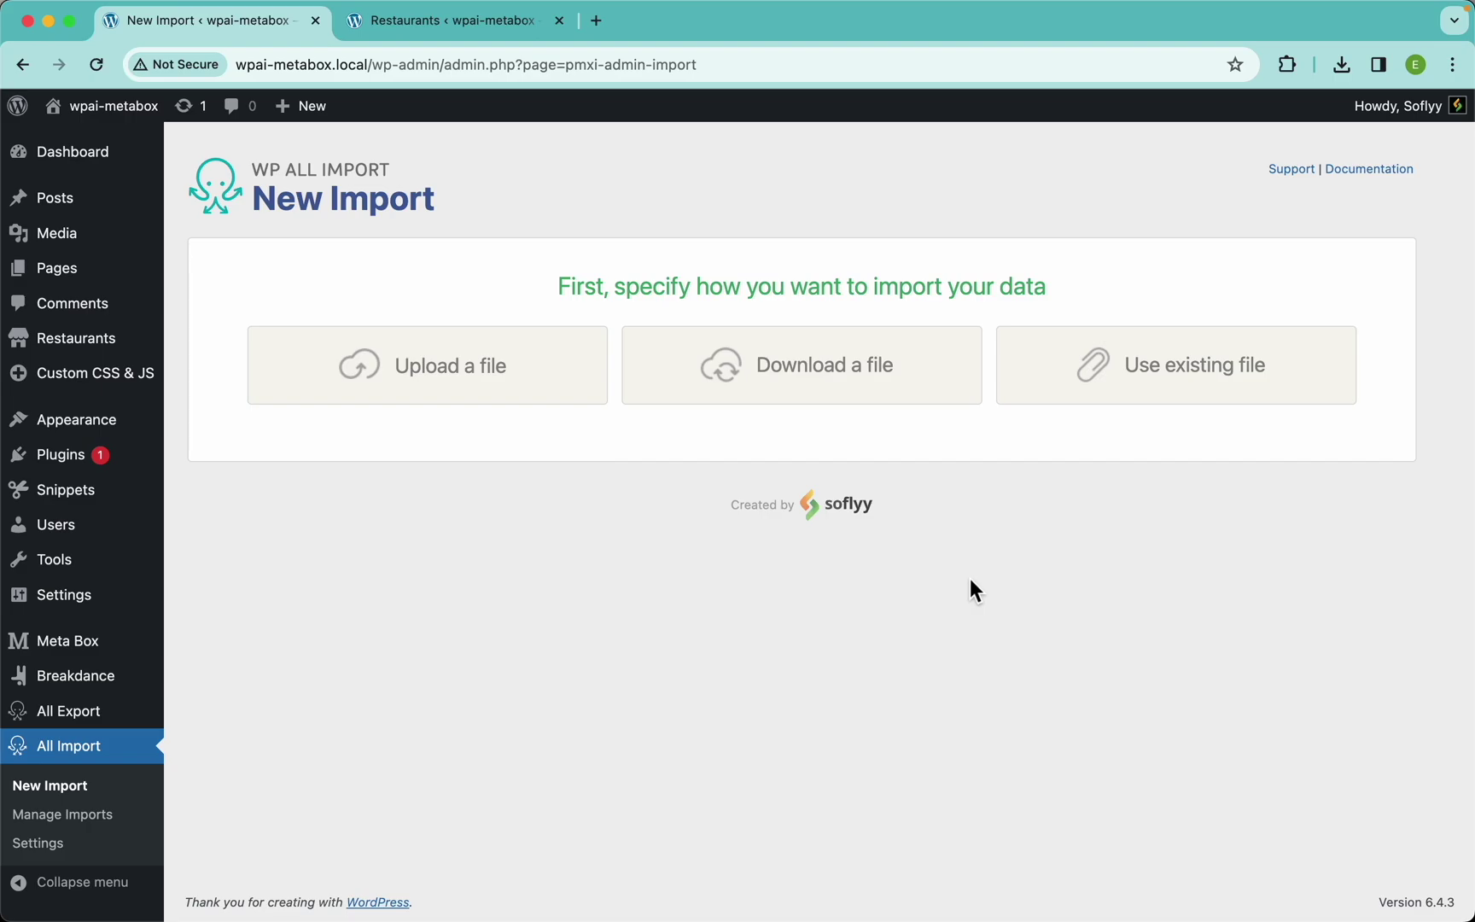
Upload Restaurants_Full_Import_ - MetaBox.csv, choose to create new Restaurants from its records, and proceed to the file review
left_click(484, 406)
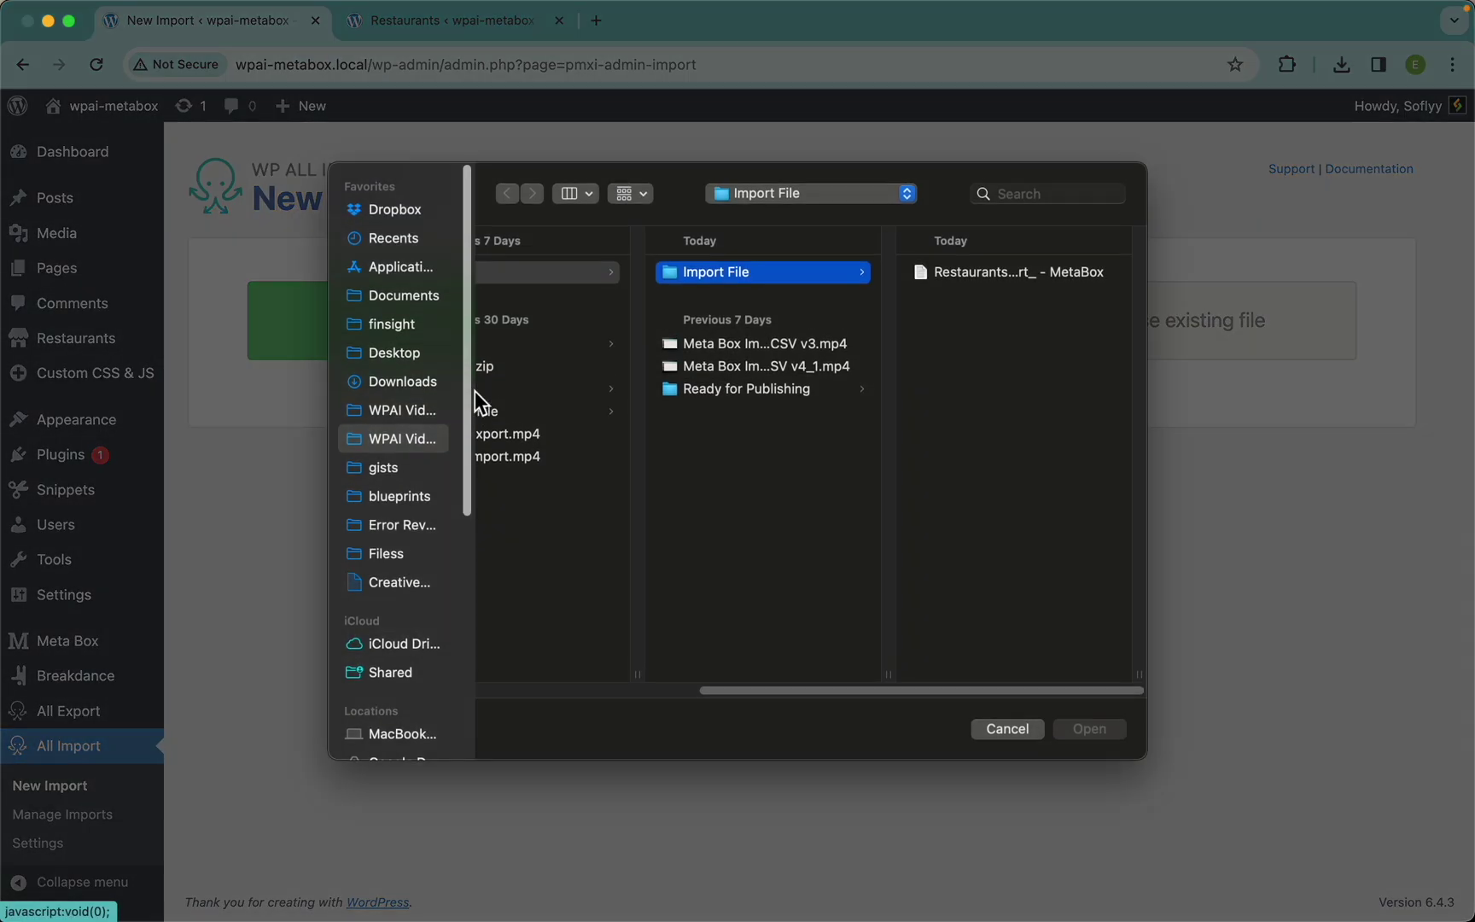
double_click(967, 281)
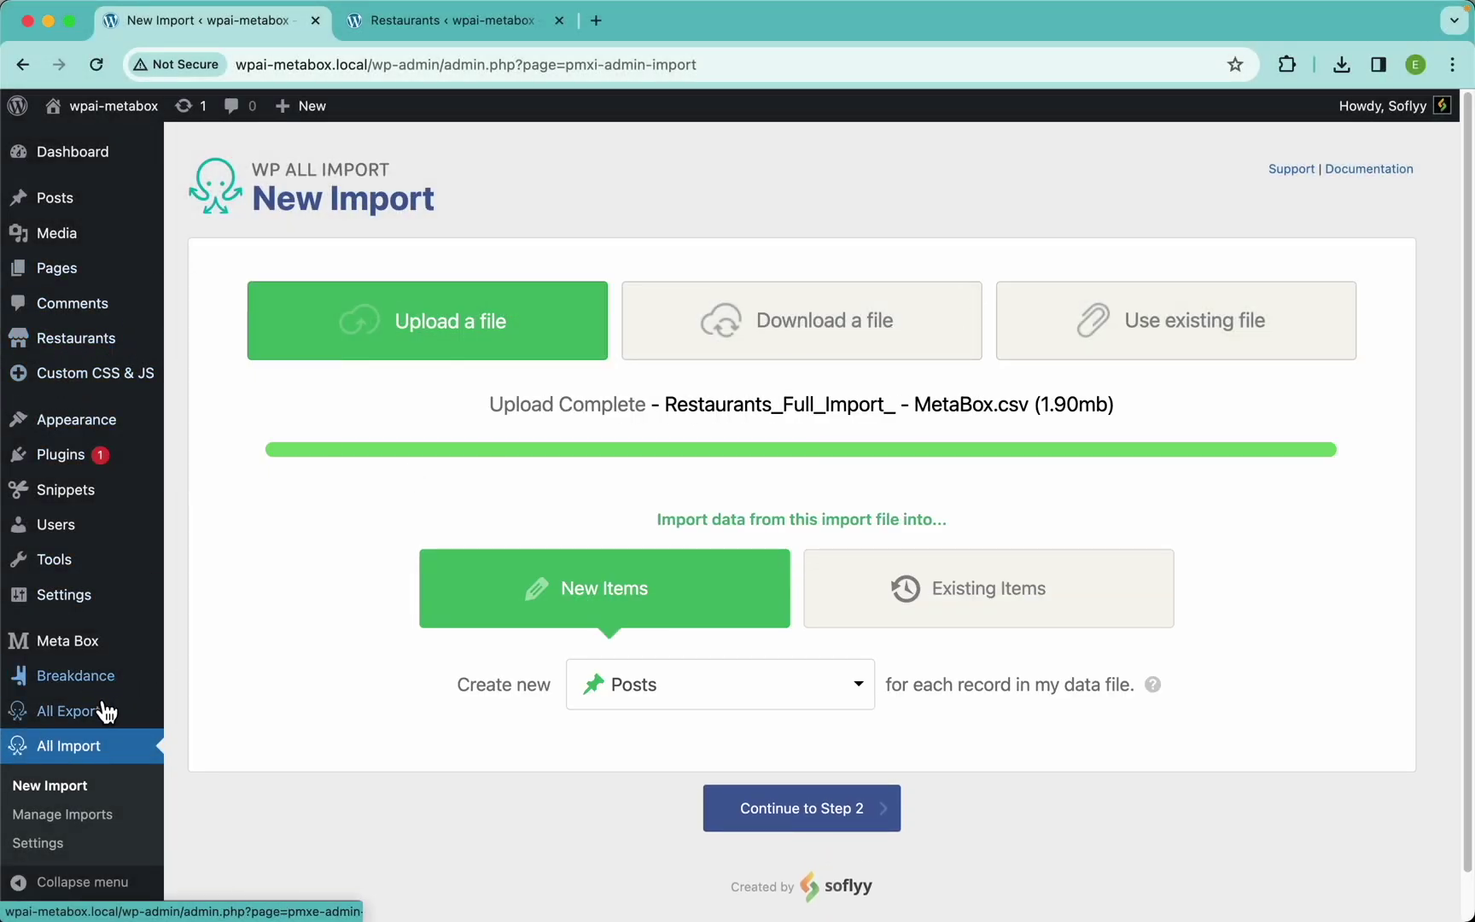
left_click(702, 699)
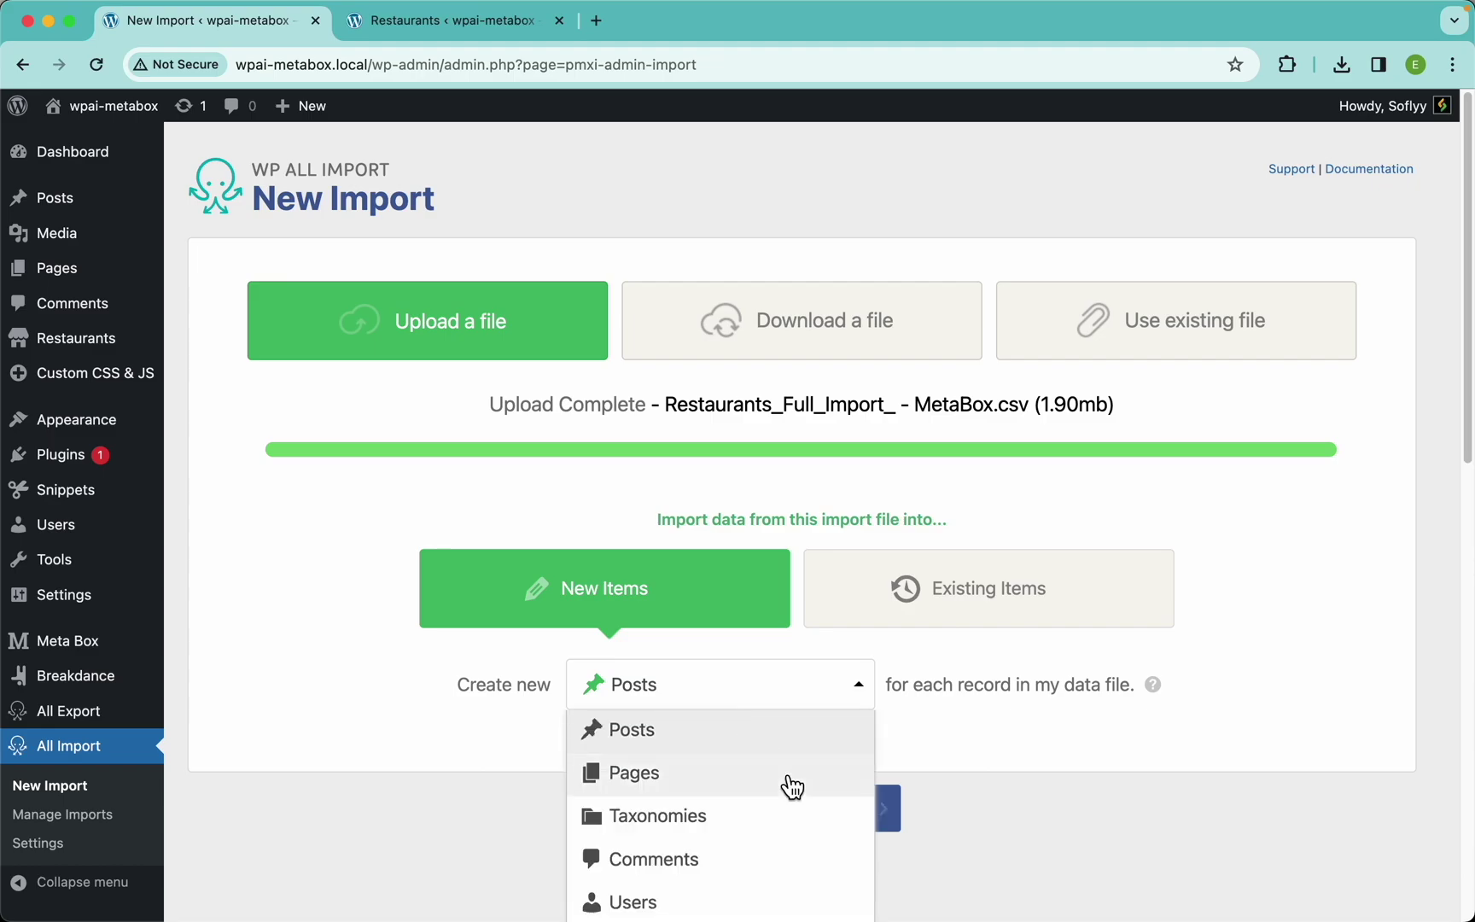
scroll(791, 783, "down", 8)
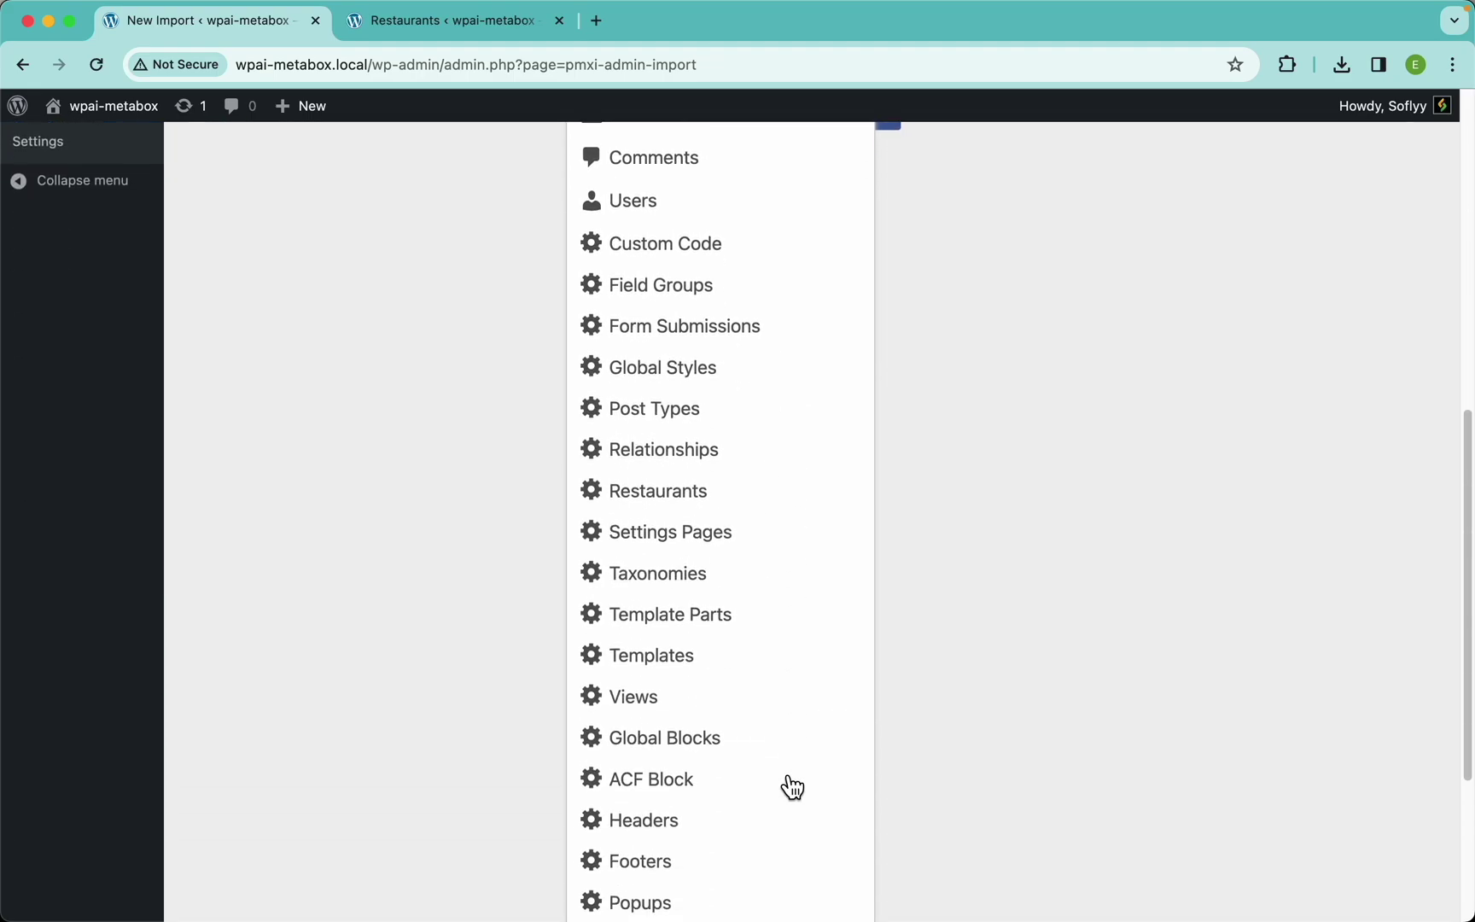
left_click(688, 495)
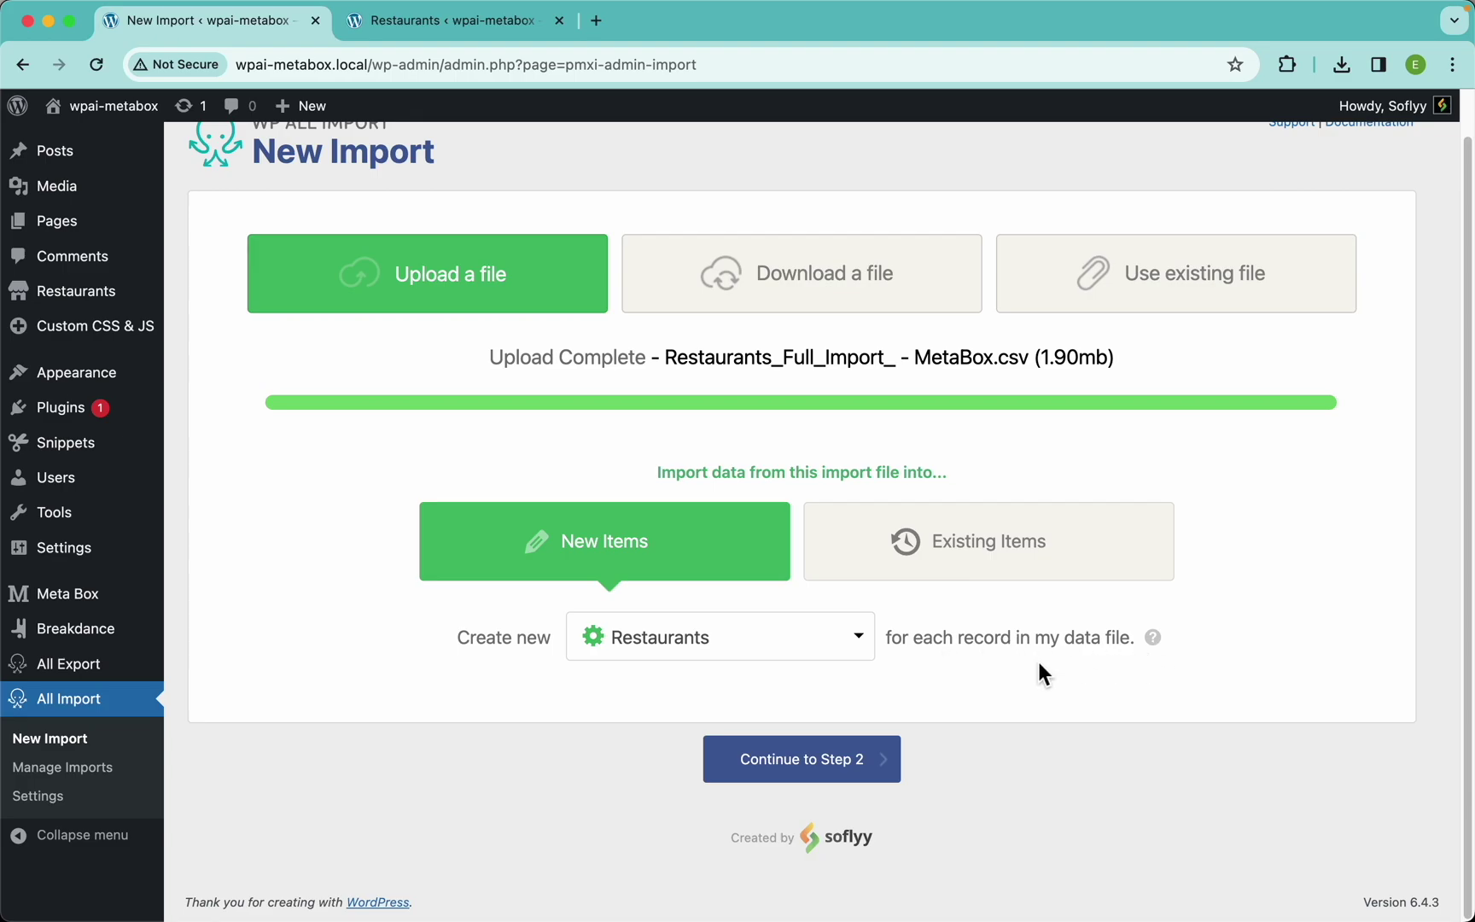
left_click(838, 772)
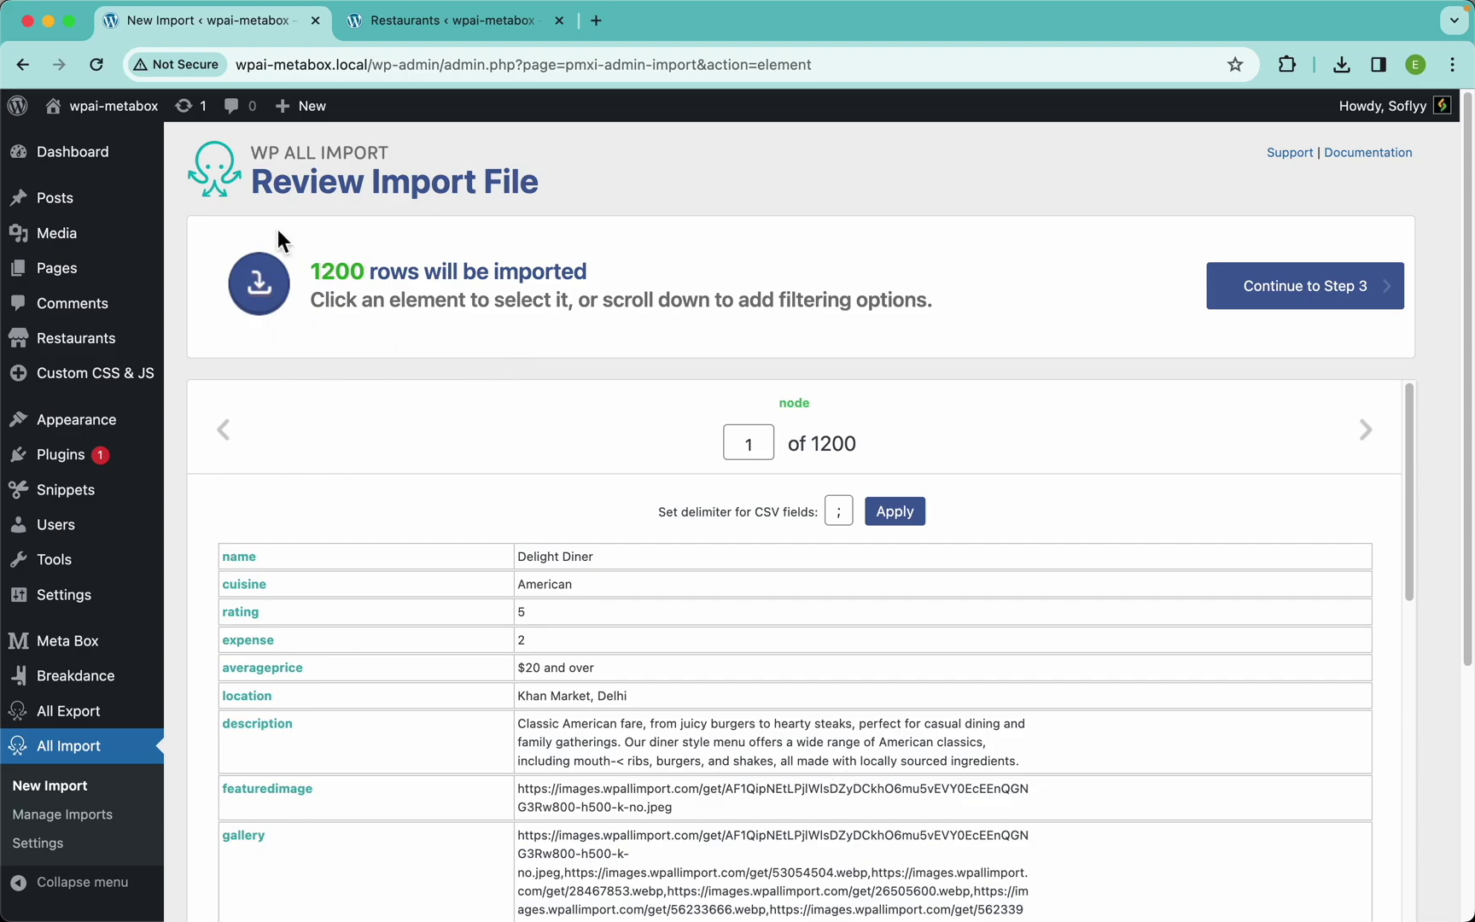
Review and accept the import file, and map the name element to the title and description to the content
scroll(673, 687, "down", 10)
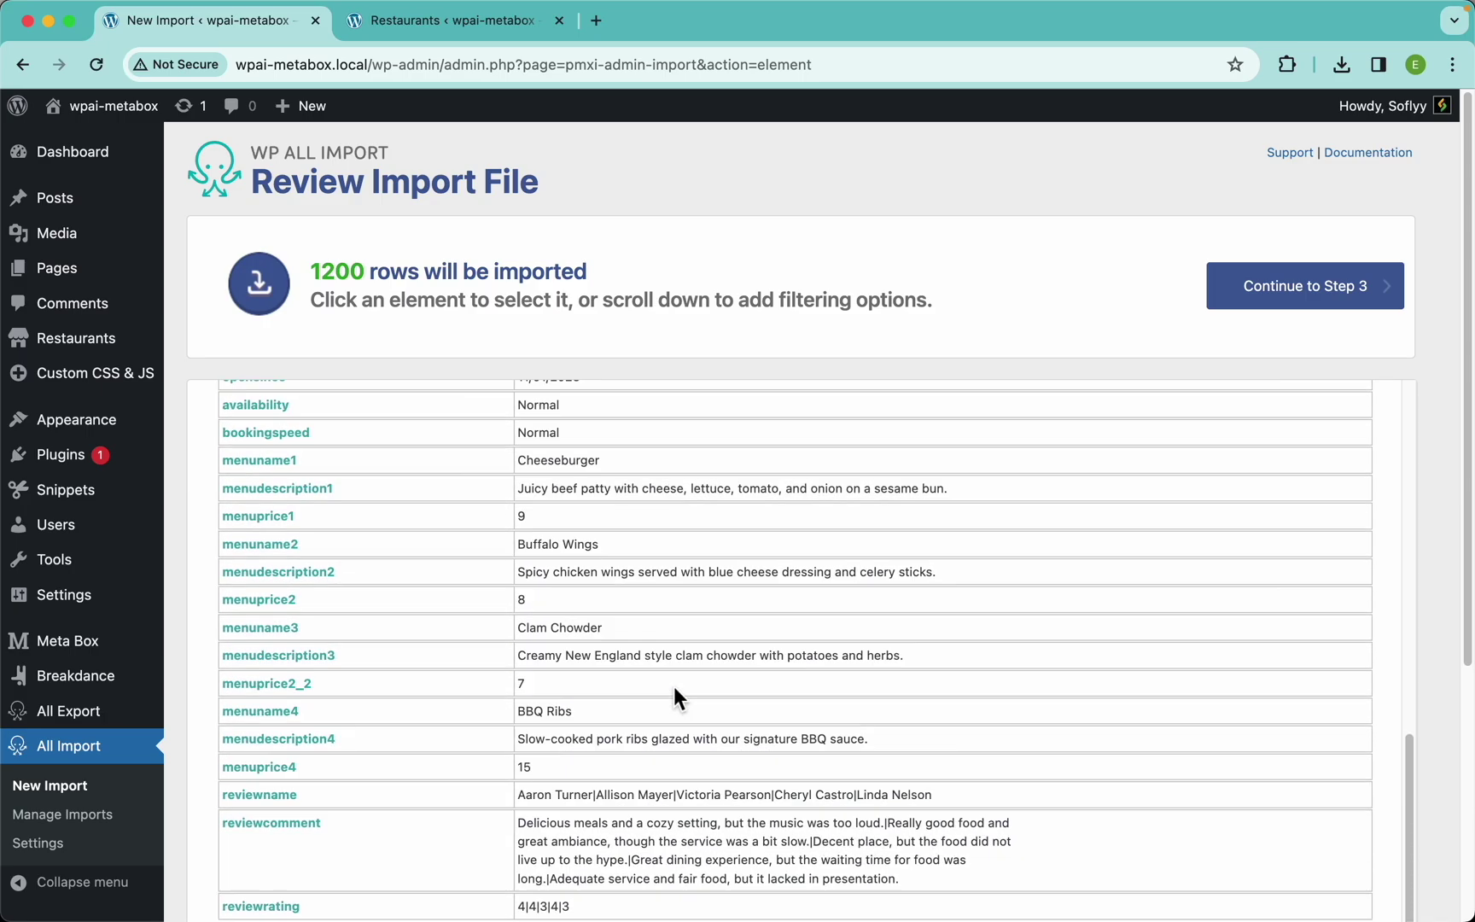
scroll(672, 687, "up", 12)
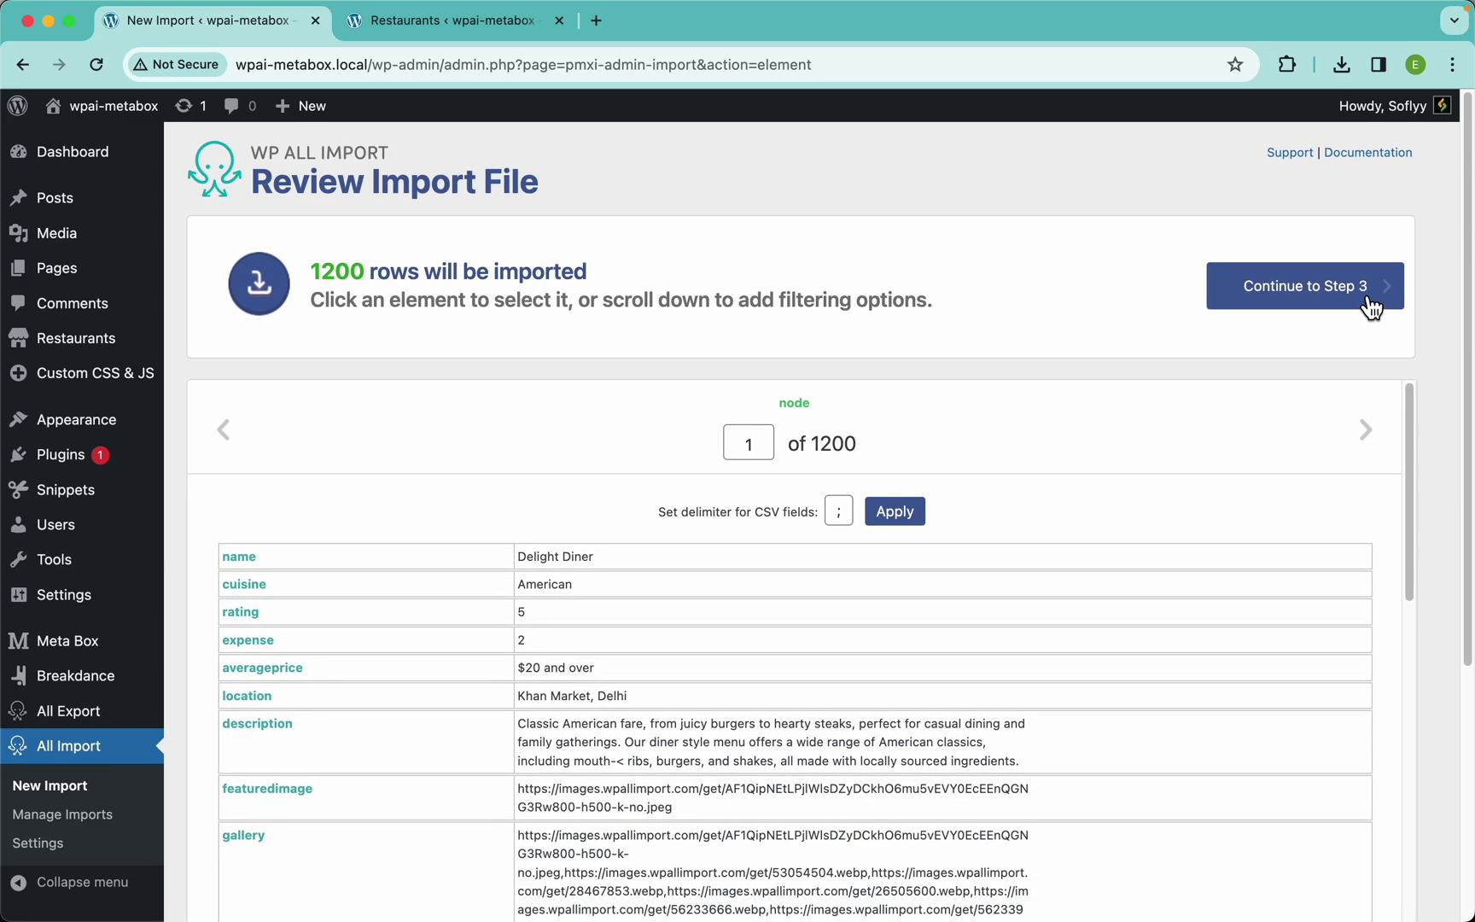
left_click(1275, 291)
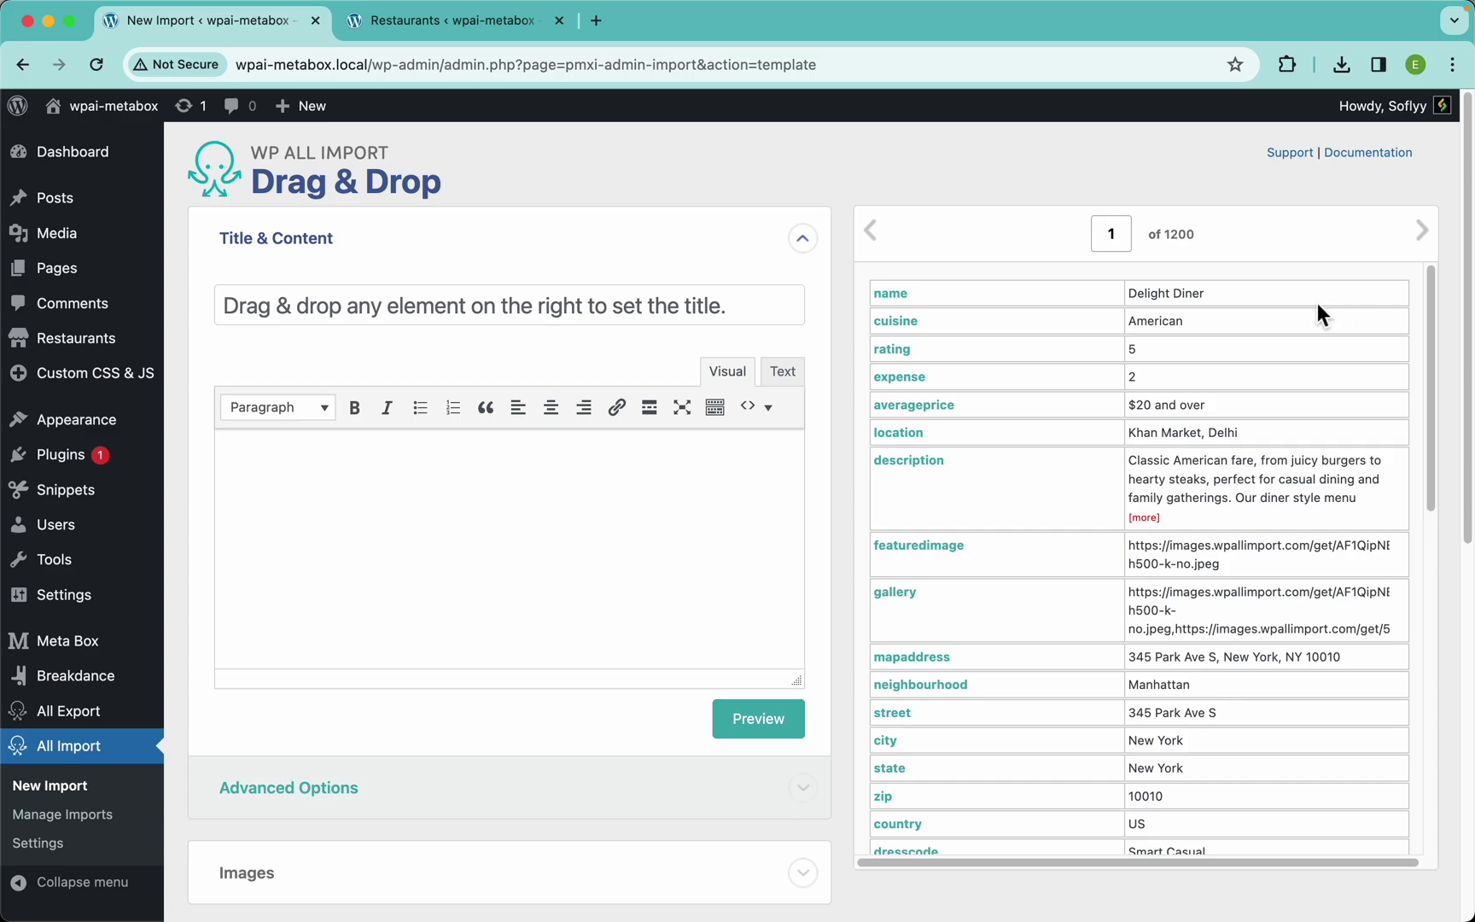
left_click_drag(901, 306, 763, 300)
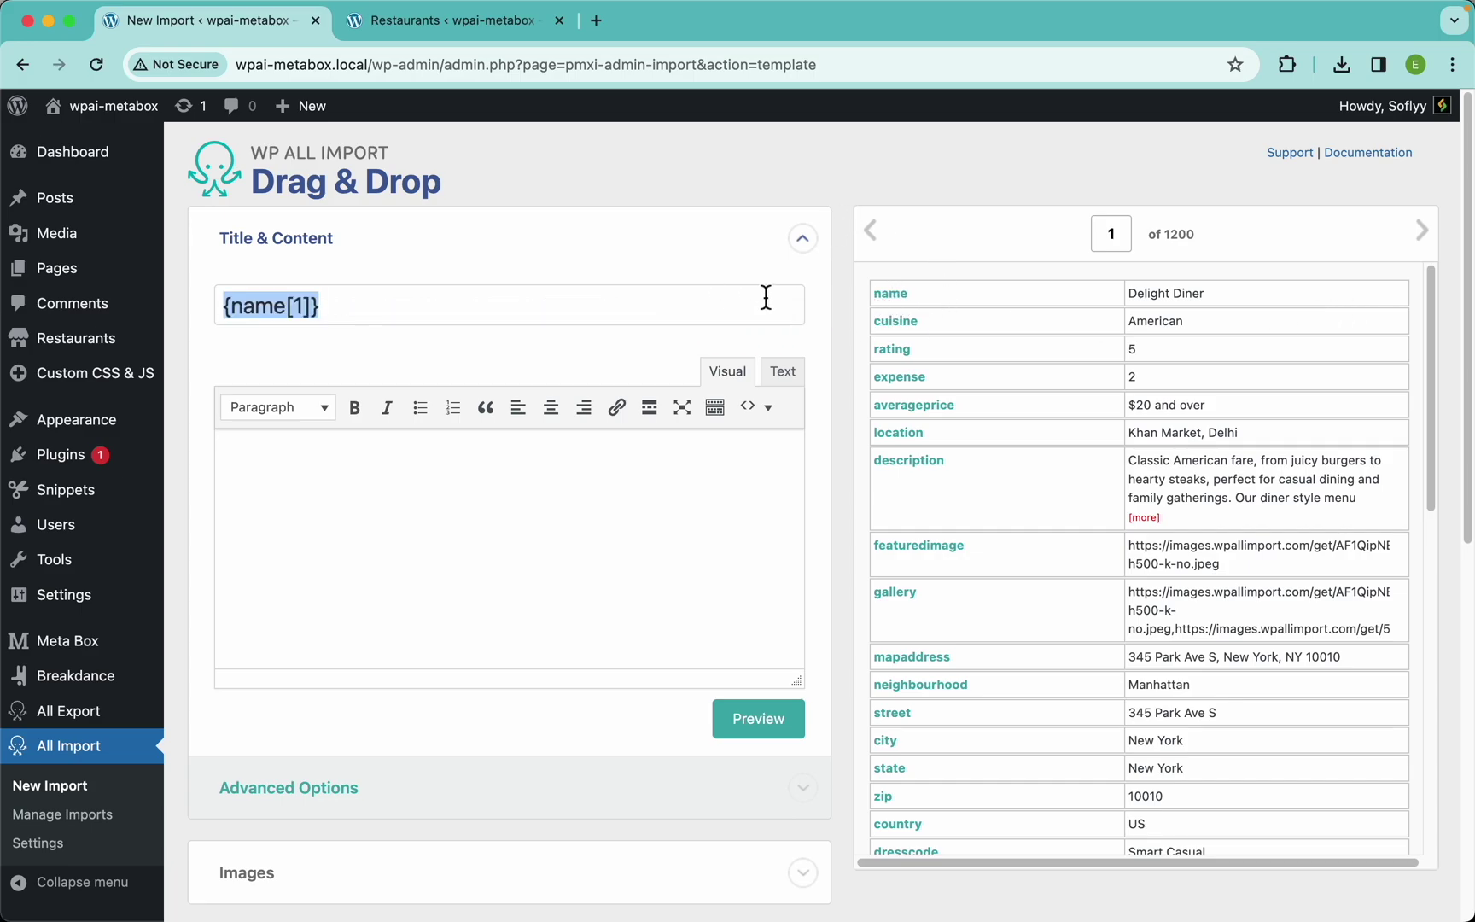
left_click_drag(924, 476, 583, 501)
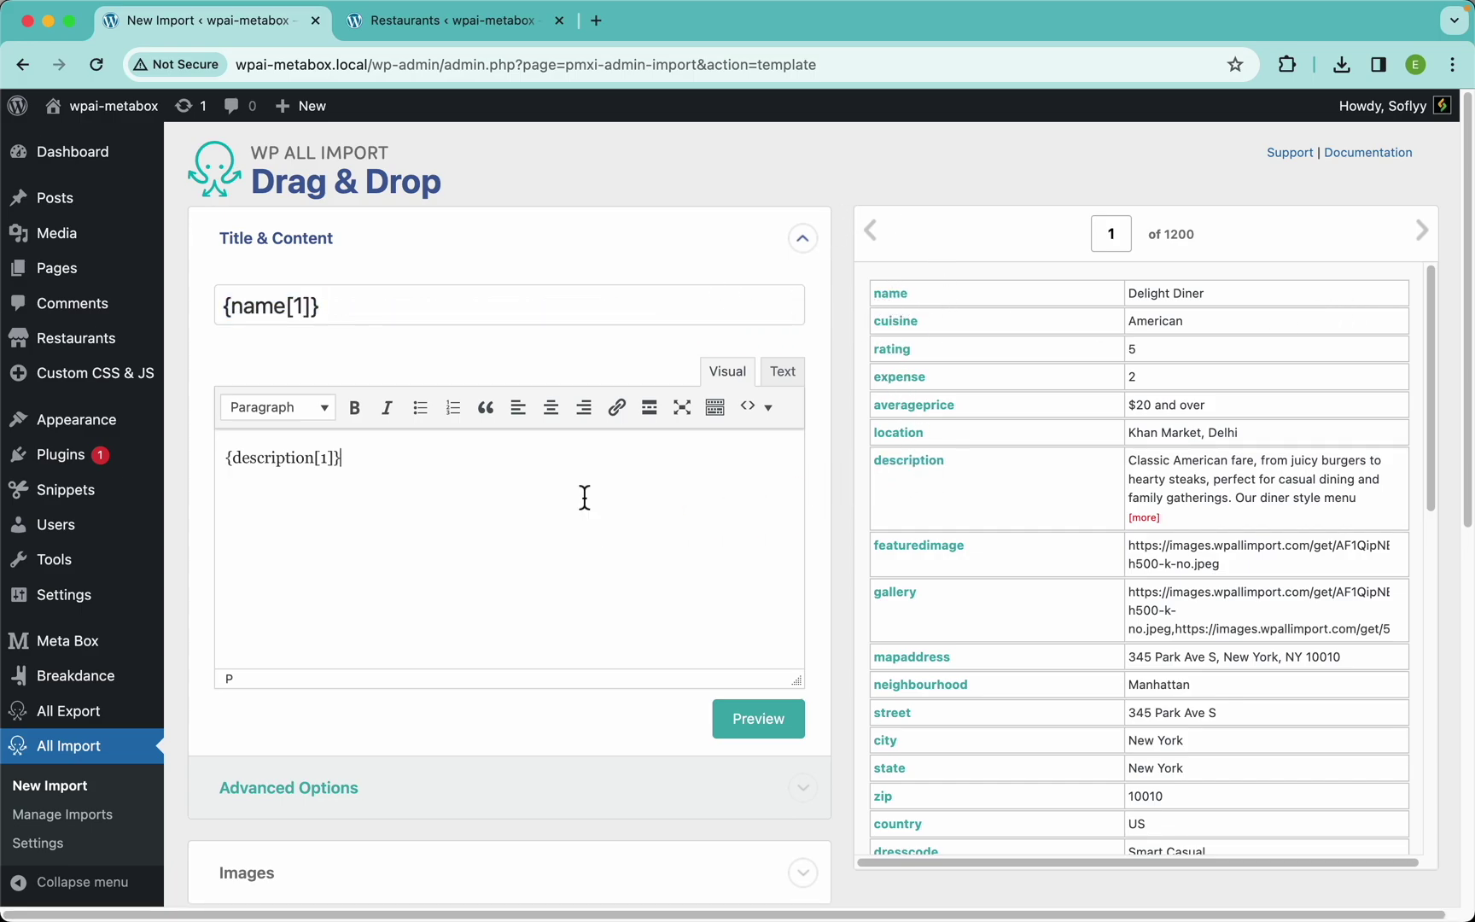
Map the featuredimage element as the URL source for downloading images hosted elsewhere
scroll(495, 564, "down", 5)
left_click(461, 448)
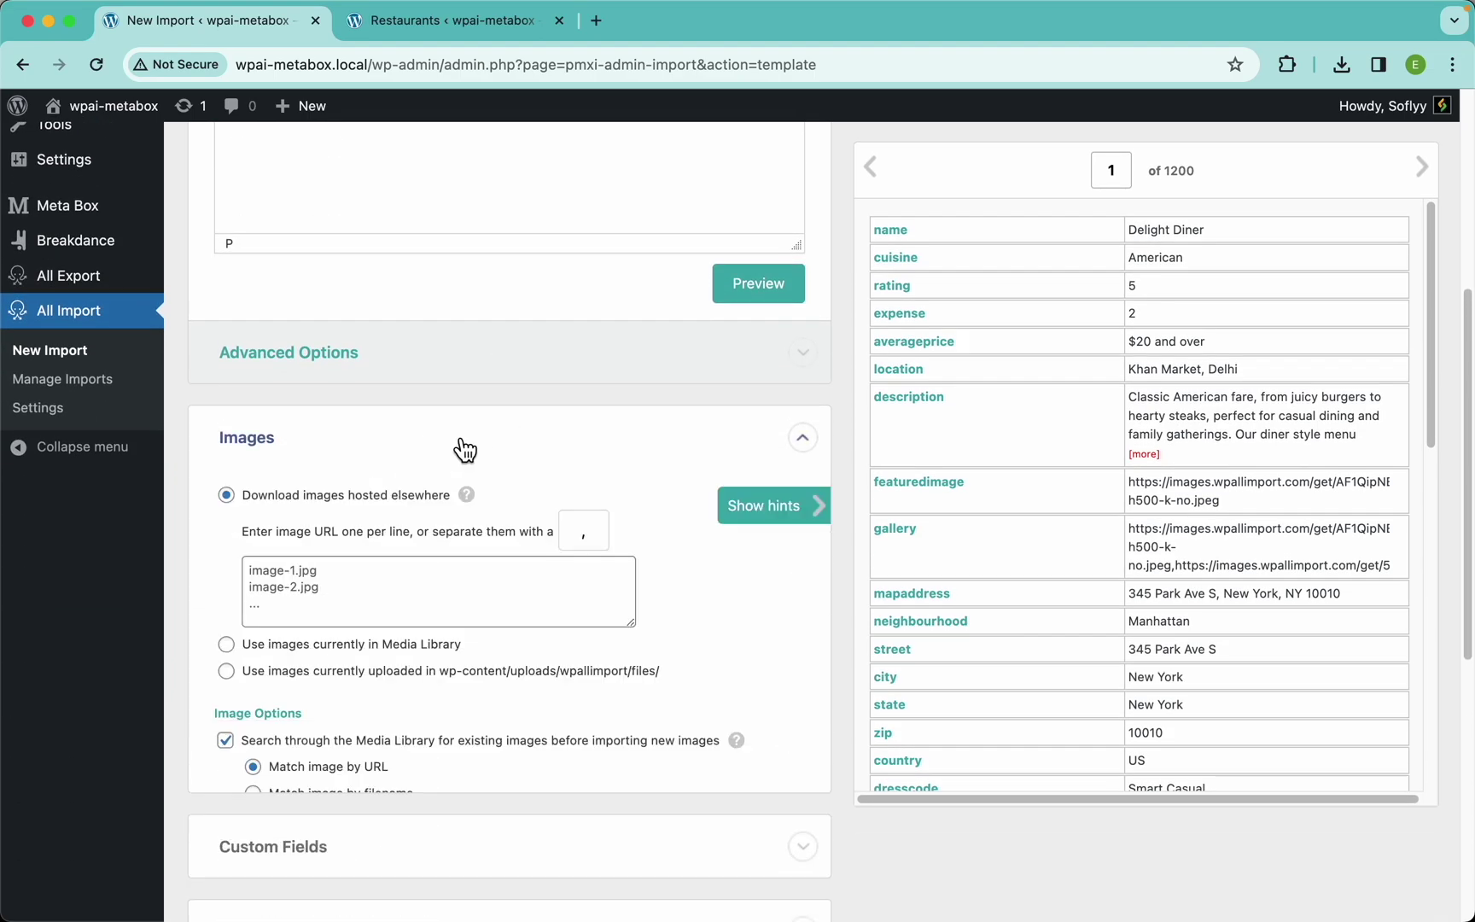
scroll(502, 519, "down", 3)
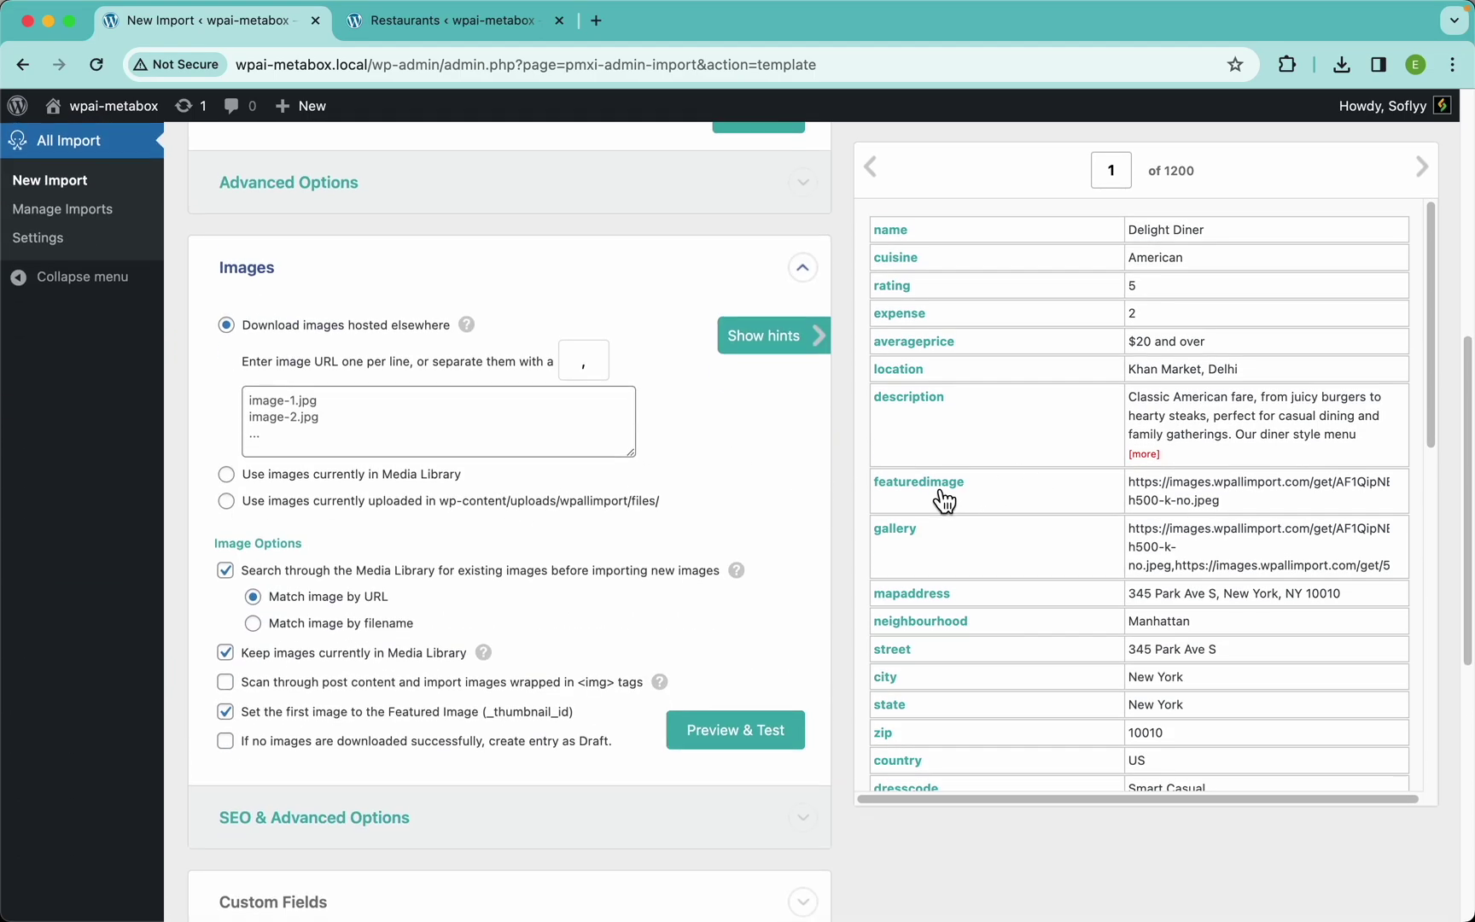
left_click_drag(939, 485, 576, 420)
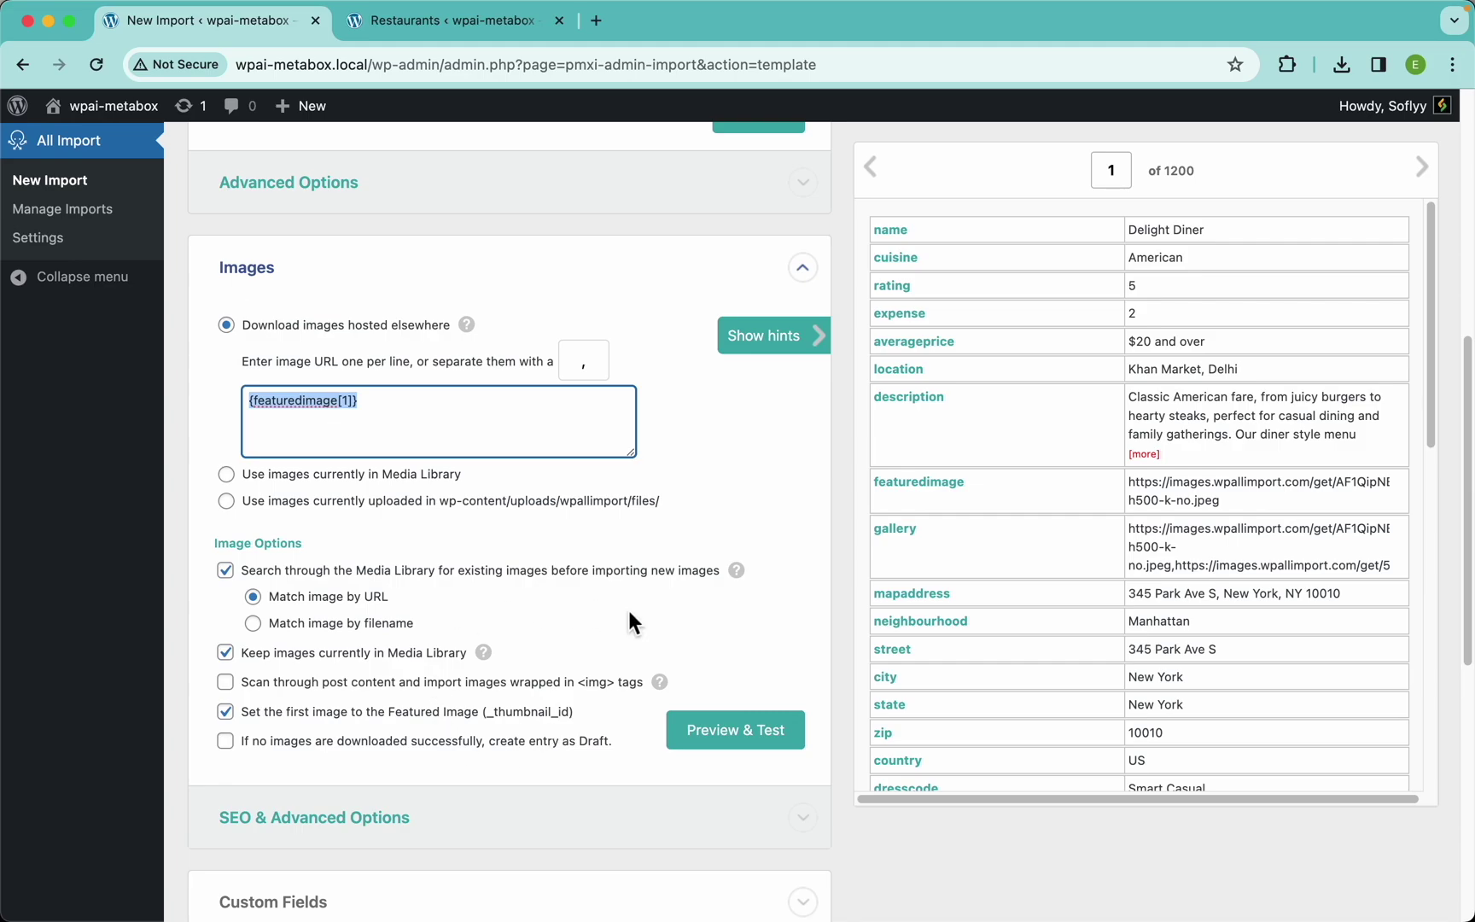
Enable the Restaurant's Info group in the Meta Box Add-On section and look through its import fields
scroll(585, 586, "down", 7)
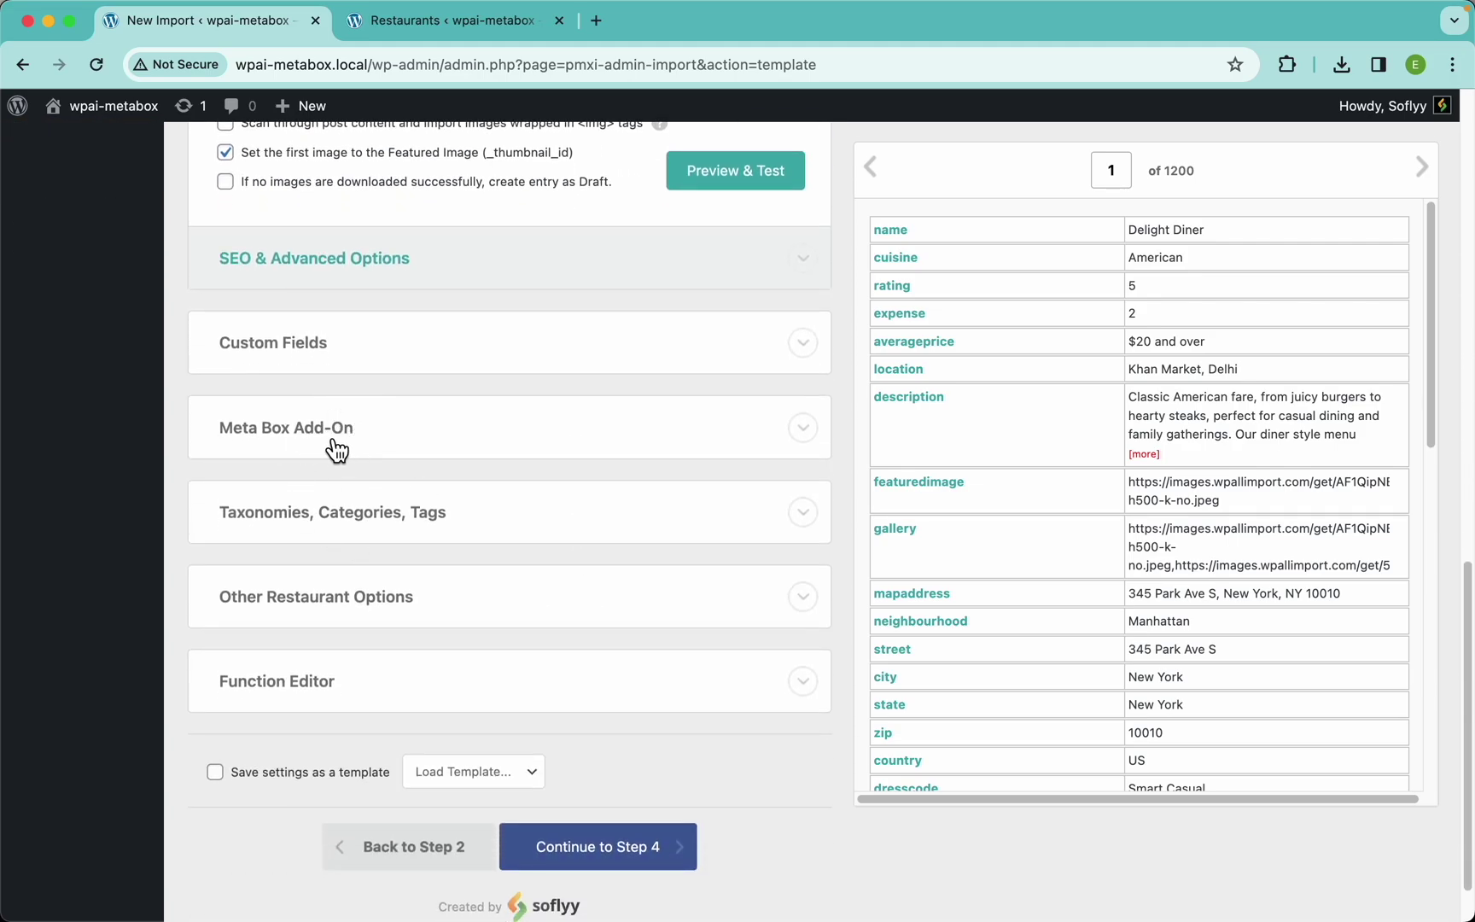
left_click(337, 429)
scroll(578, 450, "down", 1)
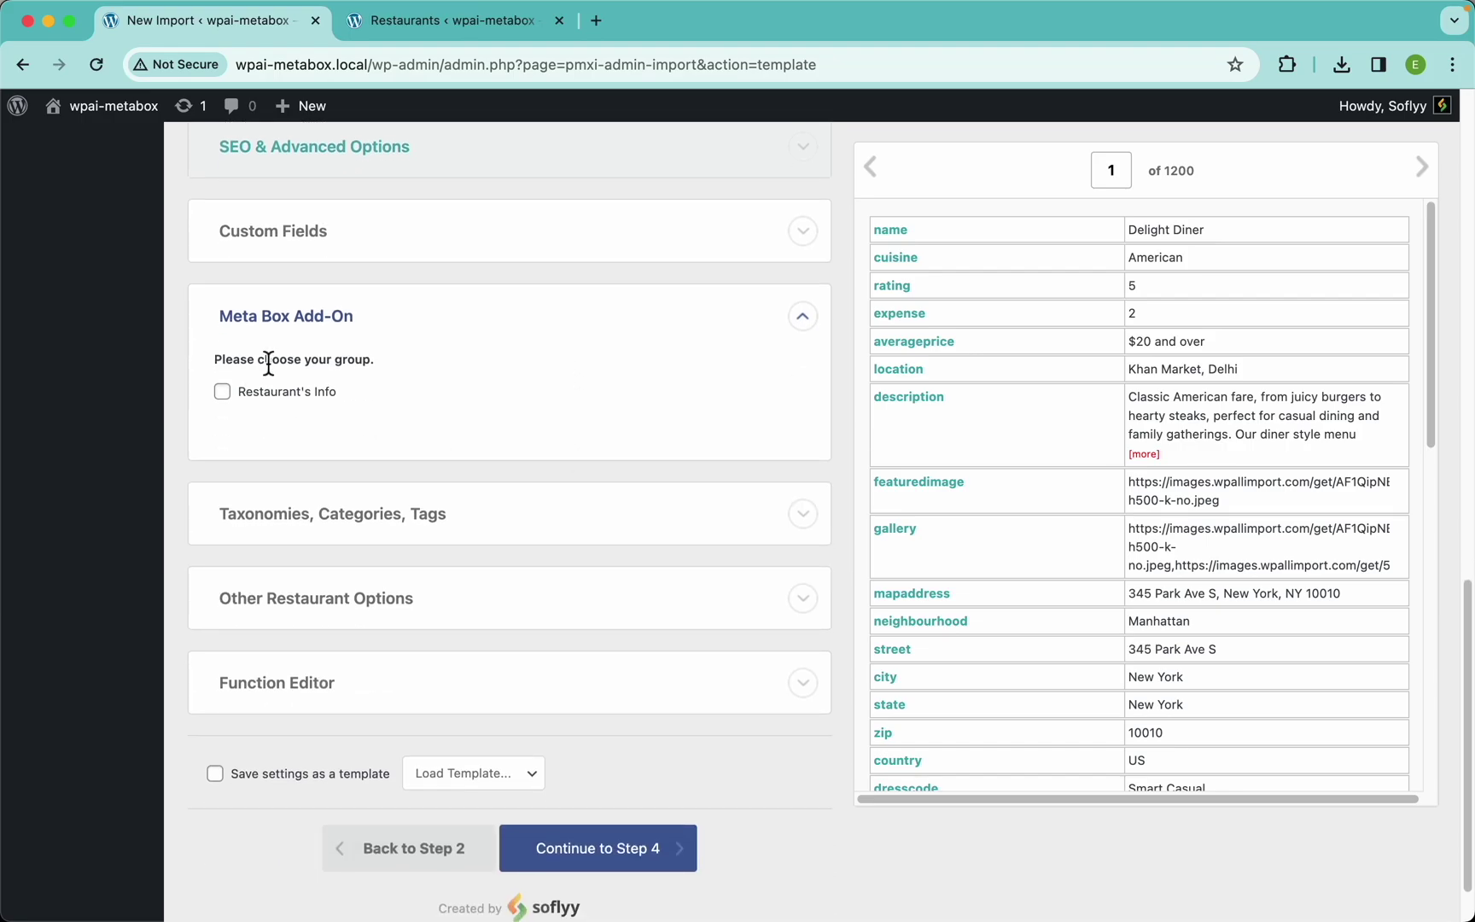
left_click(302, 410)
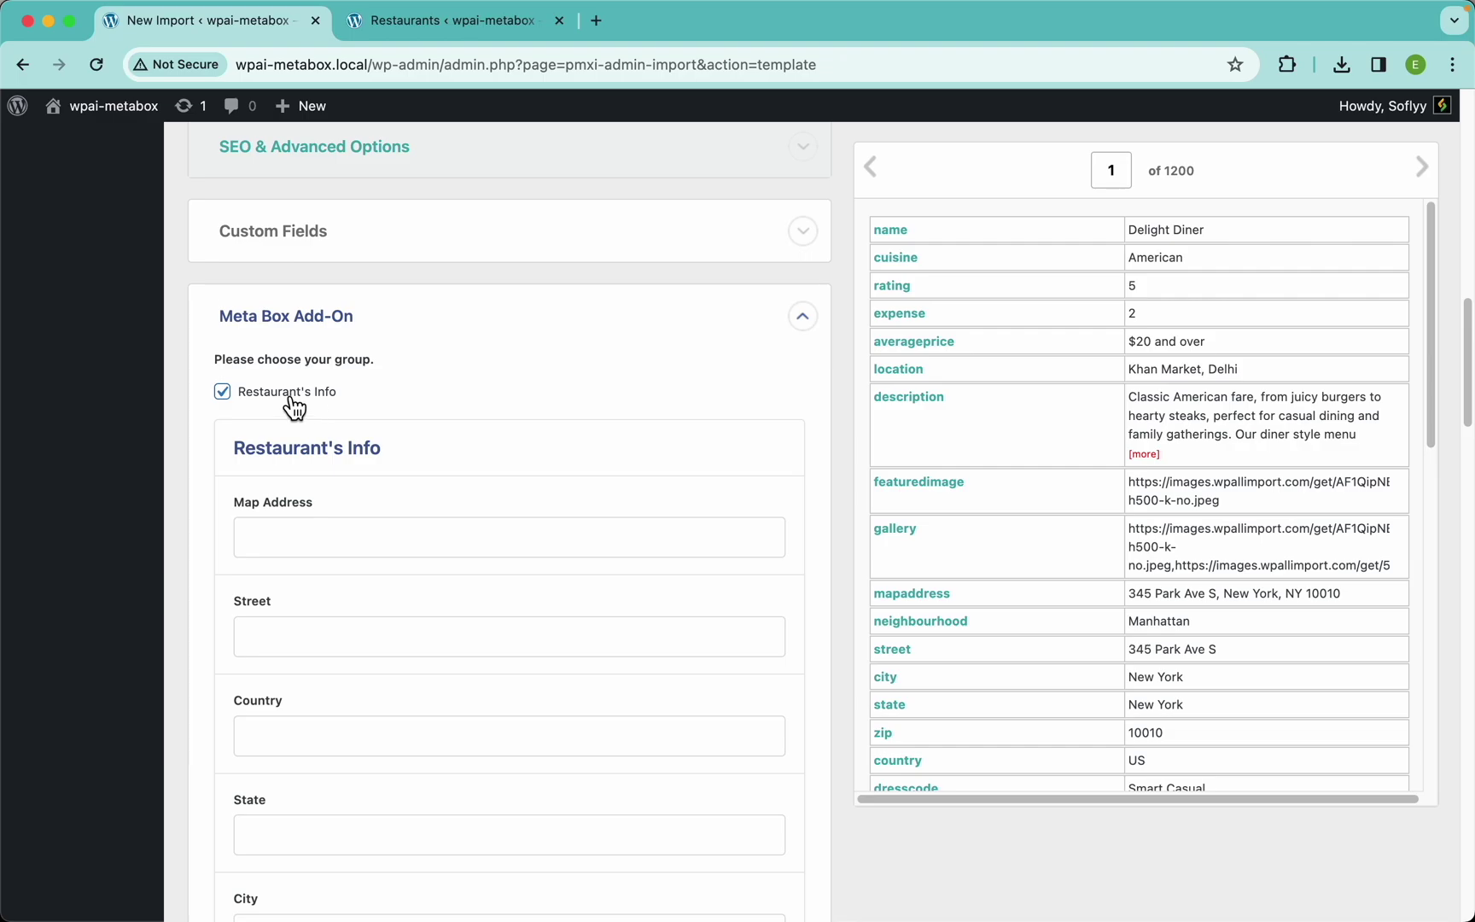
scroll(646, 487, "down", 15)
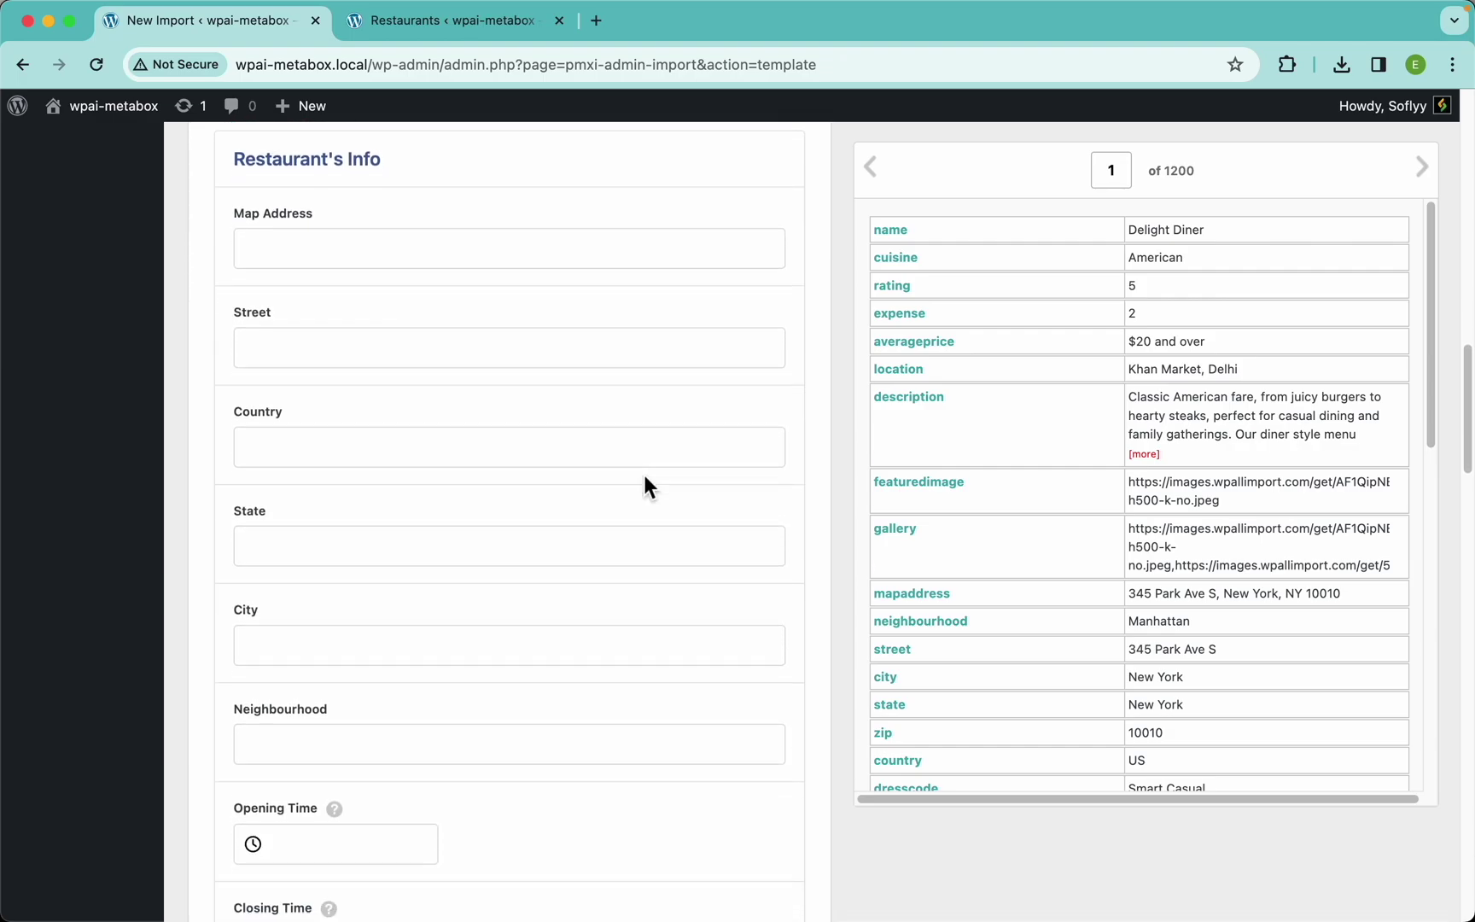
scroll(646, 487, "down", 20)
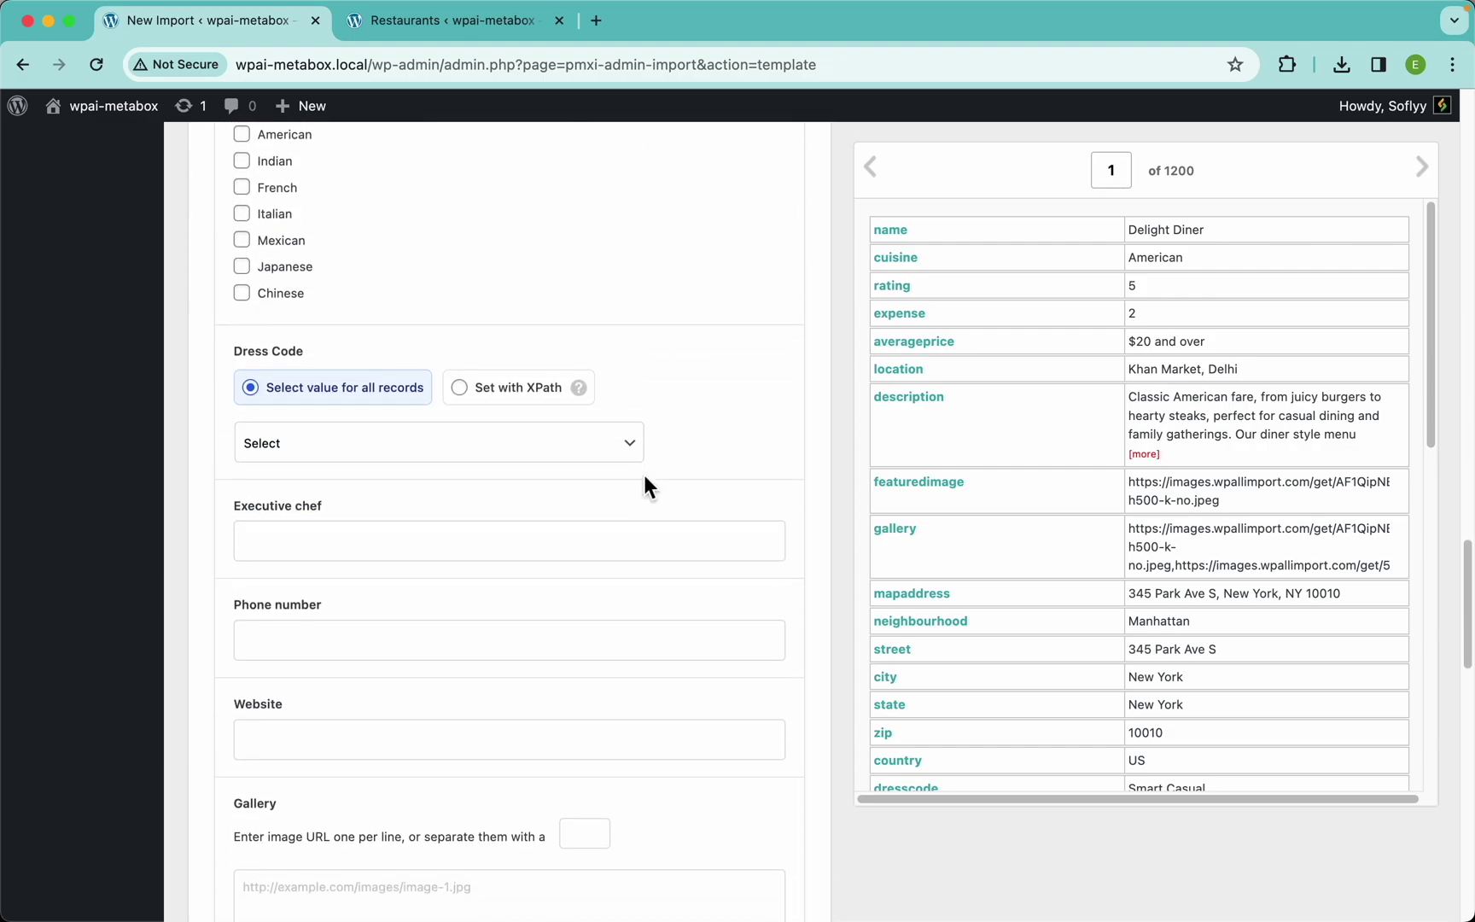
scroll(644, 474, "down", 5)
scroll(645, 475, "up", 20)
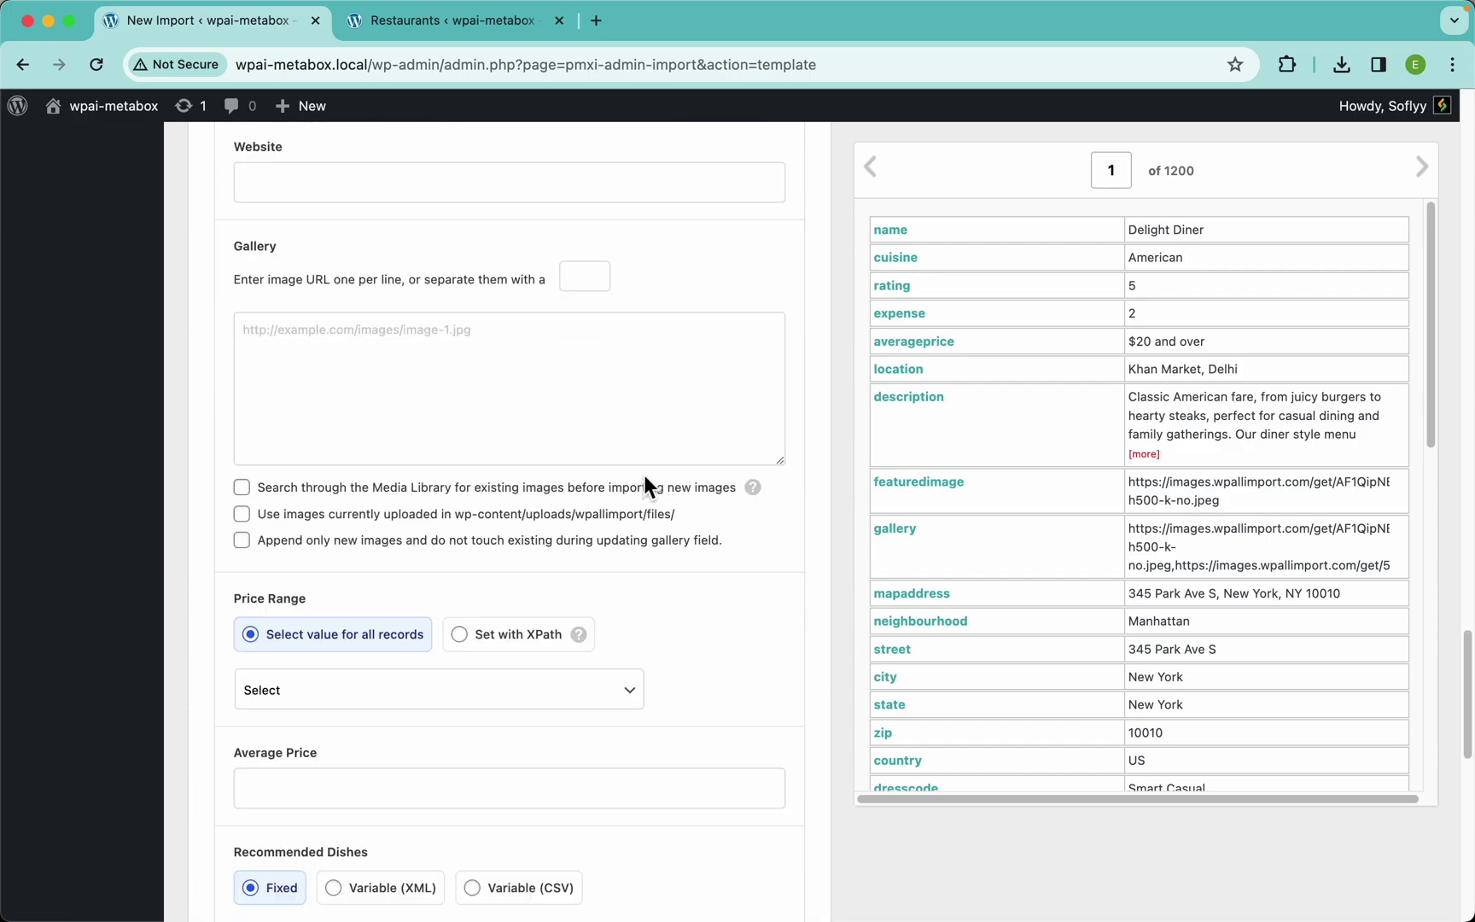
scroll(645, 478, "up", 2)
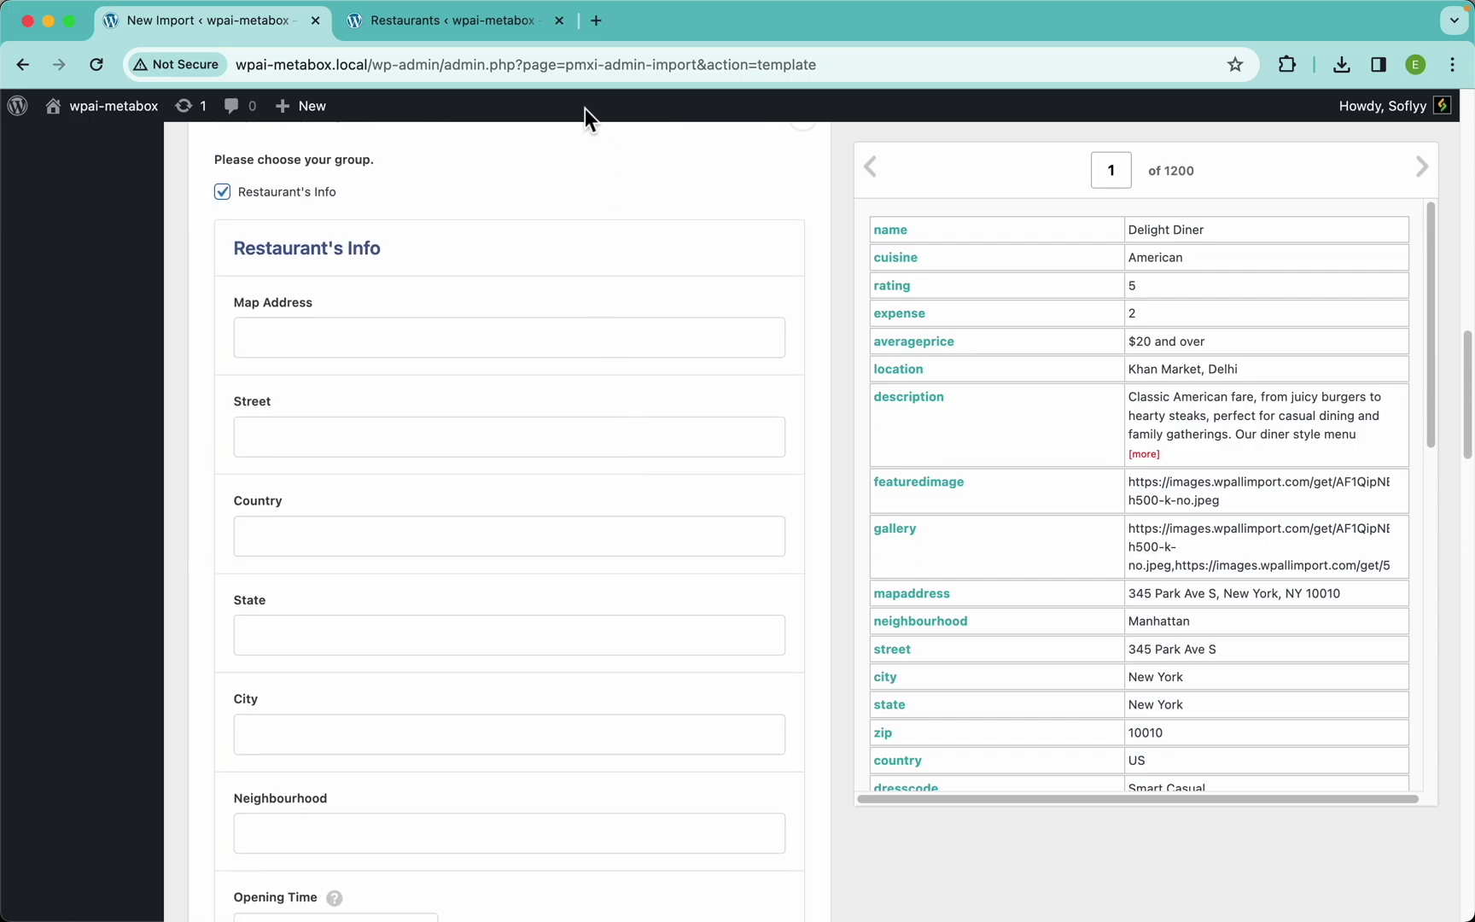
Open a new restaurant entry from the Restaurants list and examine its Opening Time, Closing Time and Open since pickers
left_click(504, 26)
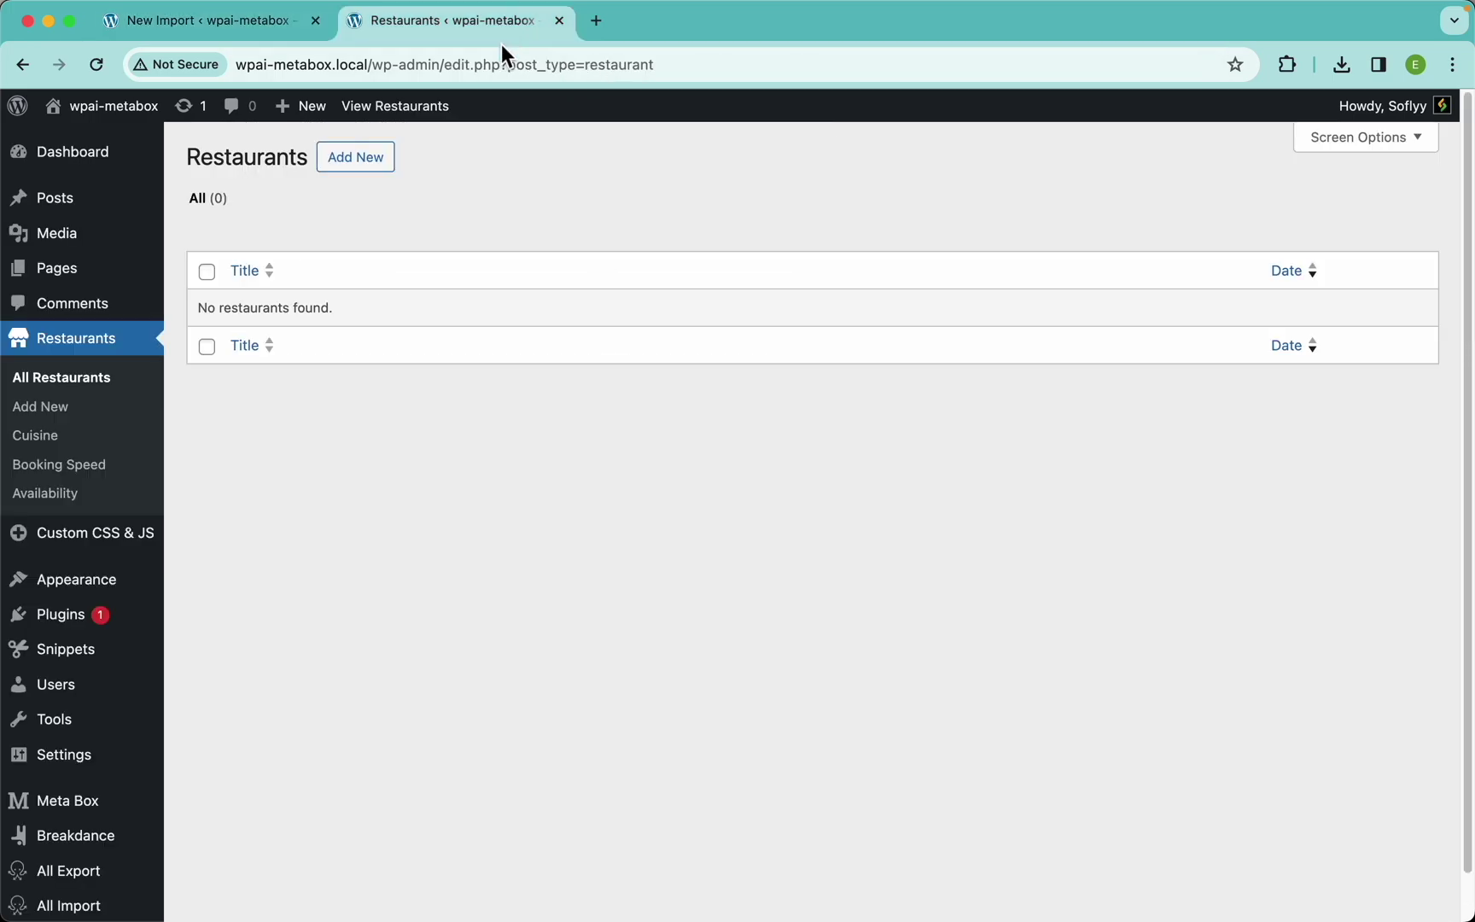
left_click(355, 165)
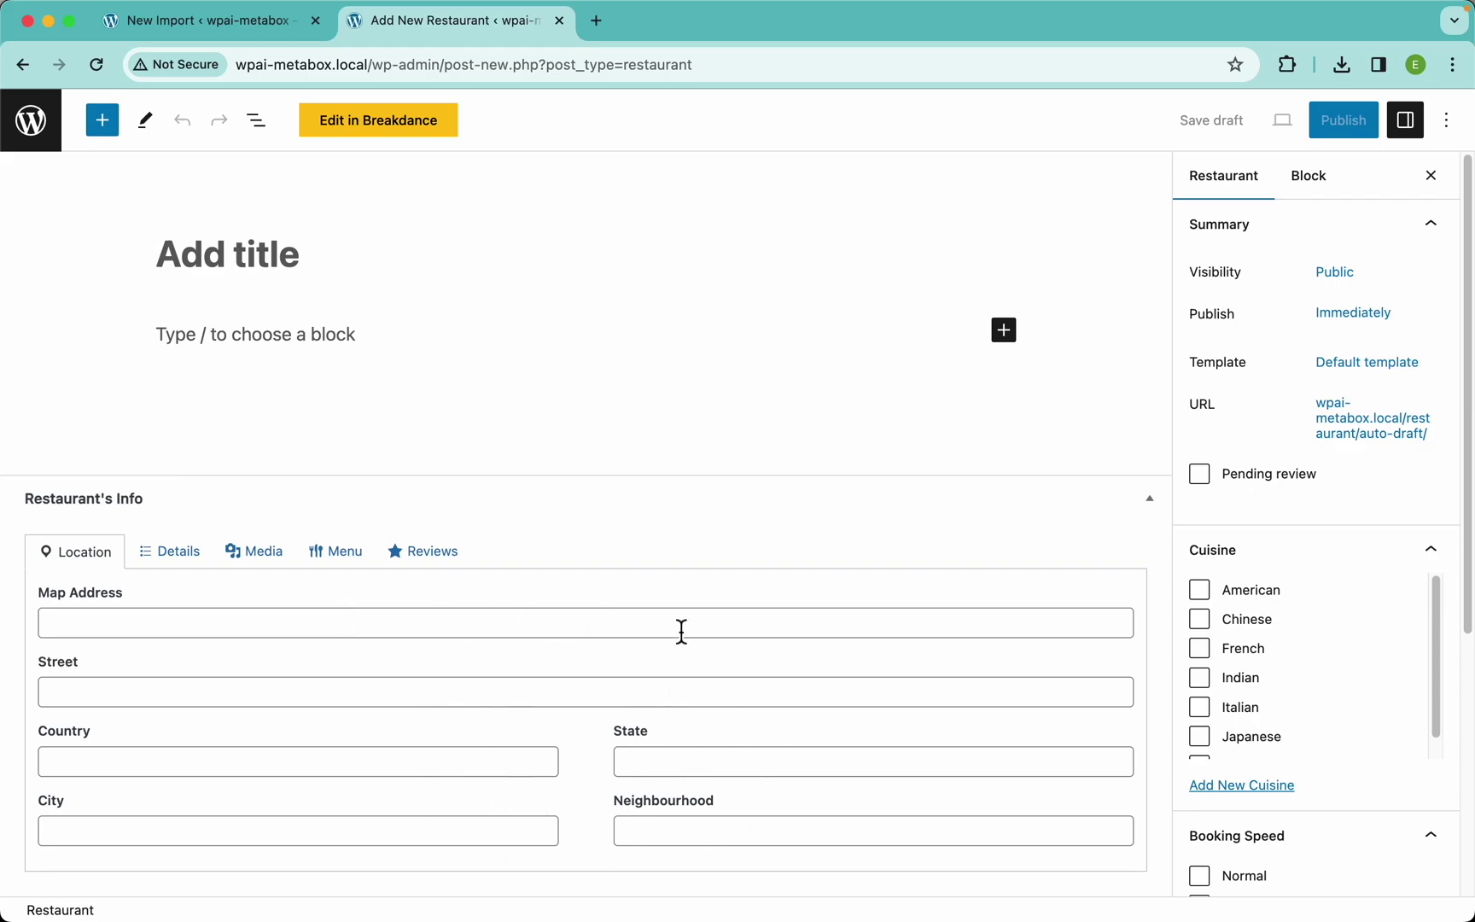
left_click(179, 552)
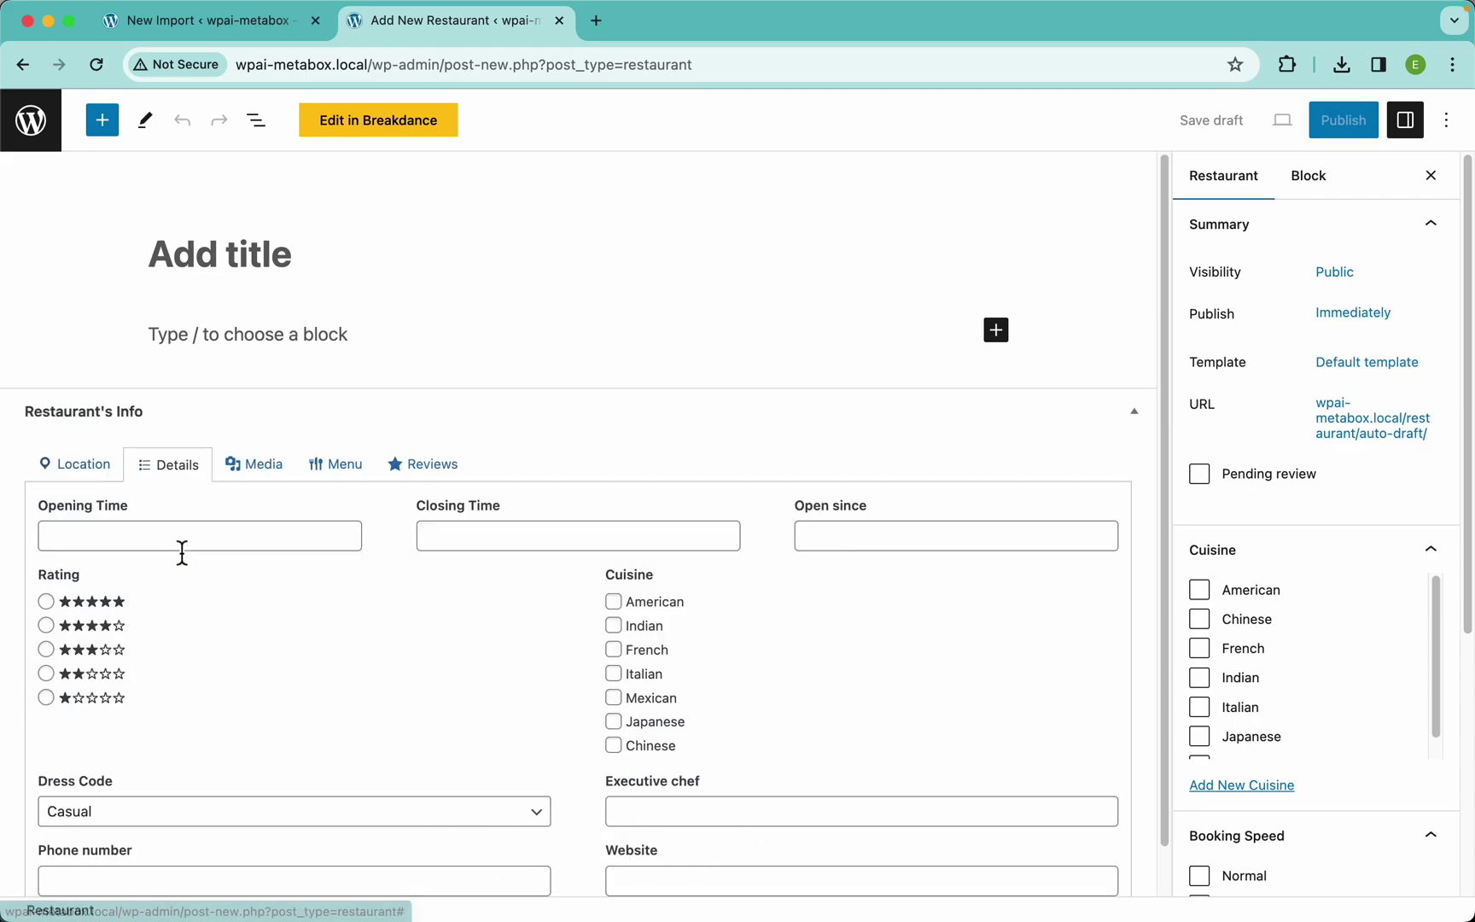
left_click(222, 535)
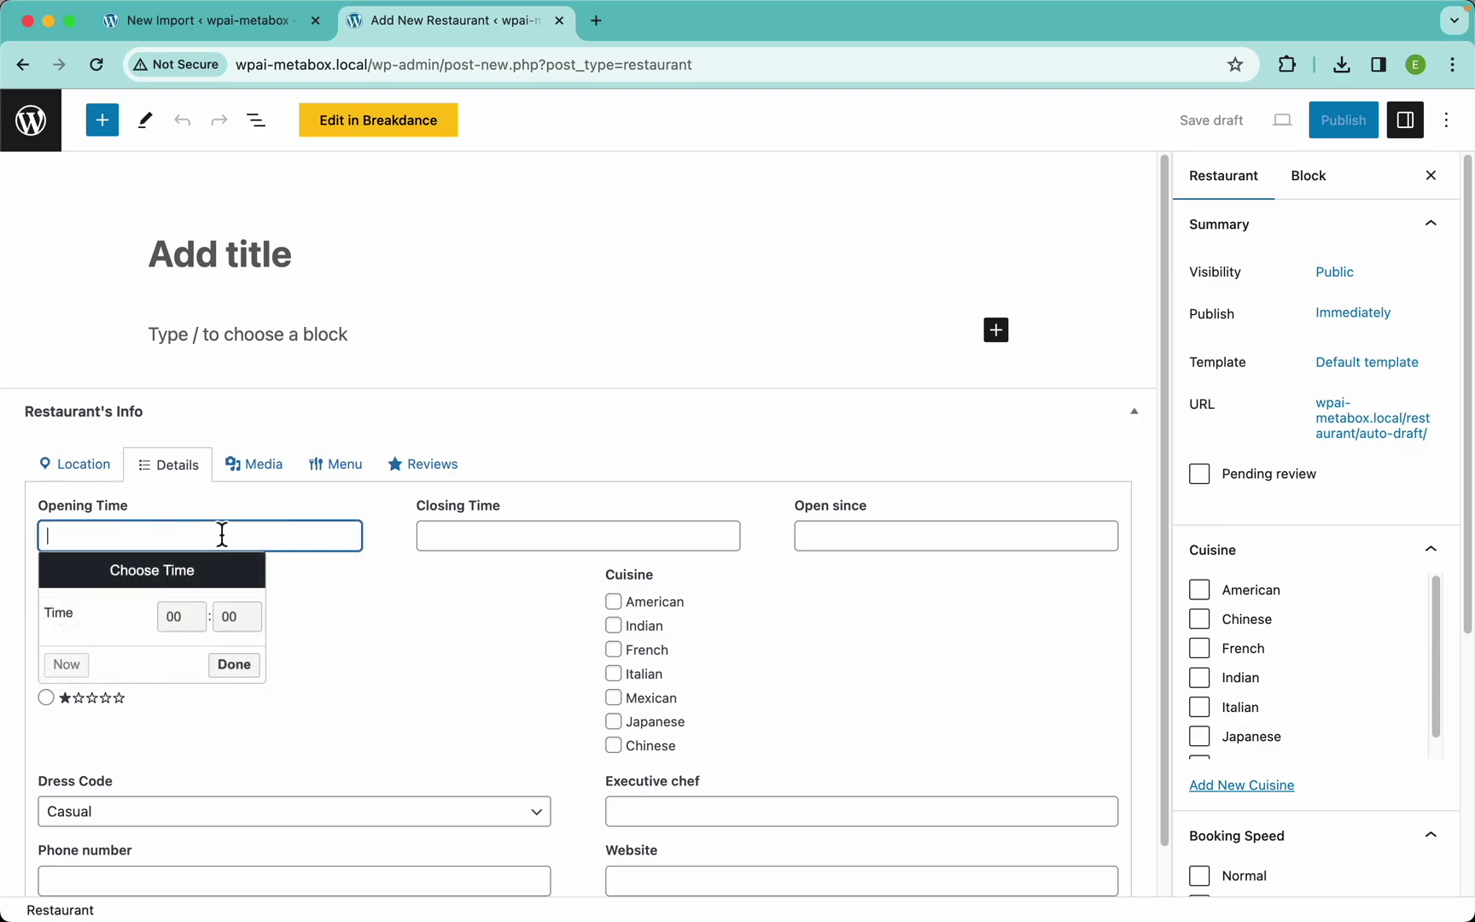
left_click(505, 543)
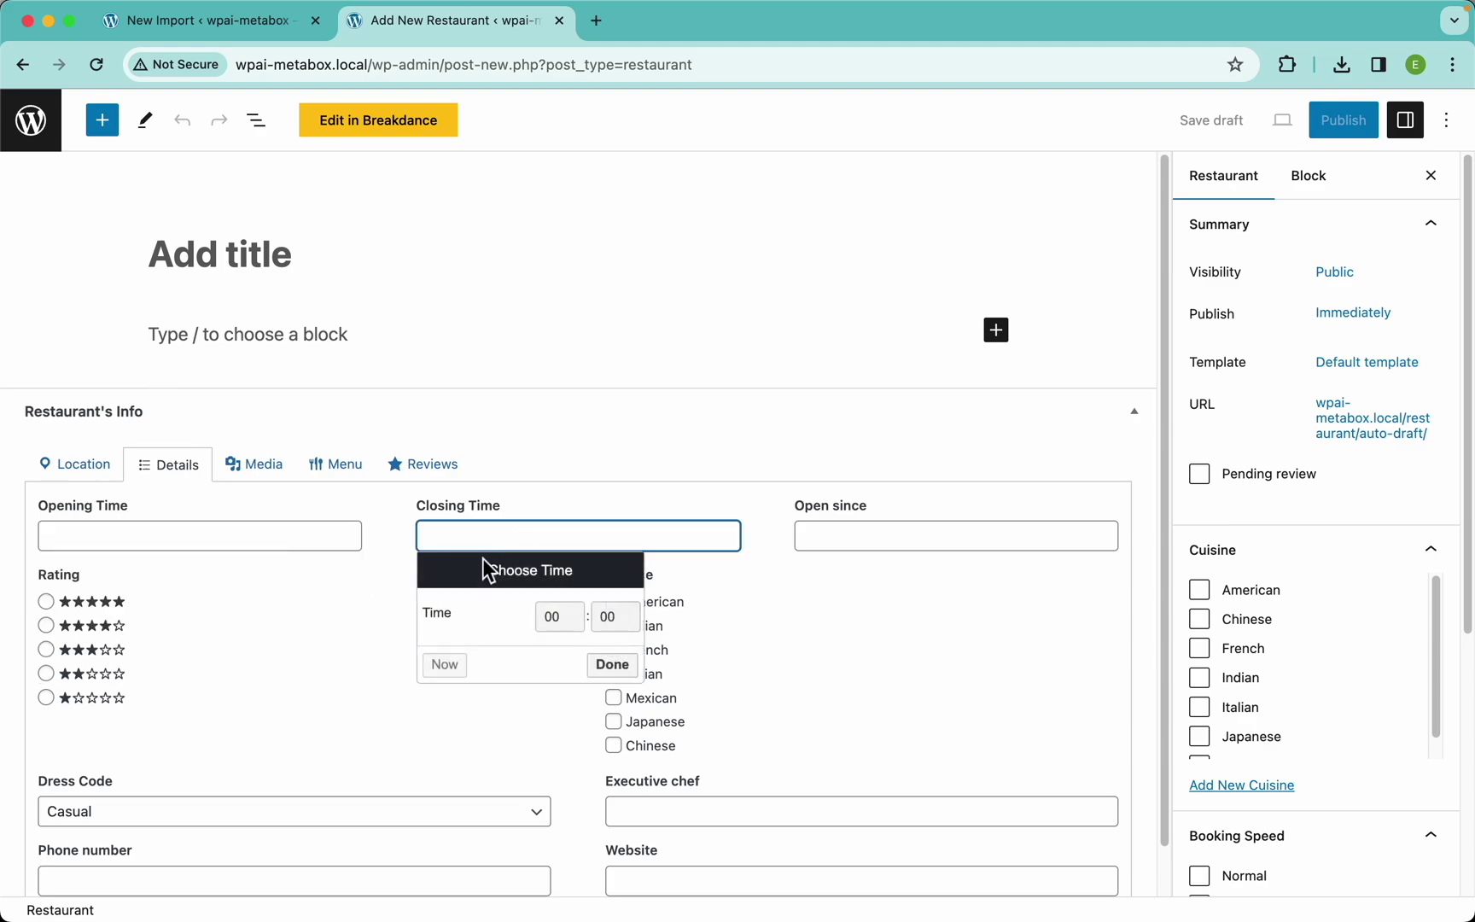
left_click(858, 538)
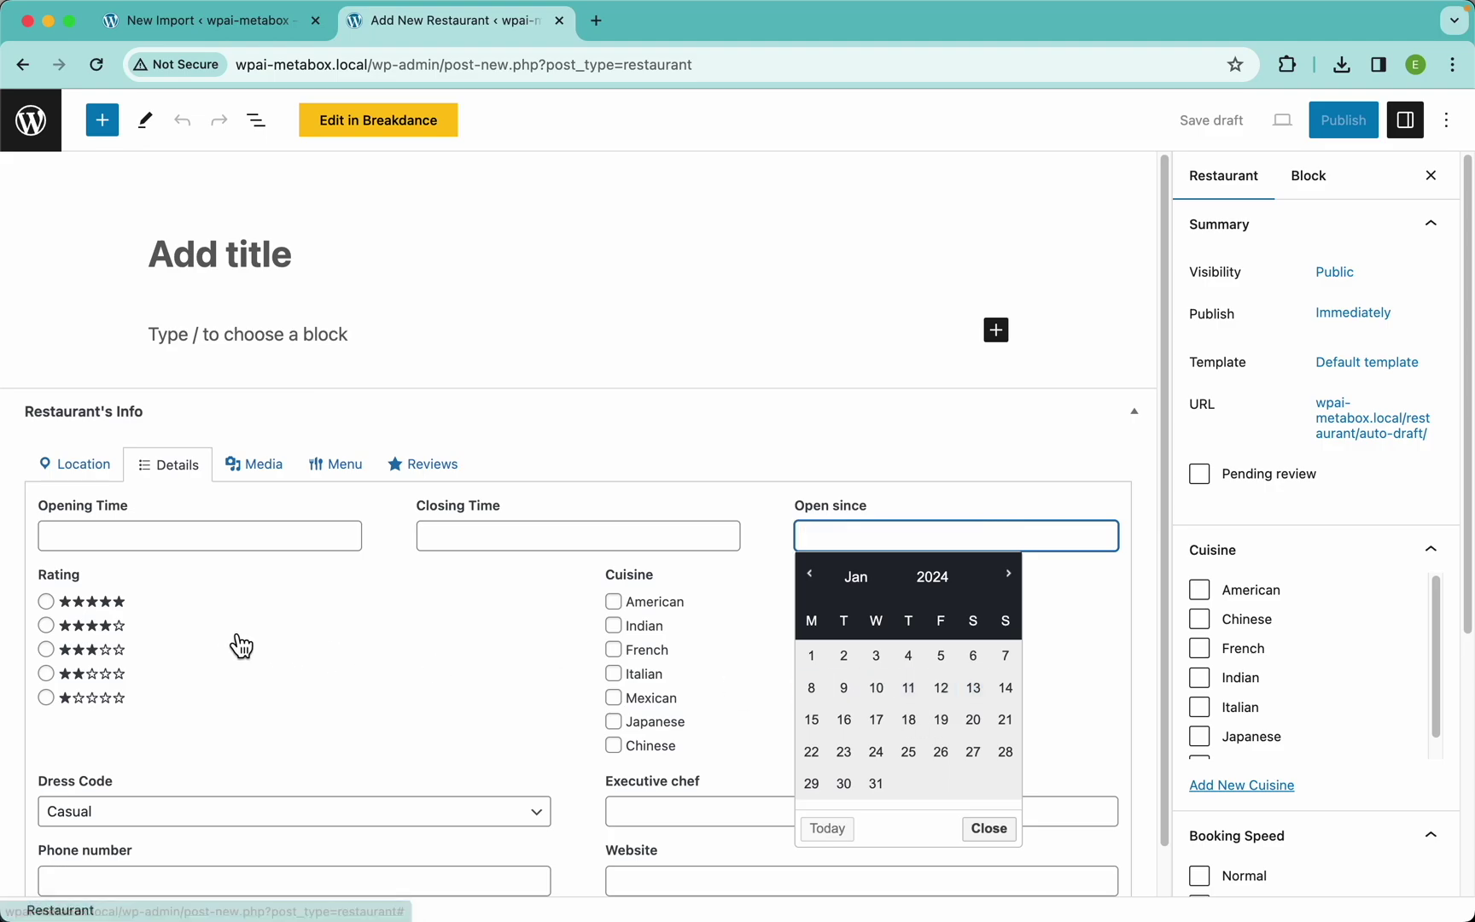
Set the new restaurant's rating to four stars and its cuisine to French, and view the Dress Code options
left_click(210, 645)
left_click(630, 655)
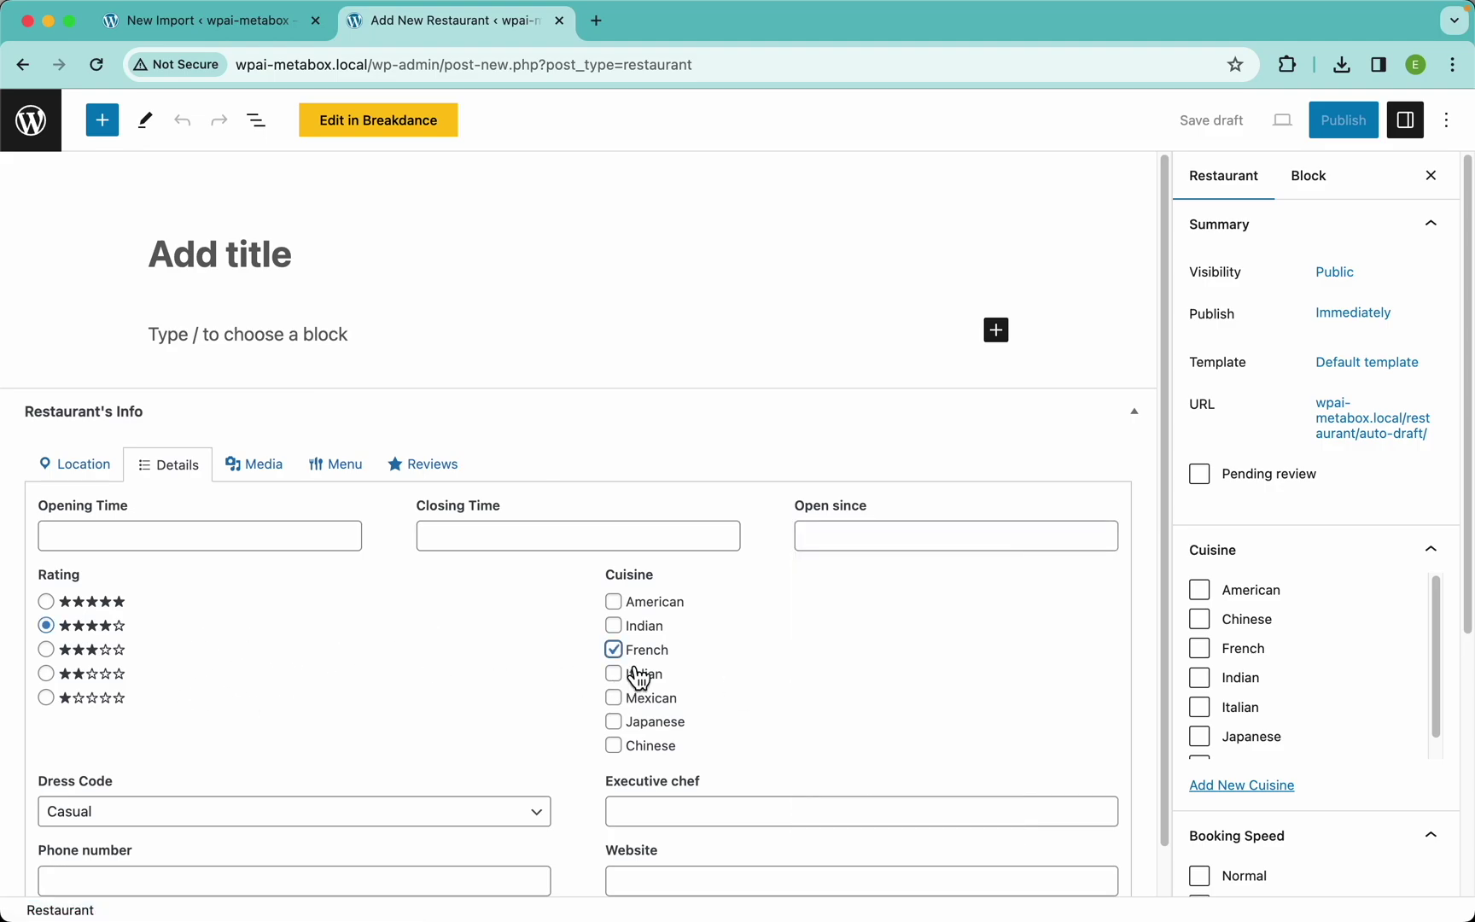
scroll(442, 757, "down", 1)
left_click(372, 761)
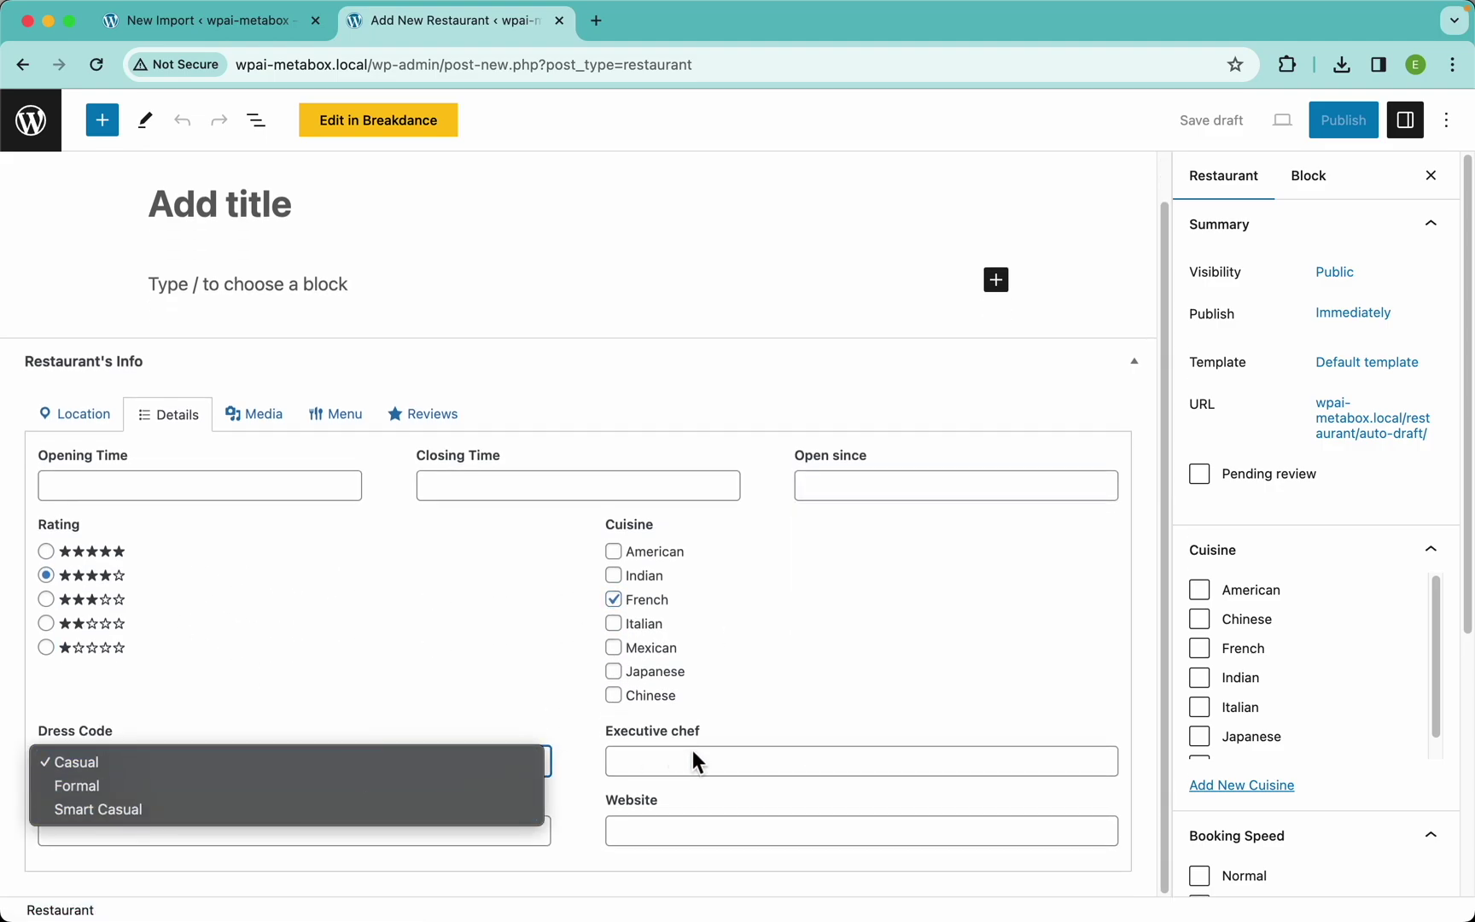
left_click(674, 819)
Look through the Media, Menu and Details fields in the new restaurant's Restaurant's Info group
left_click(275, 420)
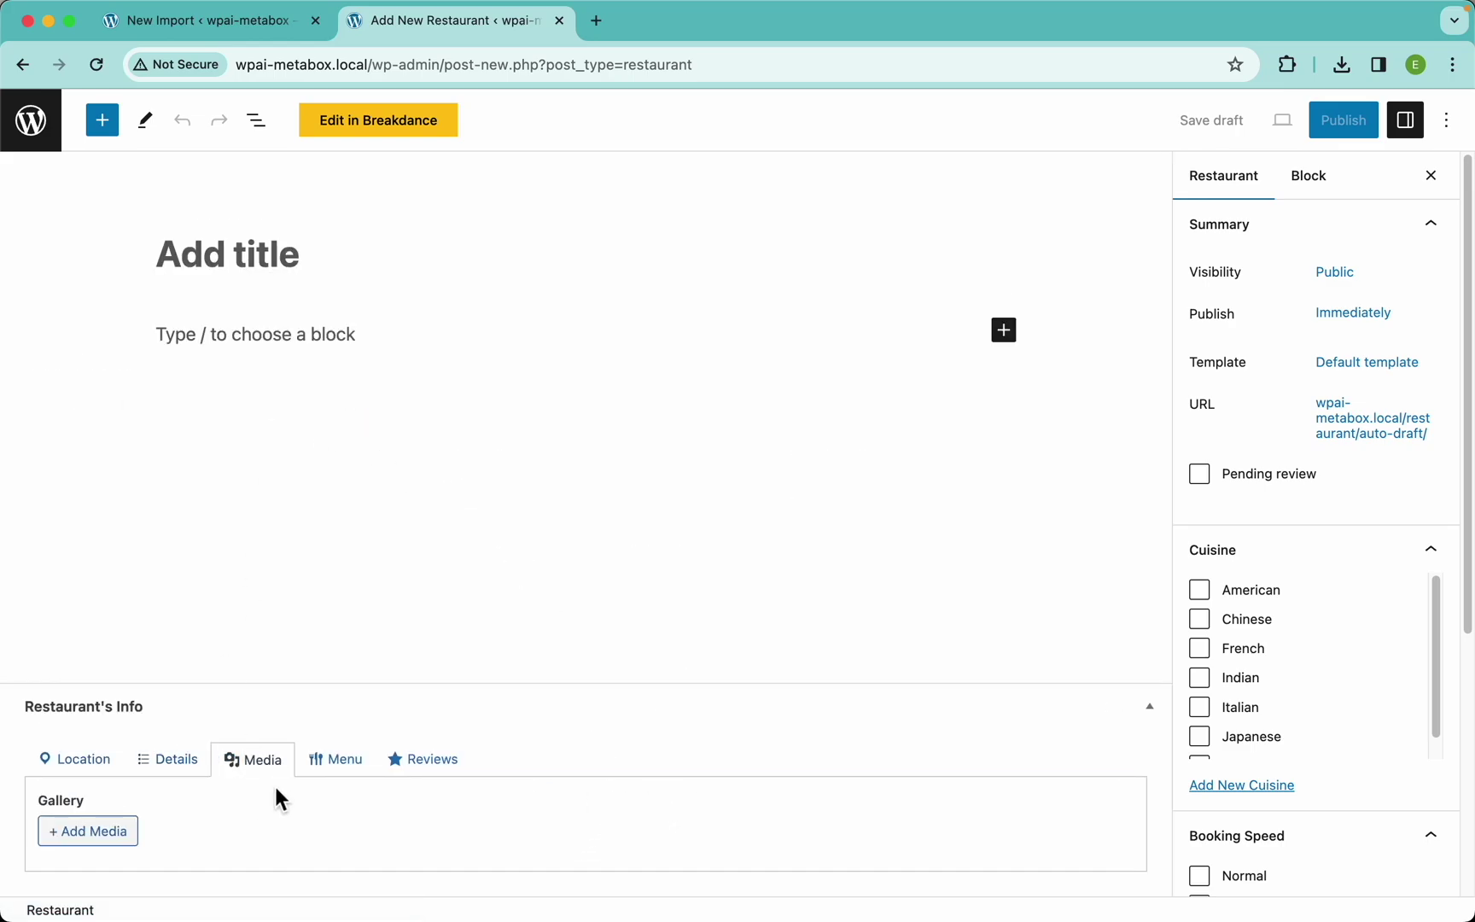
left_click(345, 761)
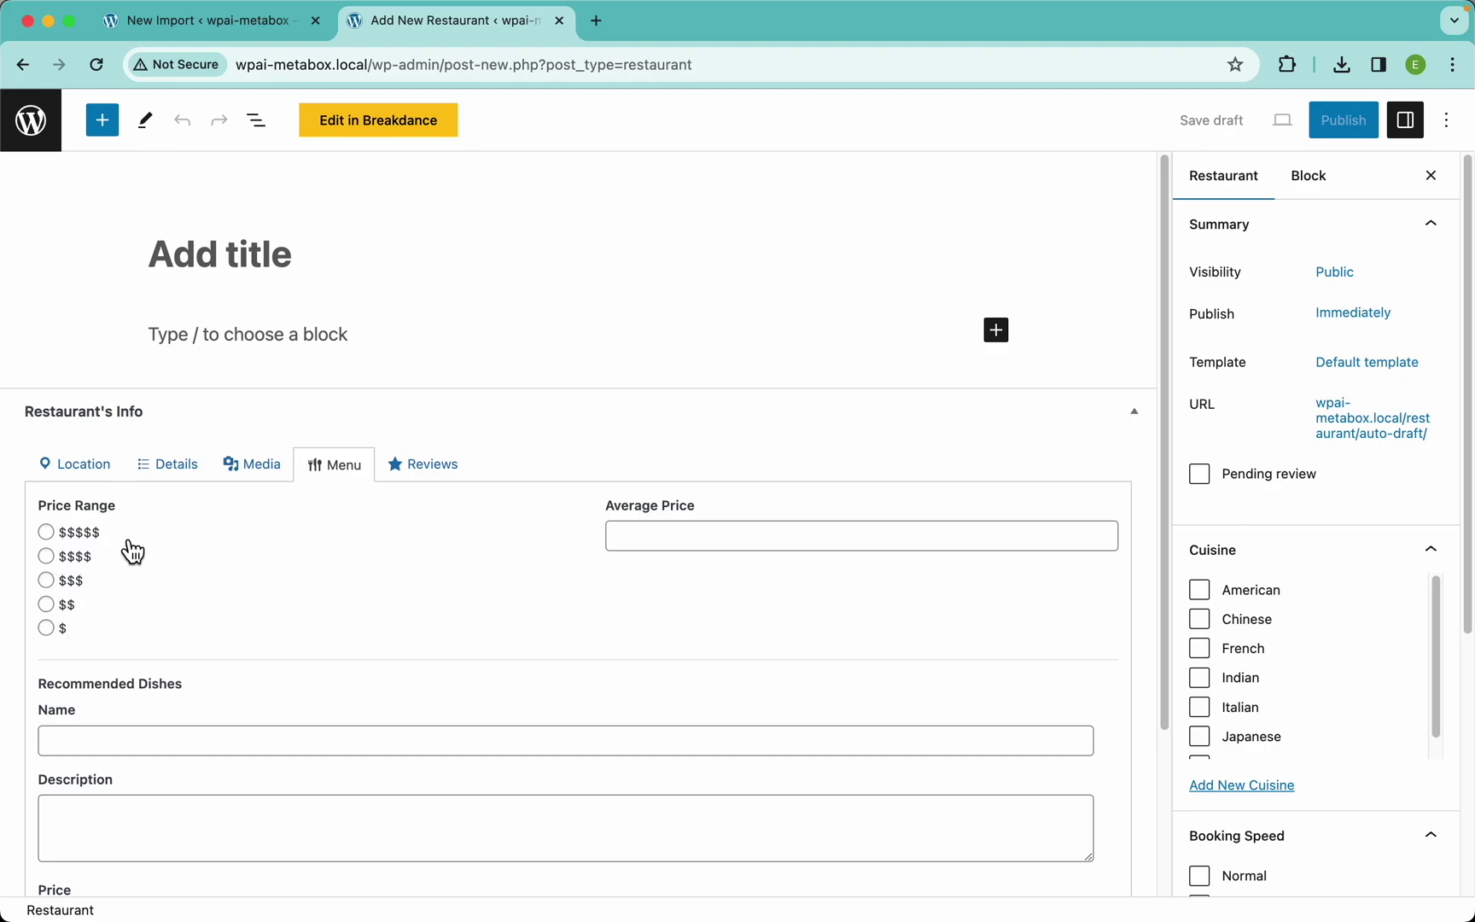
left_click(195, 478)
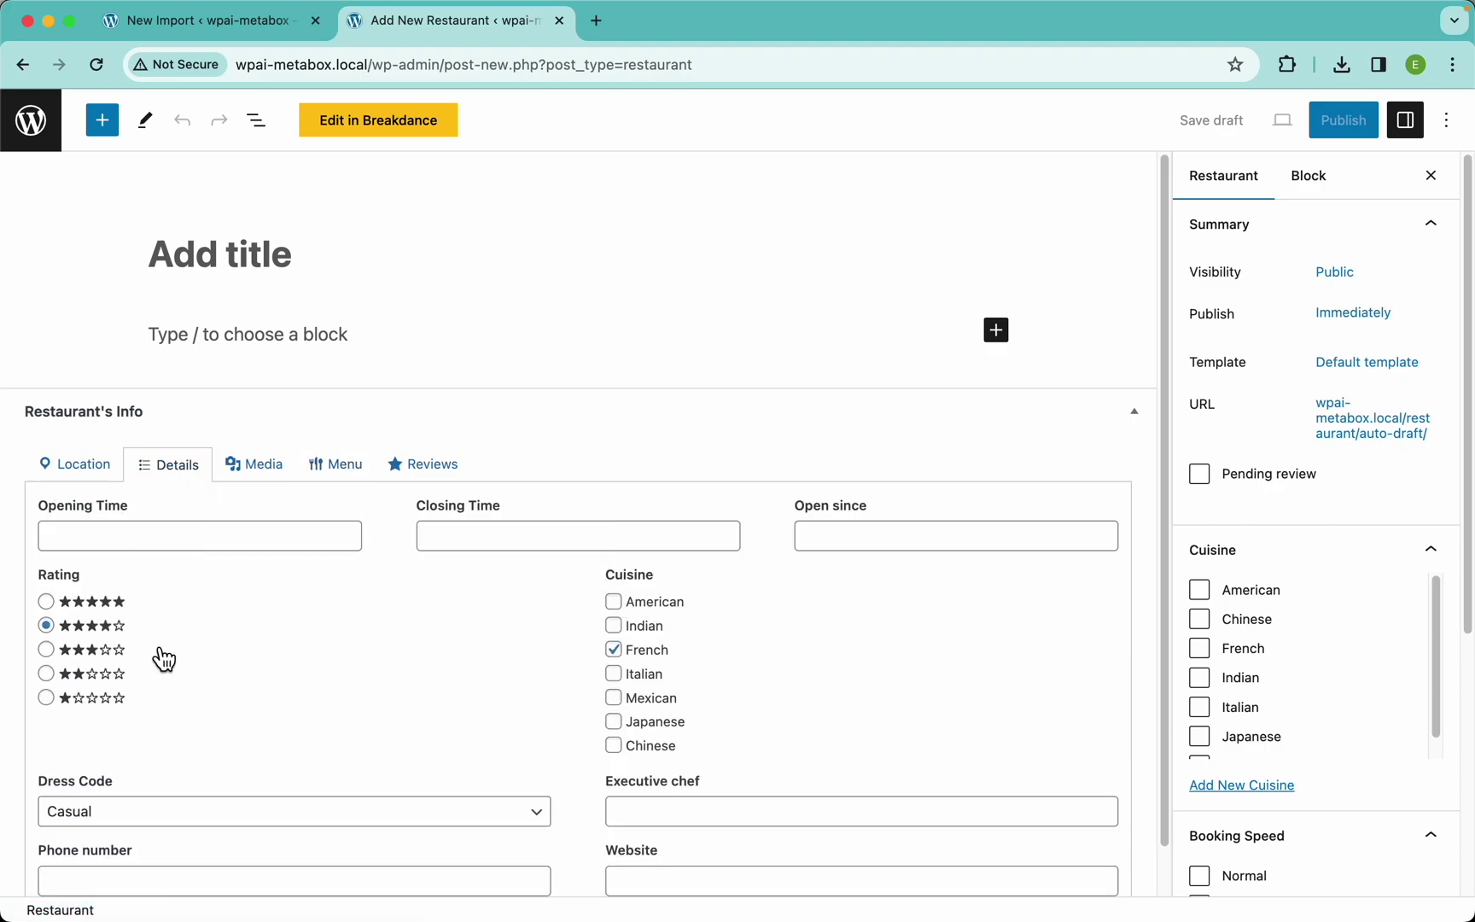
left_click(338, 467)
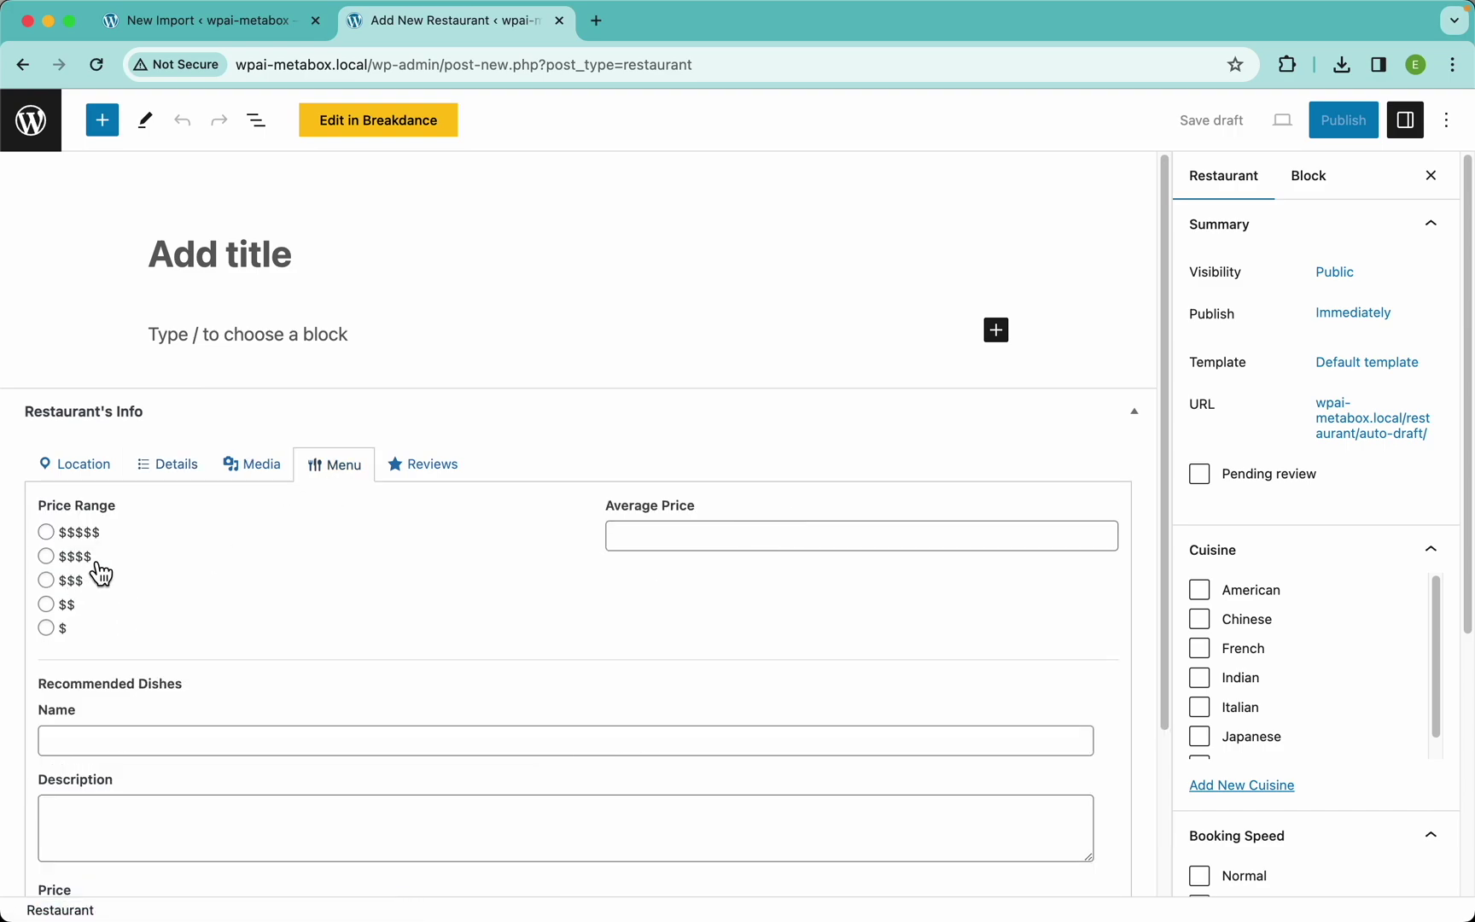
Set the new restaurant's Price Range to $$$$$ and compare the field with the Details rating
left_click_drag(127, 541, 61, 543)
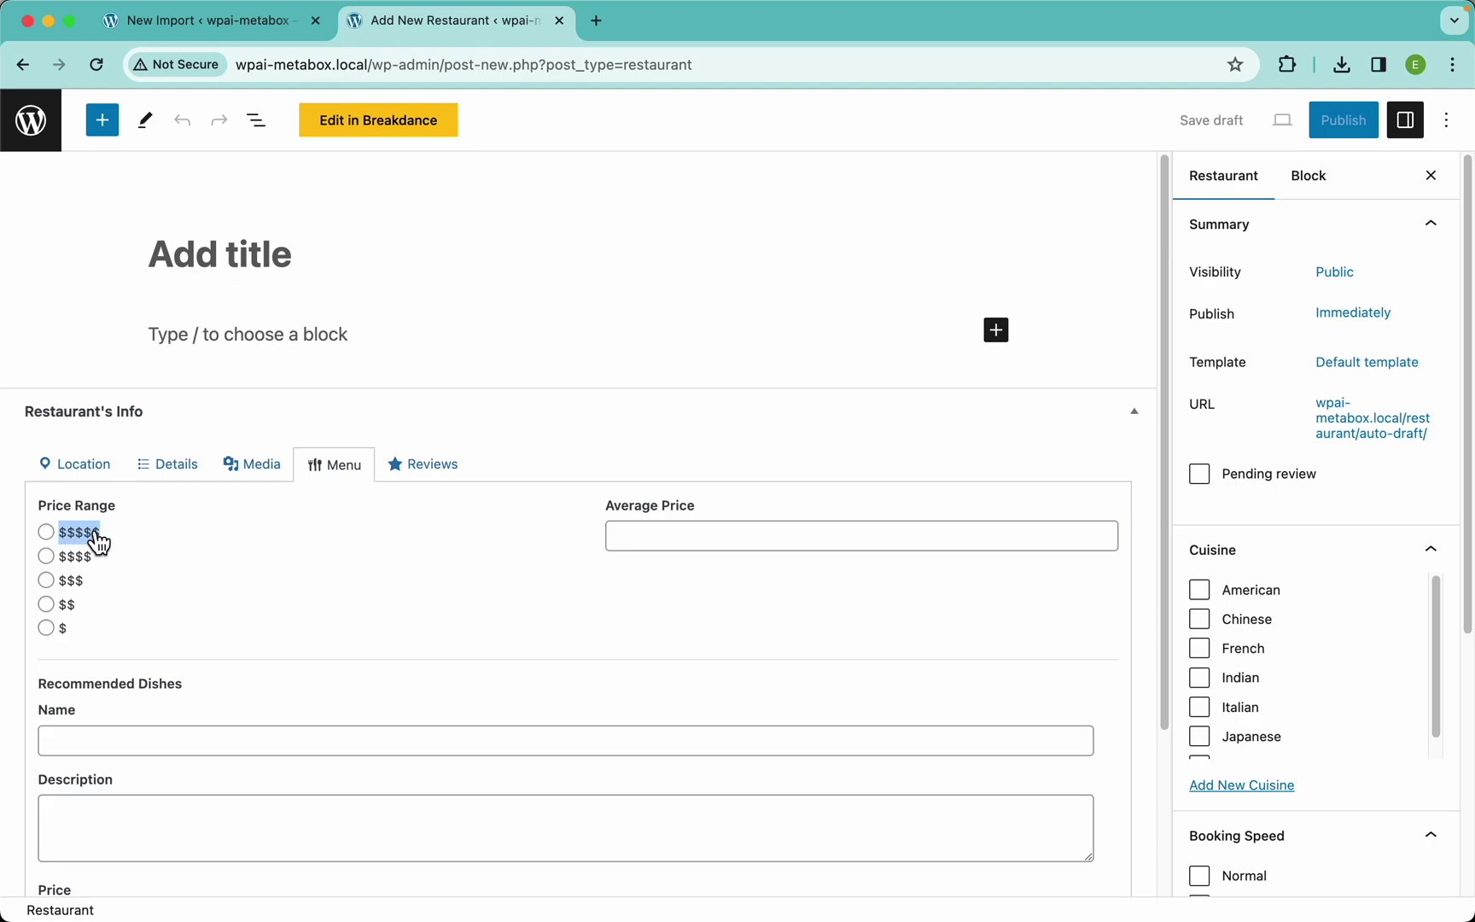
left_click_drag(109, 559, 60, 560)
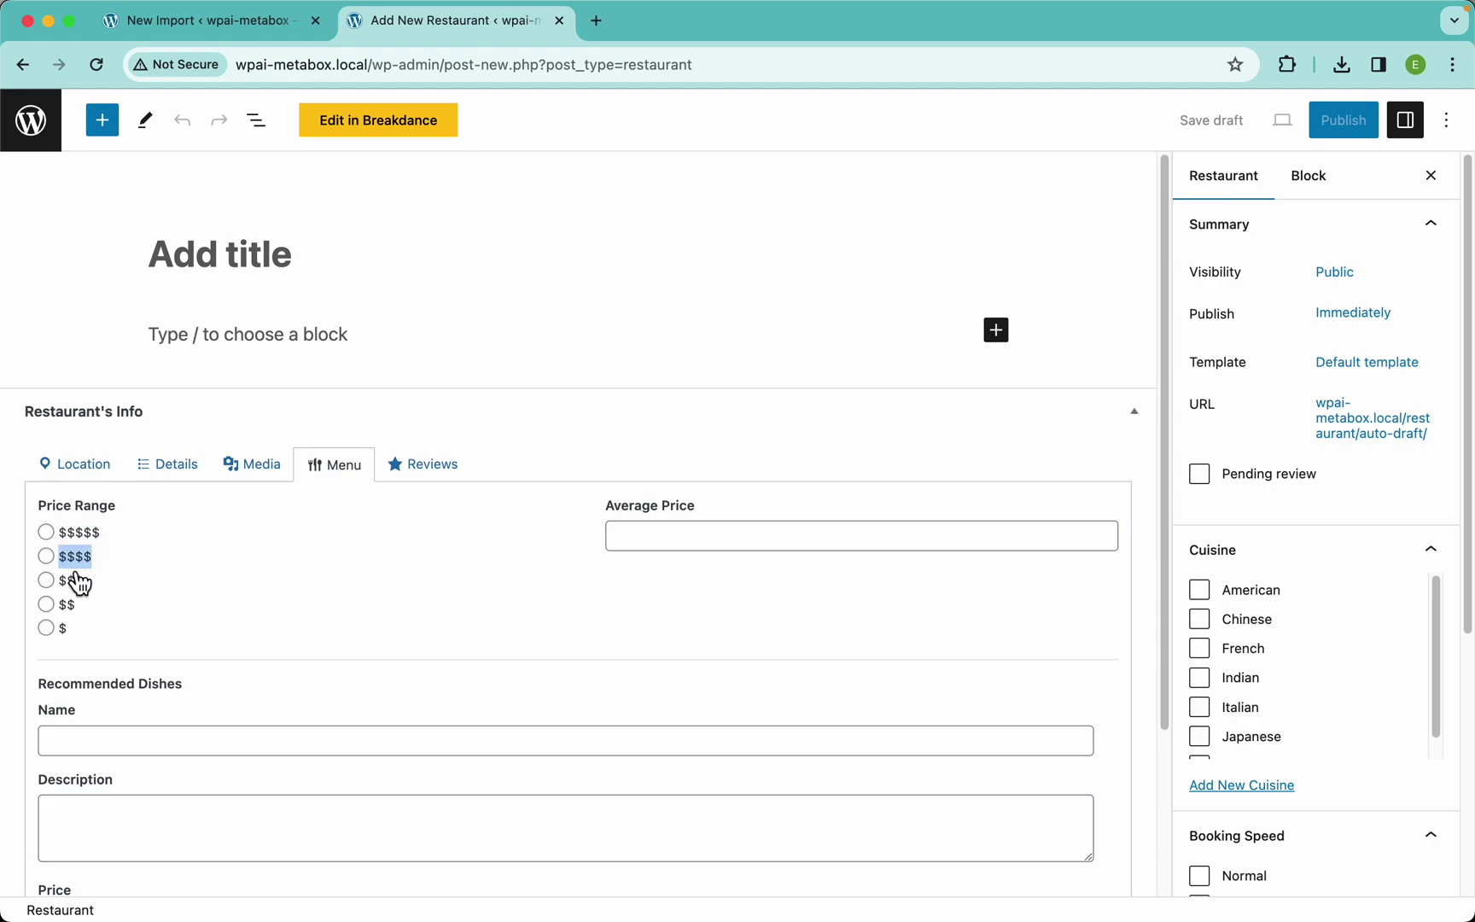
left_click(138, 540)
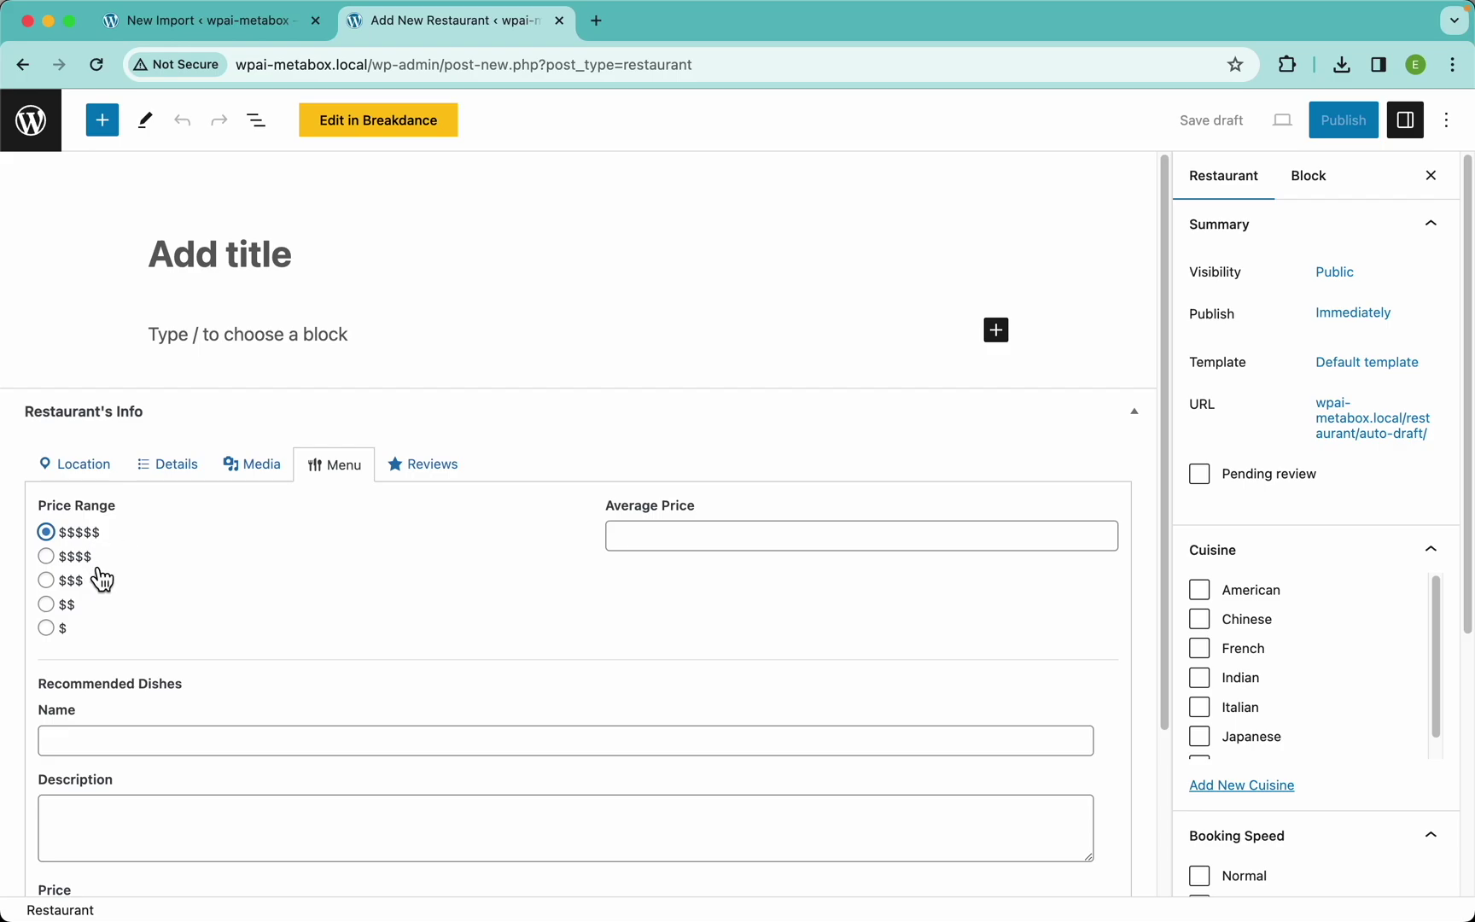
left_click(206, 483)
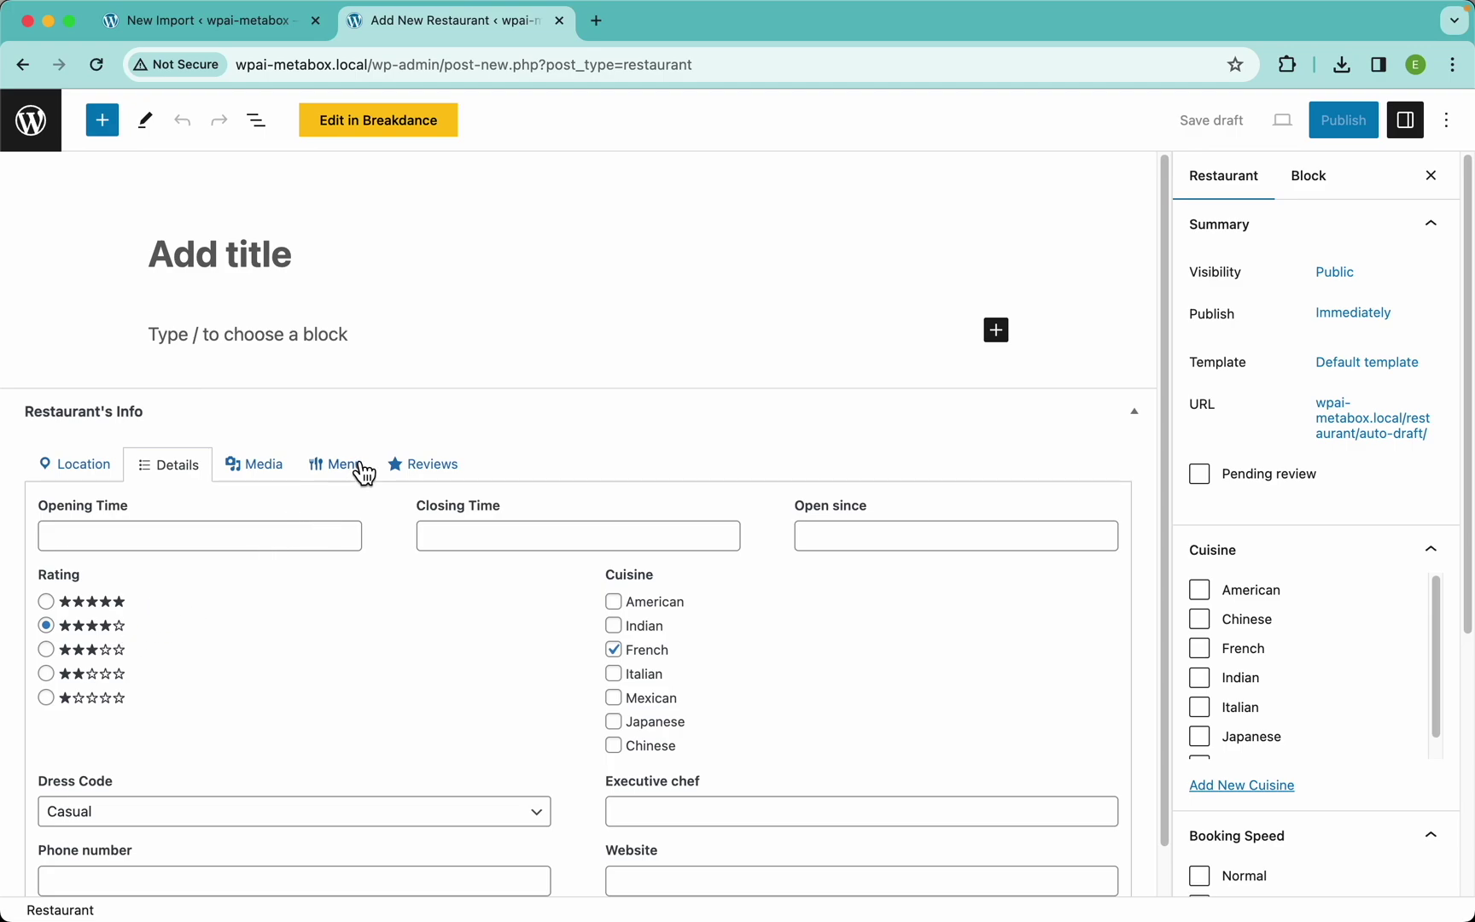
left_click(309, 481)
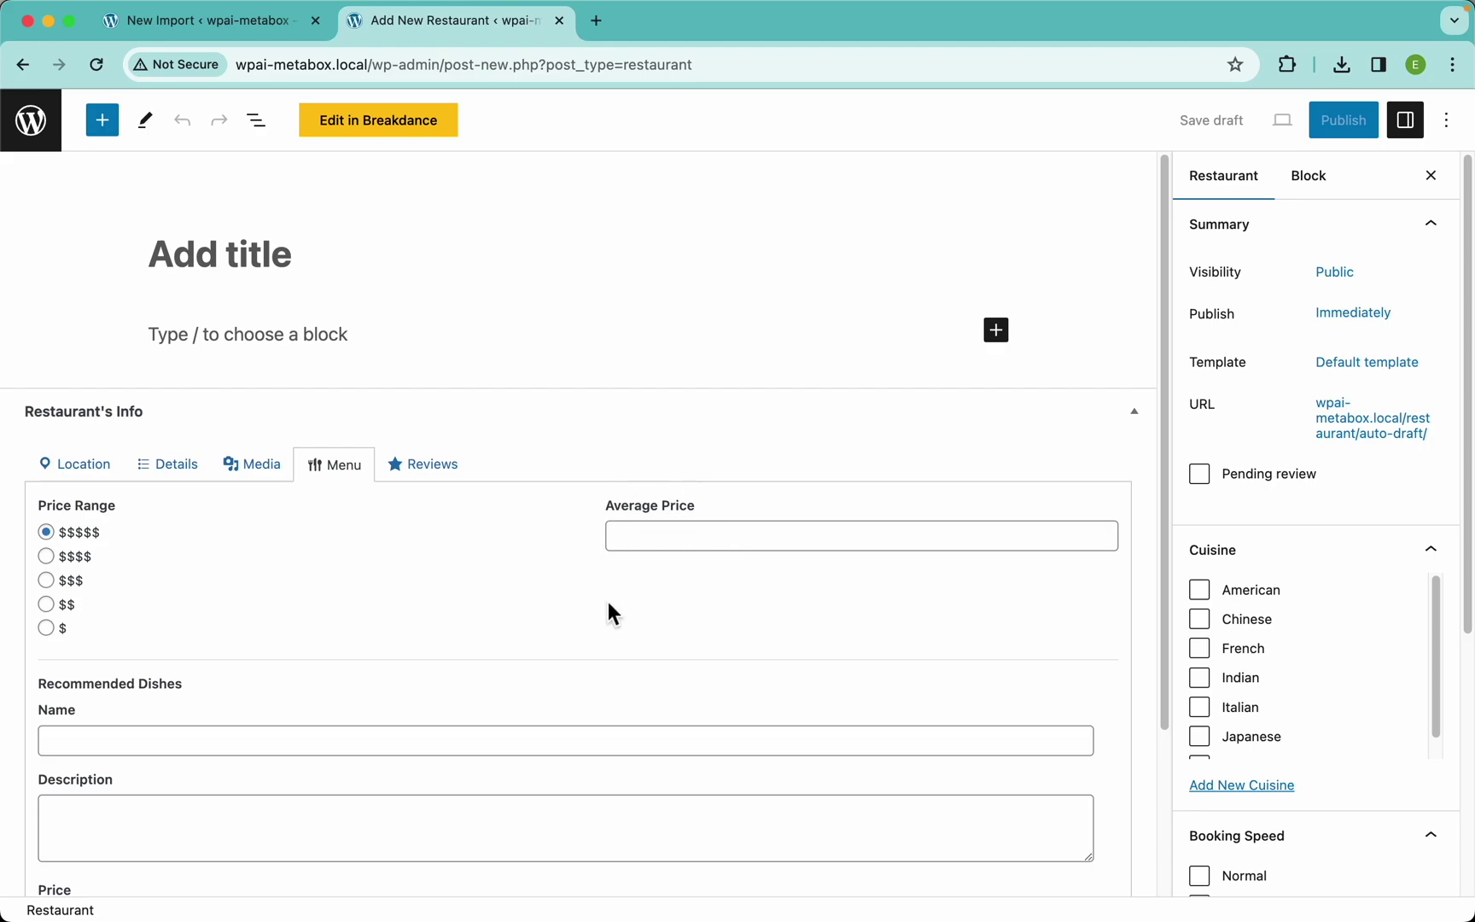
Examine the Recommended Dishes fields and add several more blank dish entries to the repeating group
scroll(610, 604, "down", 3)
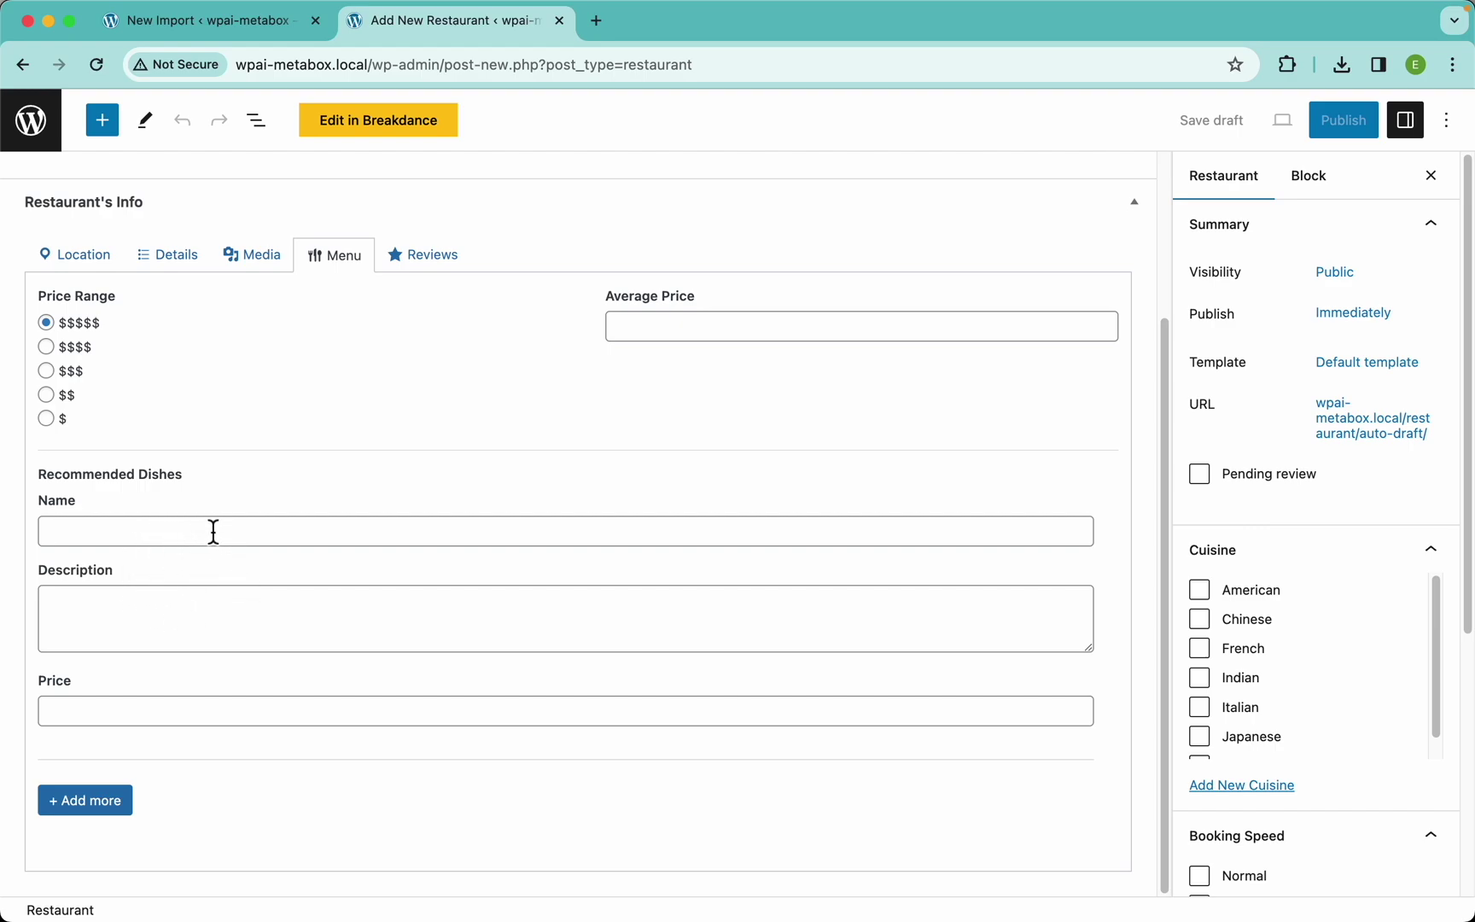
left_click(237, 701)
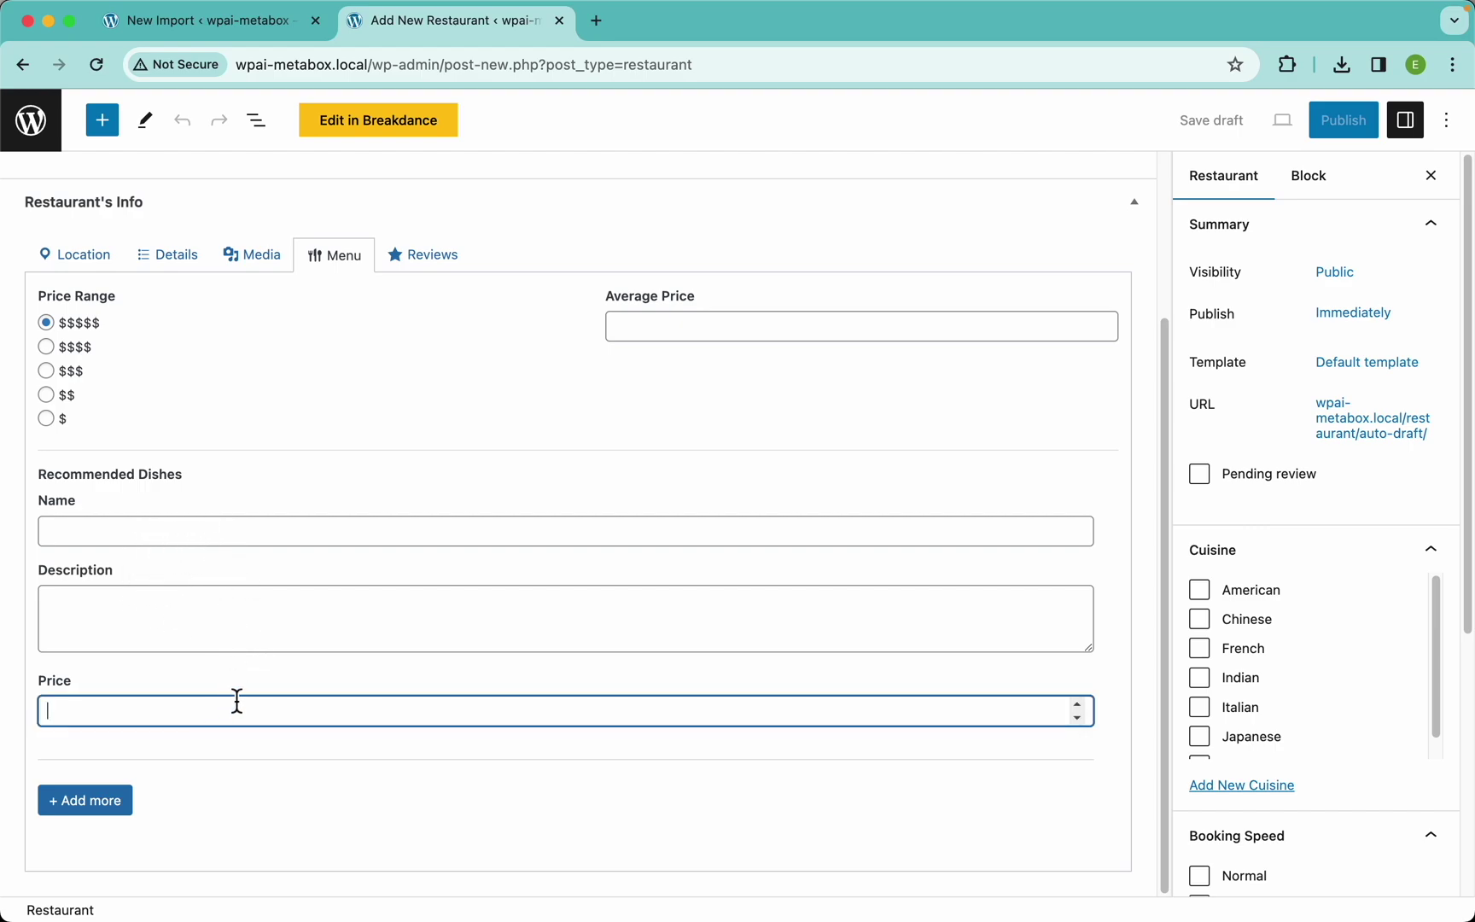
left_click(91, 802)
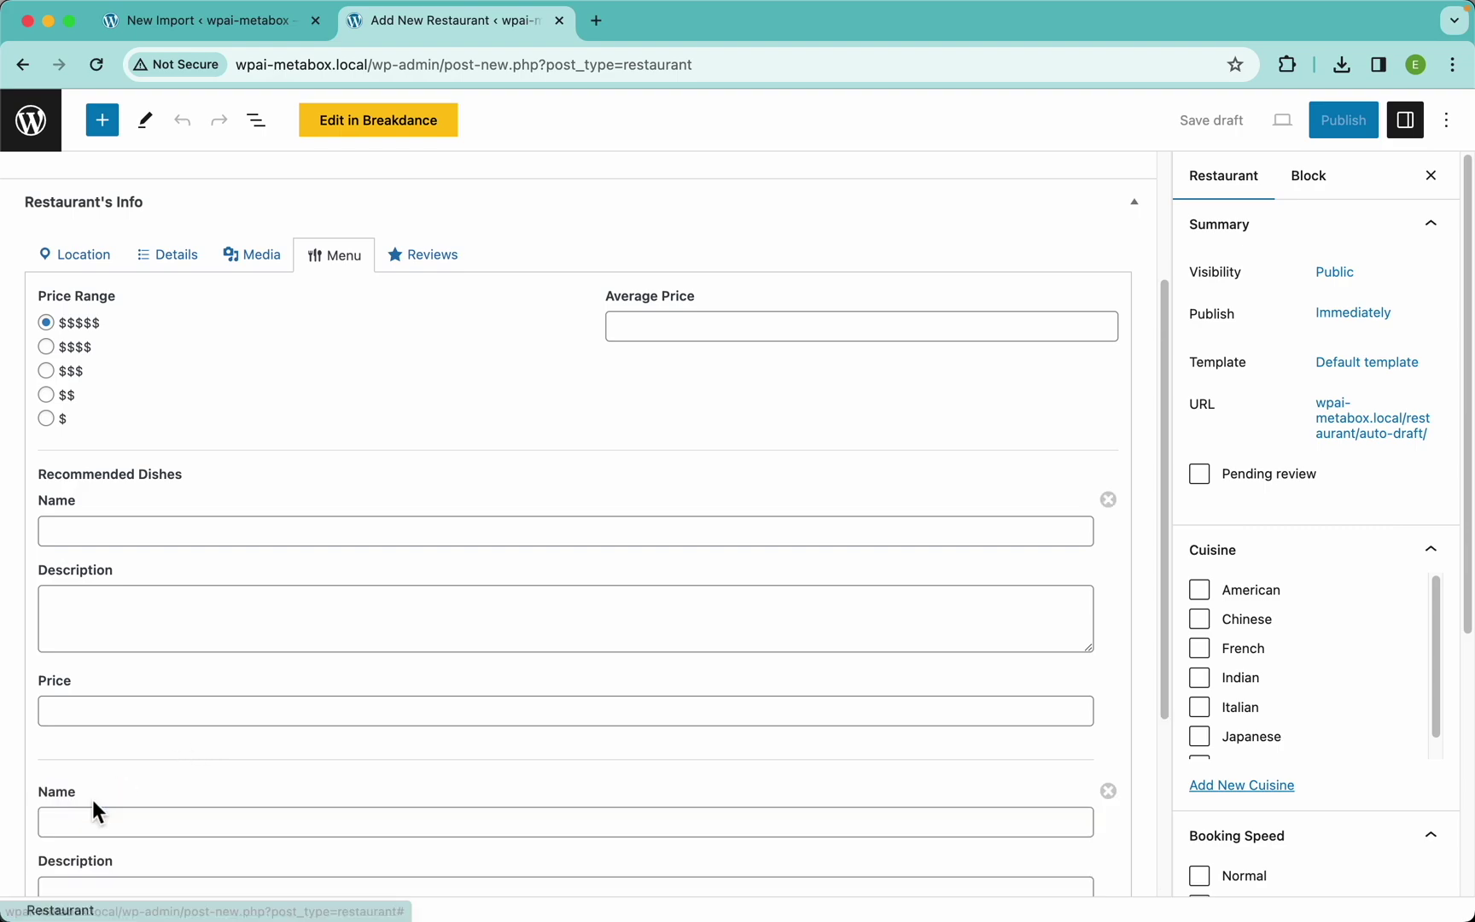
scroll(93, 802, "down", 4)
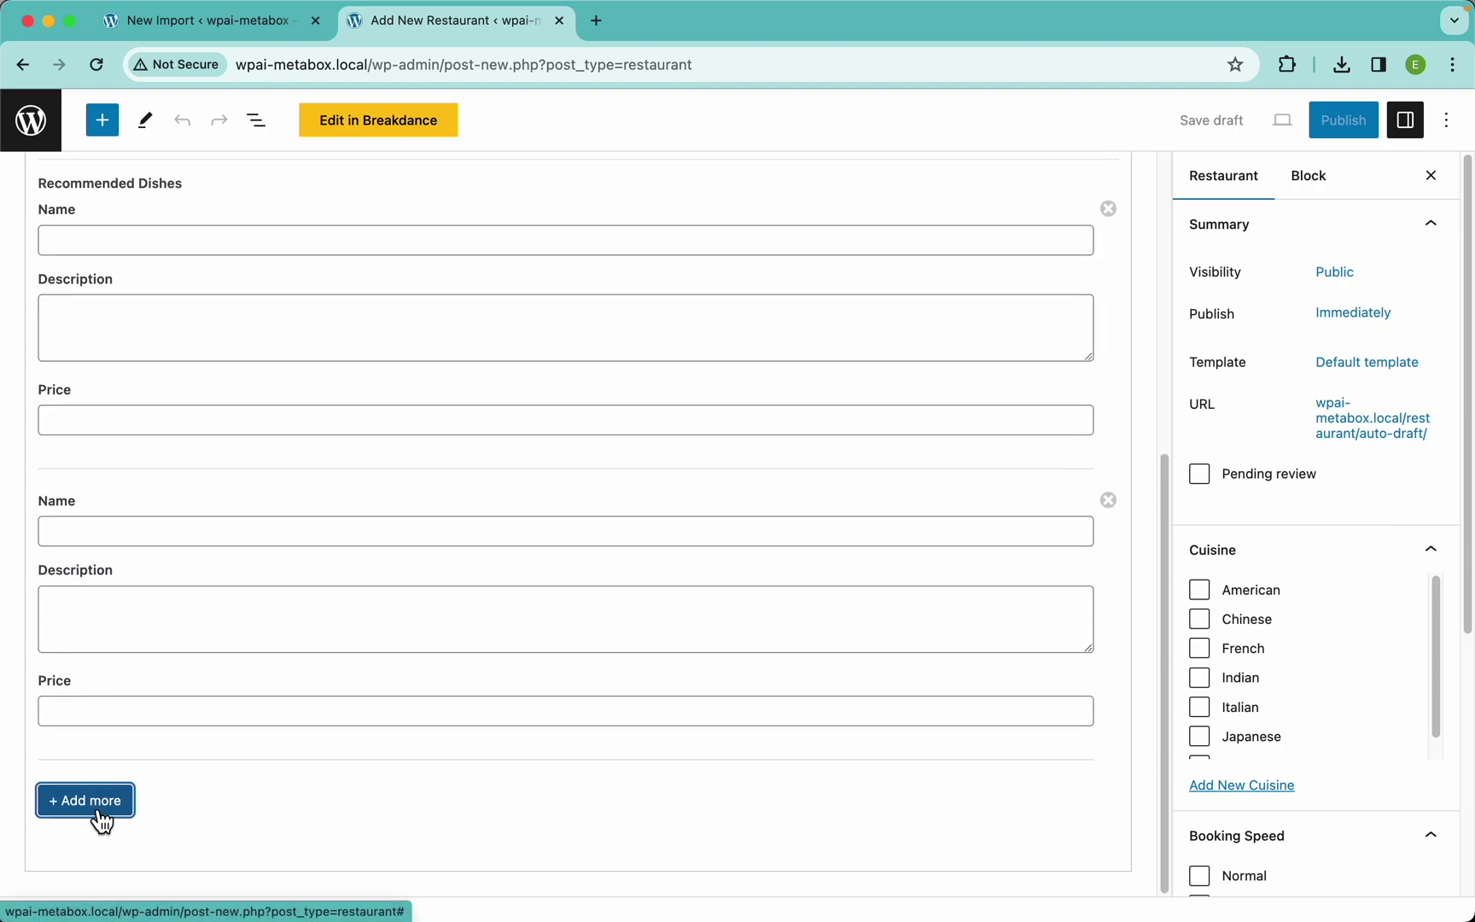
left_click(103, 803)
scroll(128, 793, "down", 4)
left_click(88, 807)
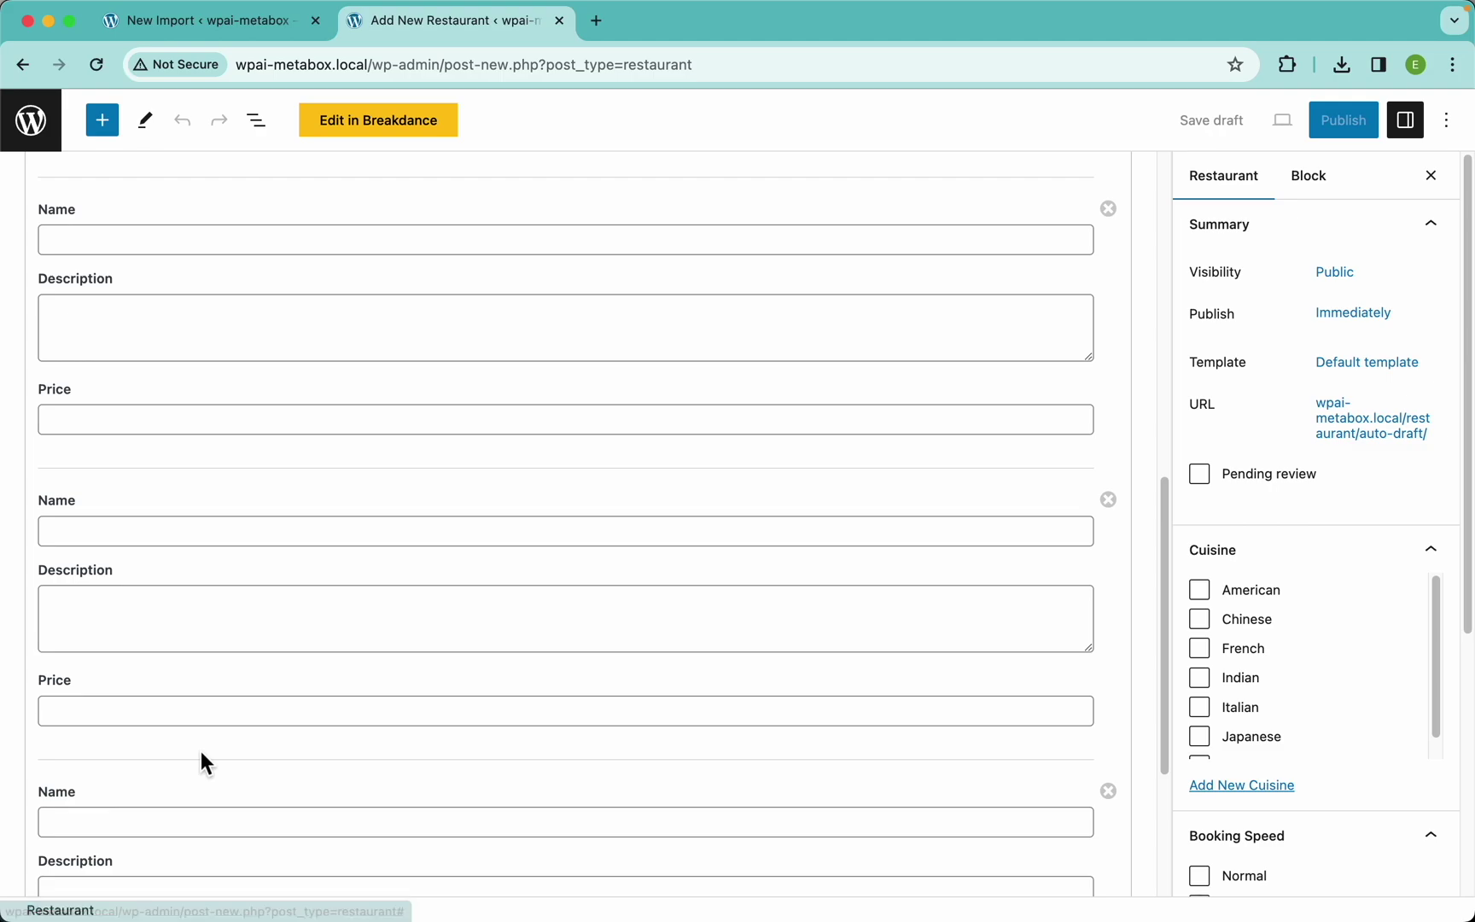
left_click(124, 806)
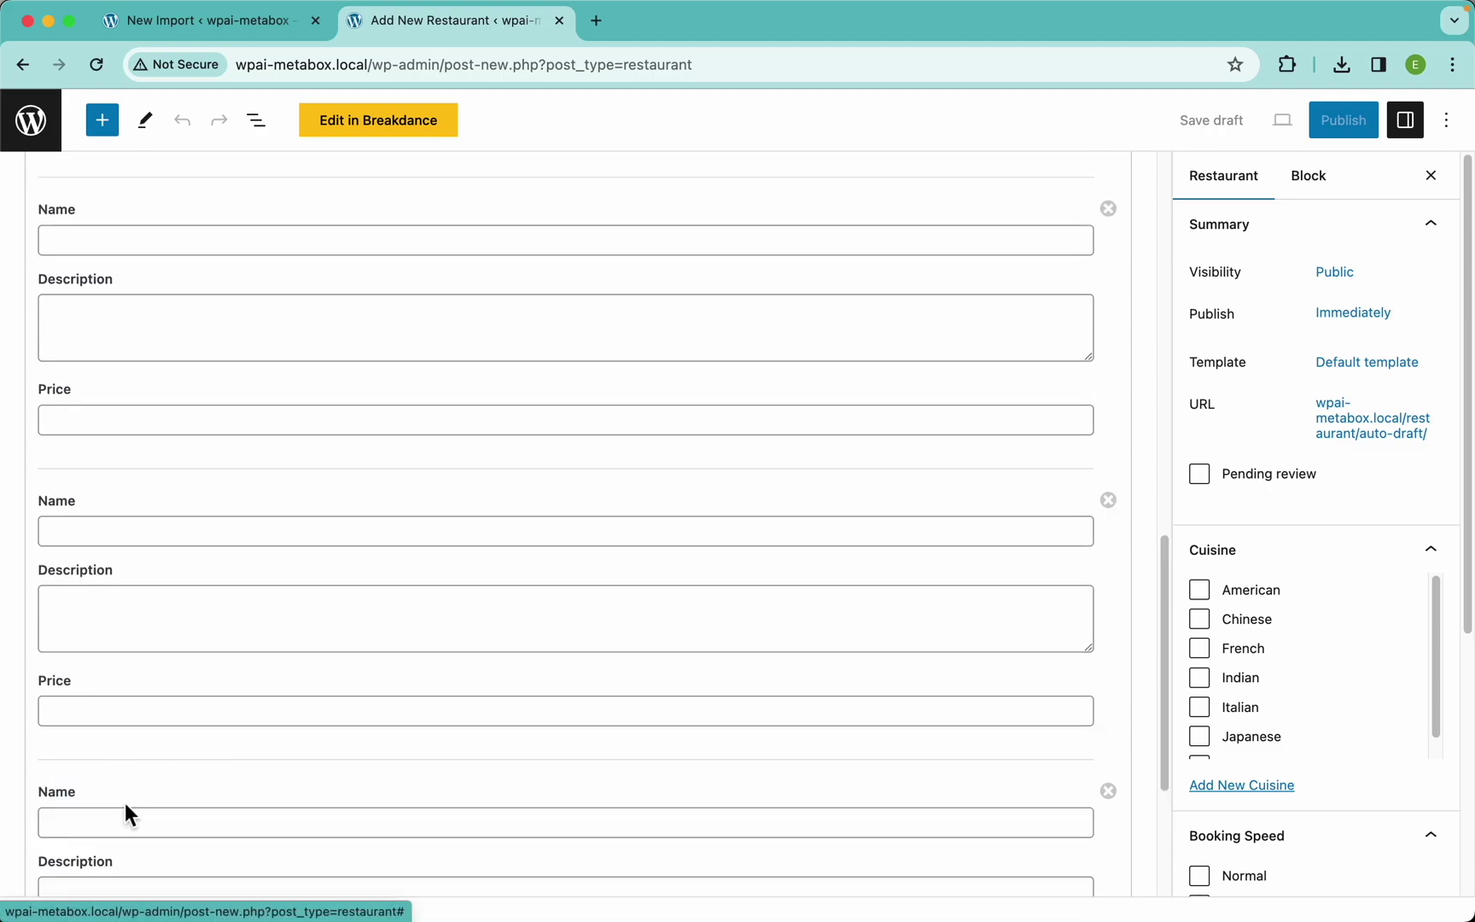
scroll(170, 751, "down", 4)
scroll(412, 641, "up", 10)
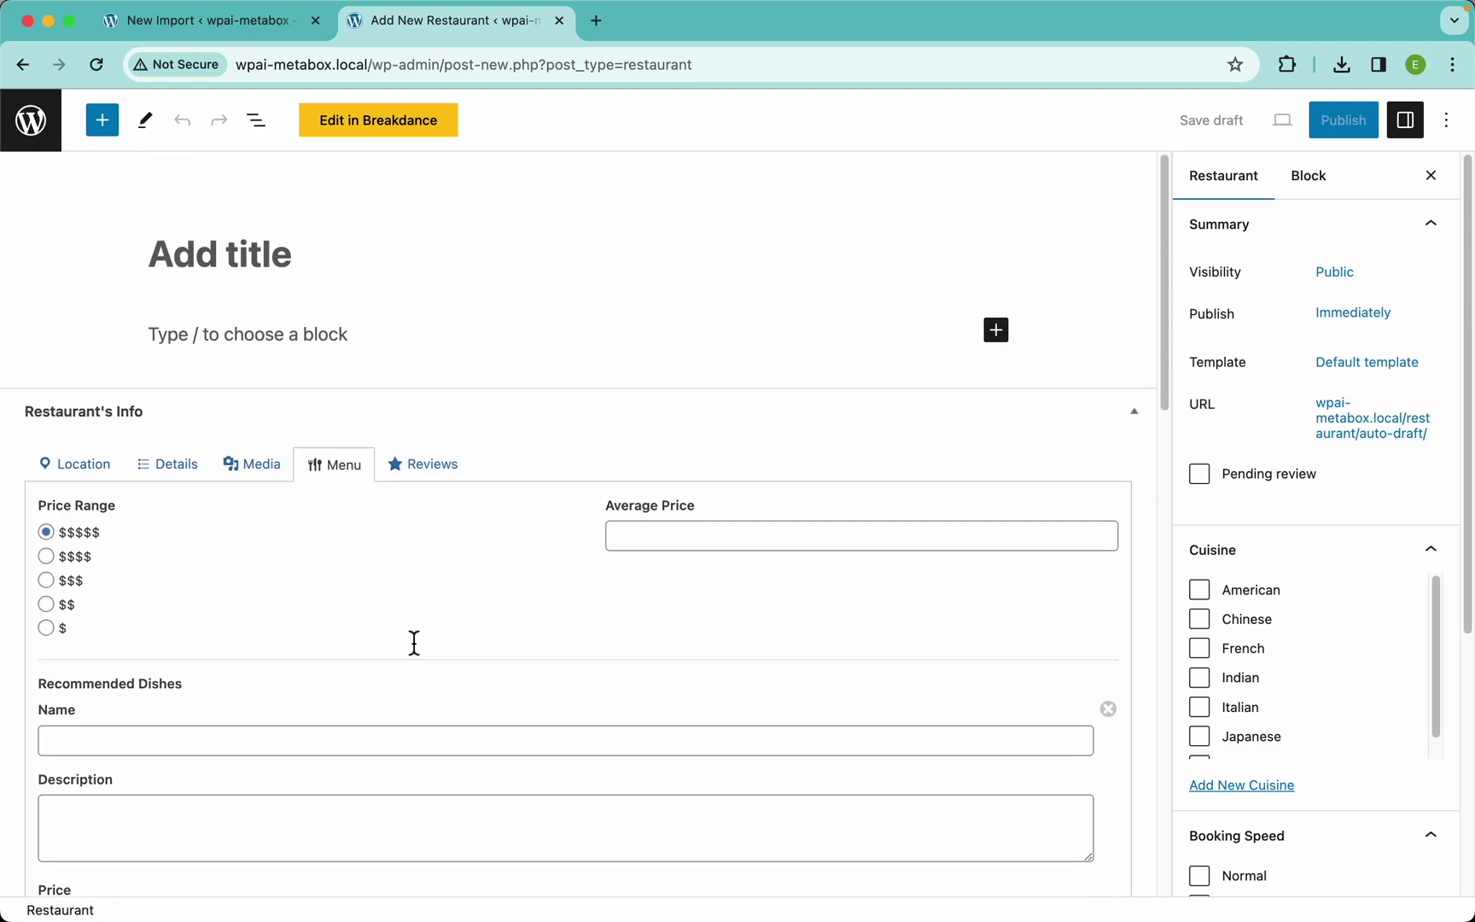
View the Reviews fields and the Location fields of the new restaurant entry
left_click(426, 466)
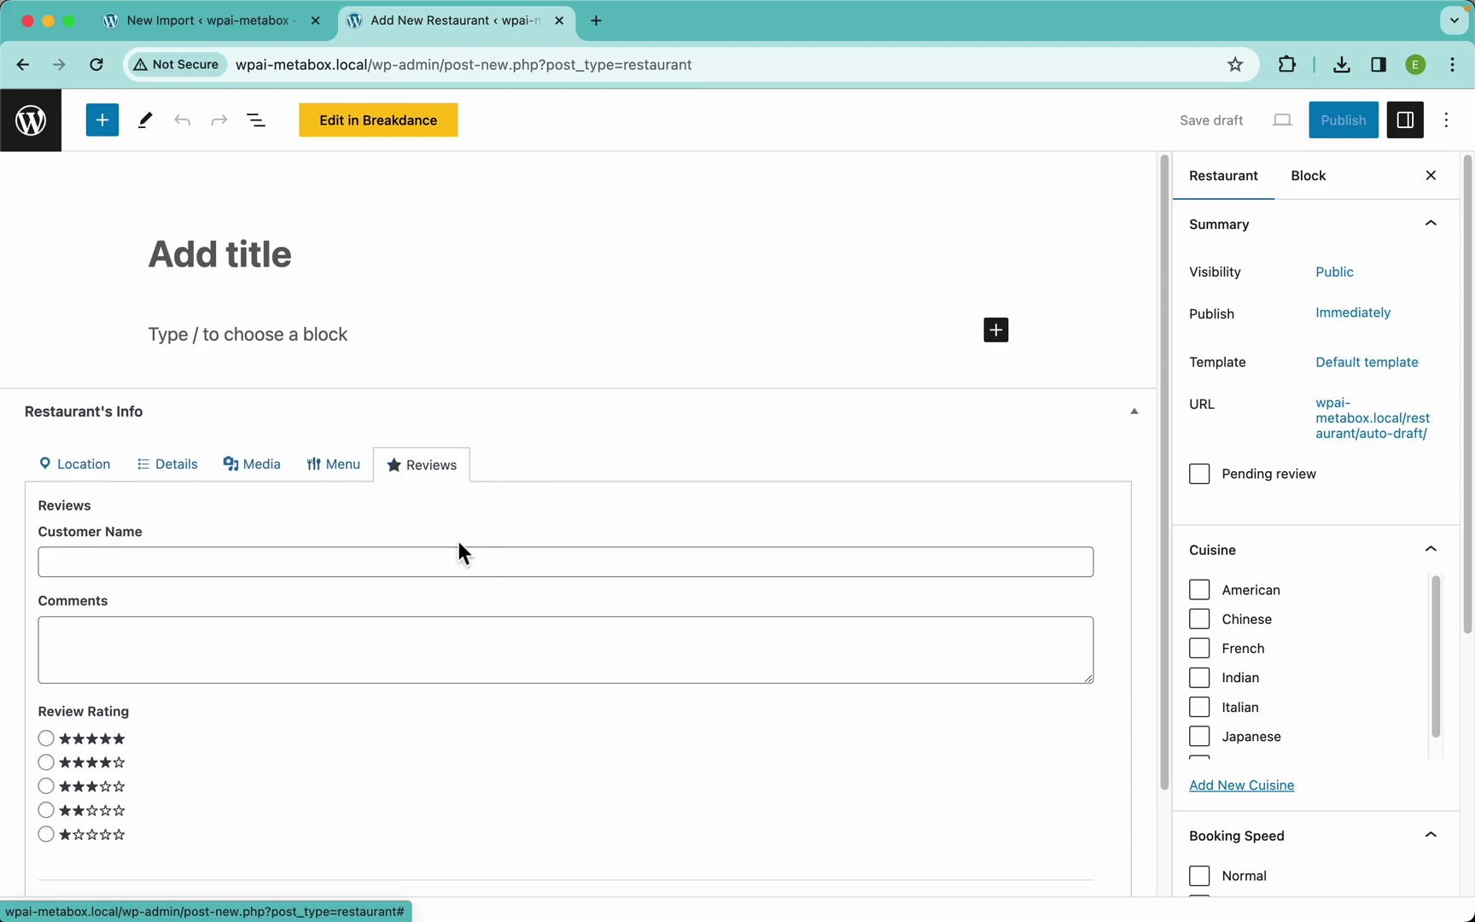
scroll(356, 565, "down", 3)
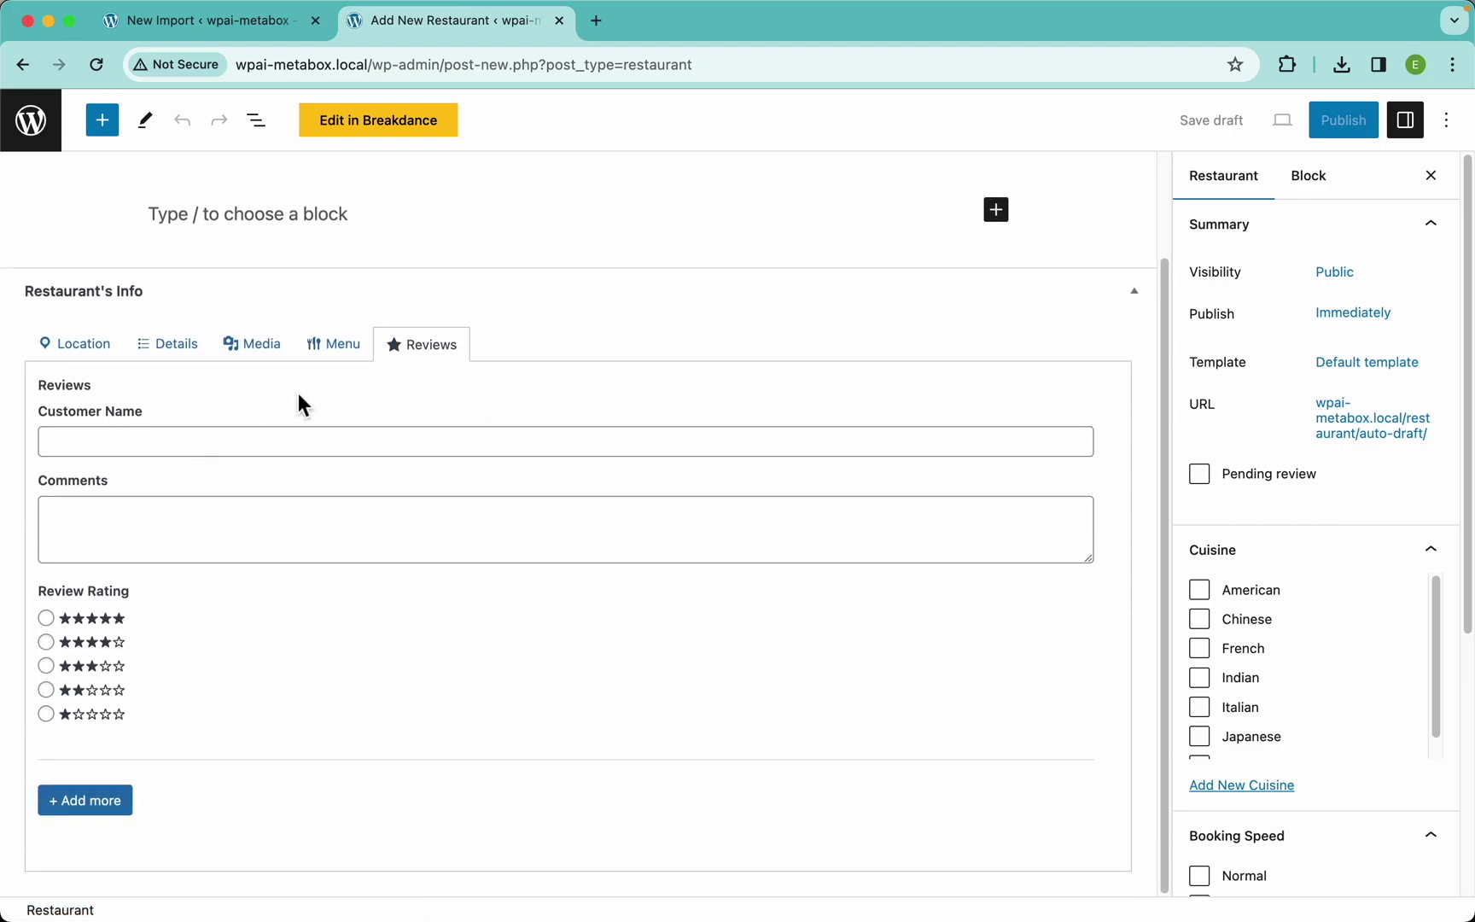
left_click(96, 348)
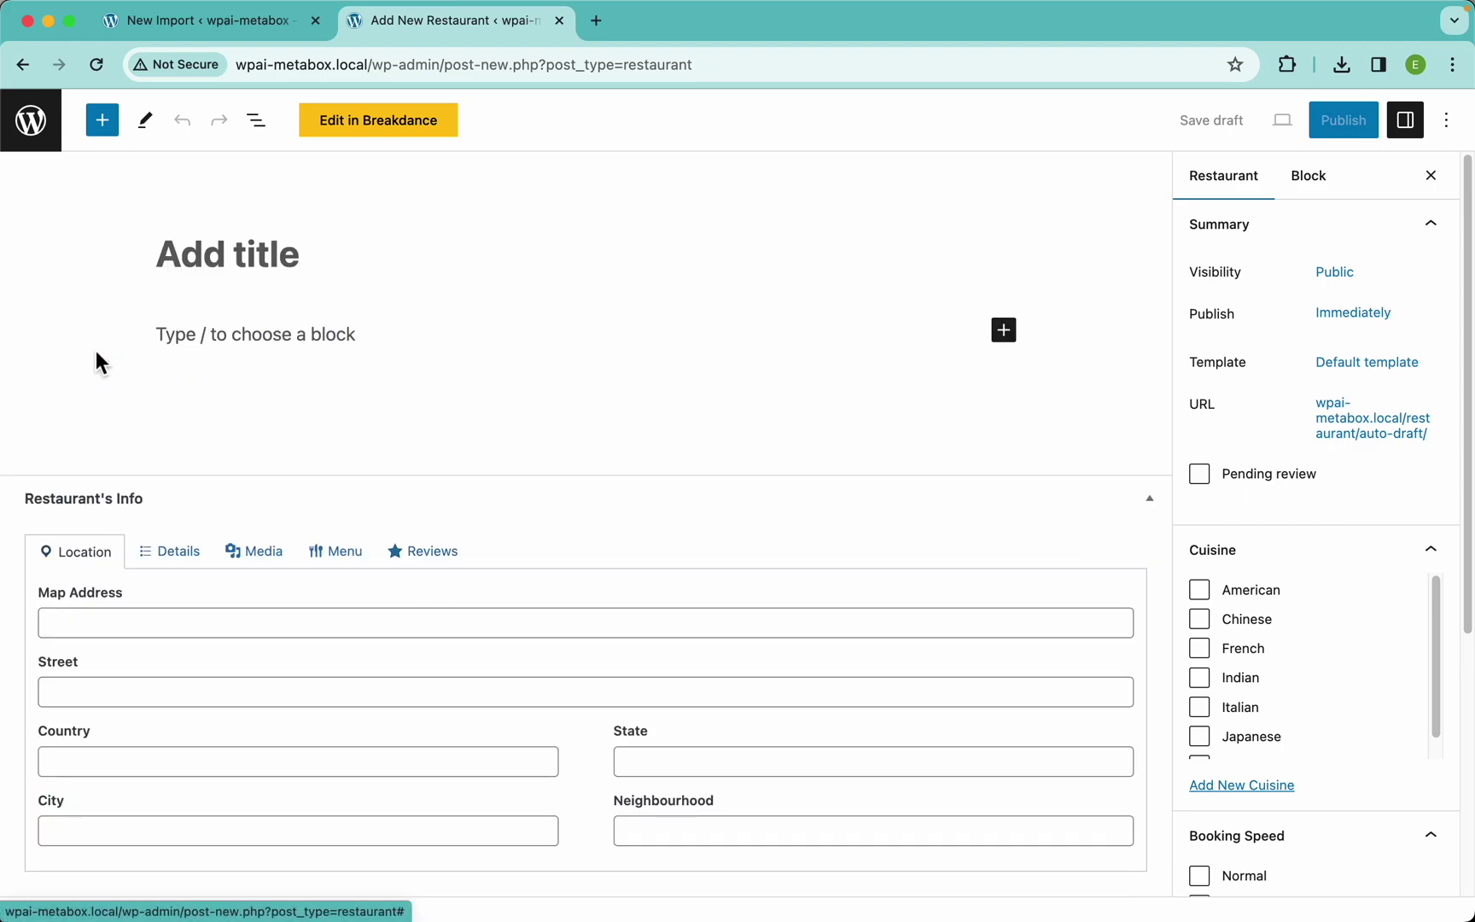
Return to the New Import template and map mapaddress to Map Address, street to Street and country to Country
left_click(241, 34)
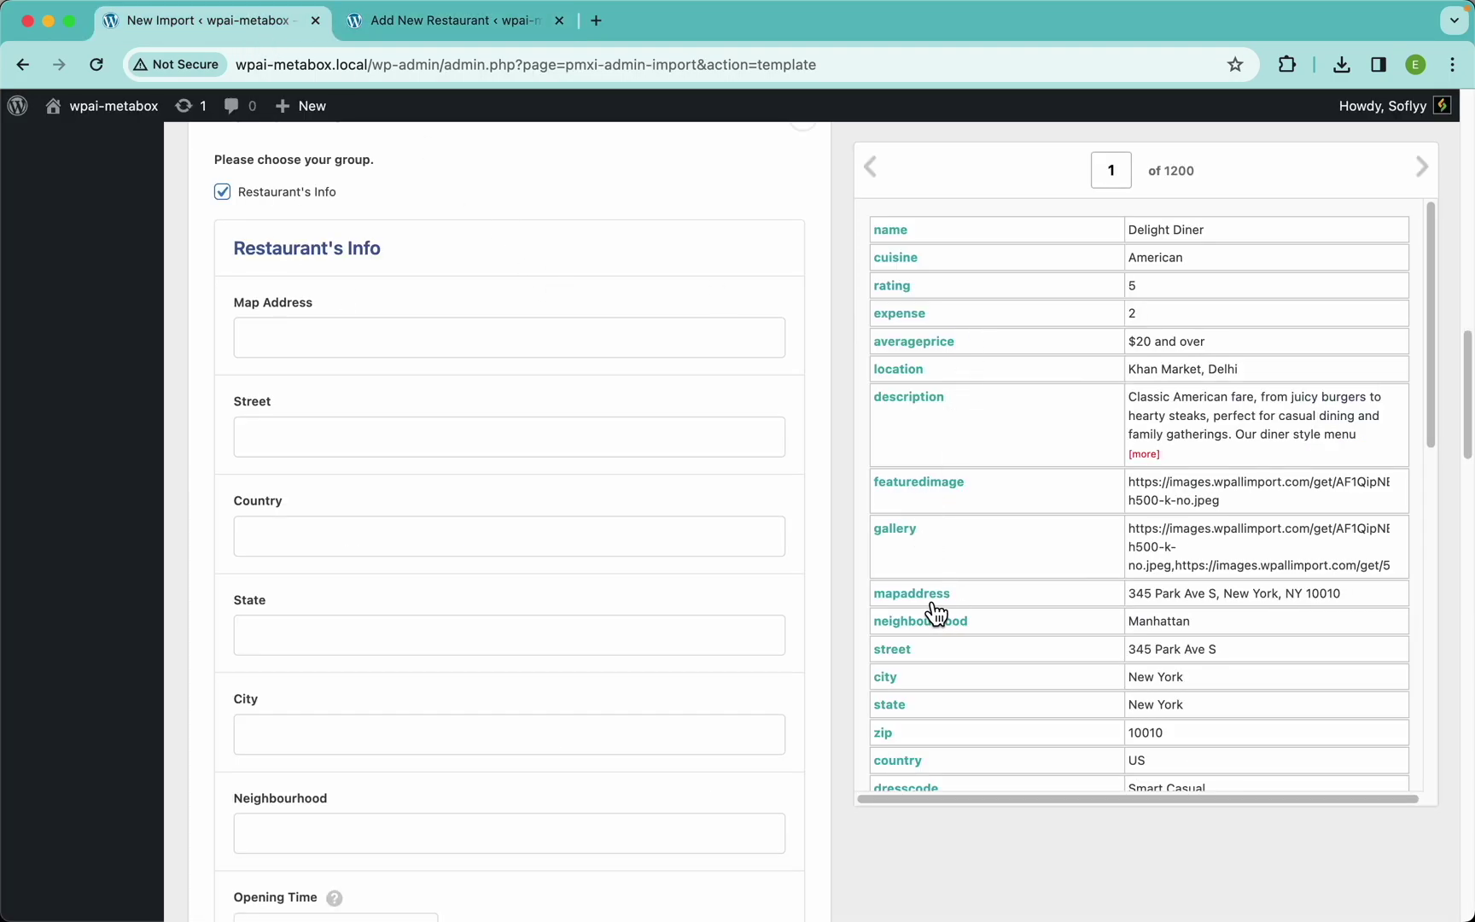
left_click_drag(937, 613, 570, 326)
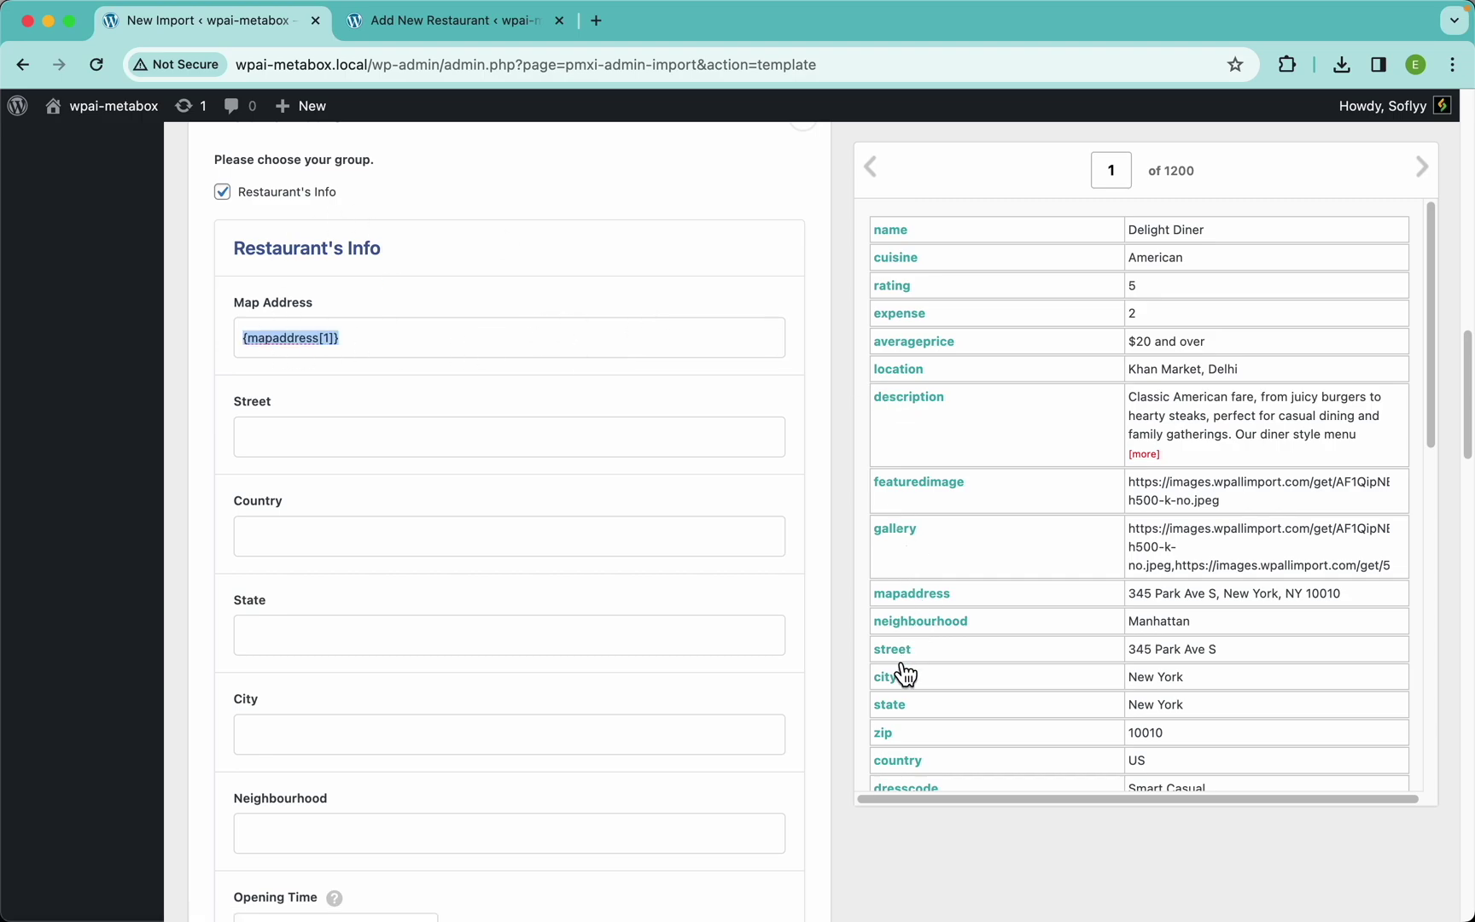
left_click_drag(896, 654, 546, 439)
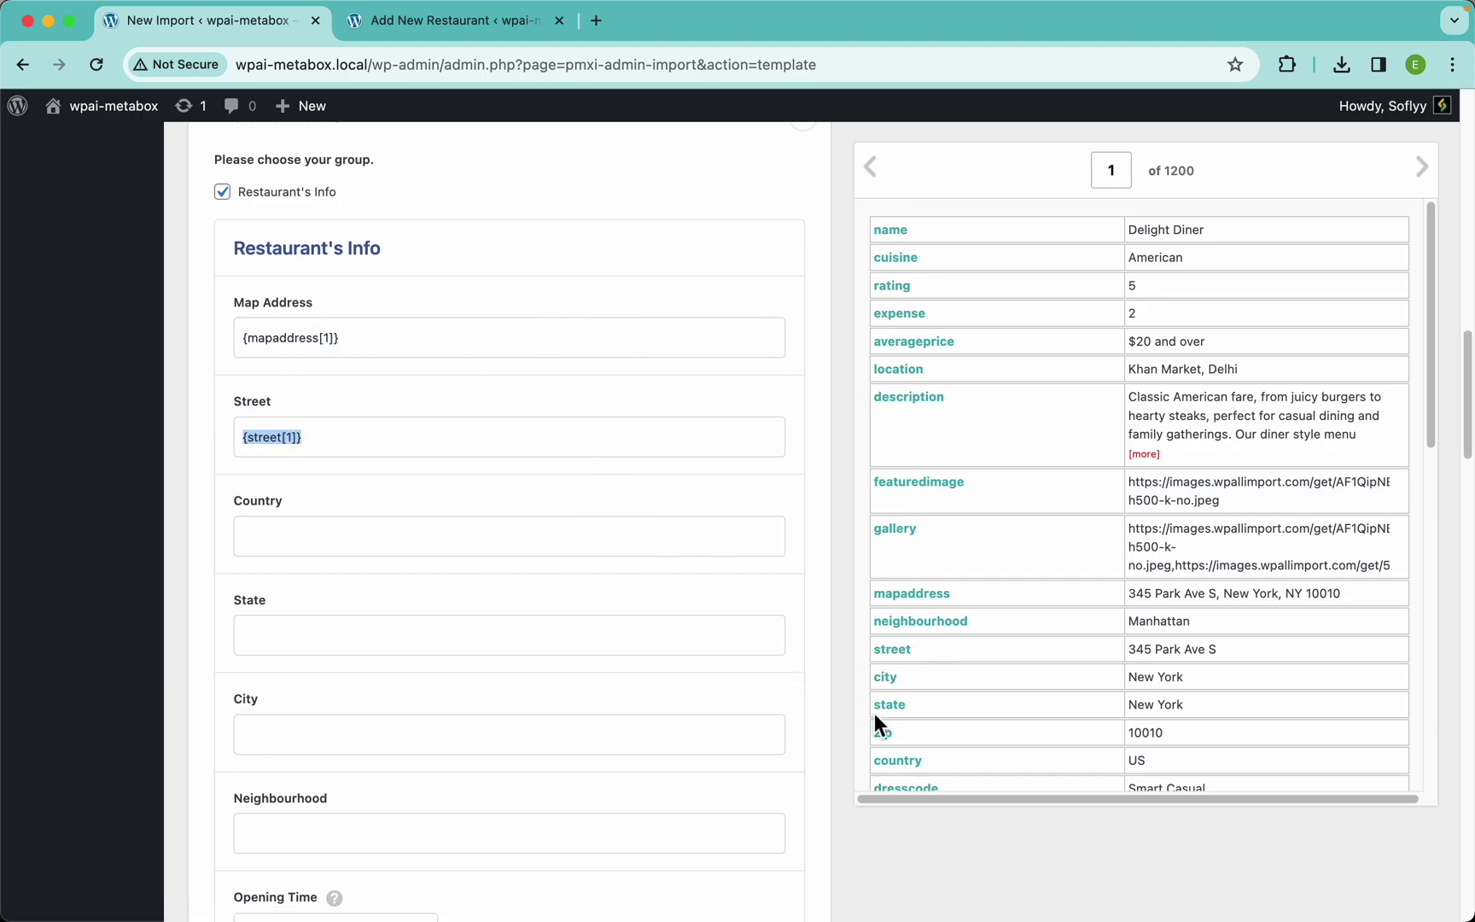
left_click_drag(896, 760, 588, 559)
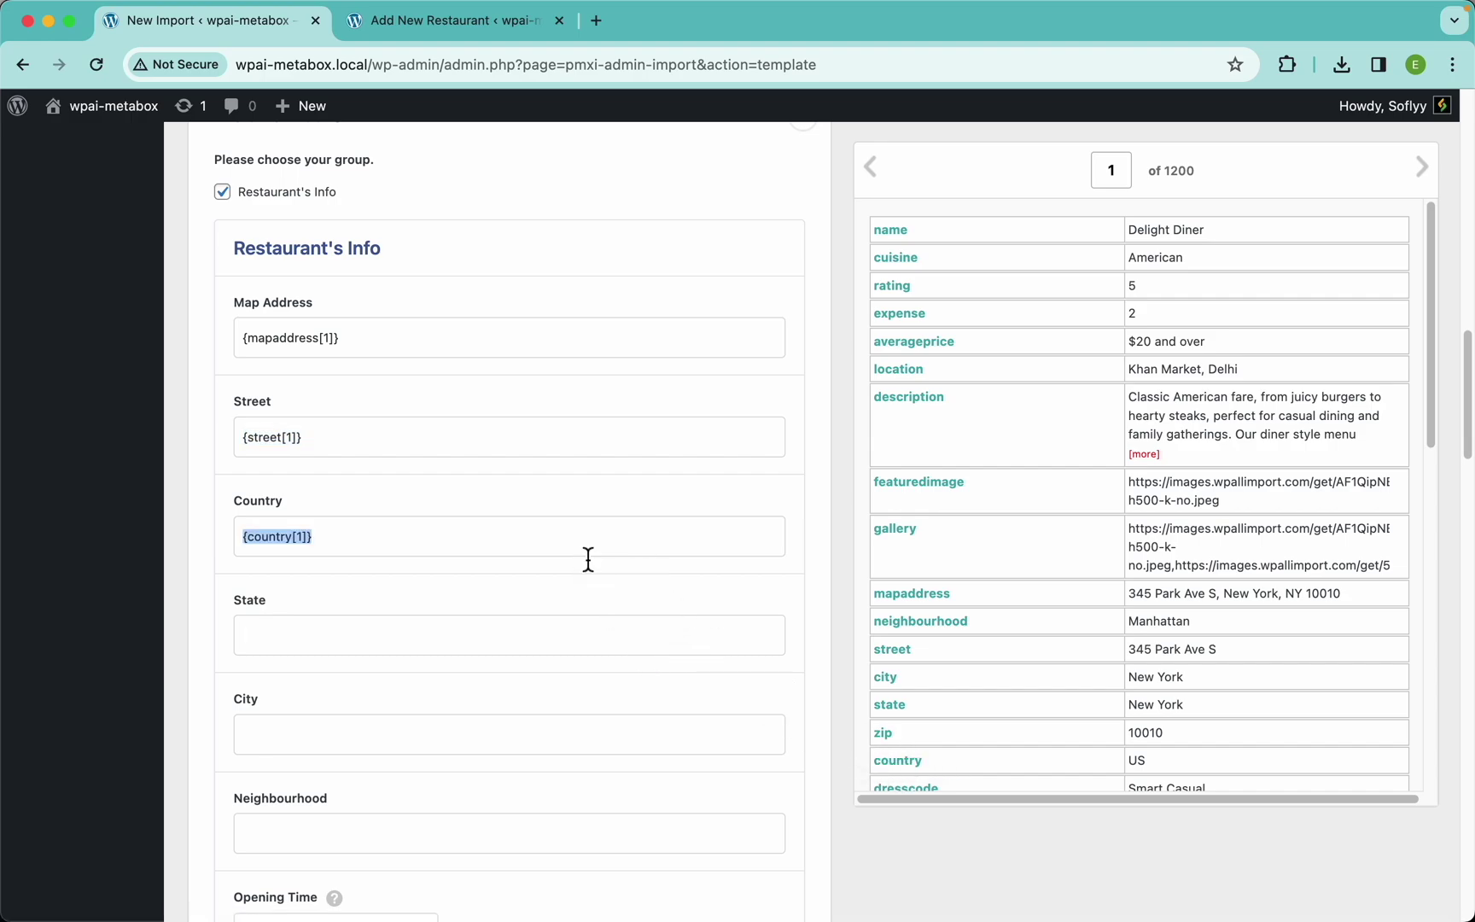
Map the street element to State, city to City and neighbourhood to Neighbourhood
left_click_drag(888, 649, 649, 638)
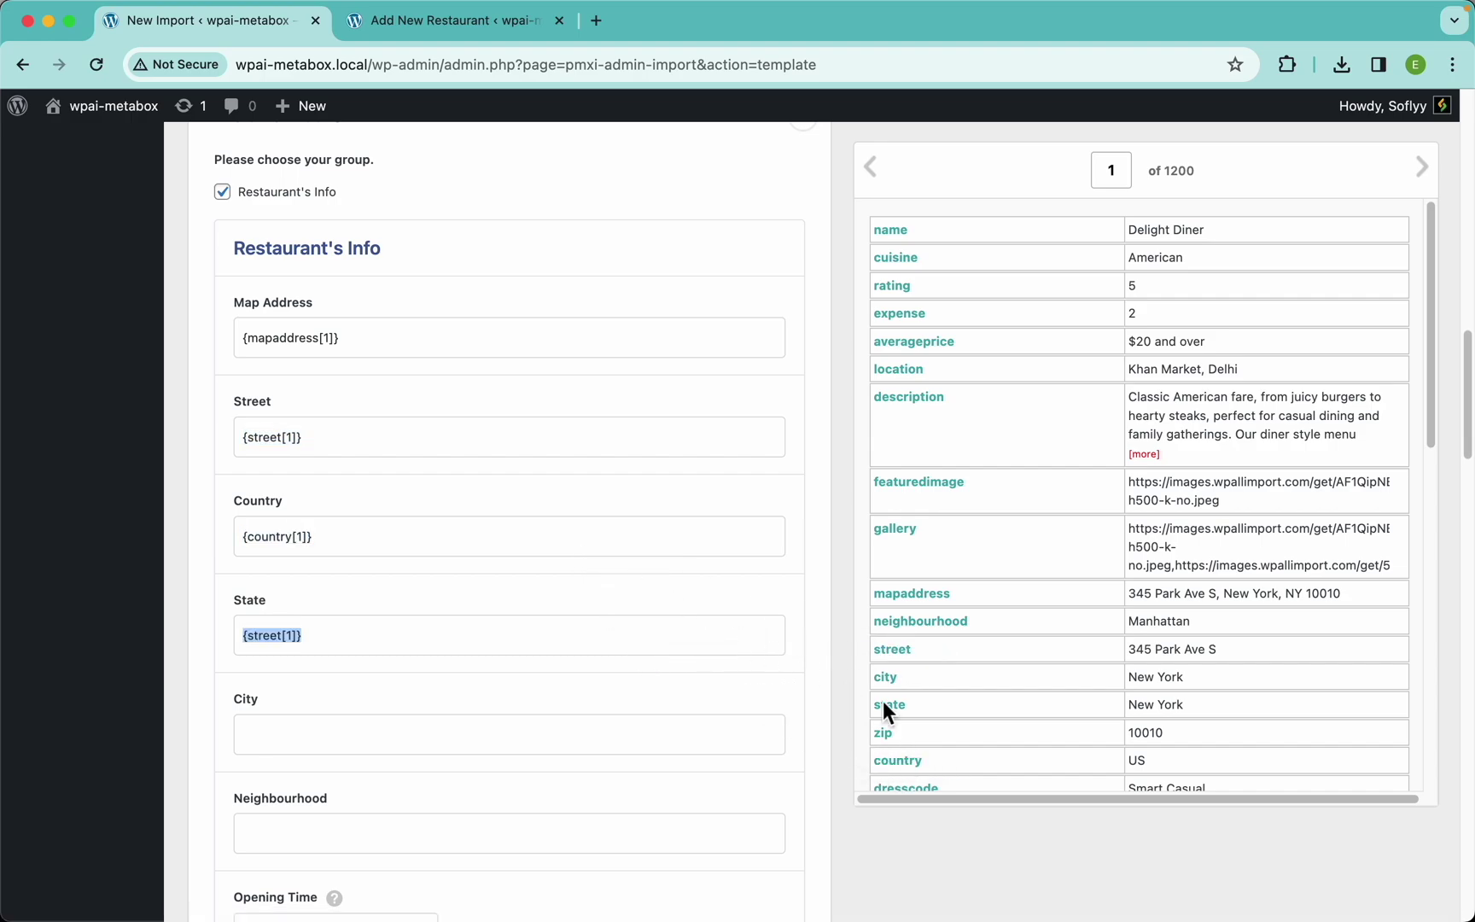
left_click_drag(872, 680, 683, 725)
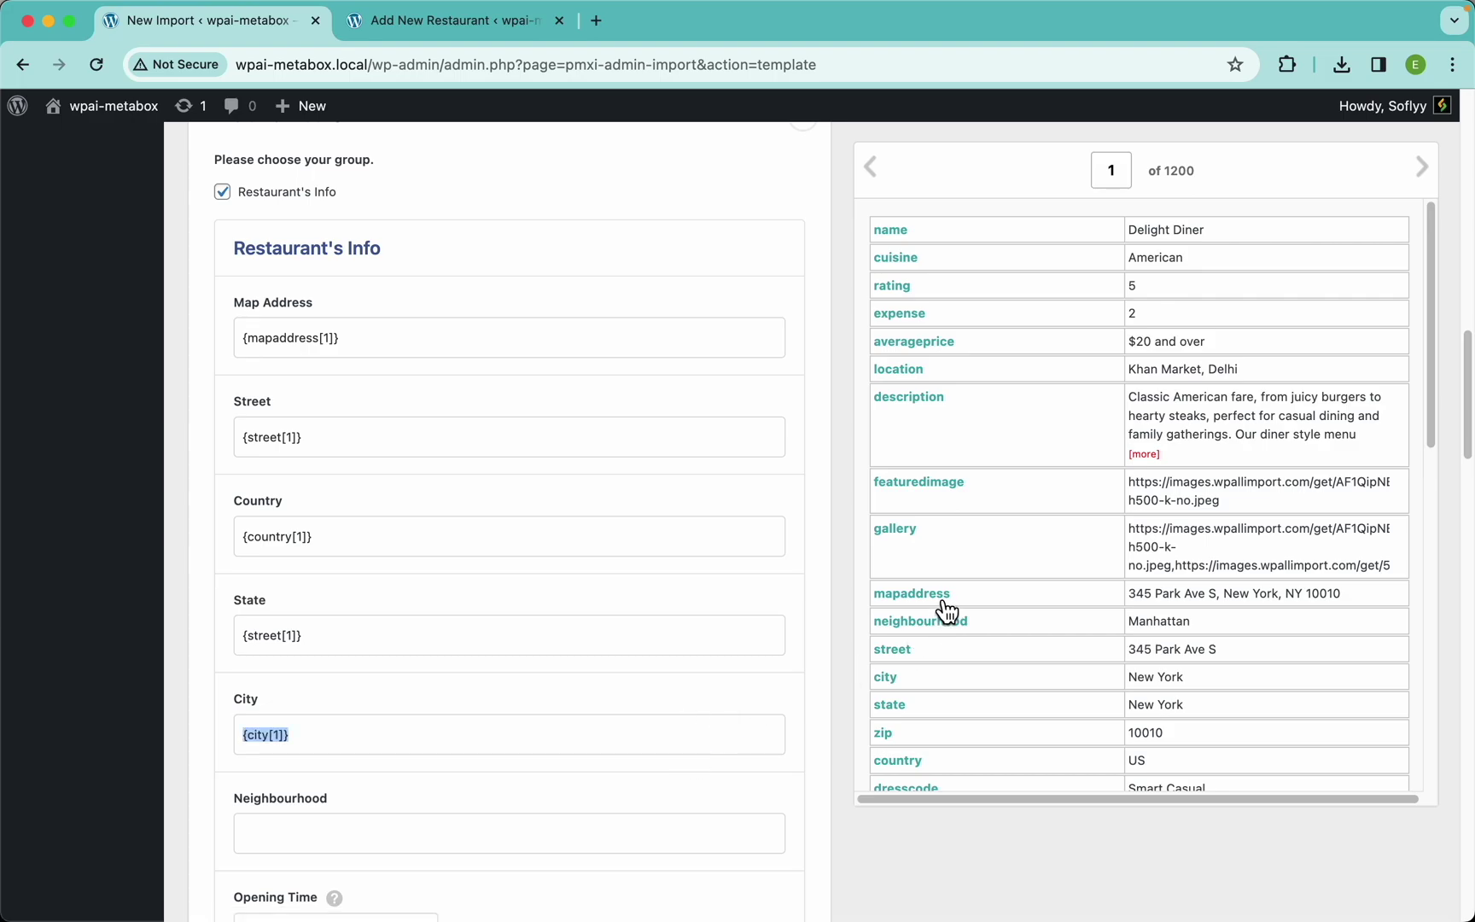
left_click_drag(929, 640, 512, 833)
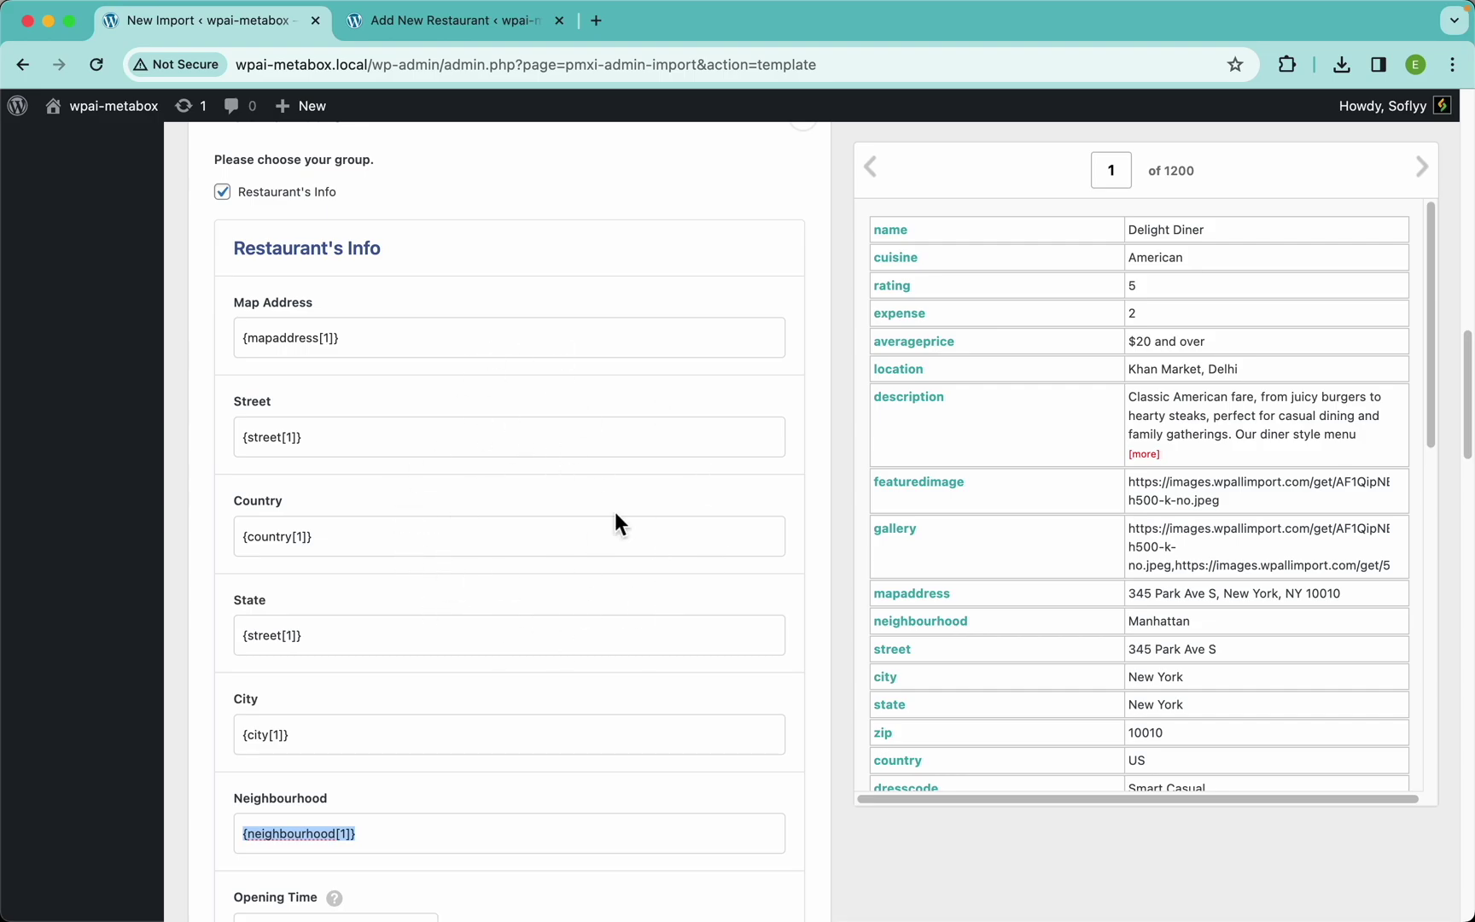
Try a fixed Opening Time of 08:42 am using the time picker, and clear the value again
scroll(569, 521, "down", 7)
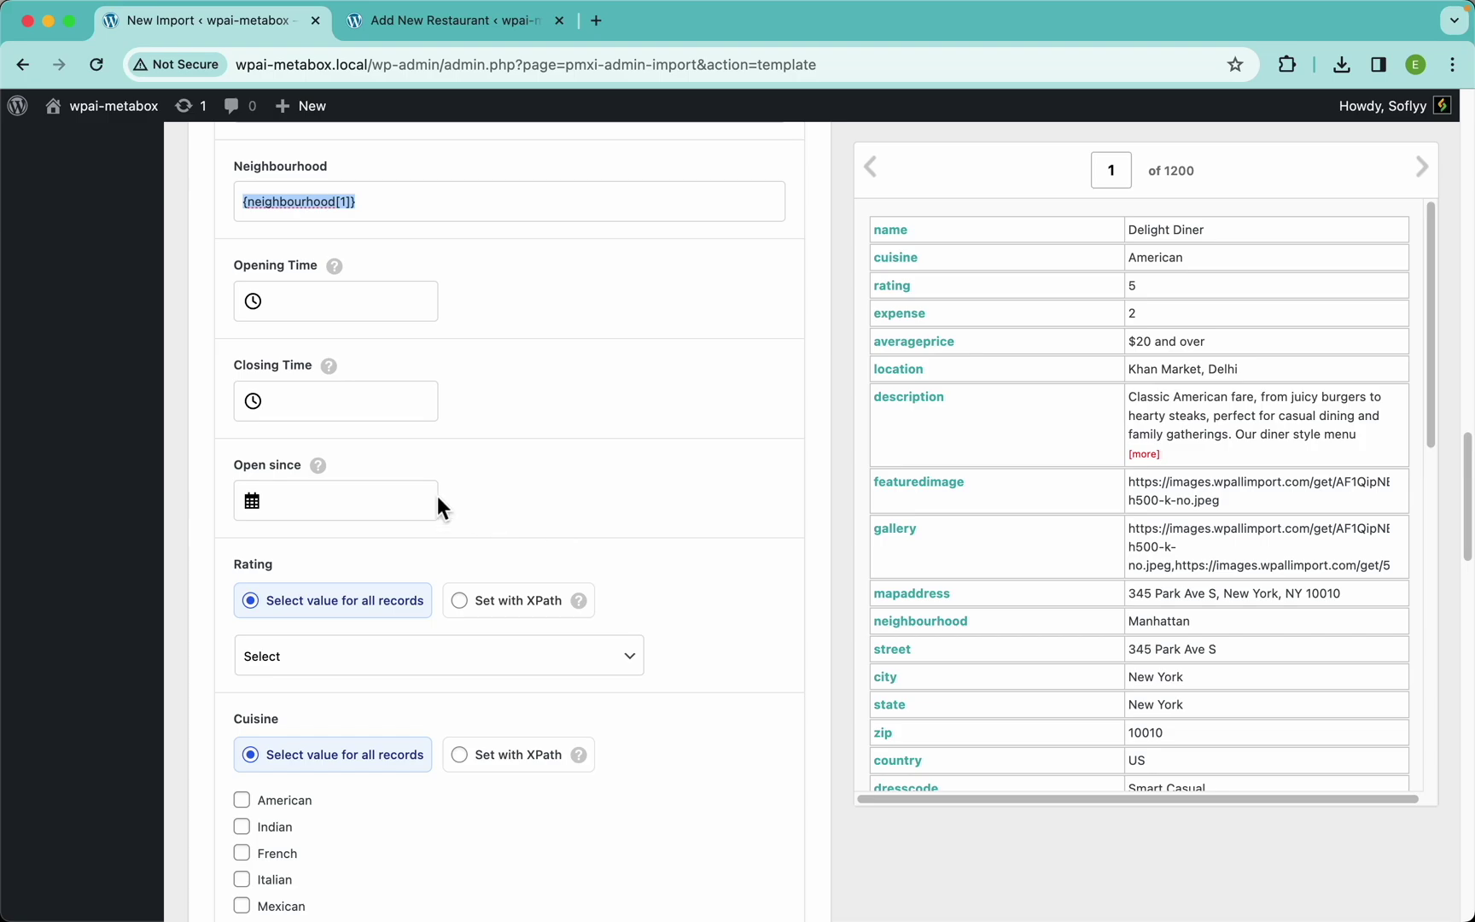
left_click(326, 304)
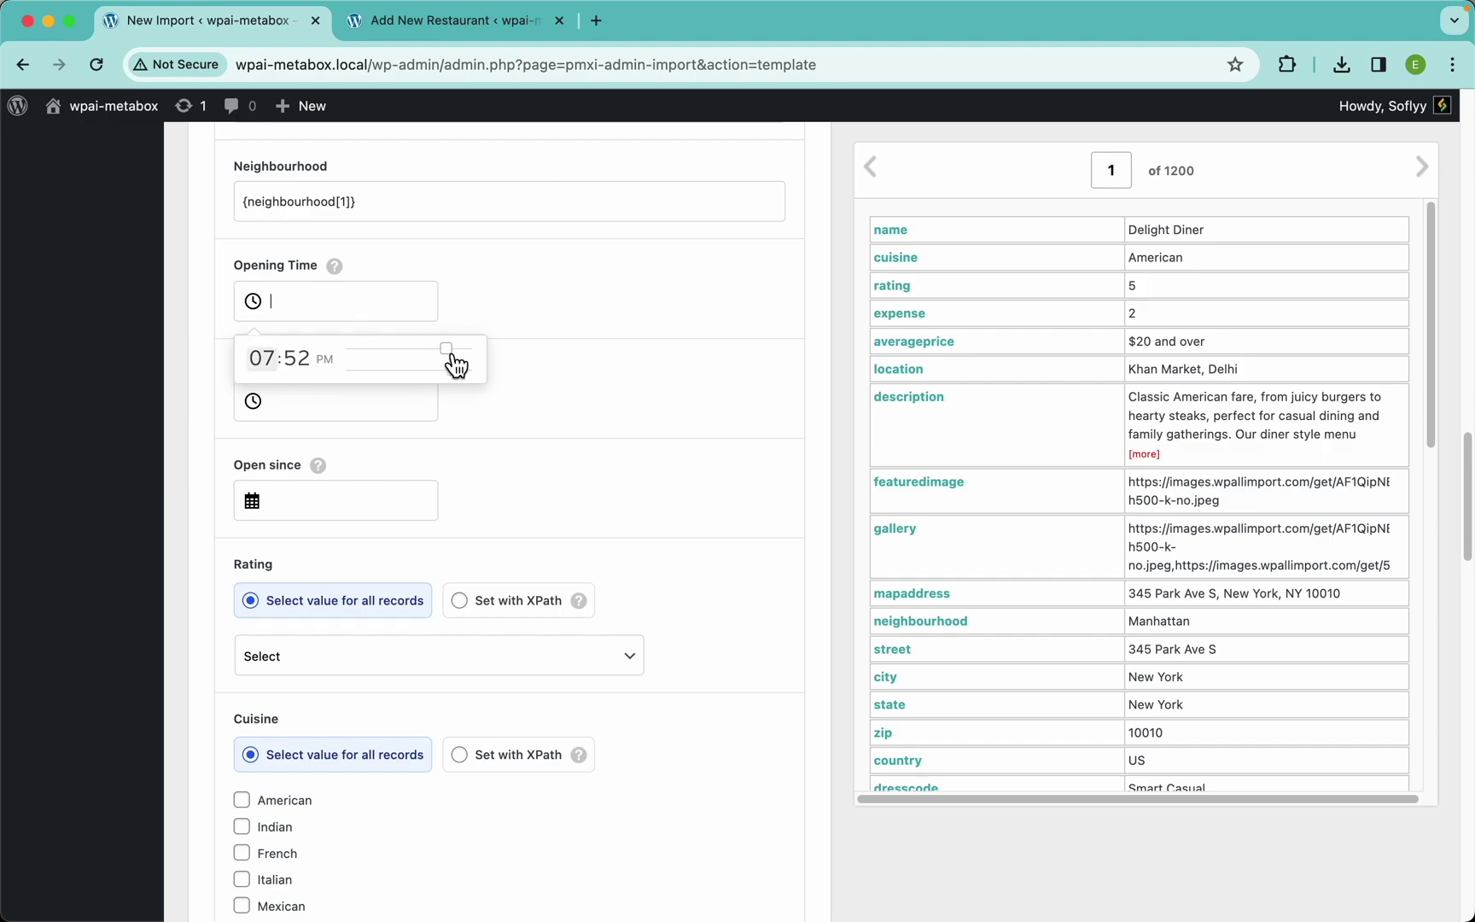
mouse_move(449, 352)
left_mouse_down()
mouse_move(368, 362)
mouse_move(433, 372)
mouse_move(393, 380)
mouse_move(444, 381)
left_mouse_up()
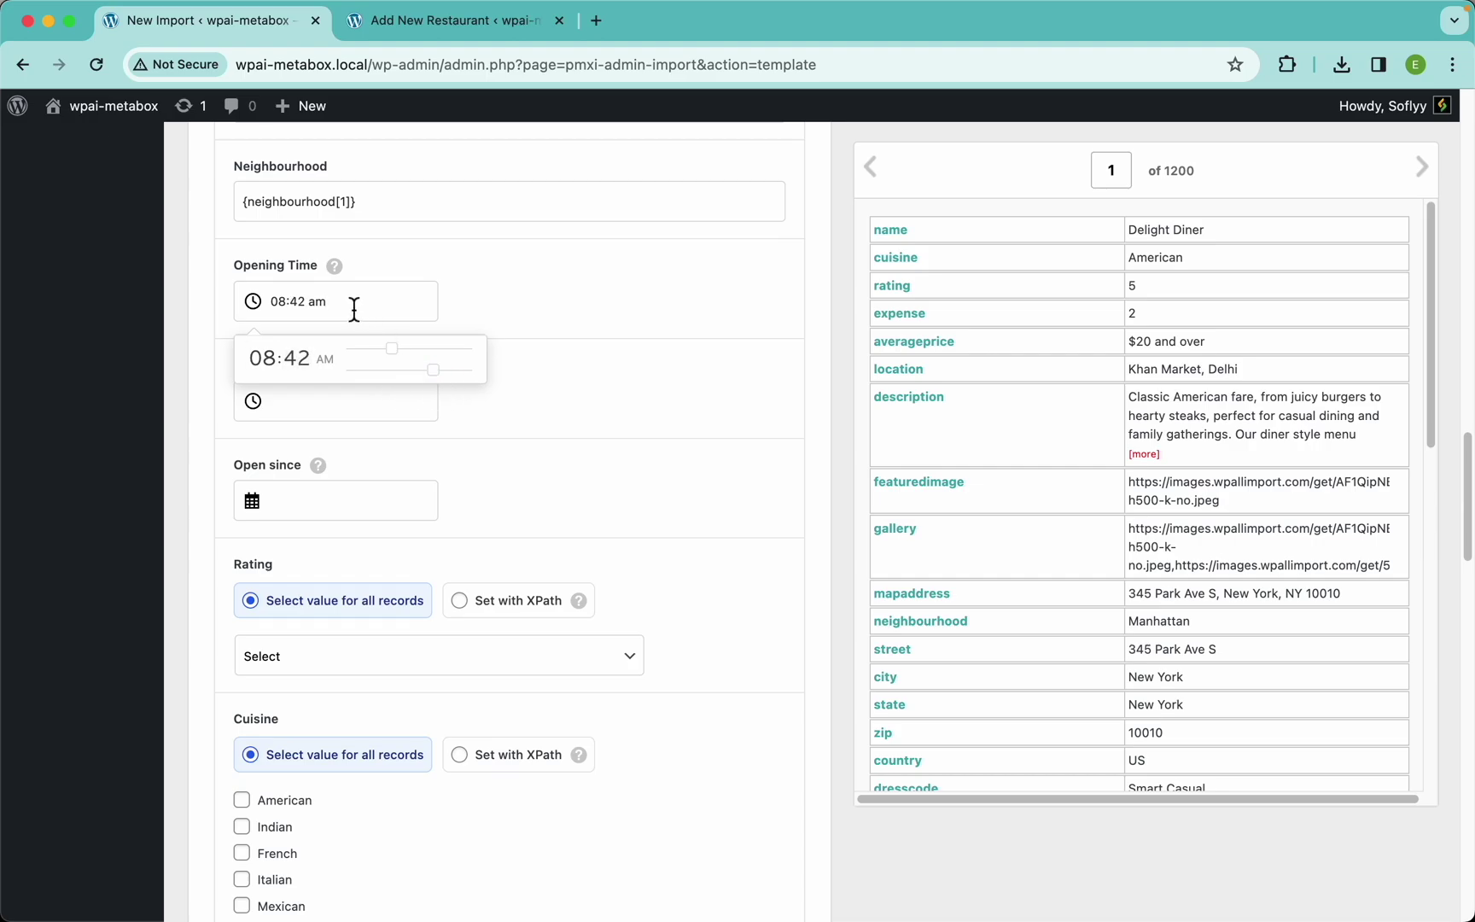
left_click(484, 305)
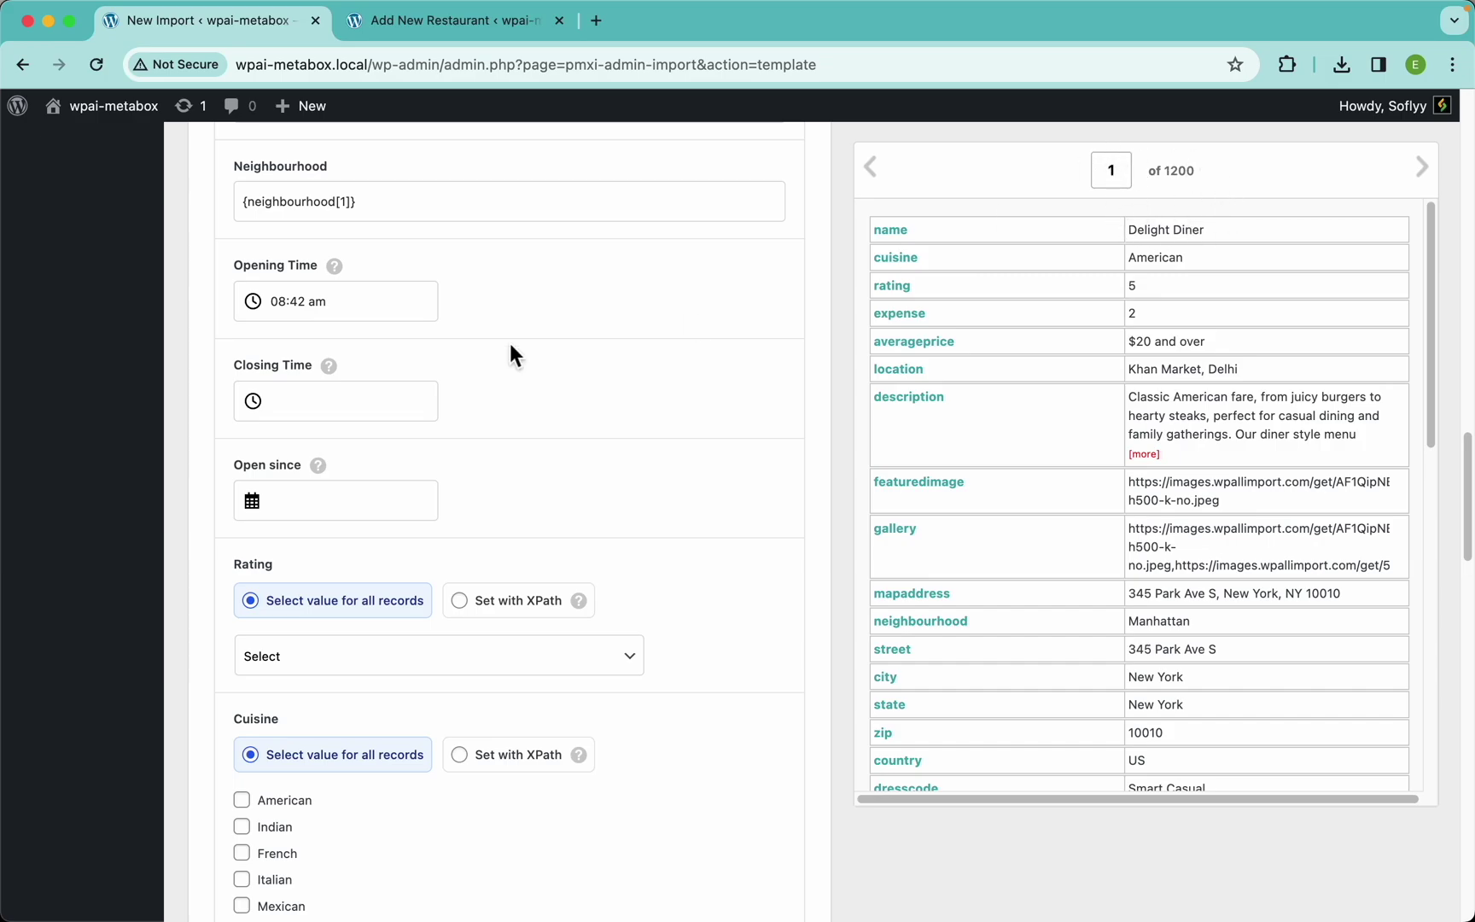
left_click(312, 307)
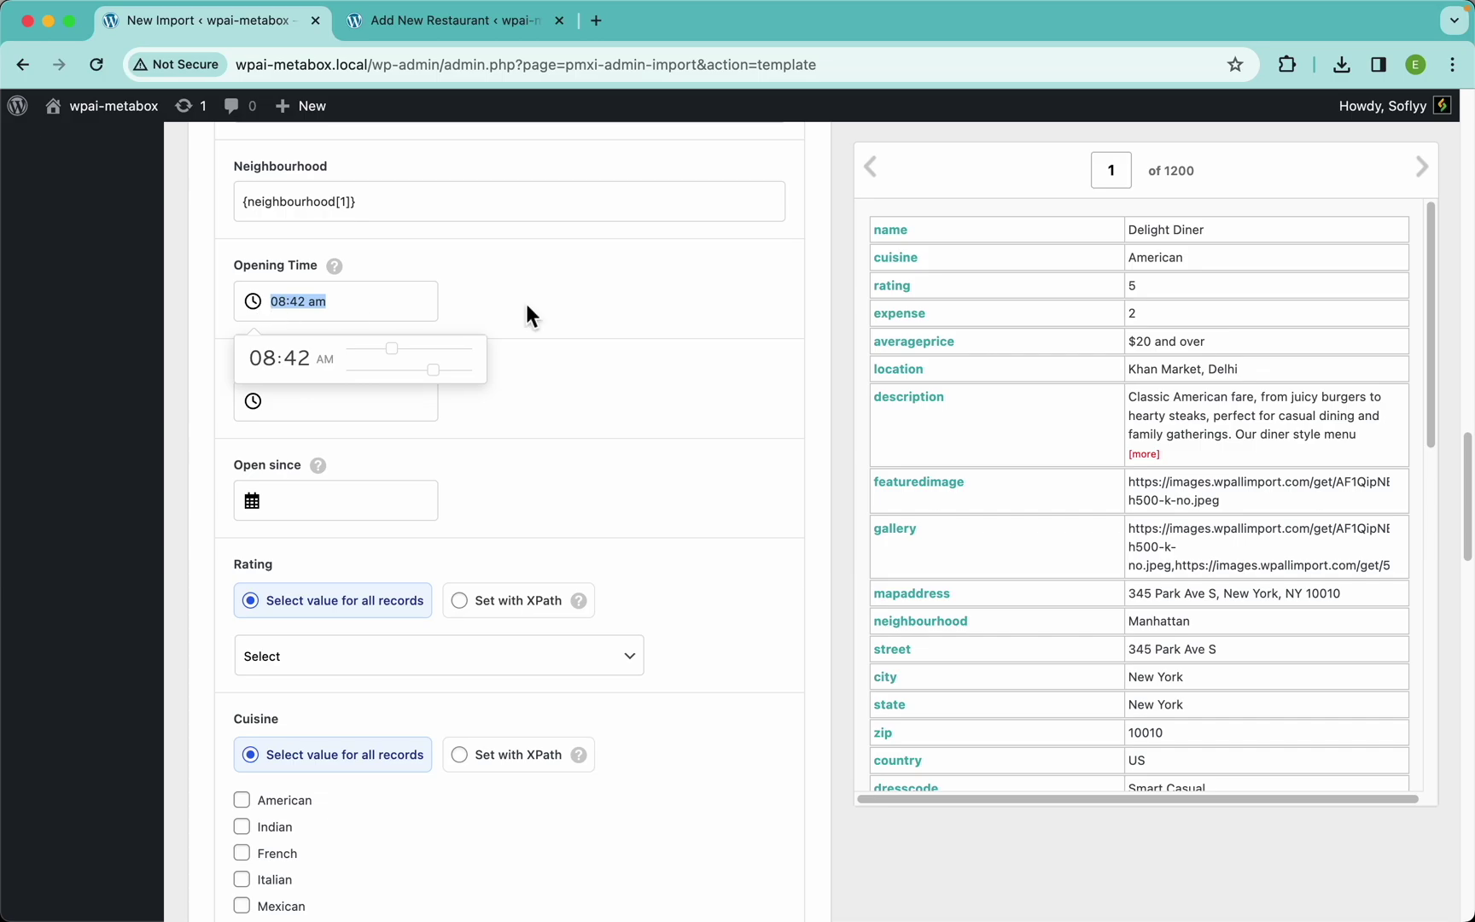
key("BackSpace")
Map openinghours to Opening Time, closinghours to Closing Time and opensince to Open since
scroll(1144, 565, "down", 3)
scroll(1144, 565, "down", 3)
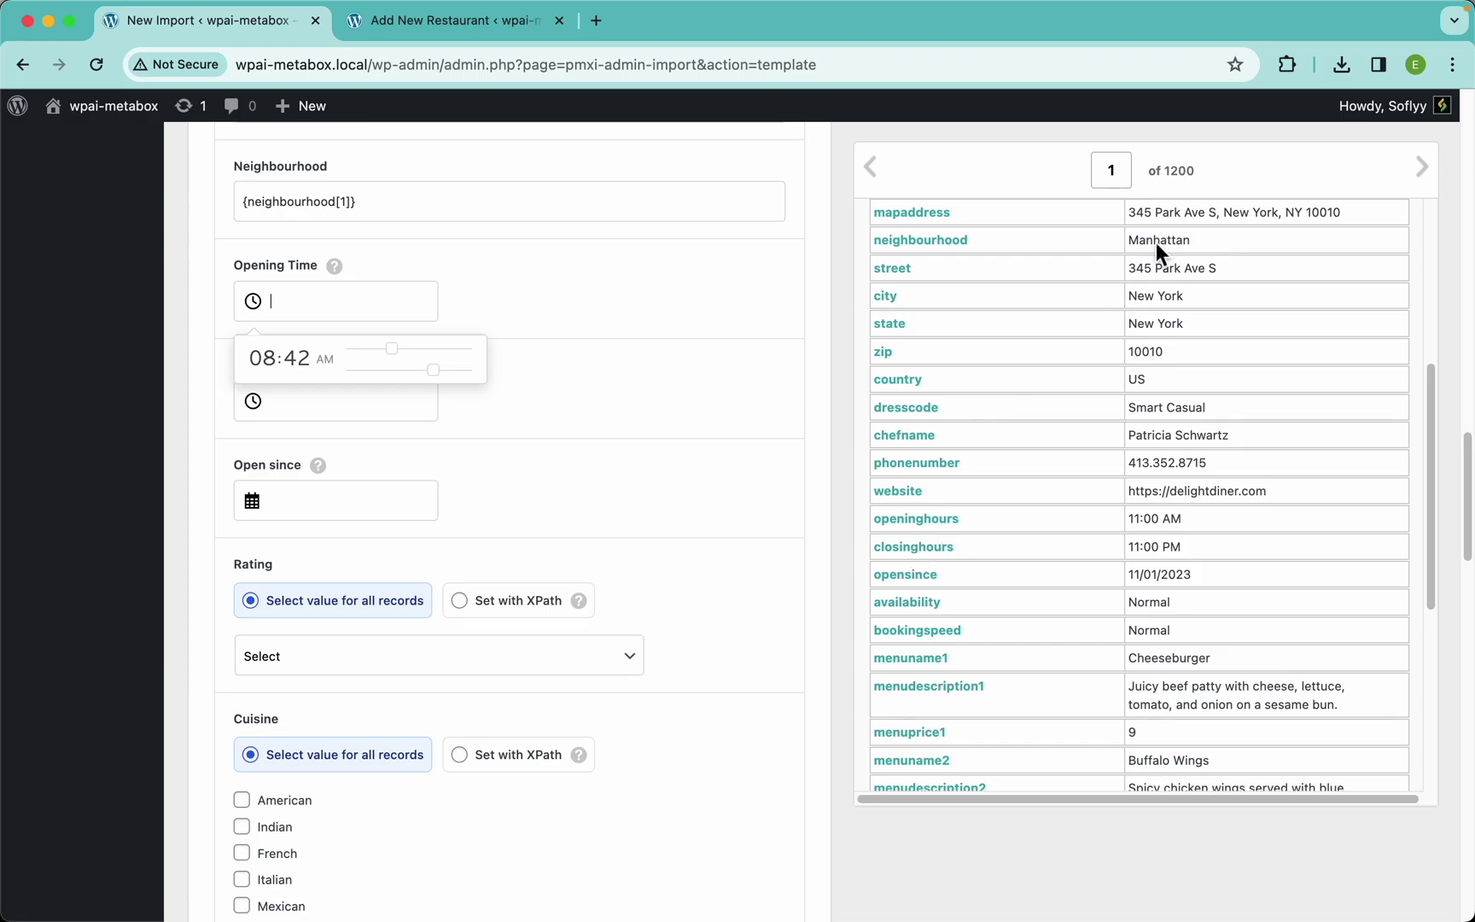
left_click_drag(908, 527, 388, 299)
mouse_move(339, 278)
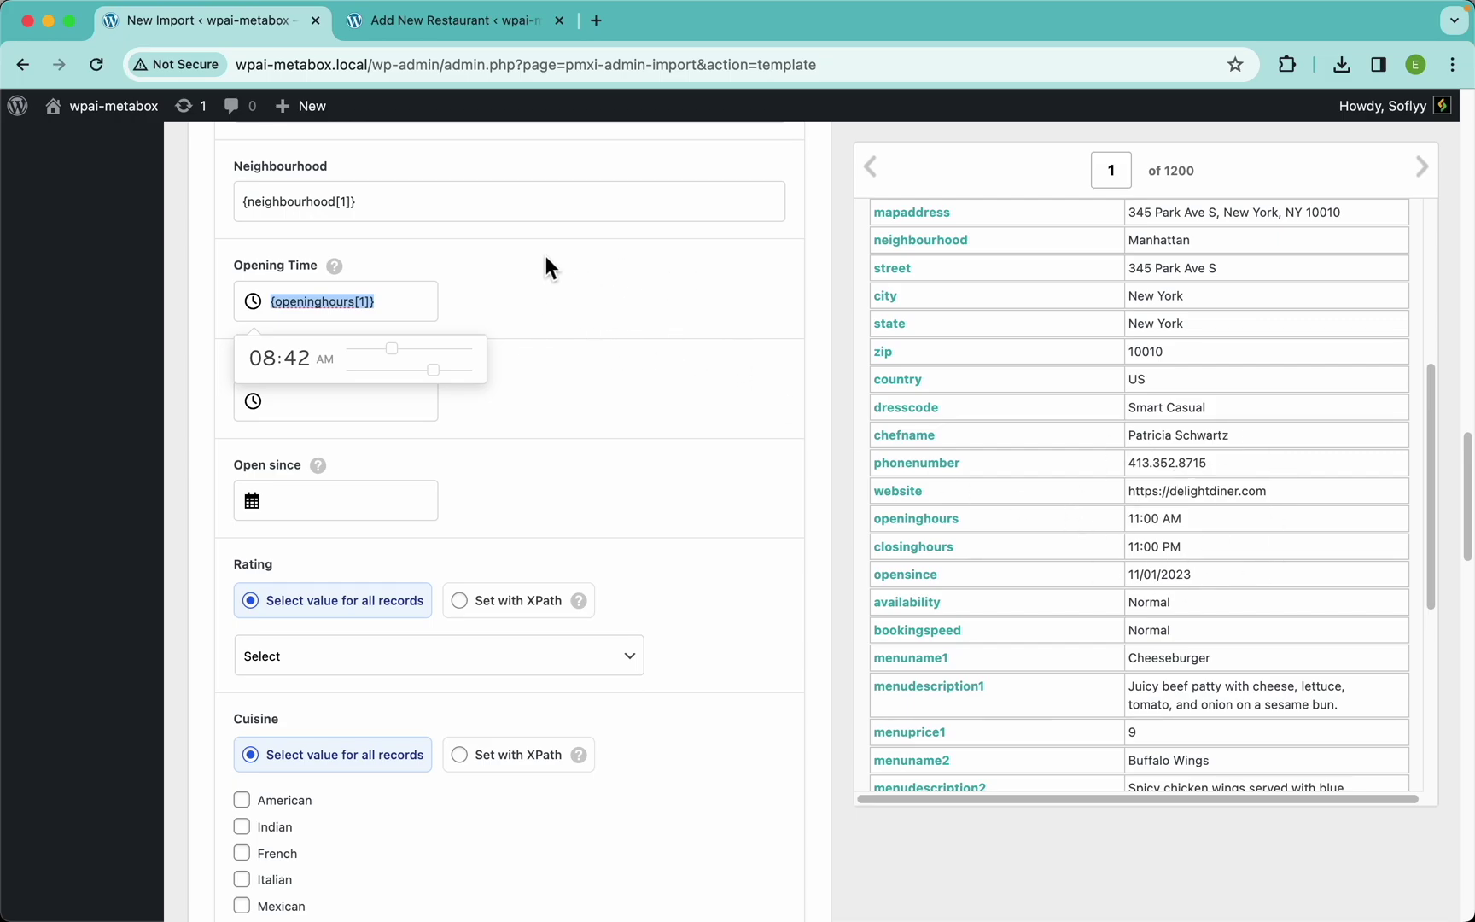
left_click(649, 423)
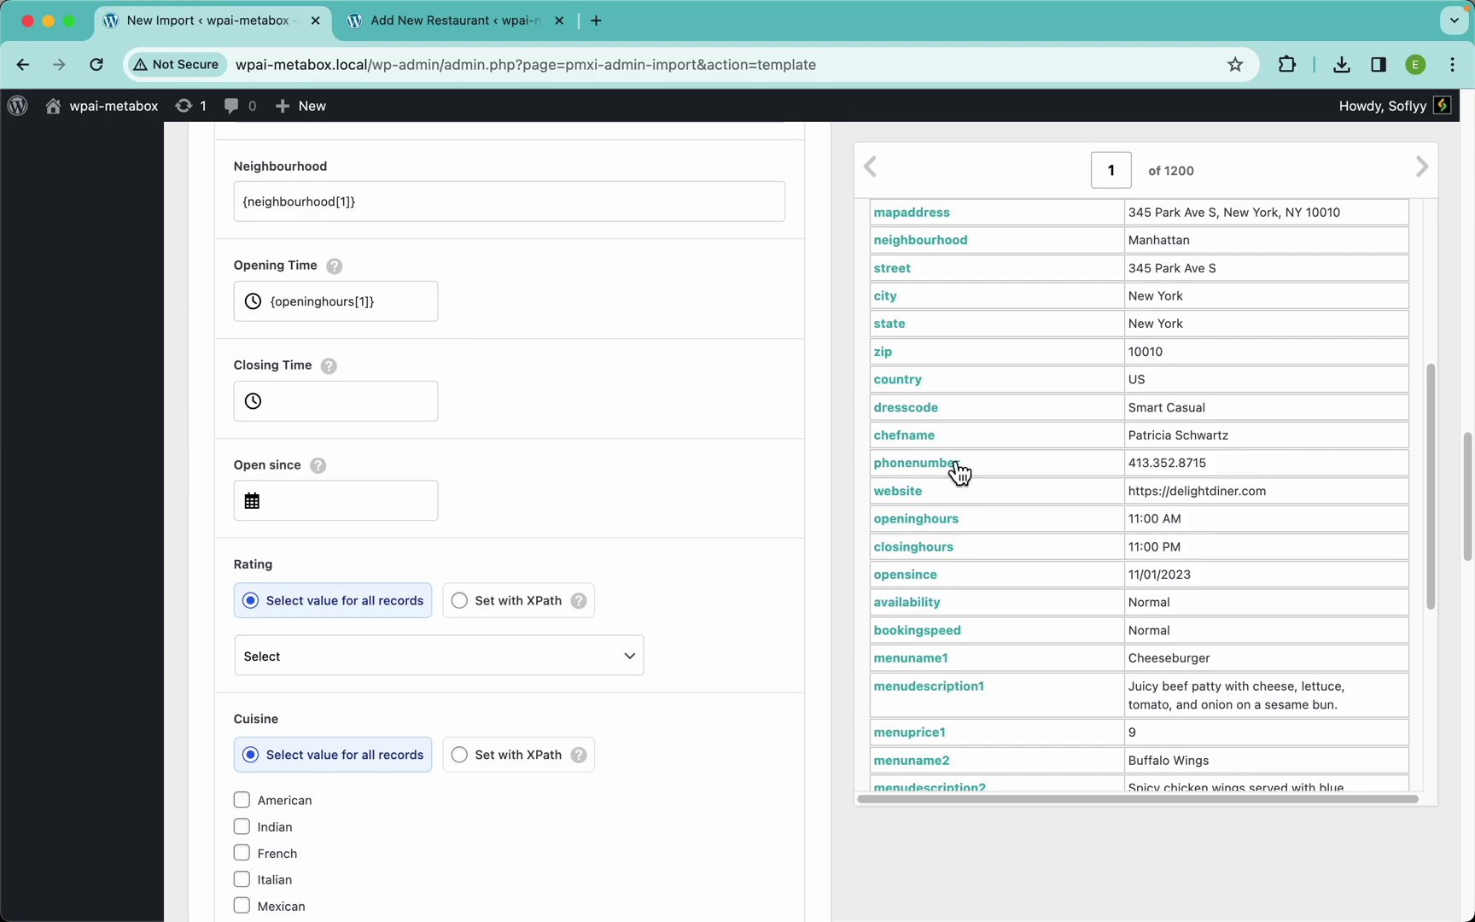
left_click_drag(929, 560, 367, 403)
left_click_drag(915, 592, 338, 510)
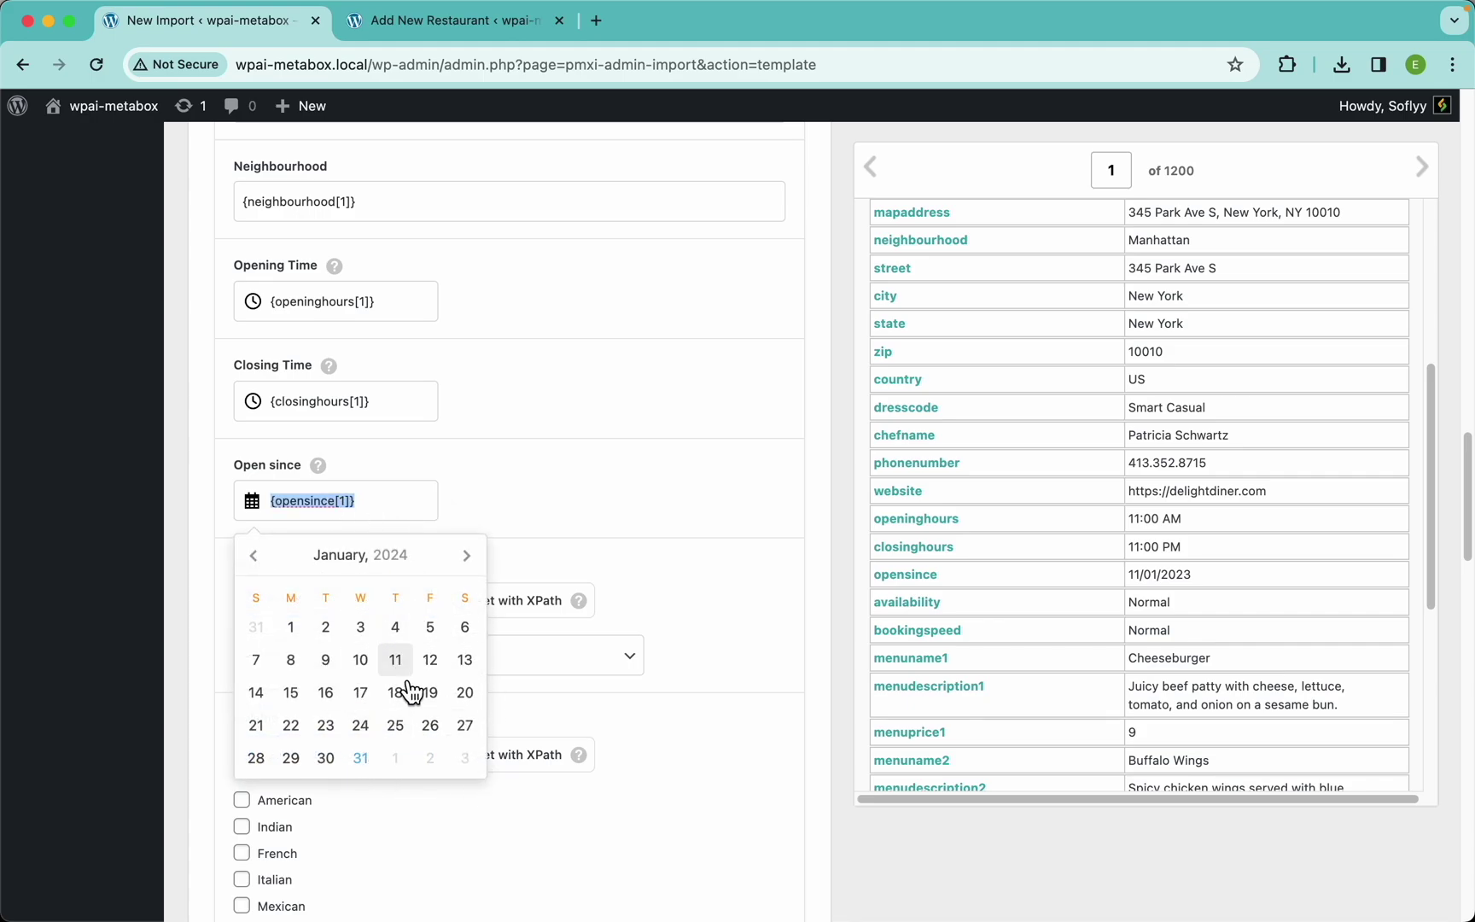
Try a fixed five-star Rating for all records
mouse_move(323, 480)
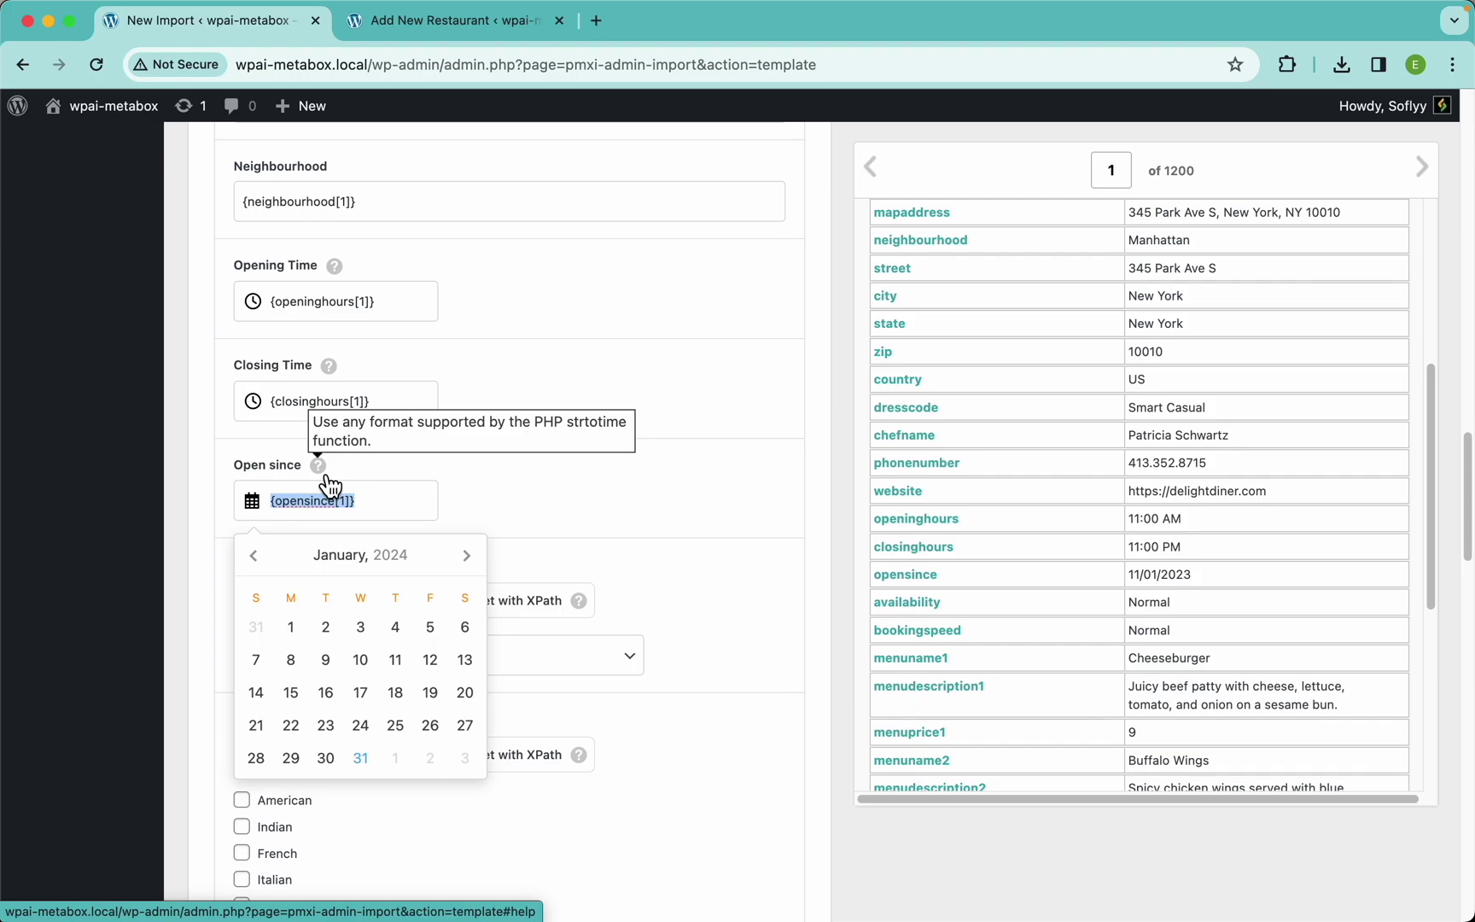
left_click(748, 641)
scroll(499, 554, "down", 4)
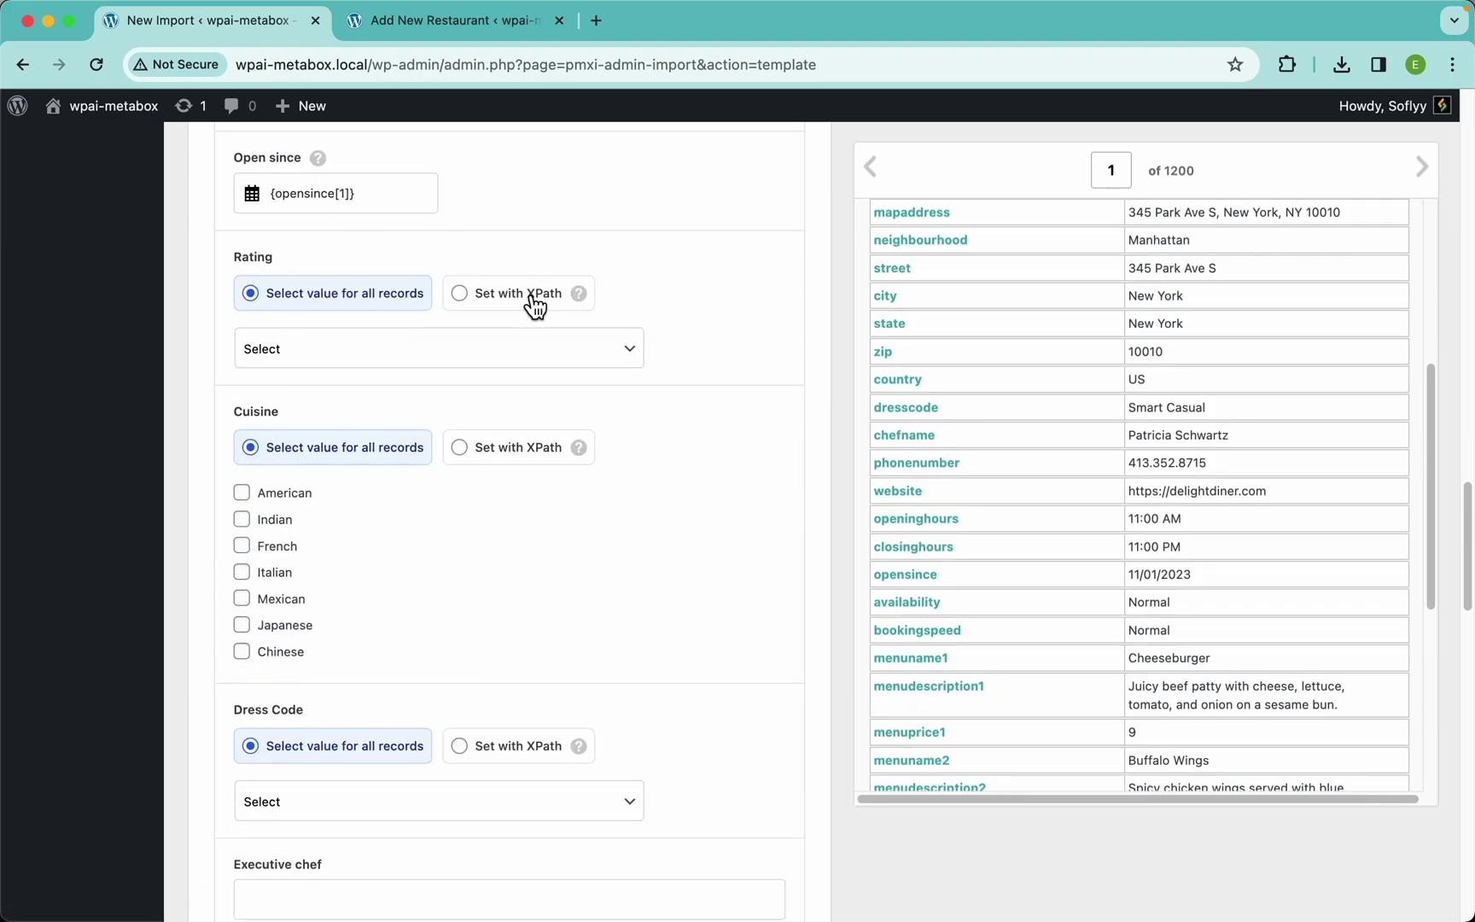
left_click(438, 355)
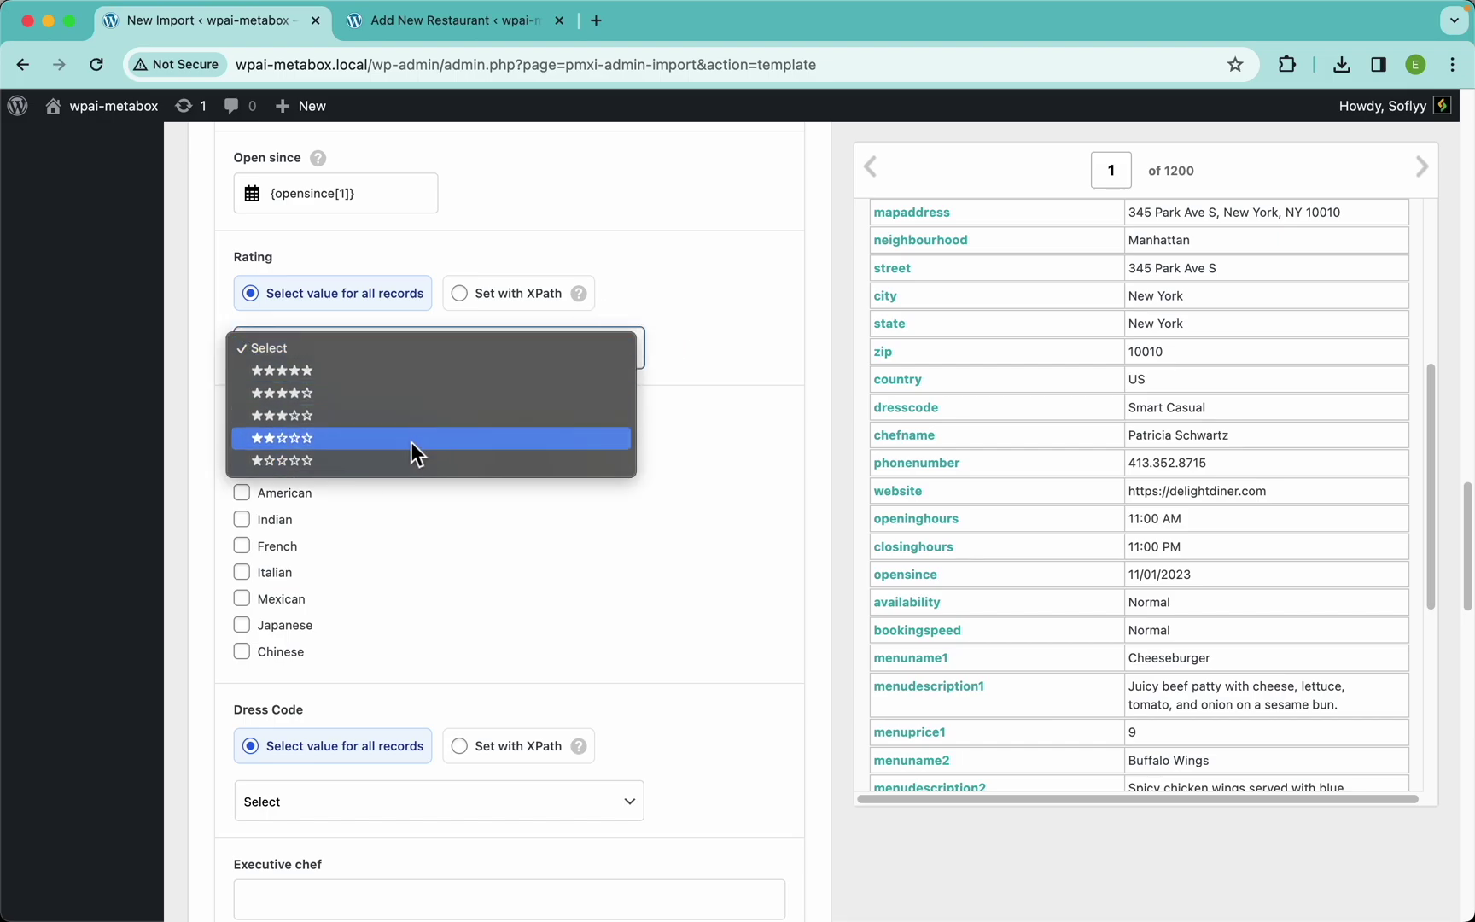
left_click(431, 373)
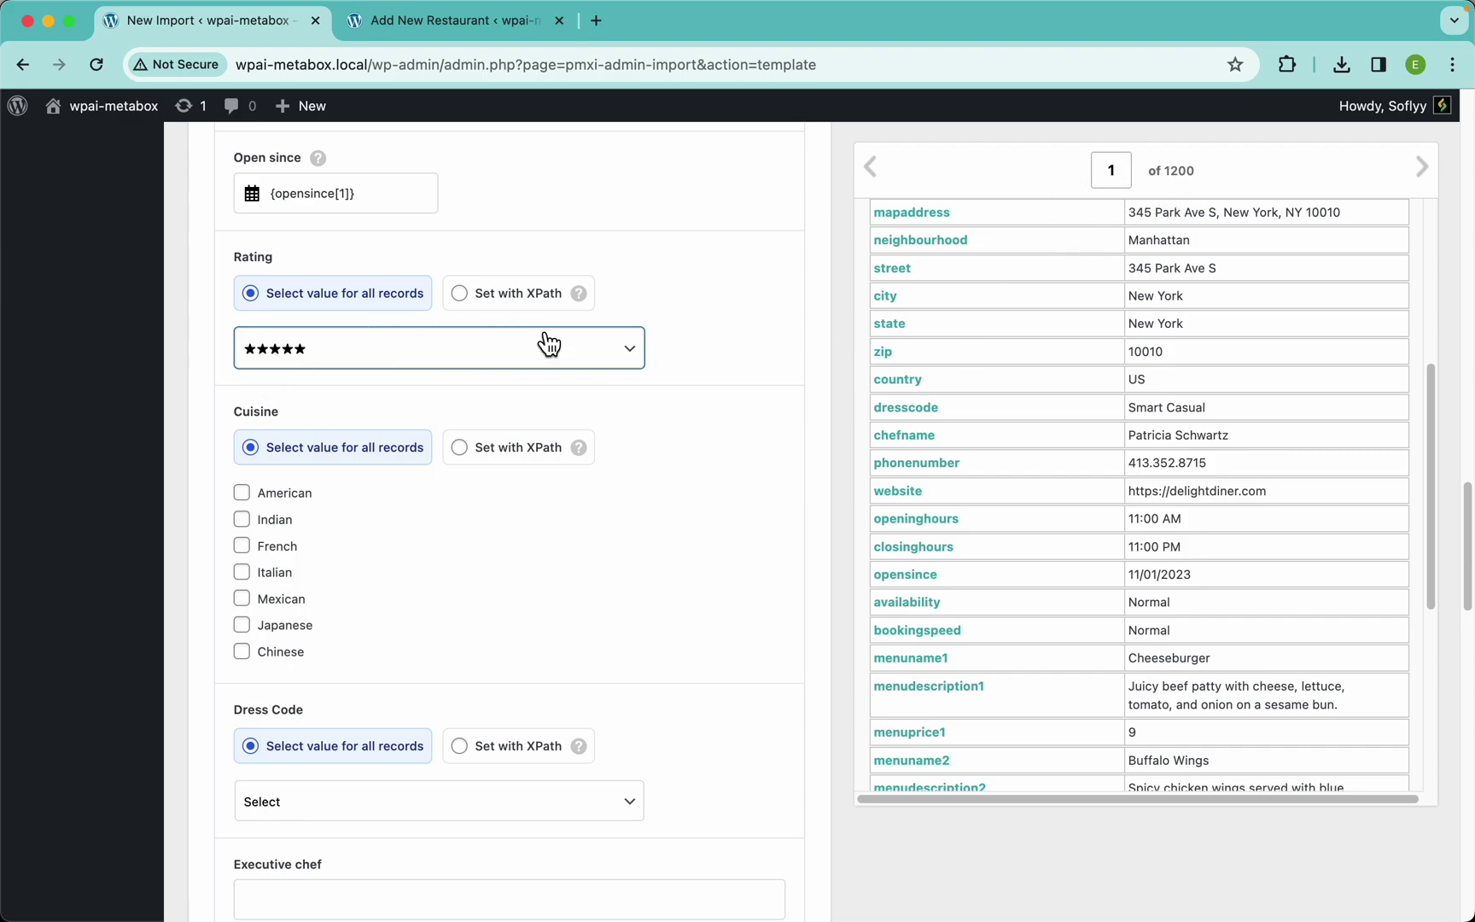
Switch Rating to Set with XPath, compare the first two records' data, and map the rating element to it
left_click(535, 297)
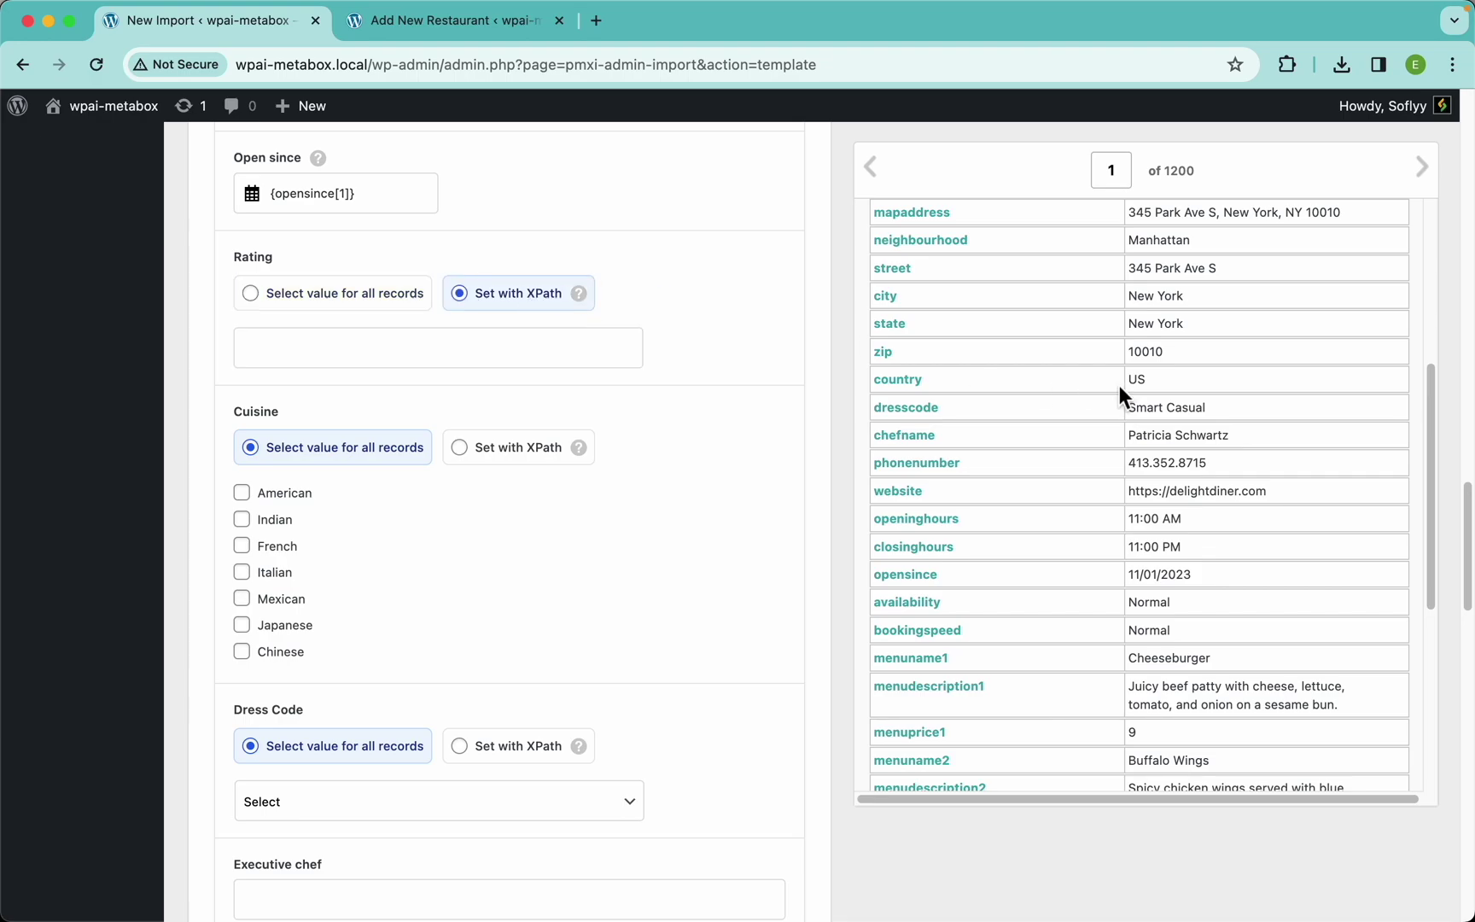
scroll(1119, 388, "up", 5)
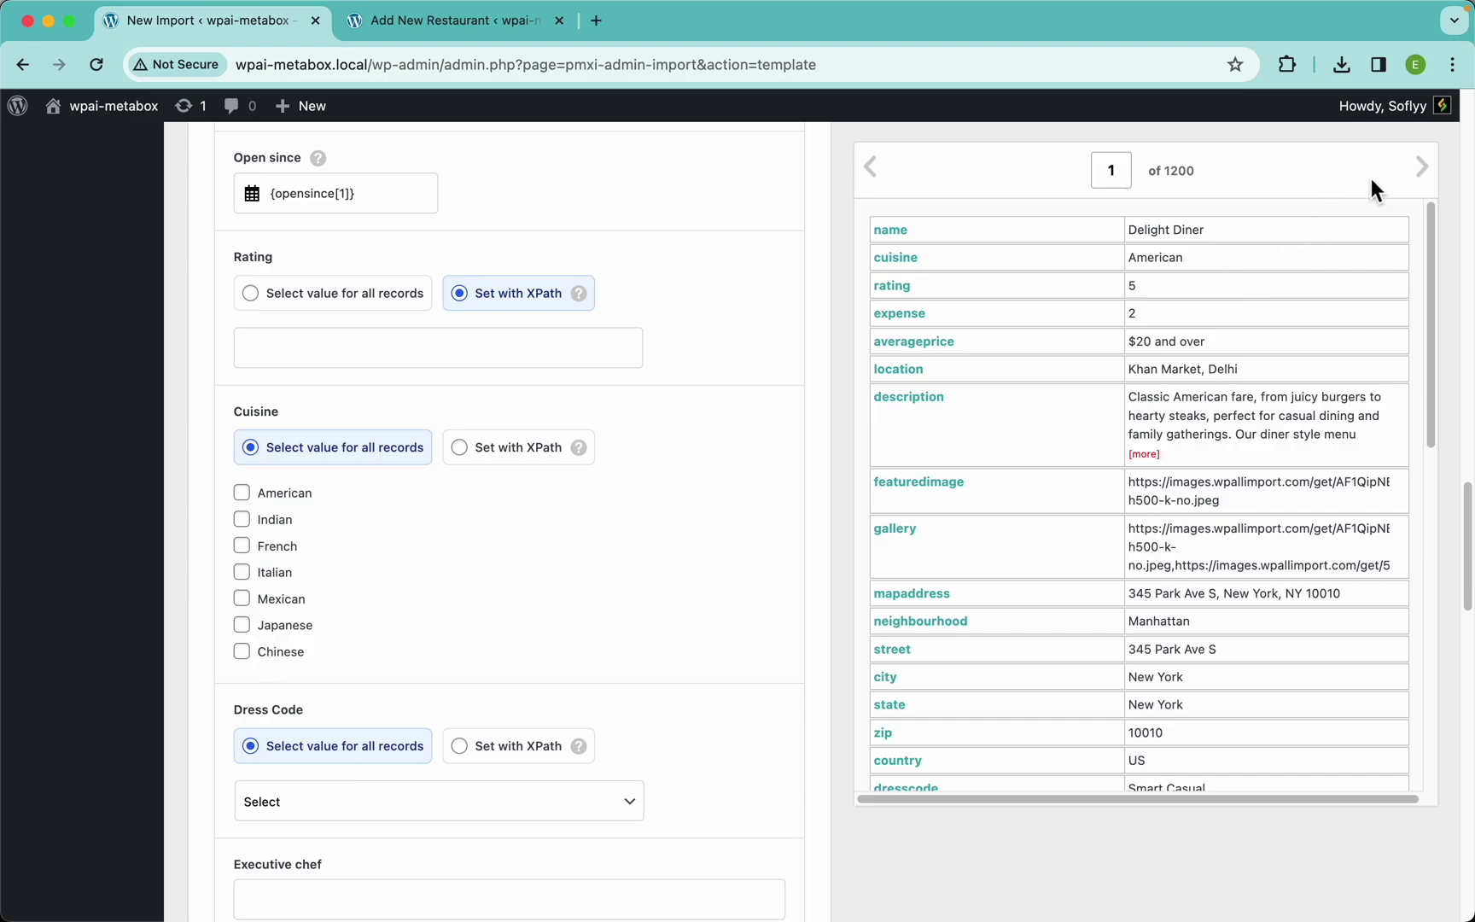
left_click(1421, 167)
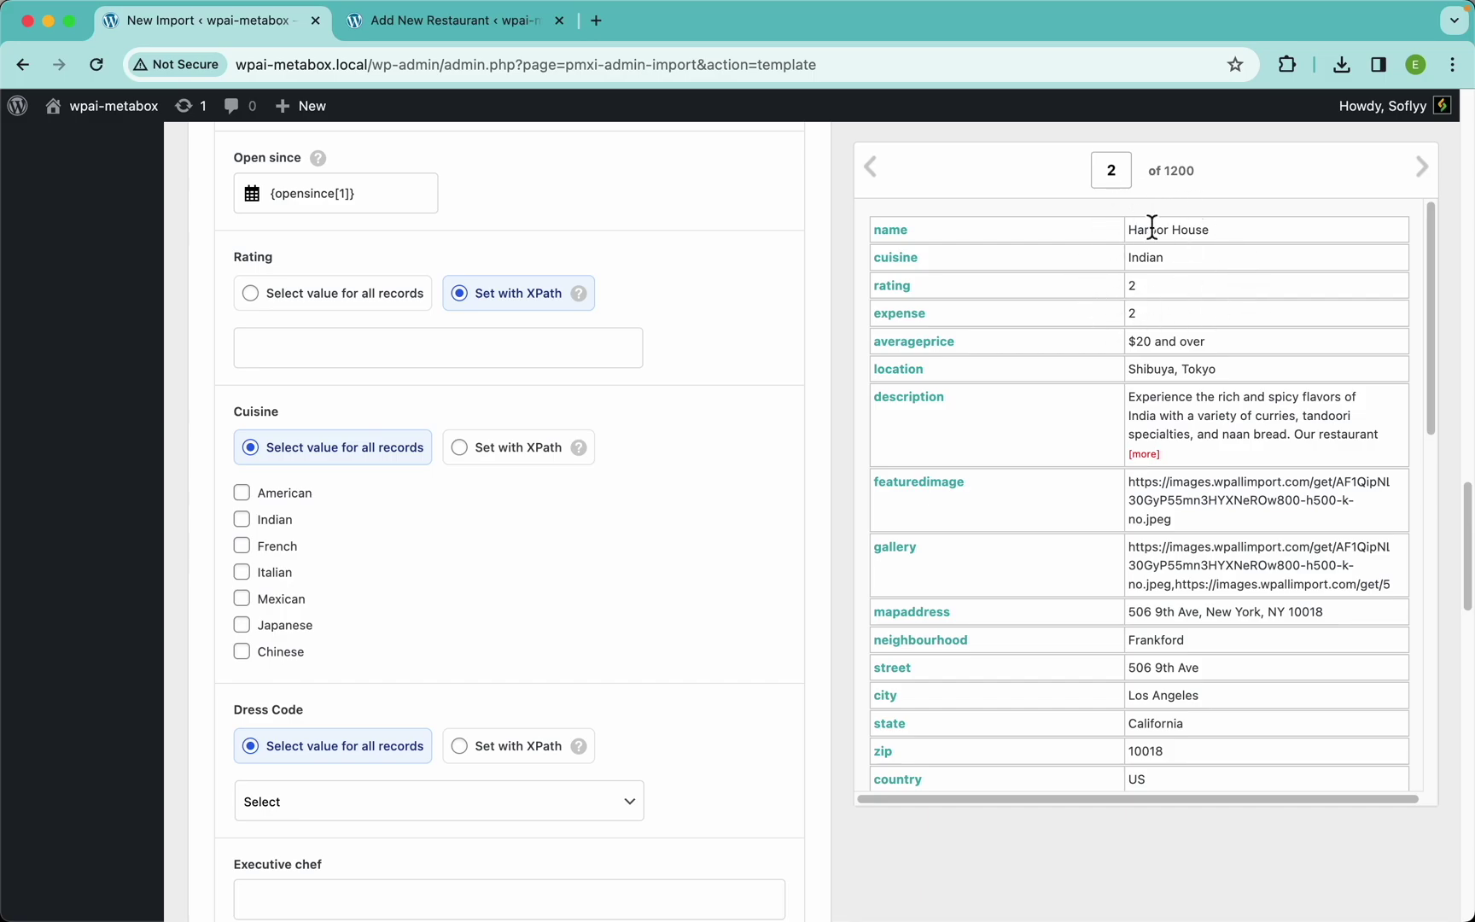
left_click(874, 169)
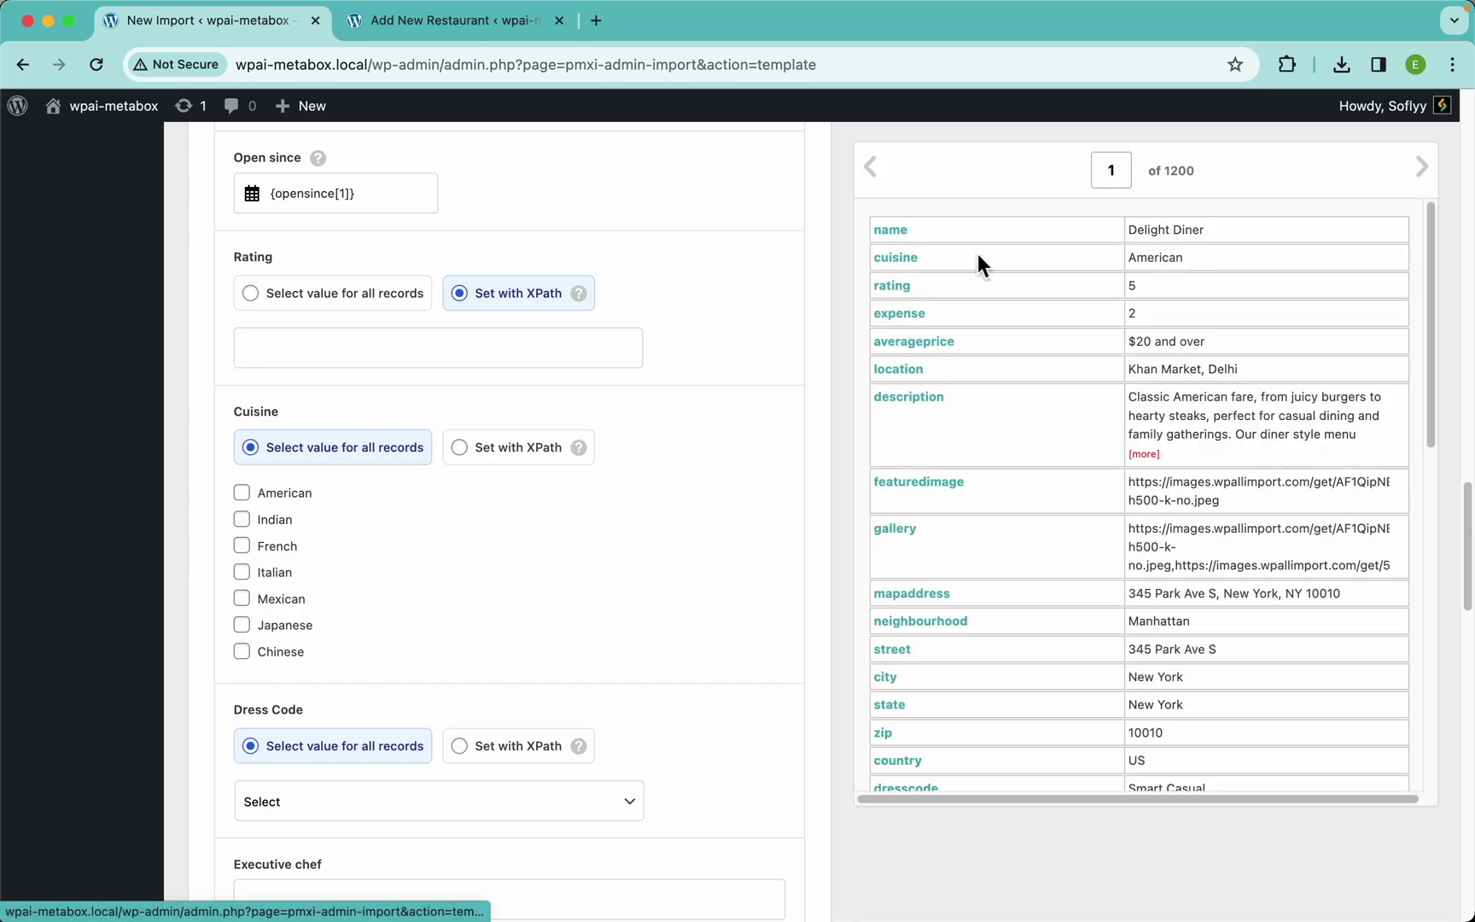
left_click_drag(910, 294, 523, 346)
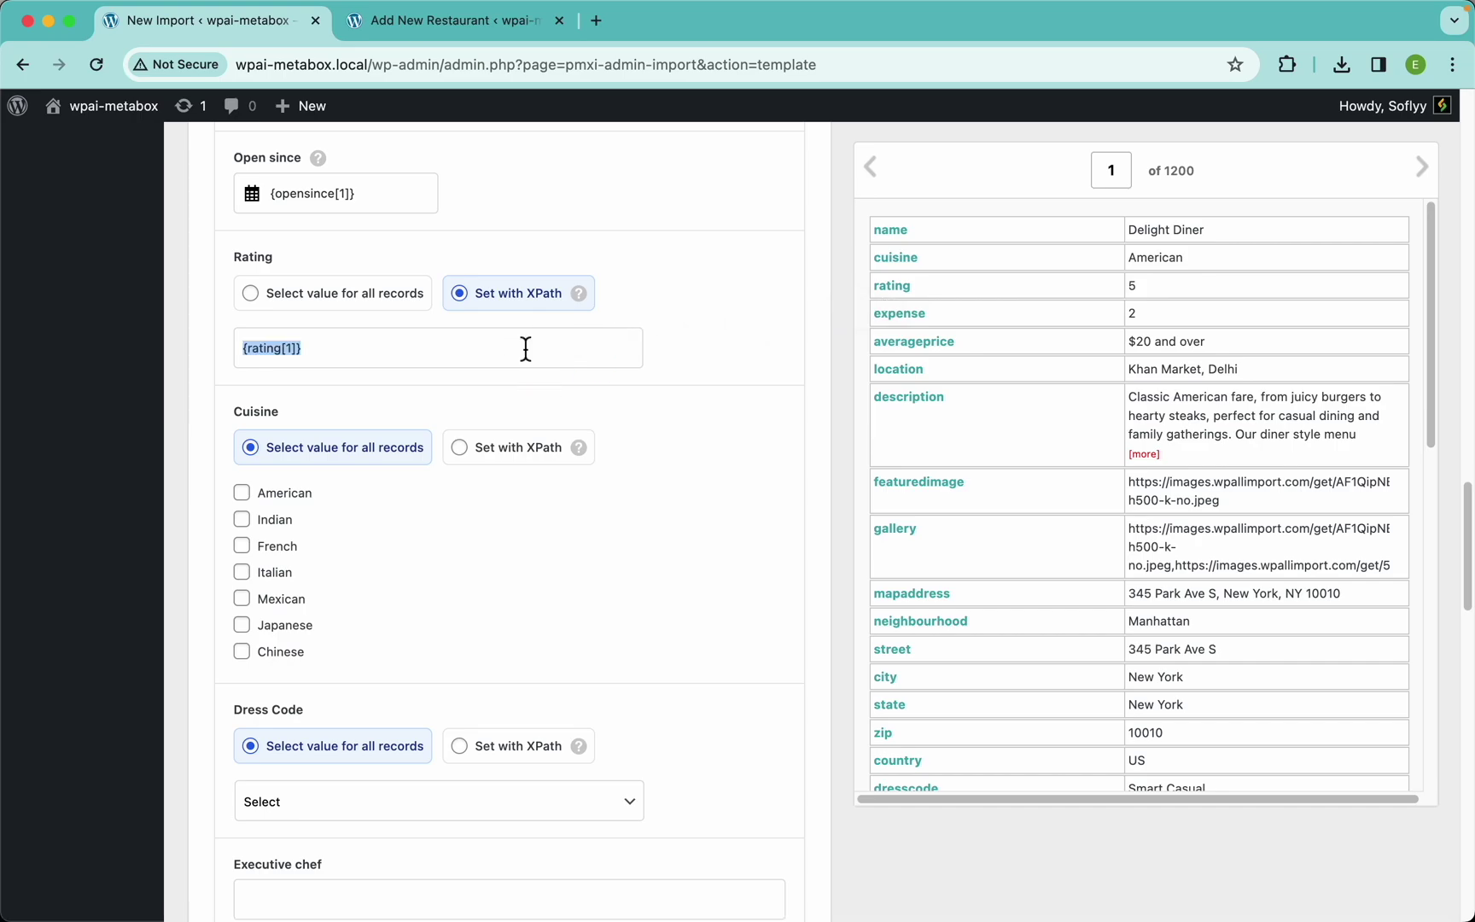
Try Indian and Mexican as fixed Cuisine values for all records
scroll(563, 513, "down", 5)
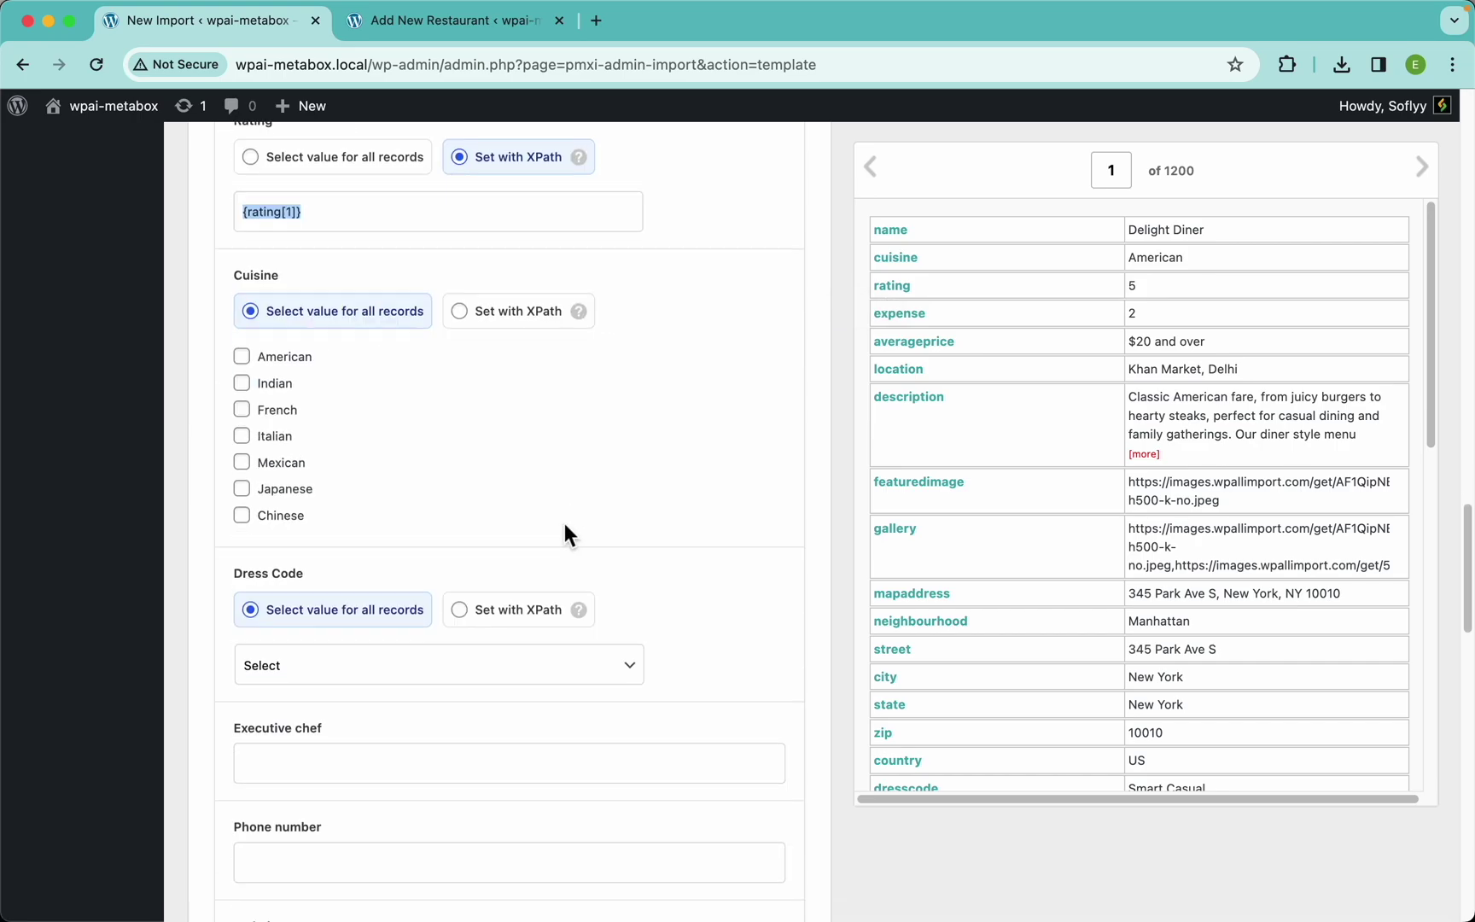
left_click(241, 312)
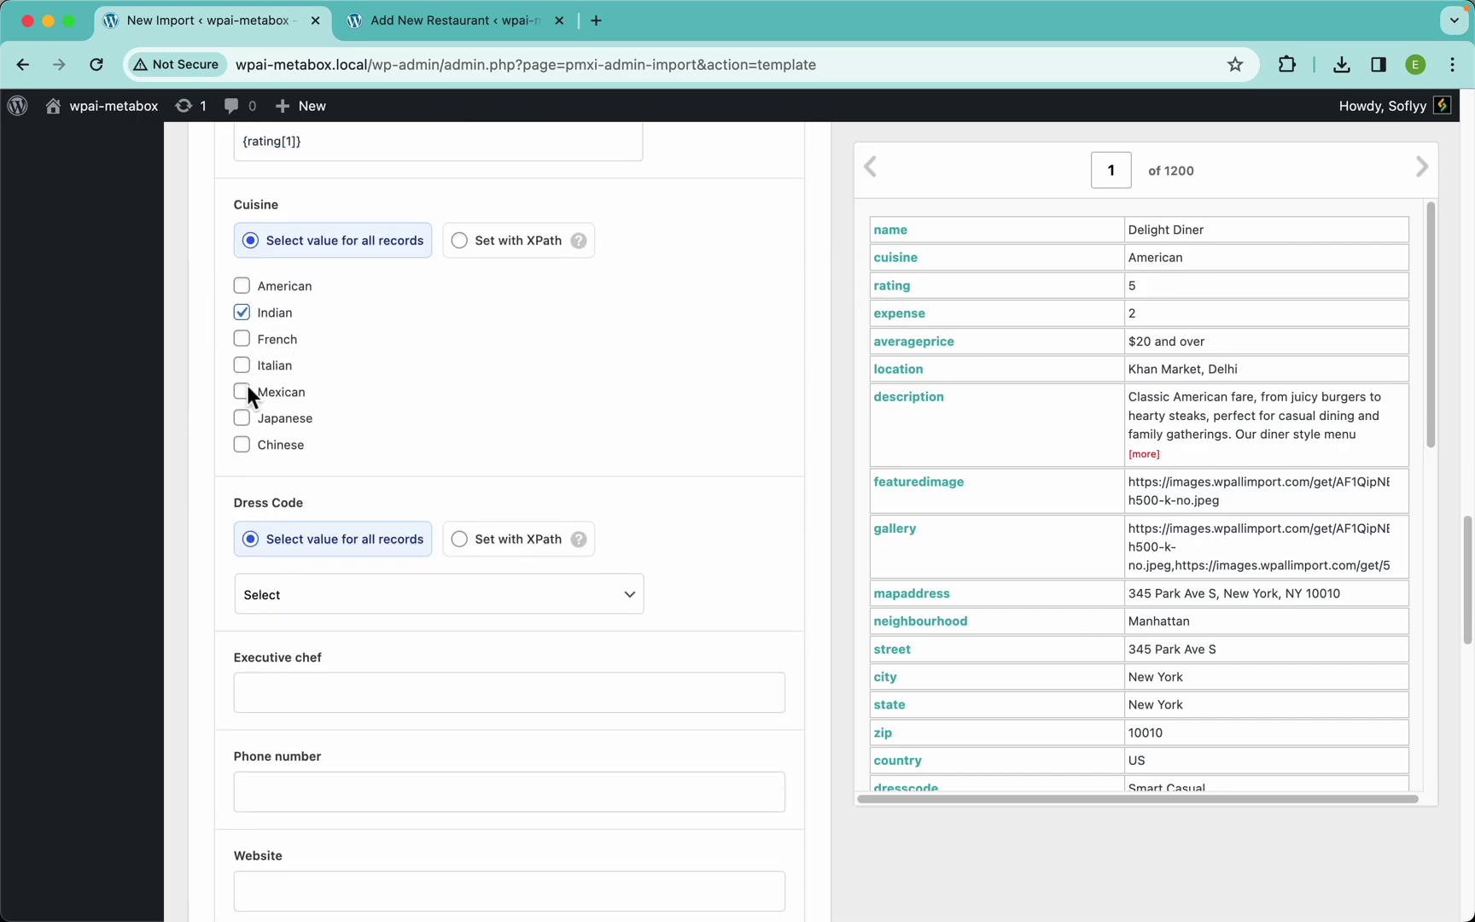
left_click(241, 391)
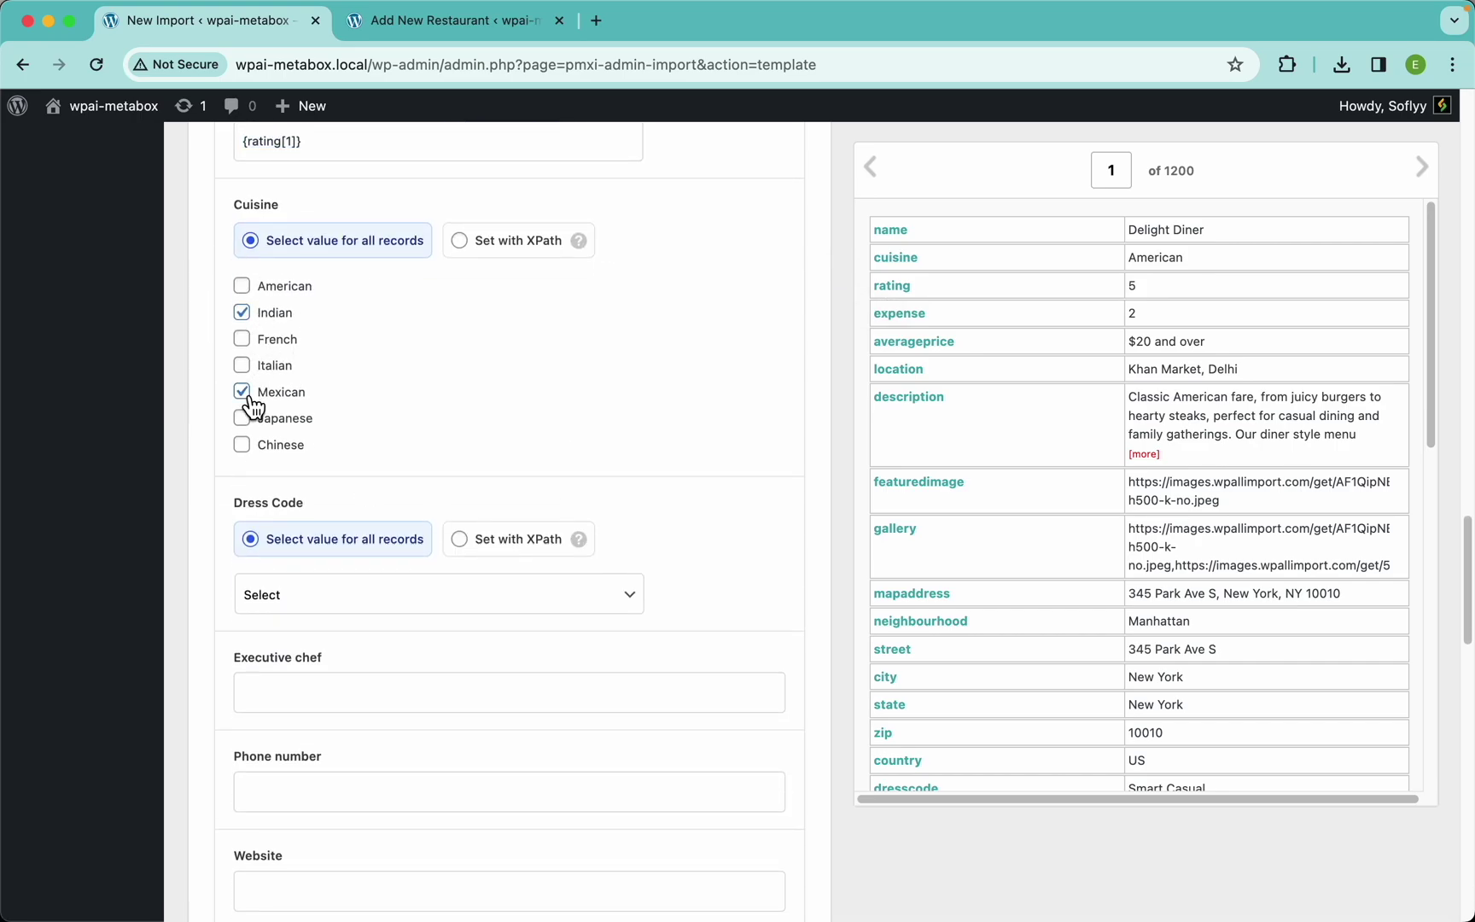
Switch Cuisine and Dress Code to Set with XPath and map the cuisine and dresscode elements to them
left_click(487, 252)
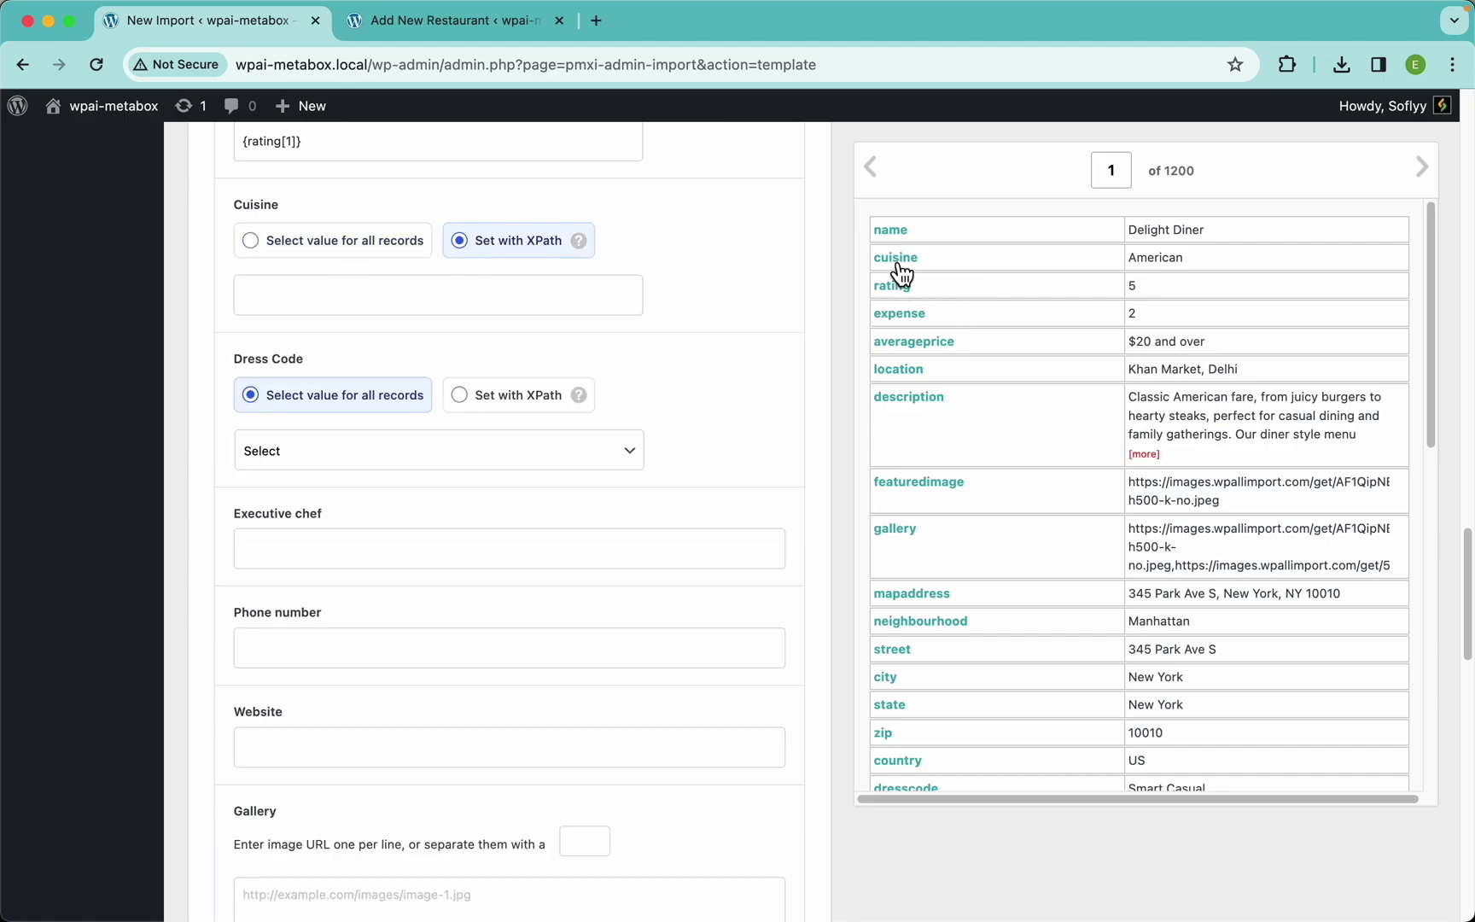
left_click_drag(901, 273, 555, 296)
scroll(589, 389, "down", 2)
left_click(536, 243)
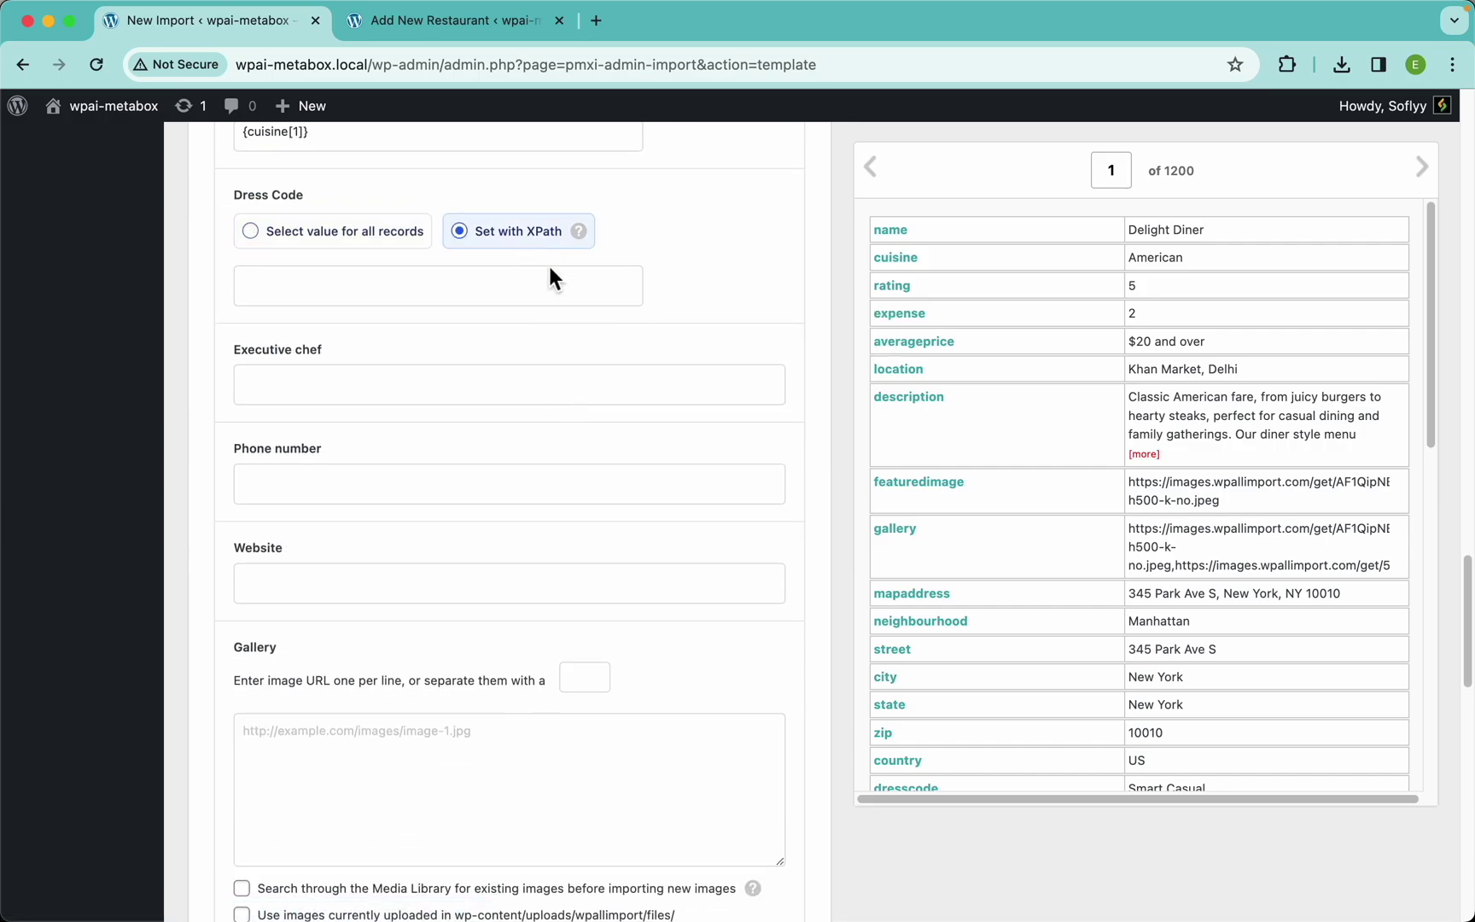
scroll(923, 637, "down", 4)
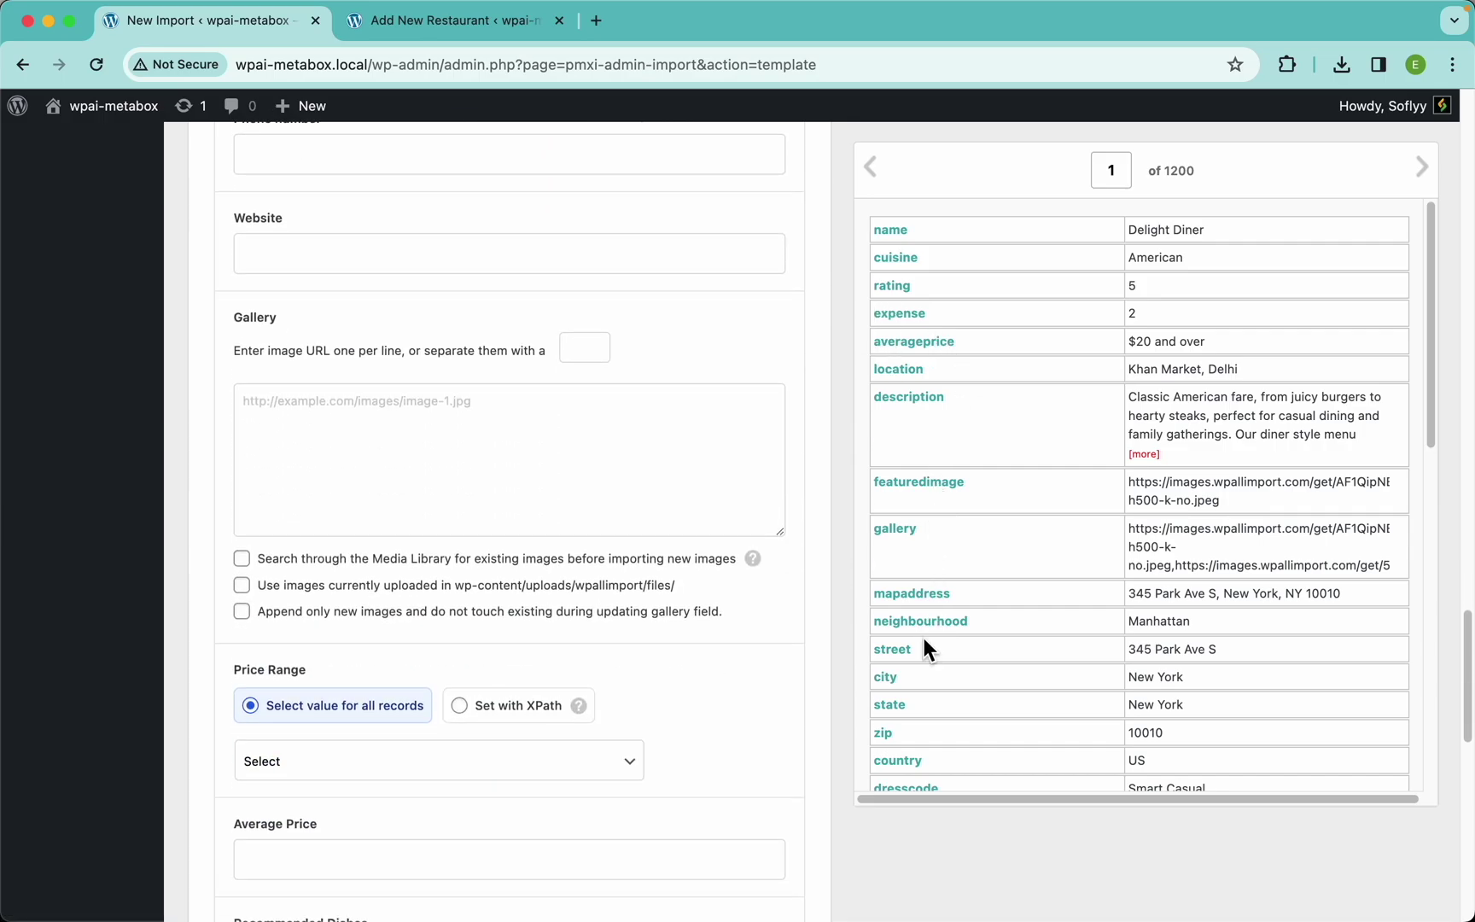
scroll(939, 699, "down", 2)
scroll(923, 705, "up", 5)
left_click_drag(913, 691, 395, 367)
Map chefname to Executive chef, phonenumber to Phone number and website to Website
left_click_drag(928, 717, 531, 465)
left_click_drag(915, 746, 574, 559)
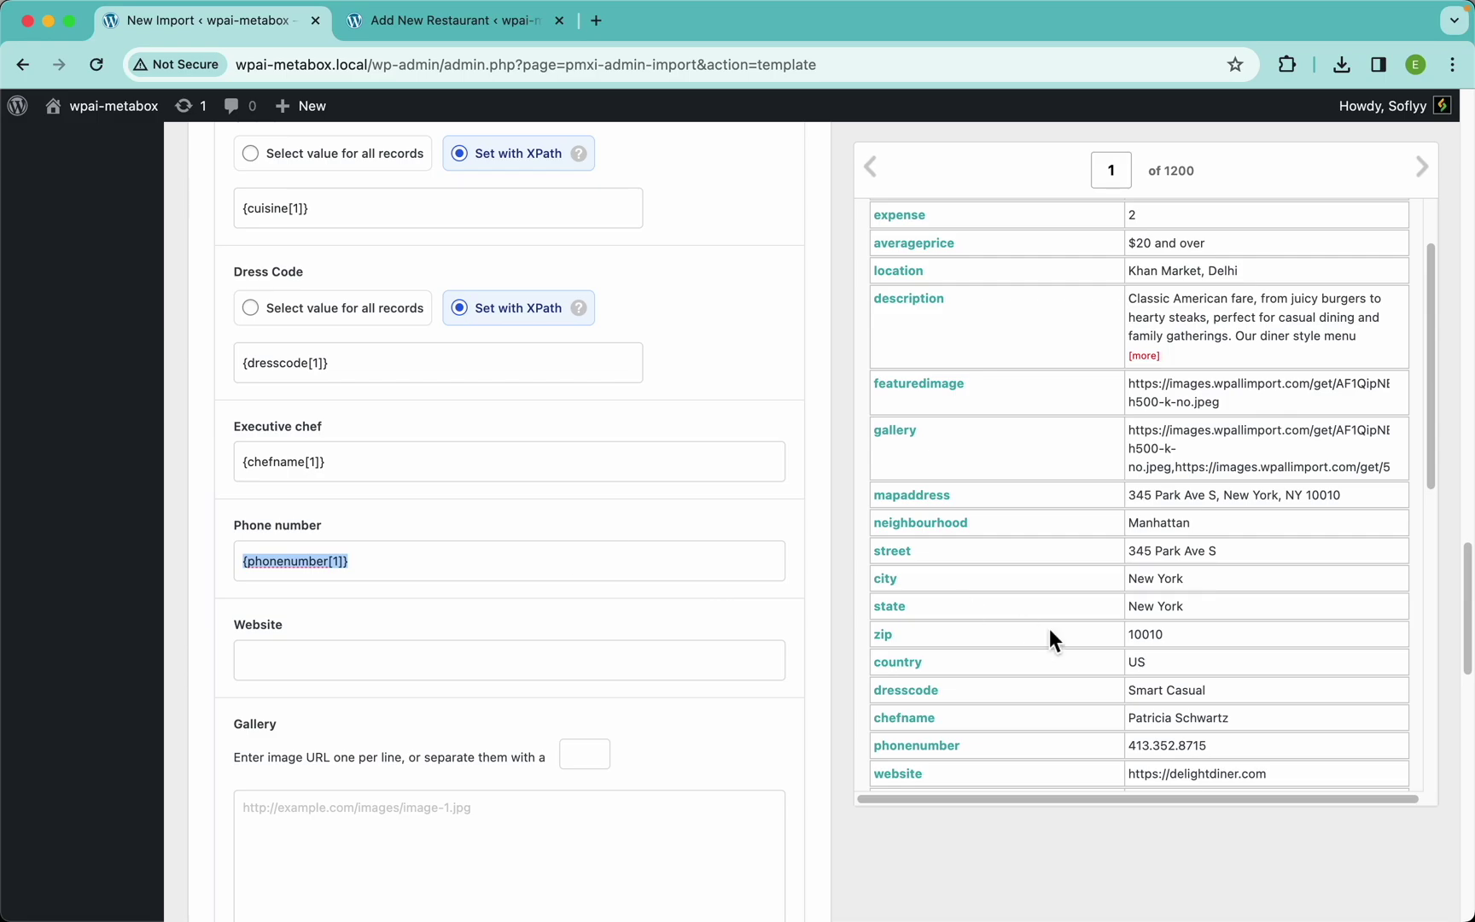
scroll(1048, 631, "down", 5)
left_click_drag(907, 561, 561, 674)
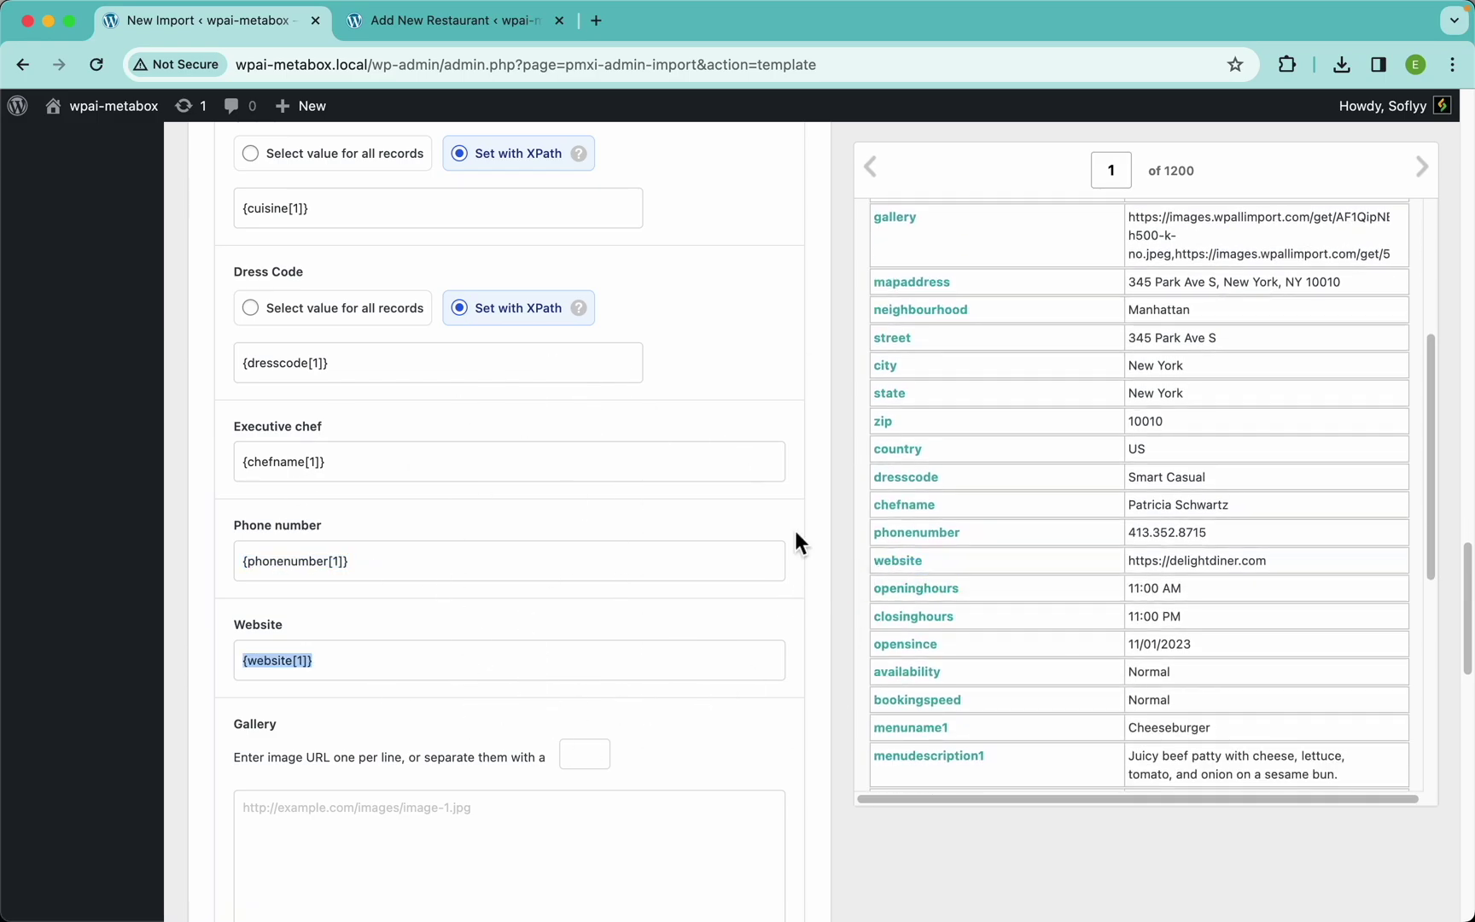
Map the gallery element to the Gallery field and set a comma as the image URL separator
scroll(728, 747, "down", 5)
scroll(1184, 474, "up", 3)
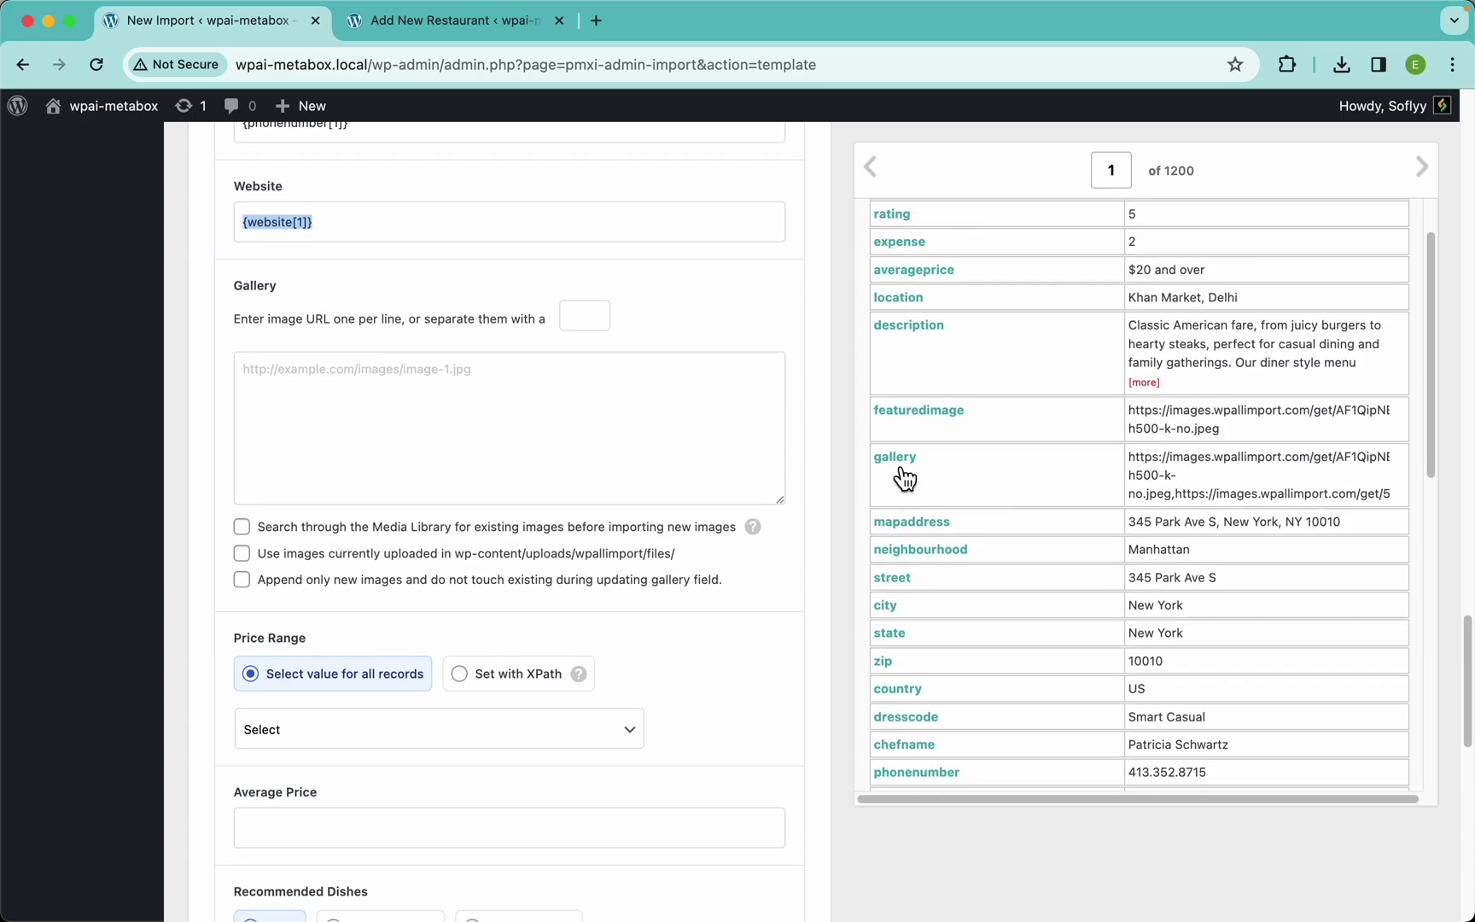
left_click_drag(904, 479, 427, 421)
scroll(1195, 474, "up", 5)
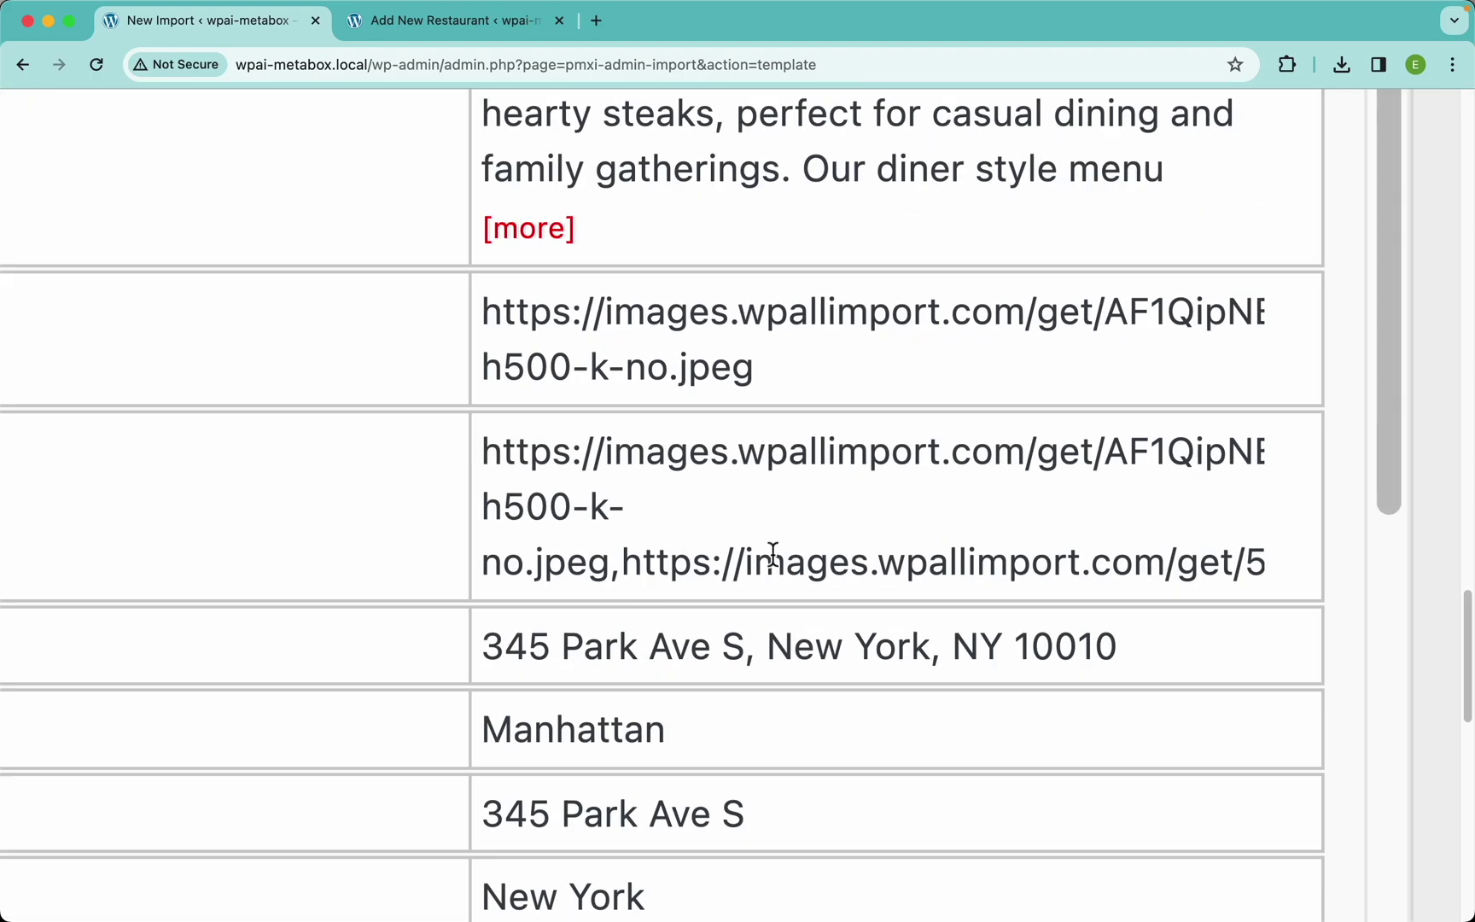
left_click_drag(610, 571, 483, 465)
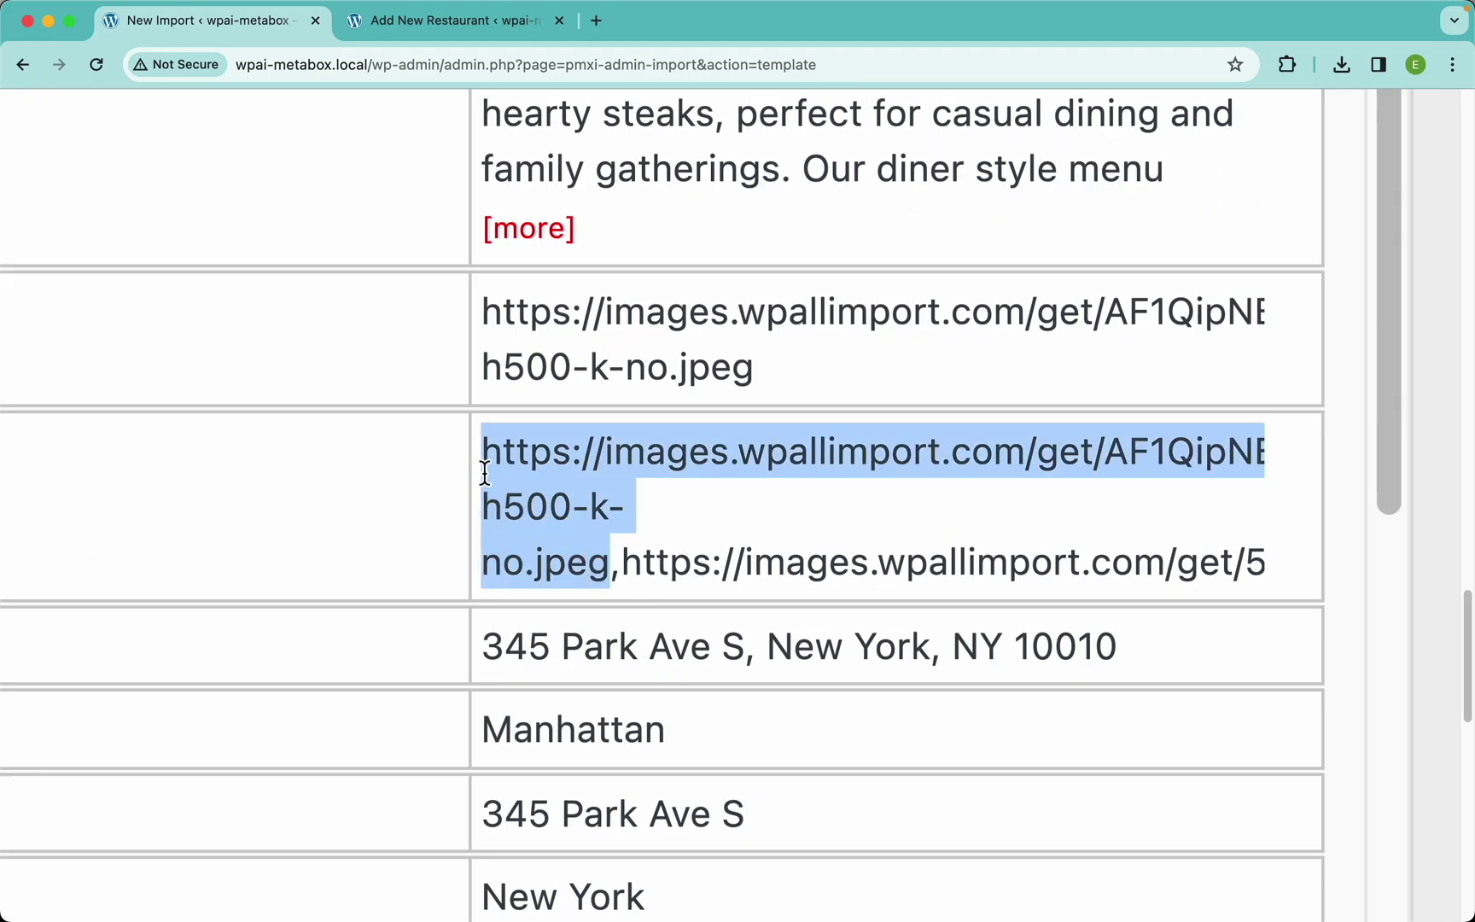
left_click(621, 570)
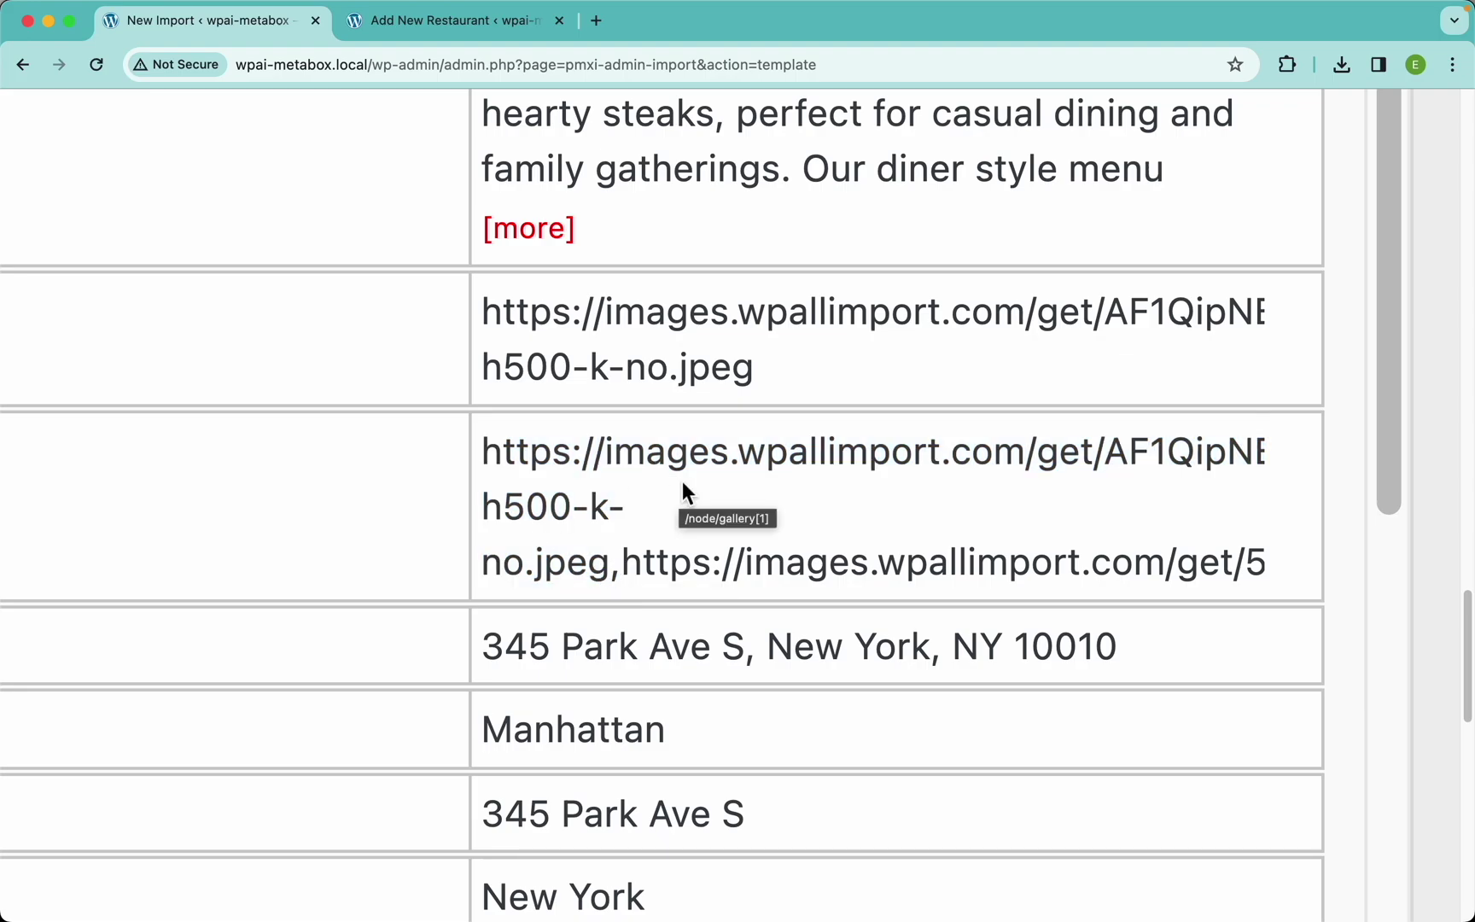
scroll(682, 486, "down", 5)
left_click(580, 331)
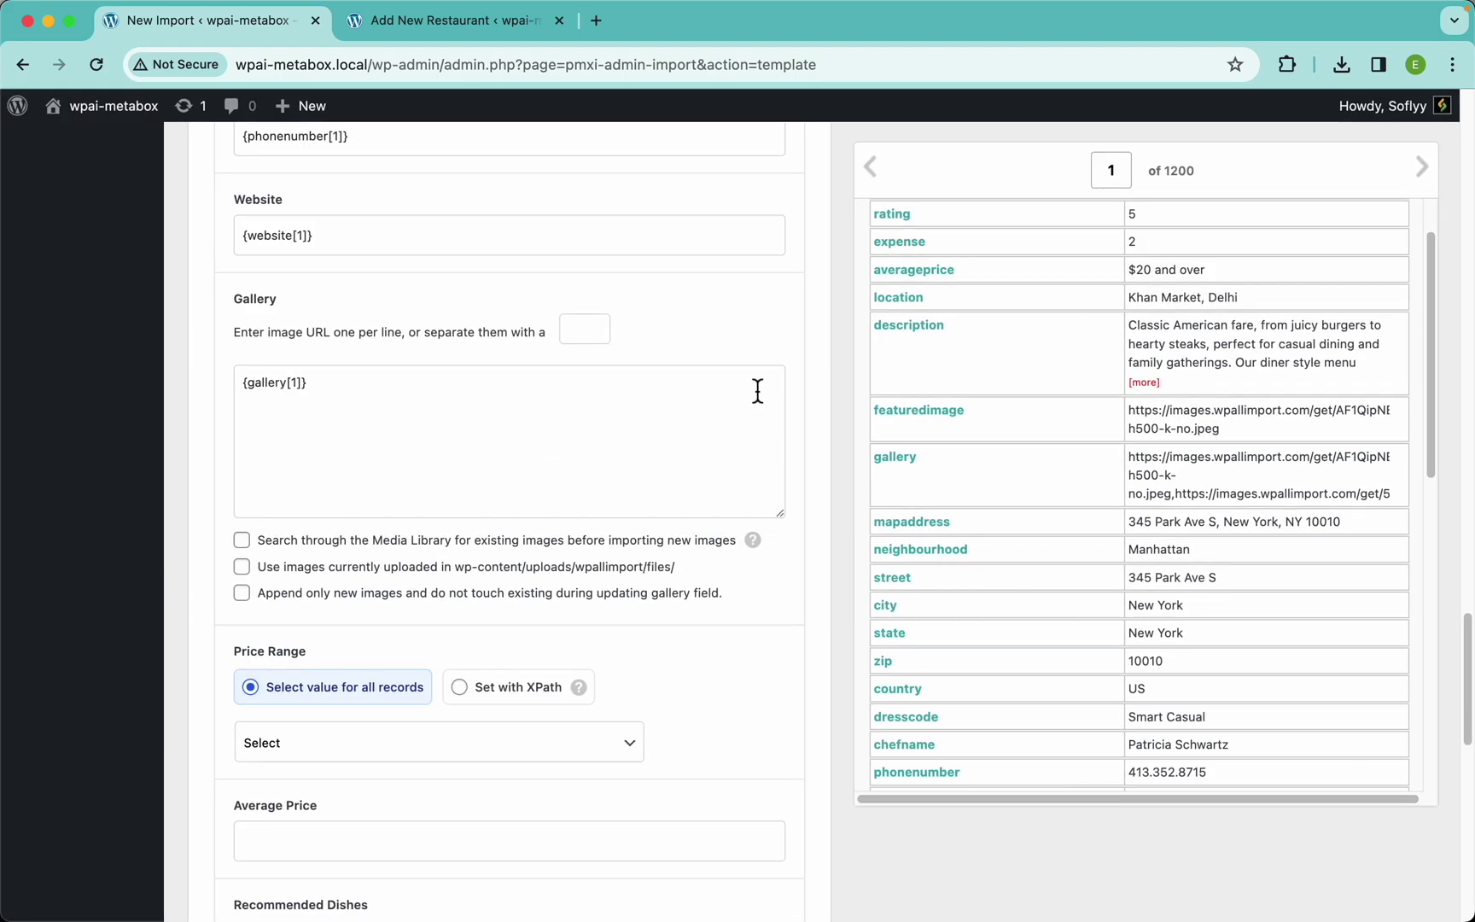
type(",")
left_click_drag(1172, 494, 1129, 460)
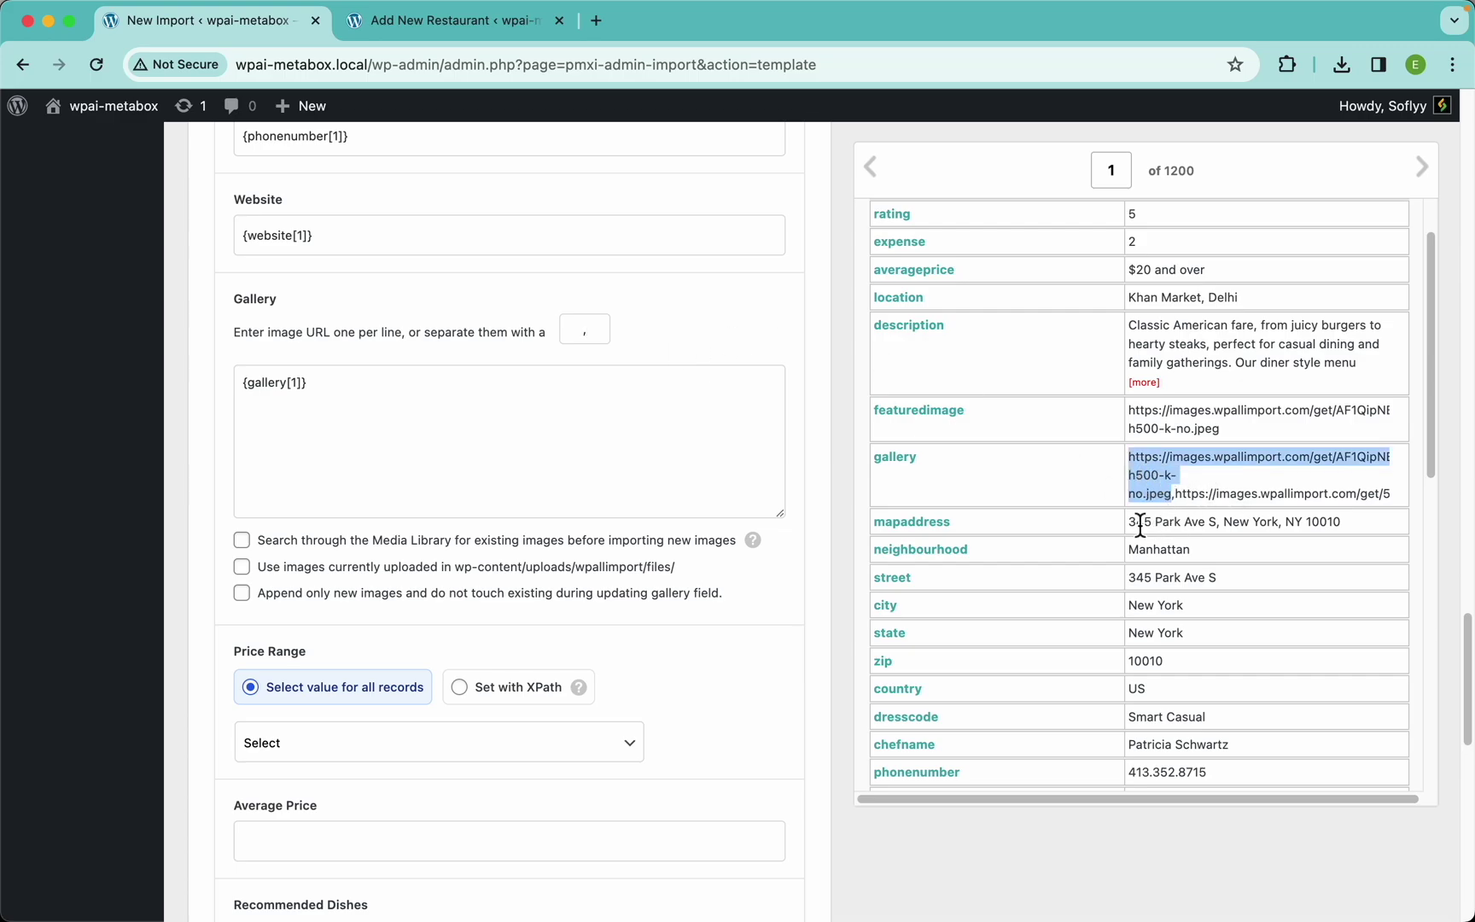
Have the Gallery field search the Media Library for existing images before importing, matching images by URL
left_click(390, 545)
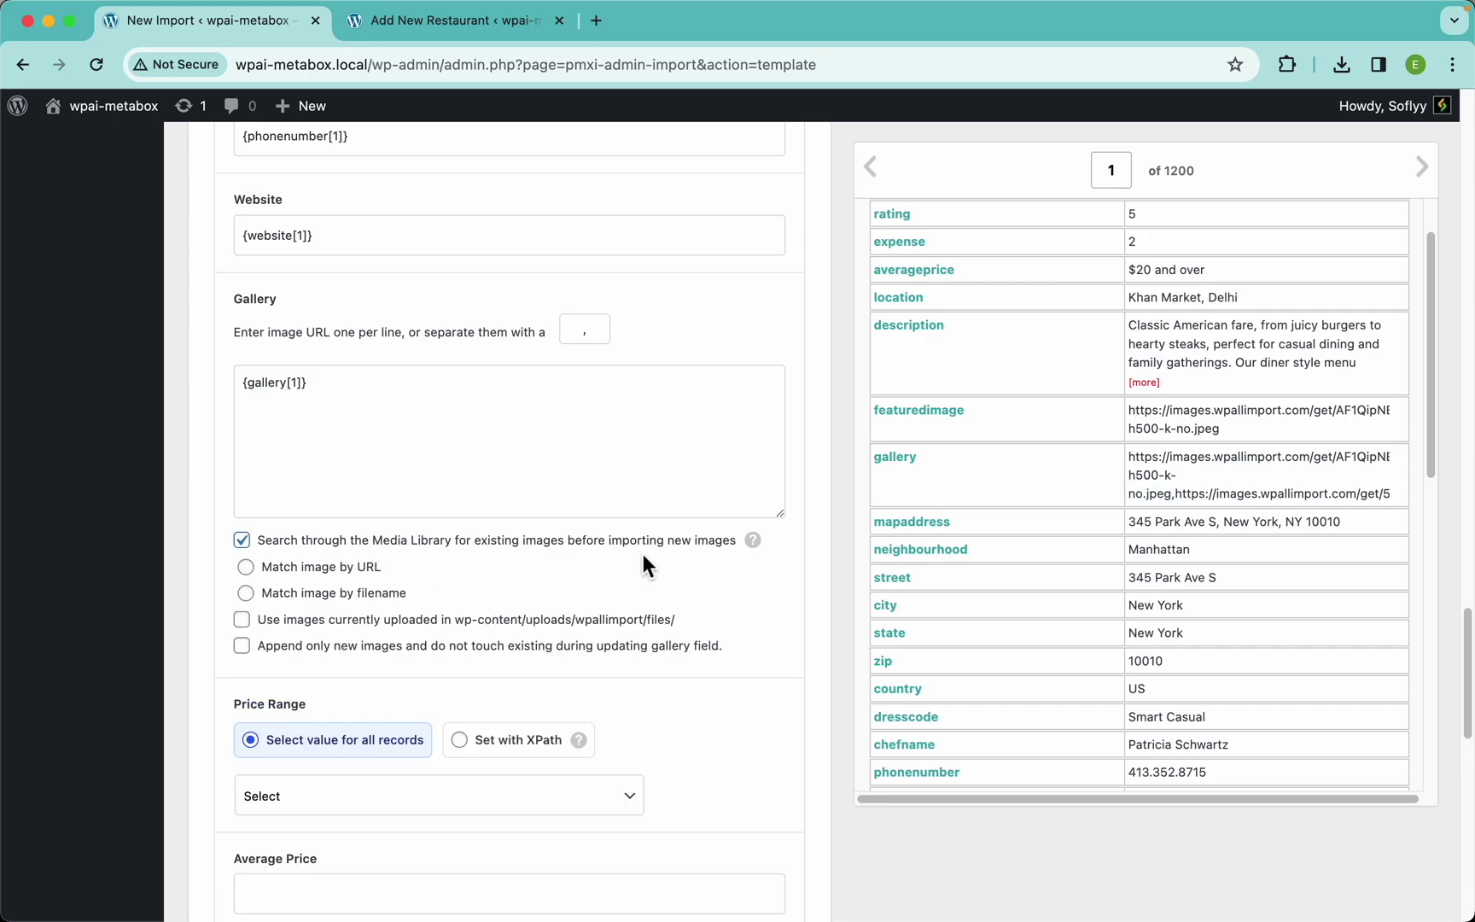
left_click(333, 572)
mouse_move(754, 547)
Set Price Range with XPath using the expense element, and map averageprice to Average Price
scroll(499, 522, "down", 5)
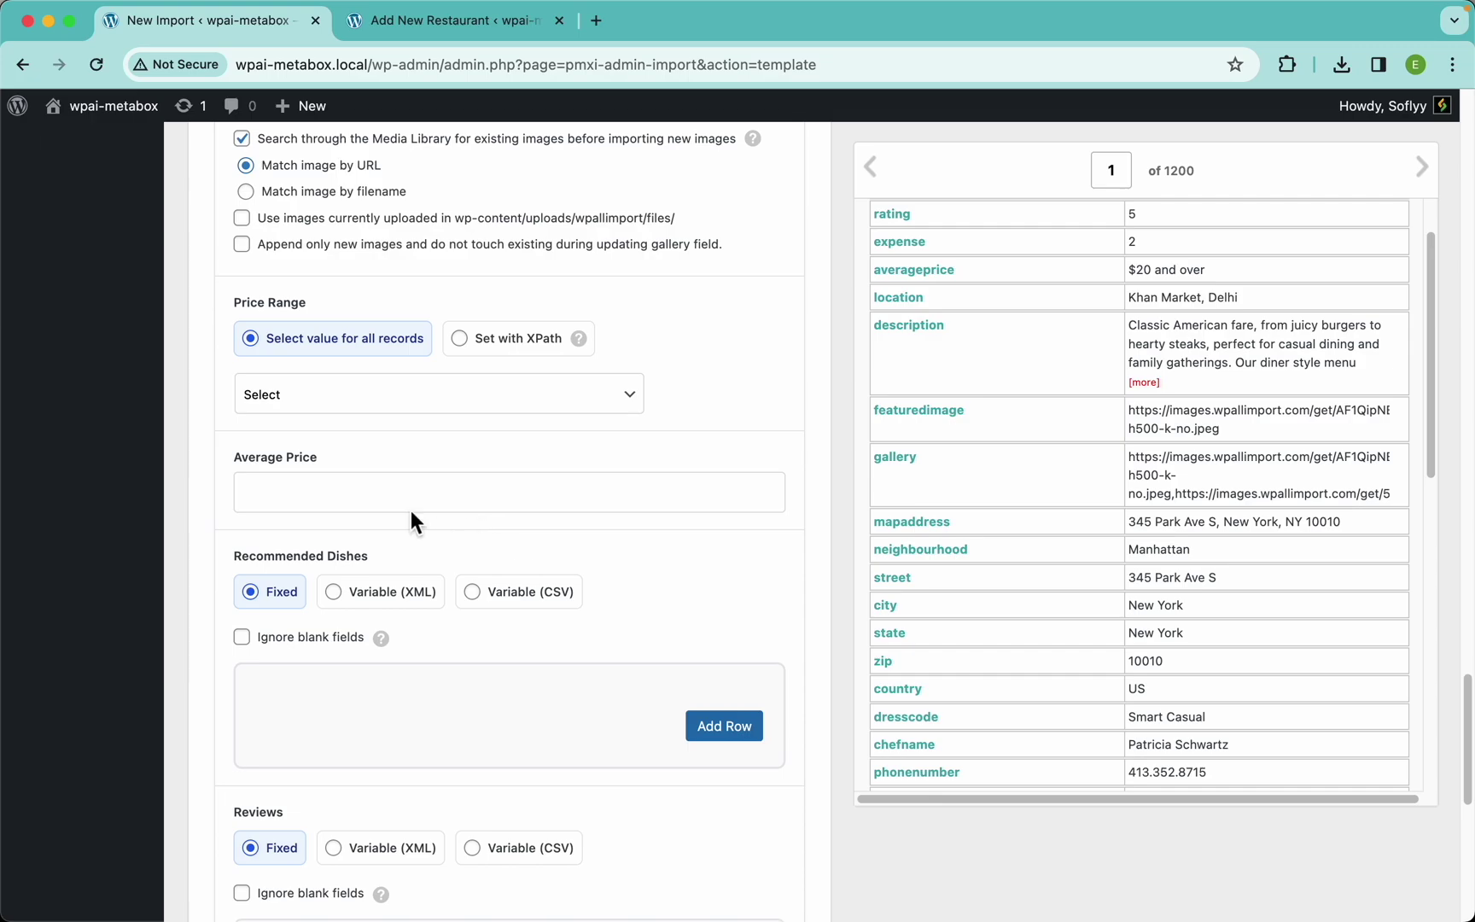
left_click(360, 406)
left_click(592, 362)
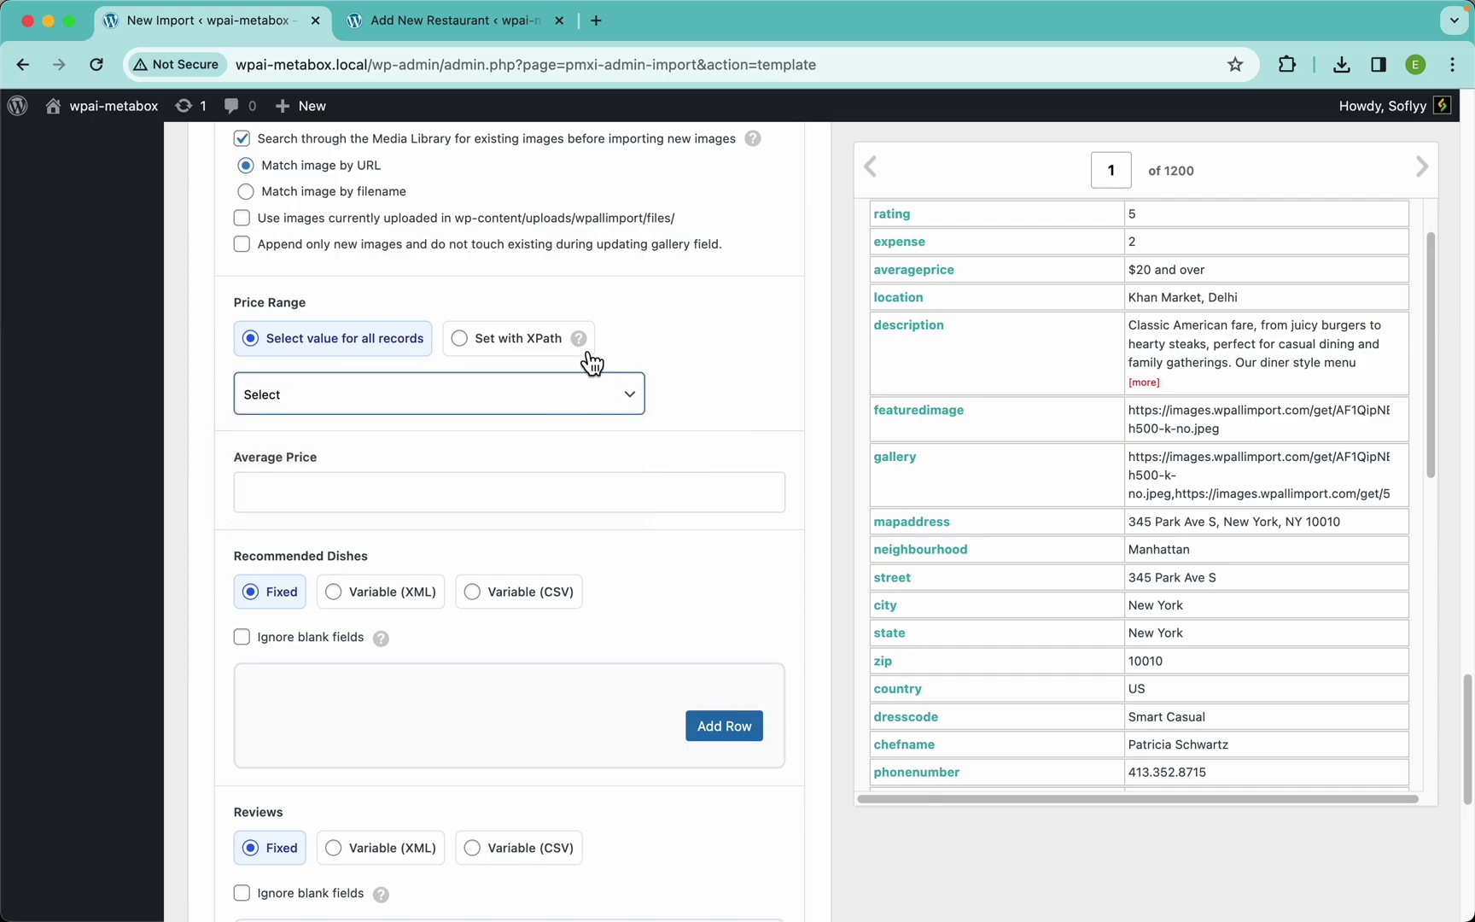
left_click(576, 344)
scroll(1021, 492, "up", 2)
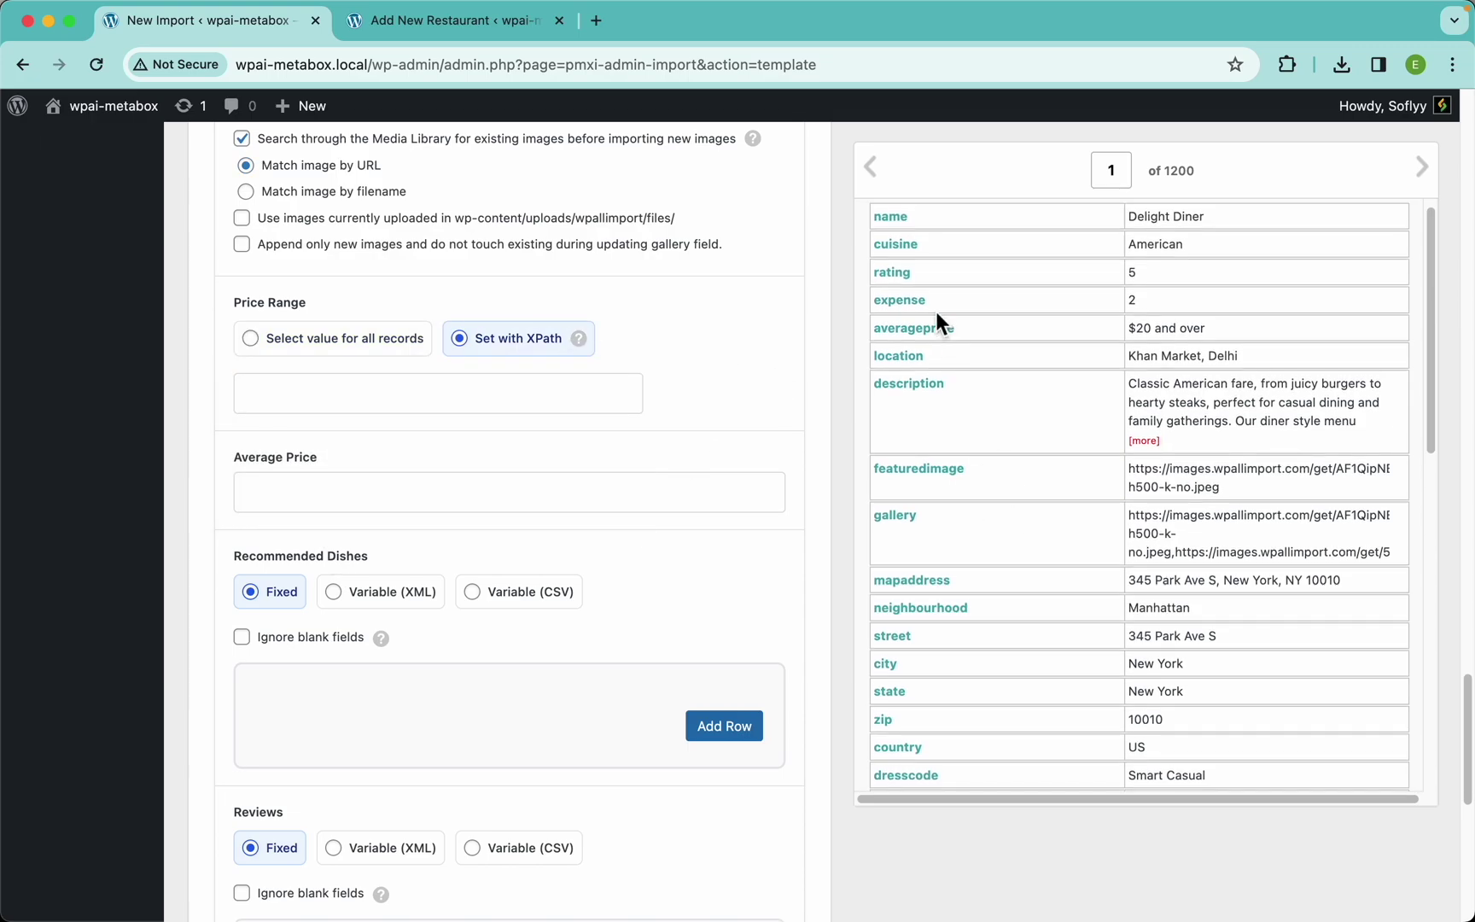
left_click_drag(911, 312, 504, 391)
left_click_drag(922, 339, 550, 501)
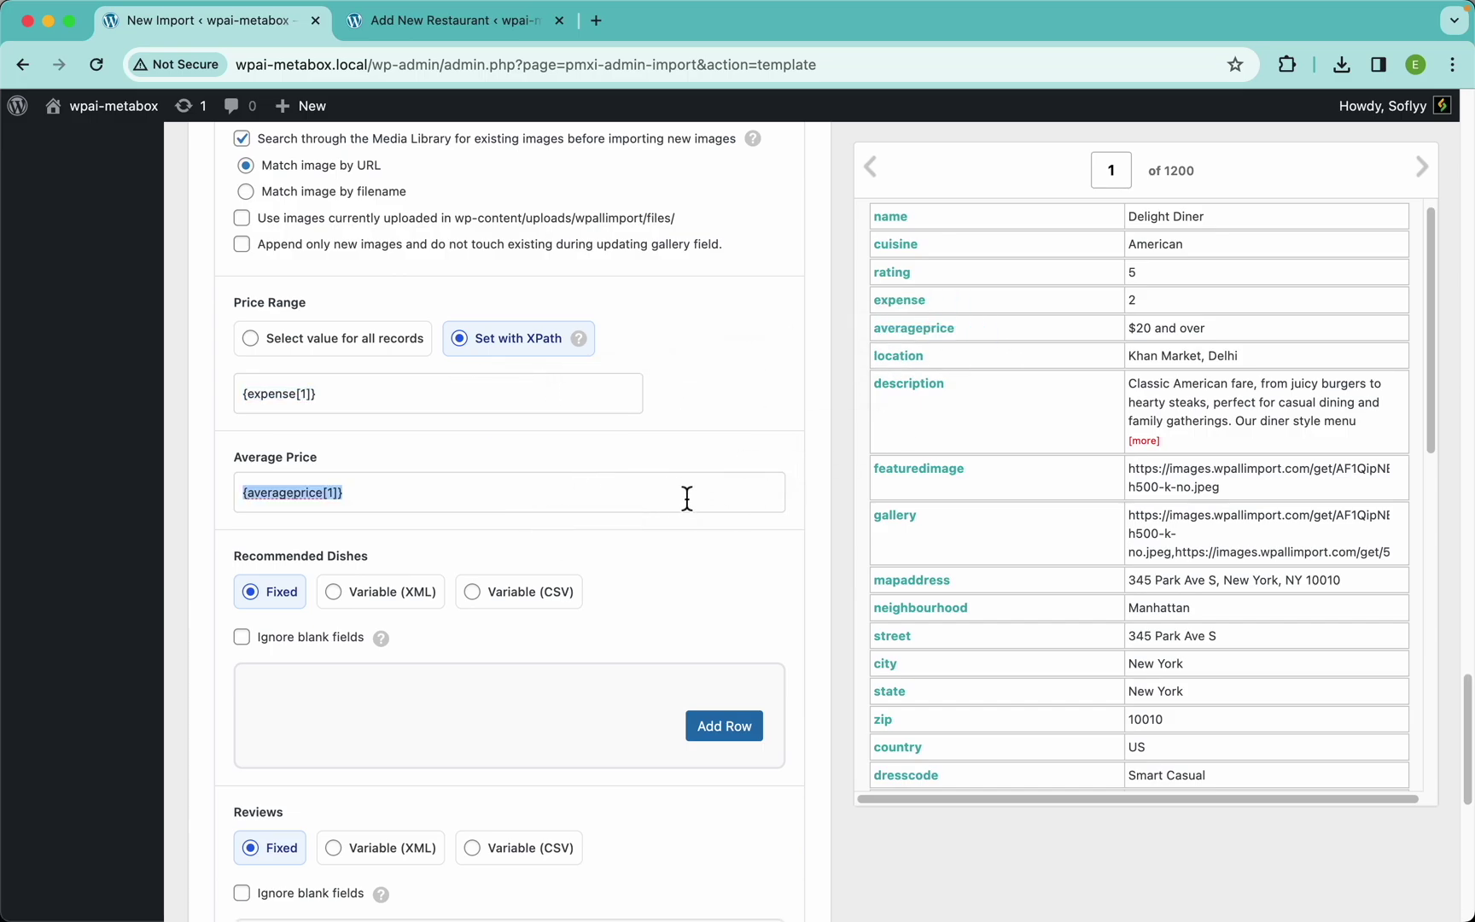
Set the Reviews group to the Variable (CSV) mode and check the menu and review elements in the record data
scroll(687, 495, "down", 5)
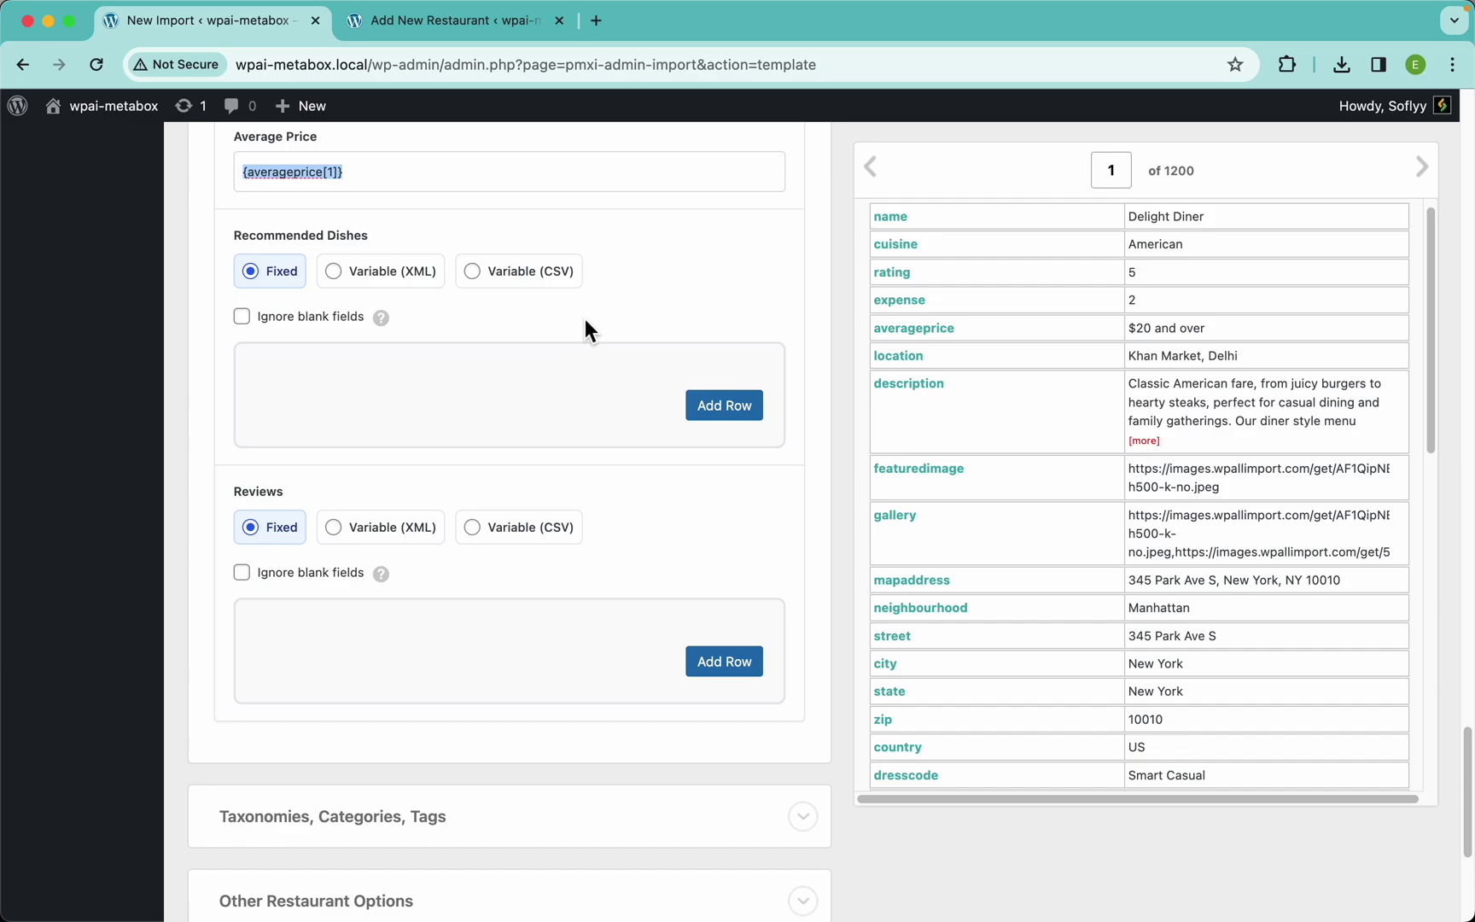
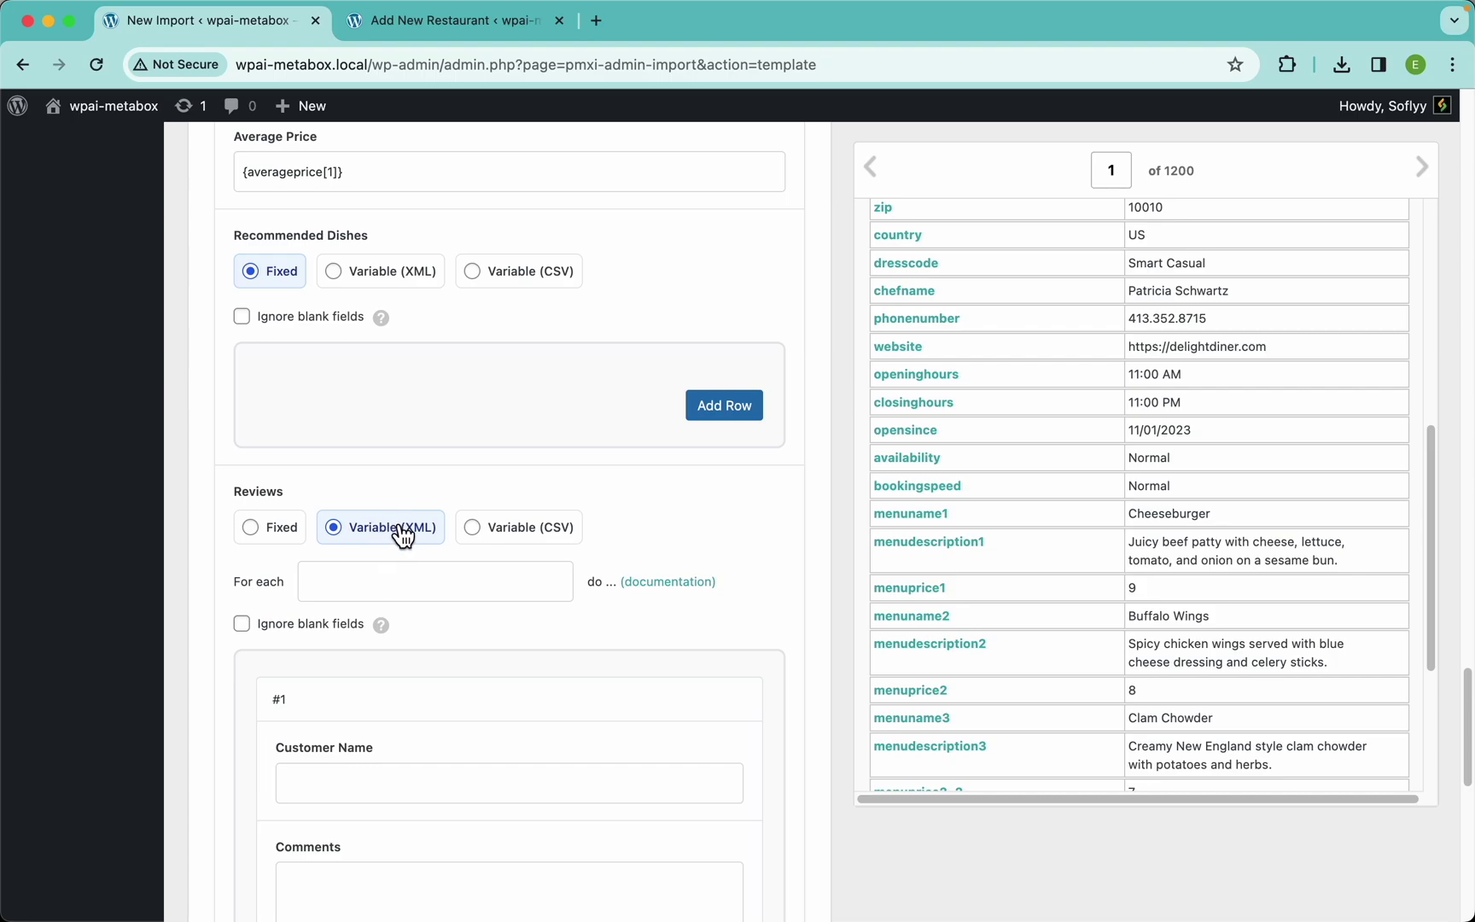
left_click(539, 531)
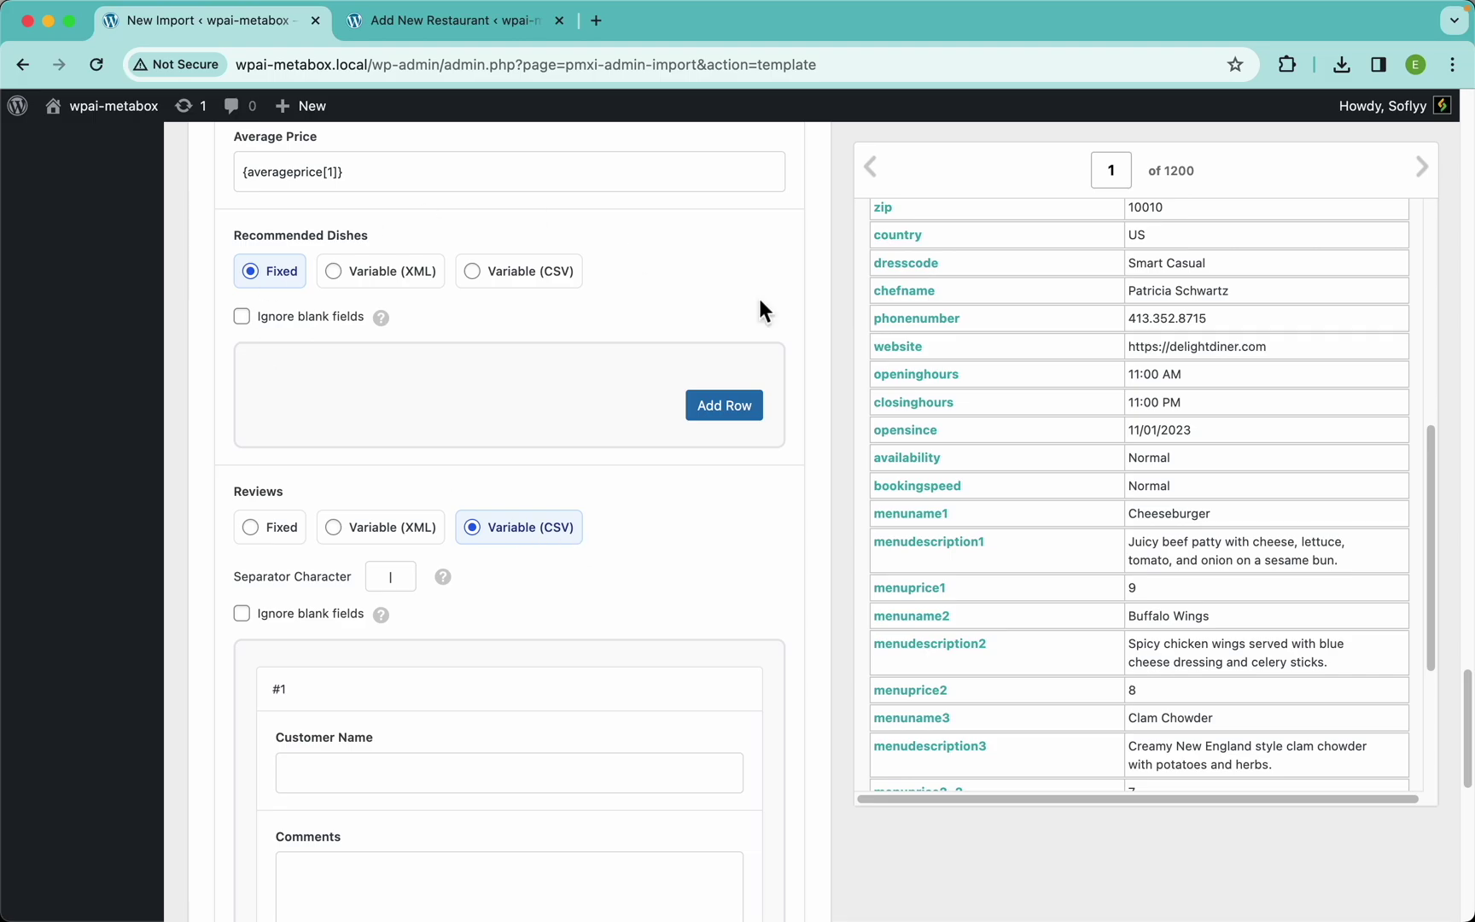
scroll(1084, 531, "down", 5)
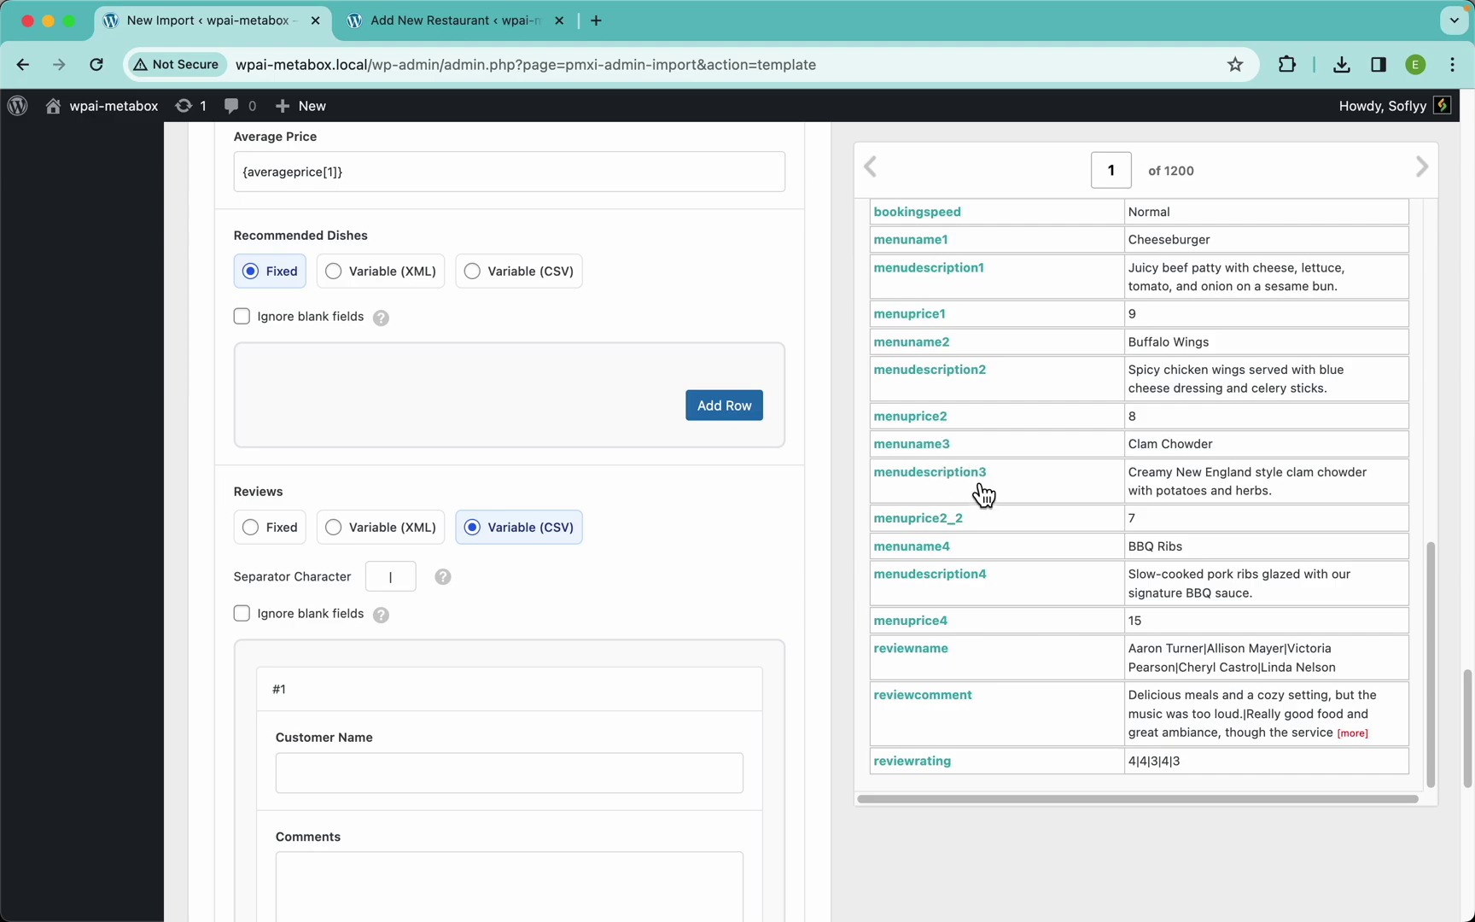
scroll(972, 544, "down", 3)
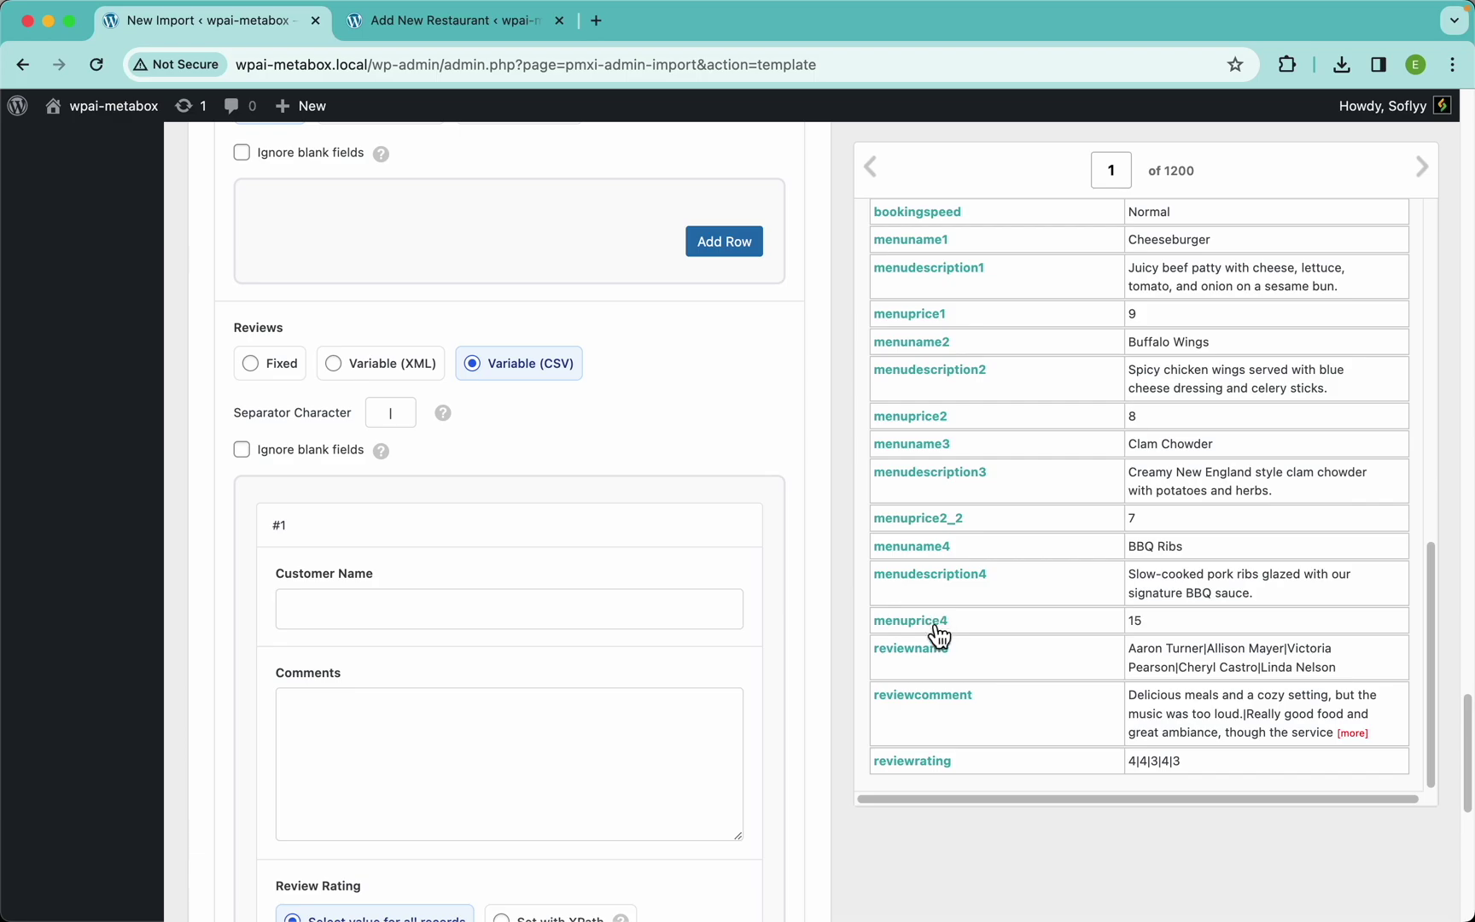
Add a row to the Recommended Dishes group in Fixed mode
scroll(607, 473, "up", 4)
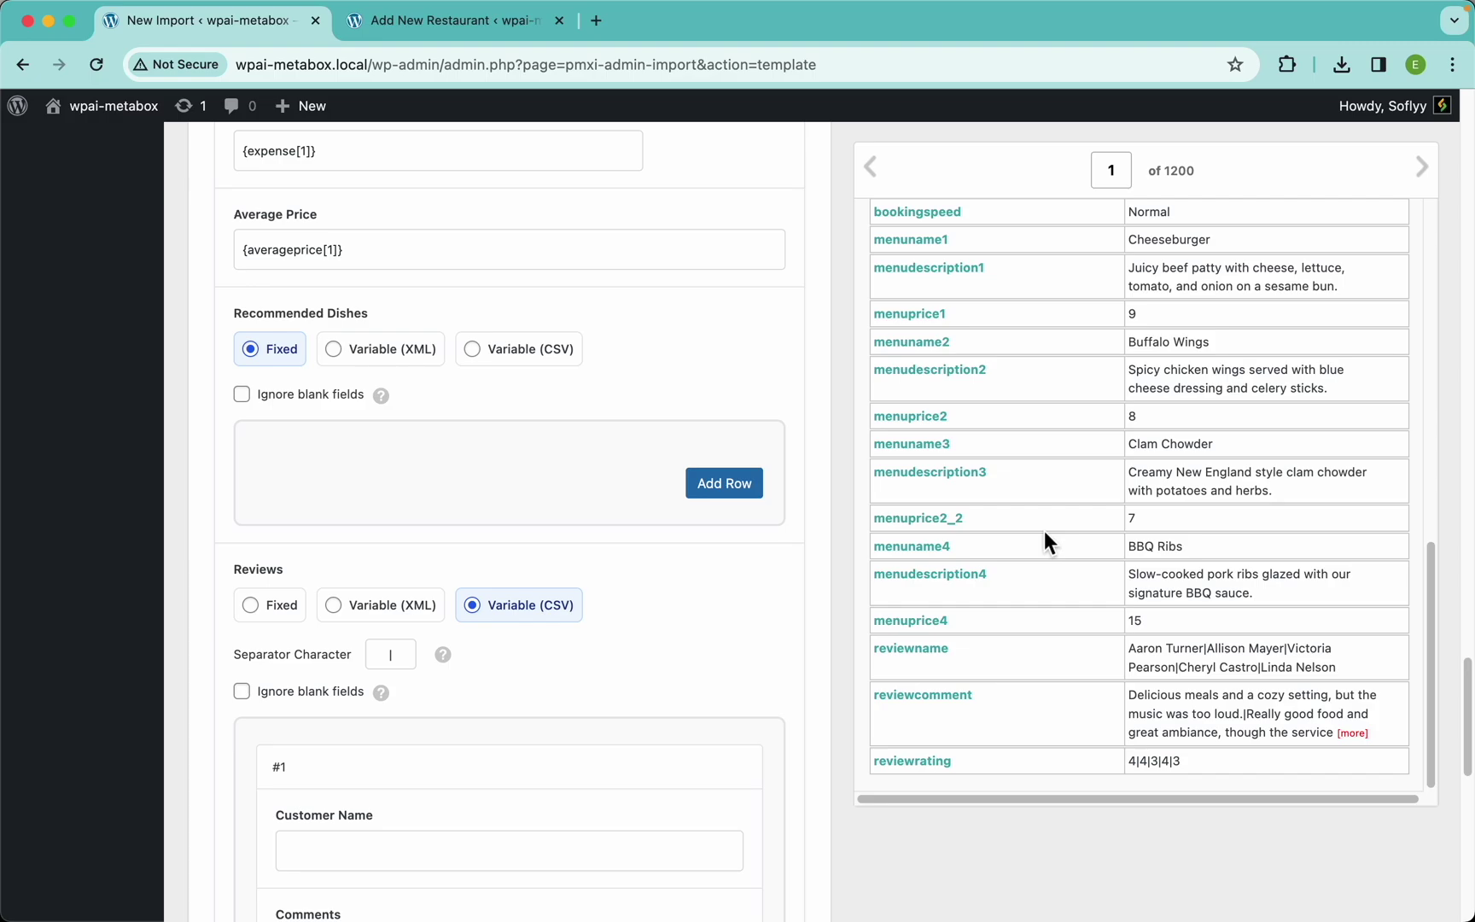
left_click(736, 483)
scroll(737, 483, "down", 7)
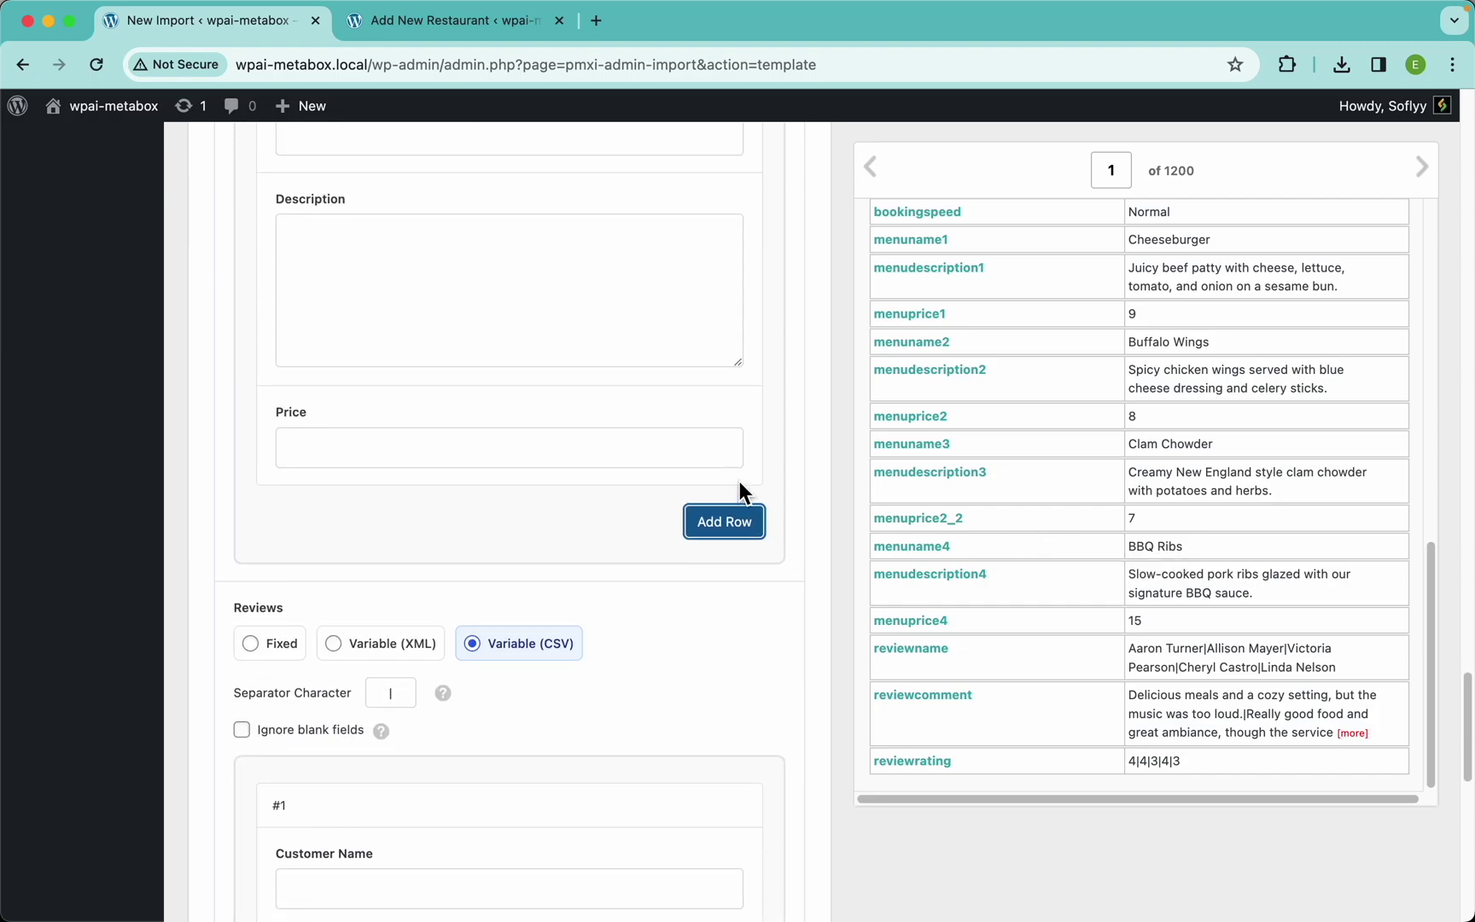
Add three more rows to the Recommended Dishes group so it has rows #1 to #4
left_click(736, 528)
scroll(740, 512, "down", 5)
left_click(741, 512)
scroll(739, 513, "down", 5)
left_click(727, 593)
scroll(719, 585, "up", 13)
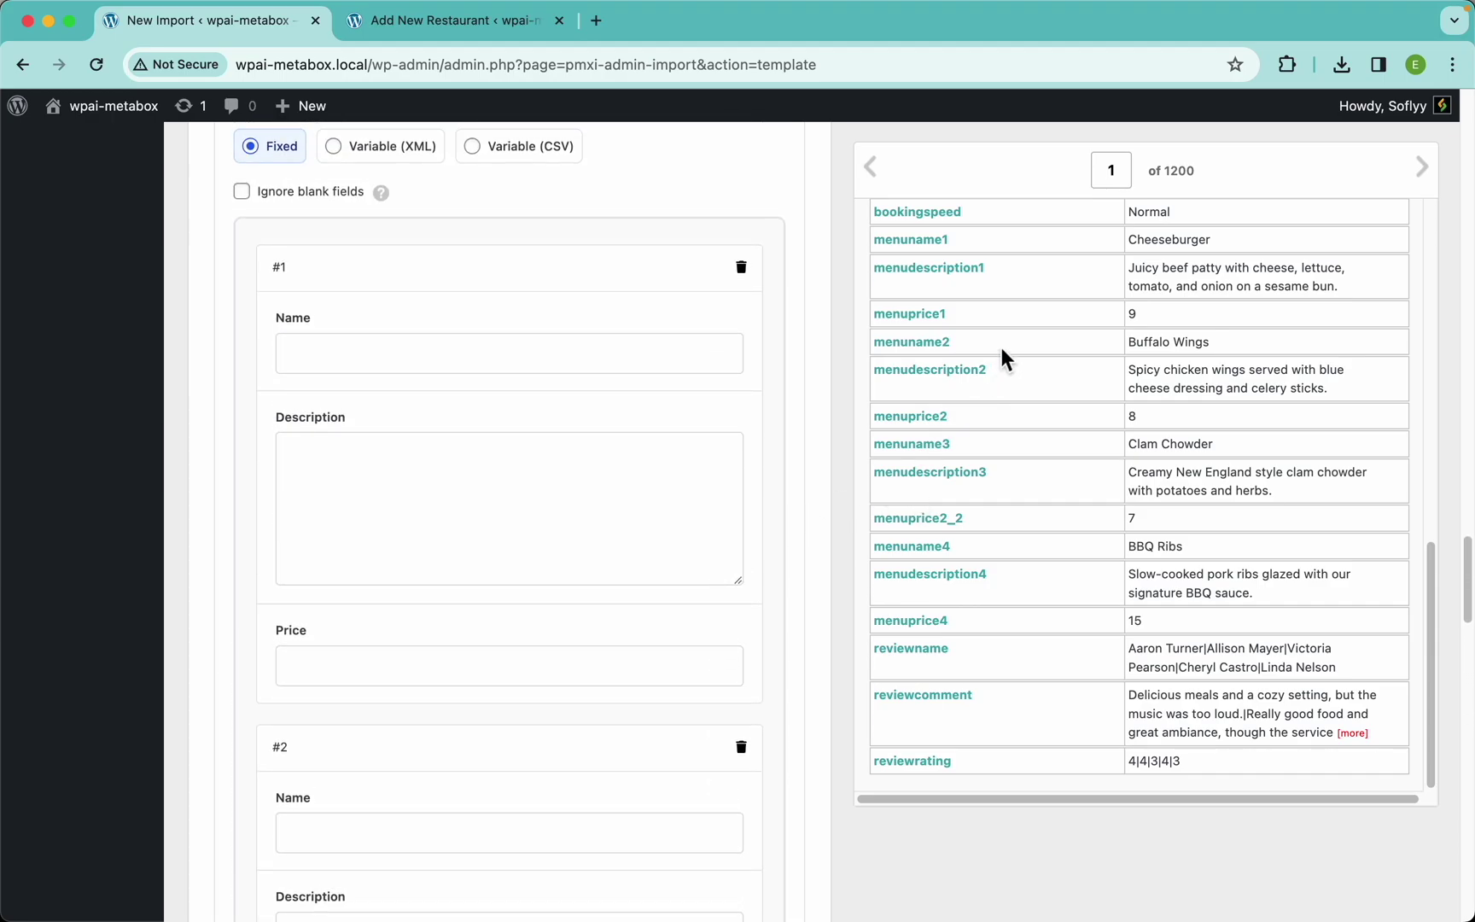
Map menuname1, menudescription1 and menuprice1 to Name, Description and Price in dish row #1, and menuname2, menudescription2 and menuprice2 to row #2
left_click_drag(911, 243, 487, 367)
left_click_drag(932, 283, 652, 457)
left_click_drag(892, 323, 503, 659)
scroll(607, 569, "down", 5)
scroll(607, 569, "down", 1)
left_click_drag(929, 346, 563, 538)
left_click_drag(906, 417, 471, 693)
Map menuname3, menudescription3 and menuprice2_2 to Name, Description and Price in dish row #3, and menuname4, menudescription4 and menuprice4 to row #4
scroll(615, 636, "down", 5)
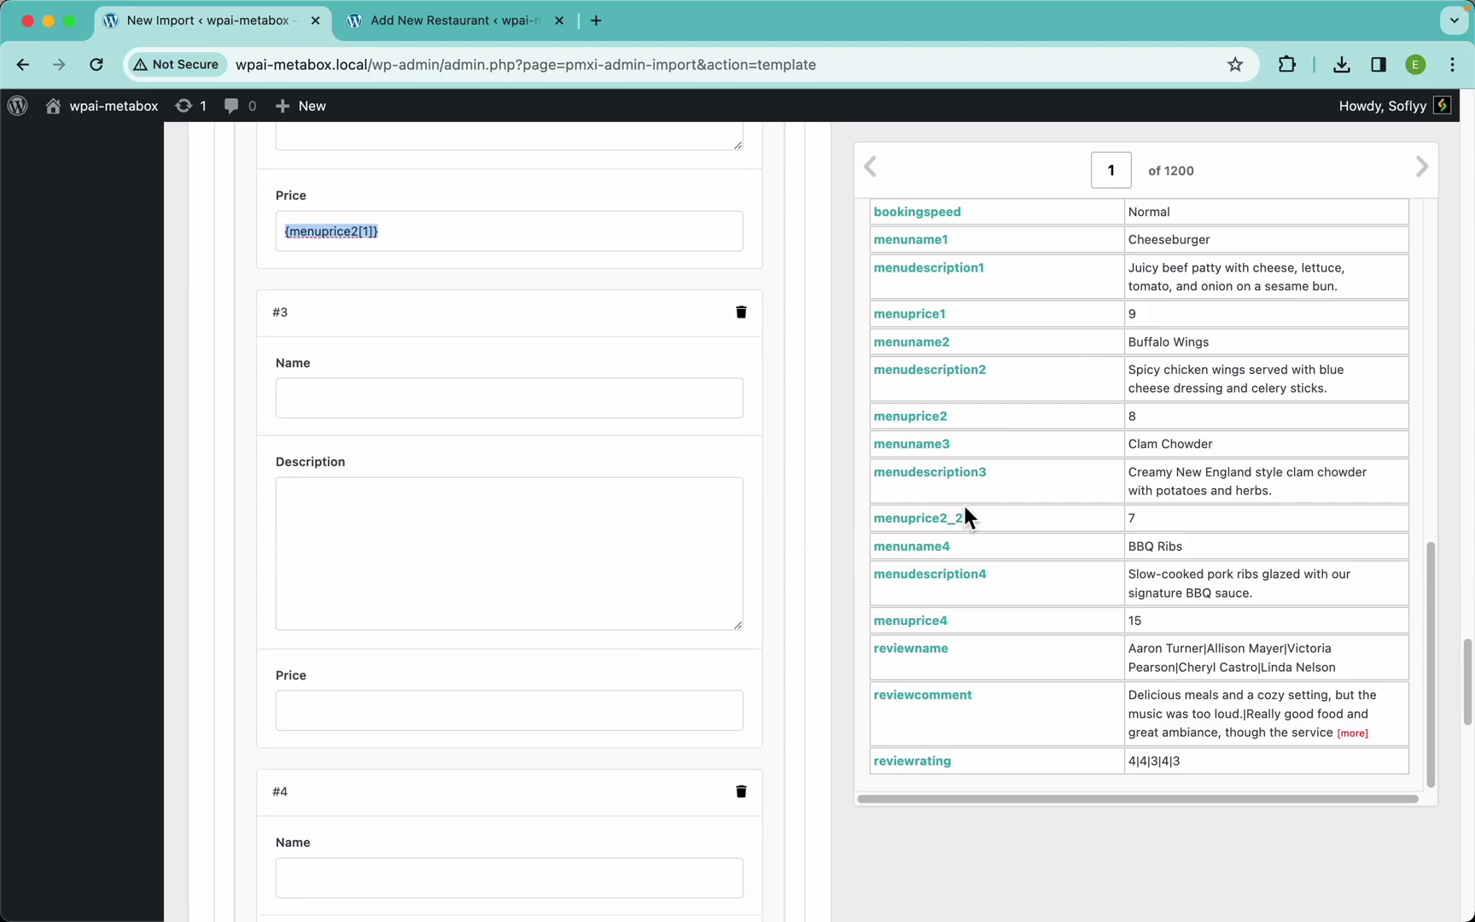
left_click_drag(909, 450, 478, 397)
left_click_drag(912, 489, 384, 512)
left_click_drag(892, 518, 578, 696)
scroll(579, 696, "down", 8)
left_click_drag(919, 567, 454, 213)
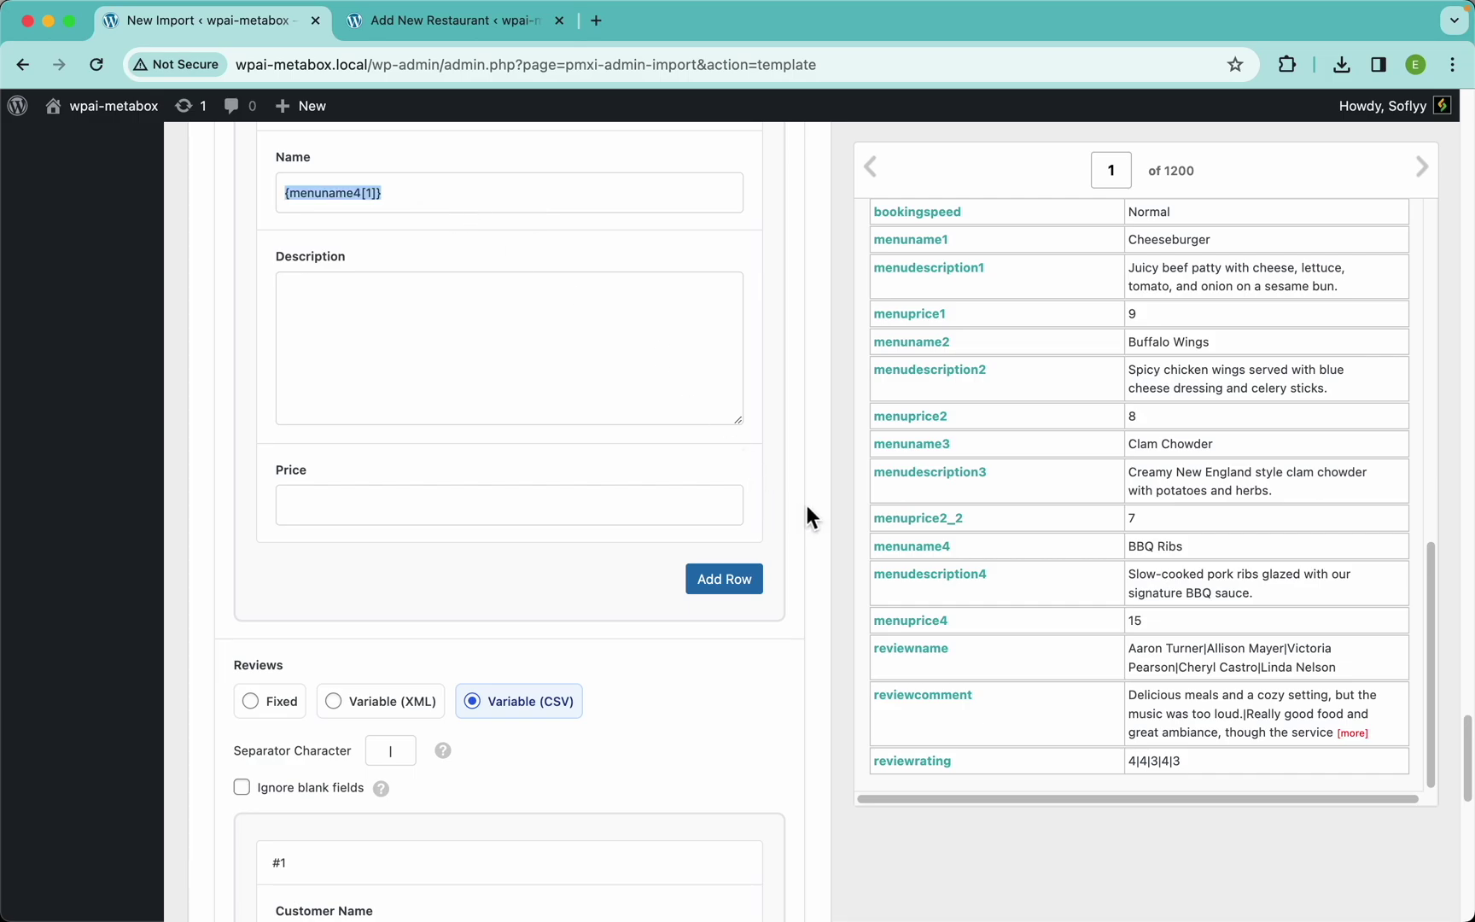
left_click_drag(928, 589, 513, 325)
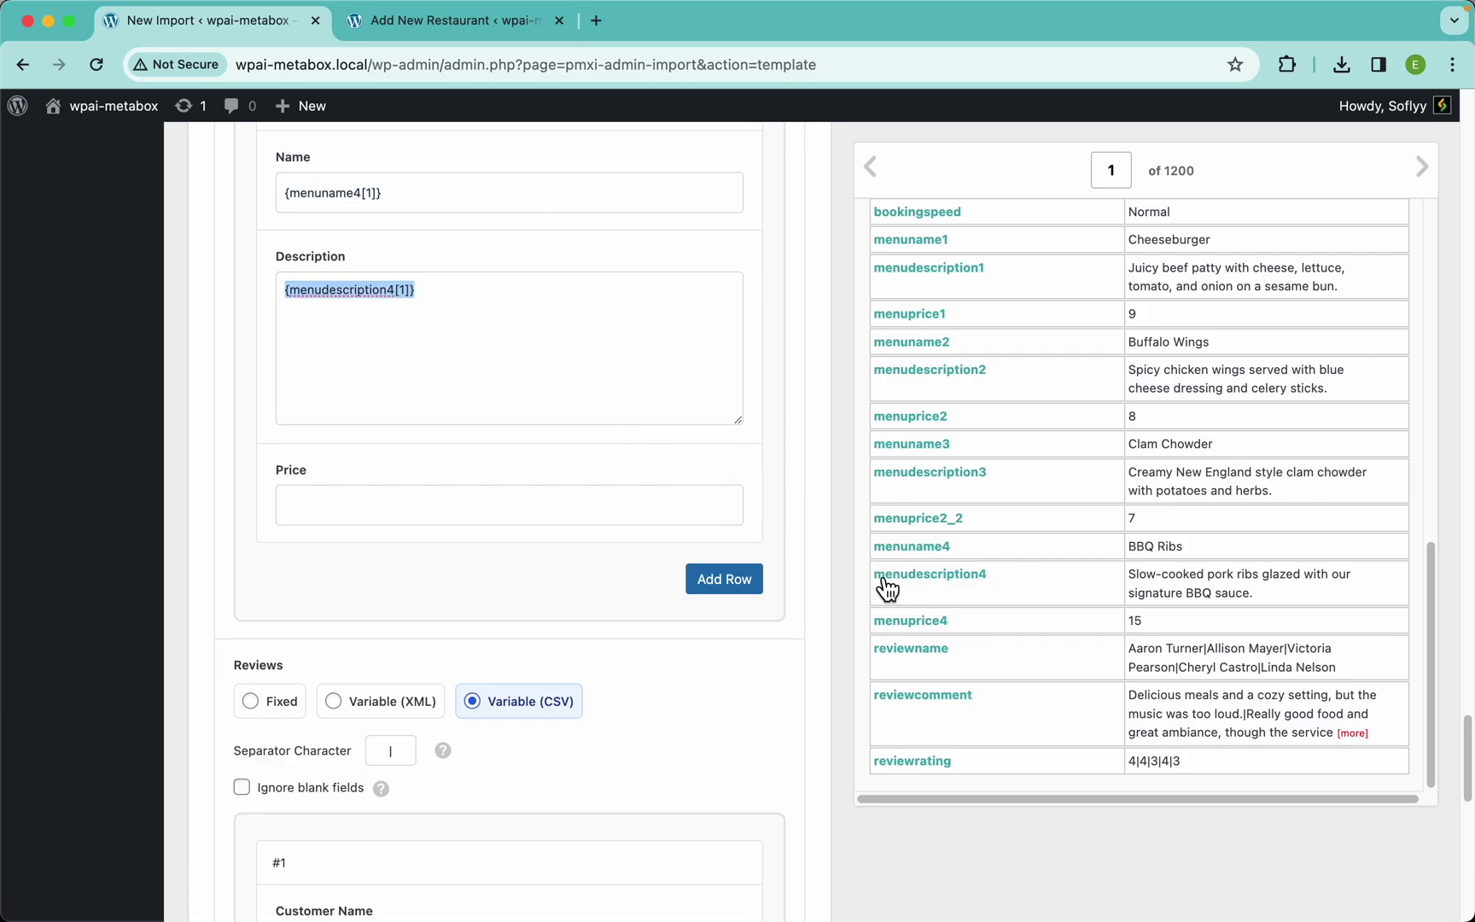
left_click_drag(902, 636, 570, 507)
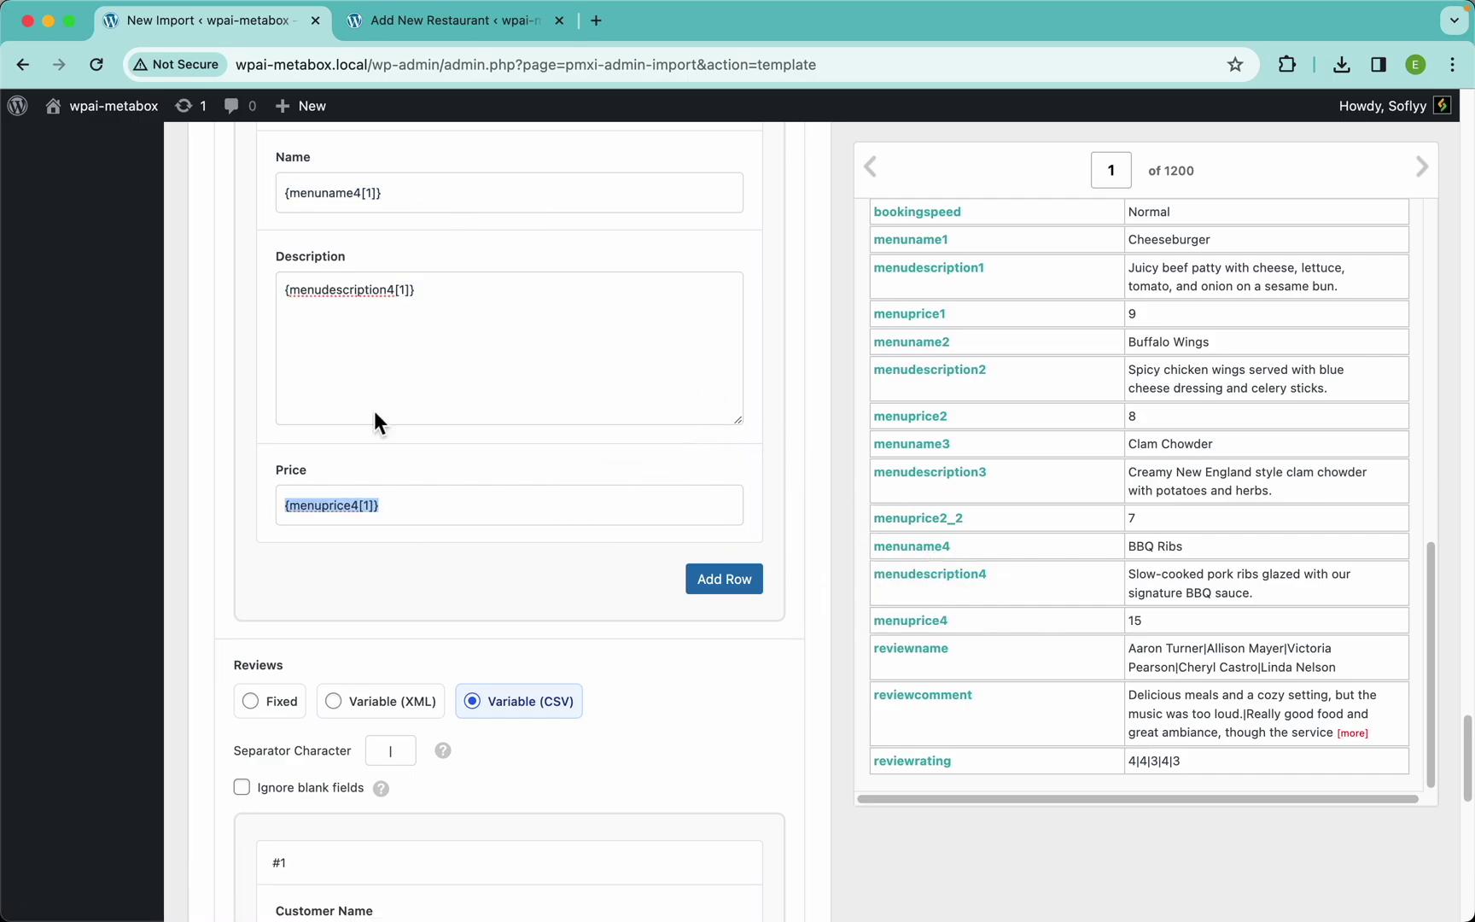
Compare the mapped Recommended Dishes rows with the Menu fields on the Add New Restaurant page, and return to the import
scroll(646, 494, "up", 15)
scroll(646, 494, "down", 3)
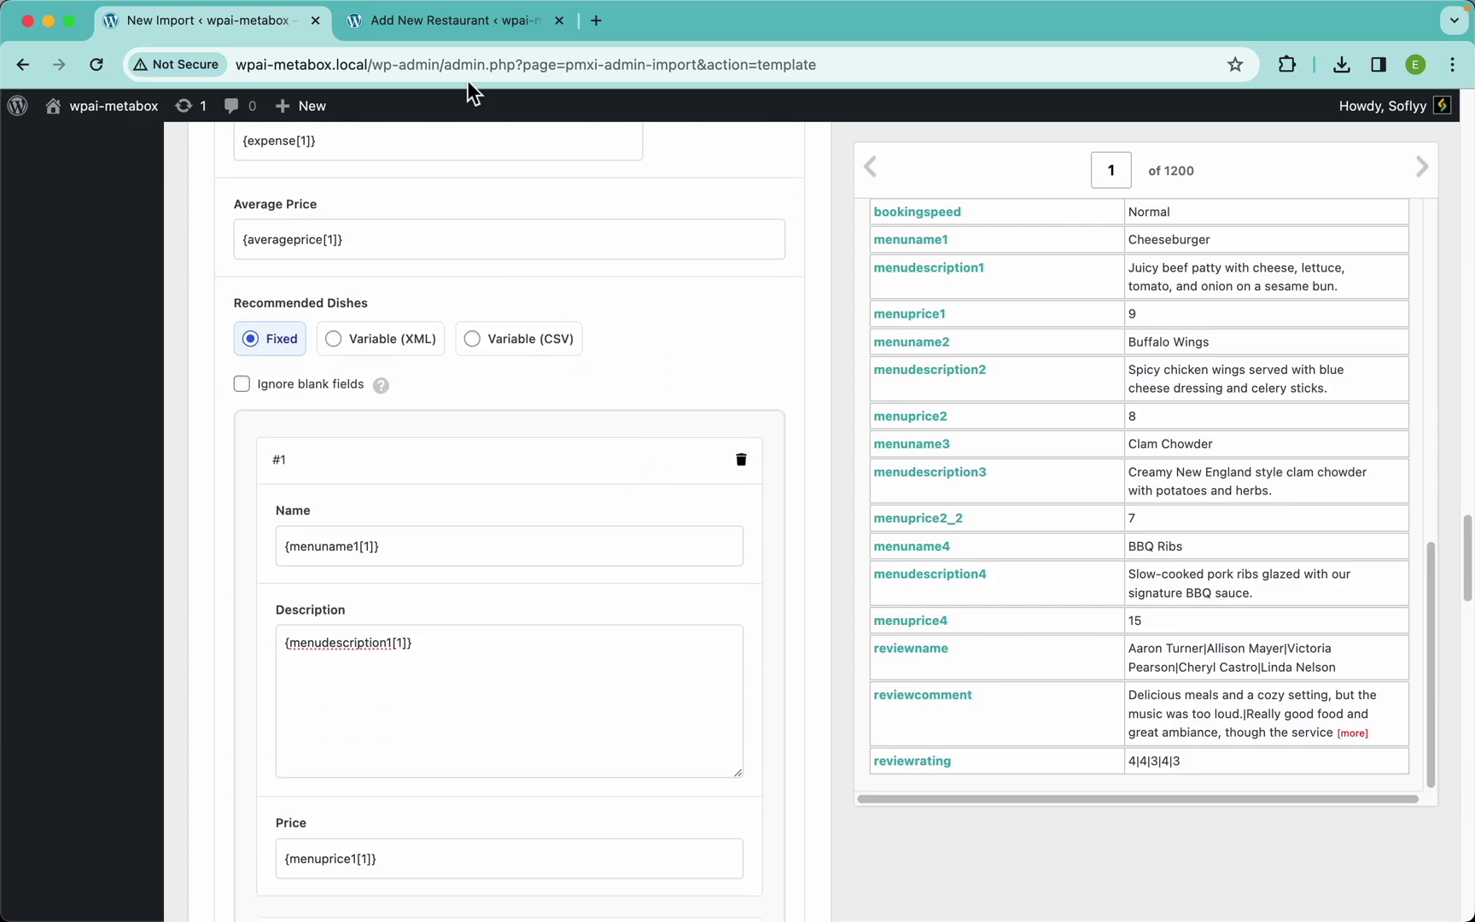
left_click(450, 24)
left_click(356, 565)
scroll(402, 635, "down", 10)
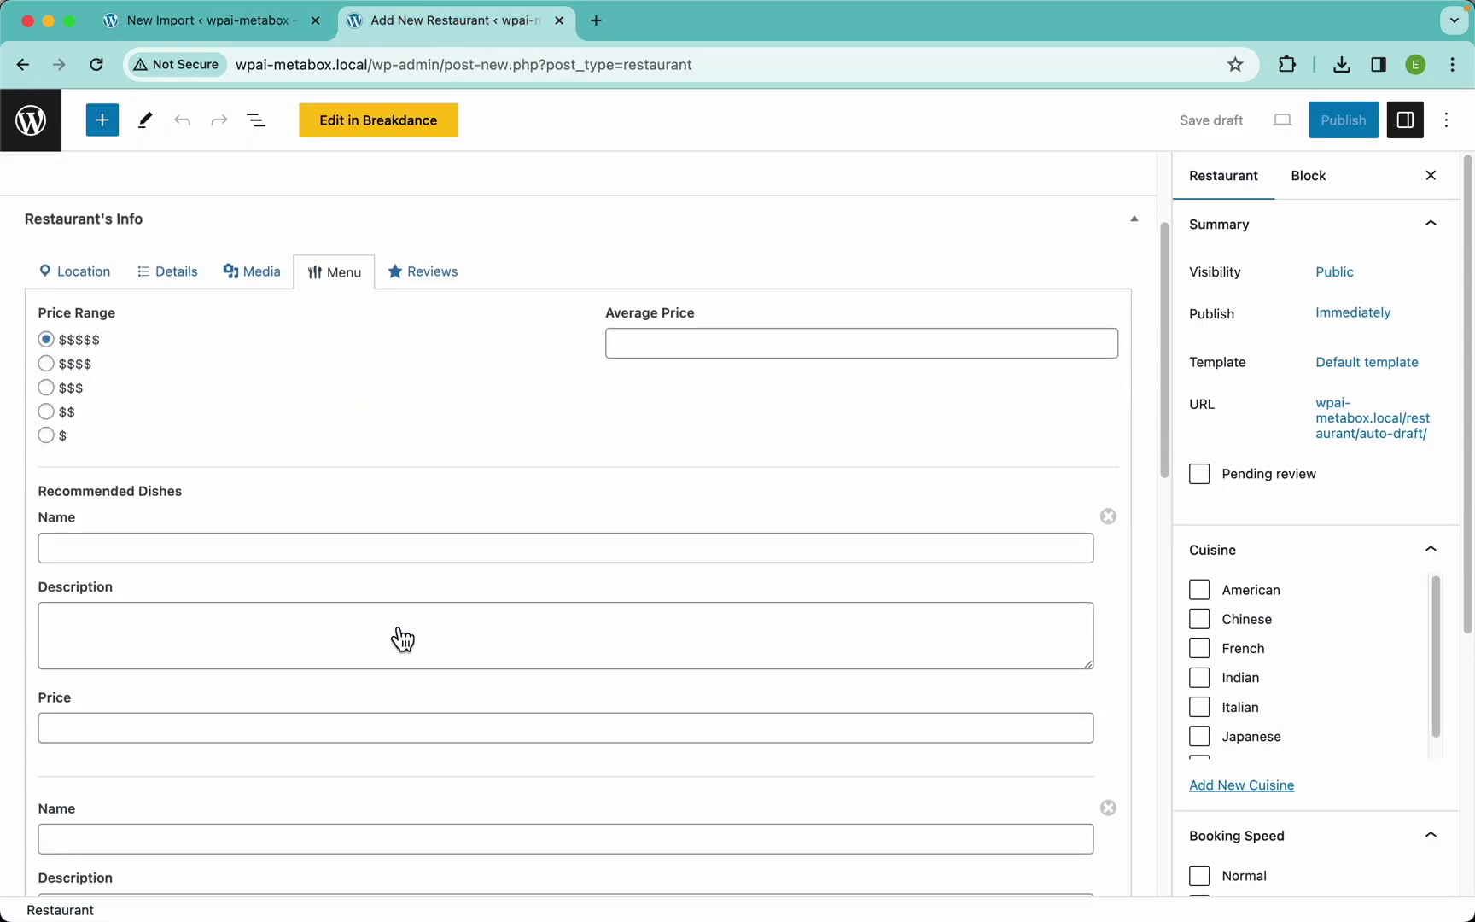
scroll(429, 529, "down", 5)
scroll(377, 457, "down", 3)
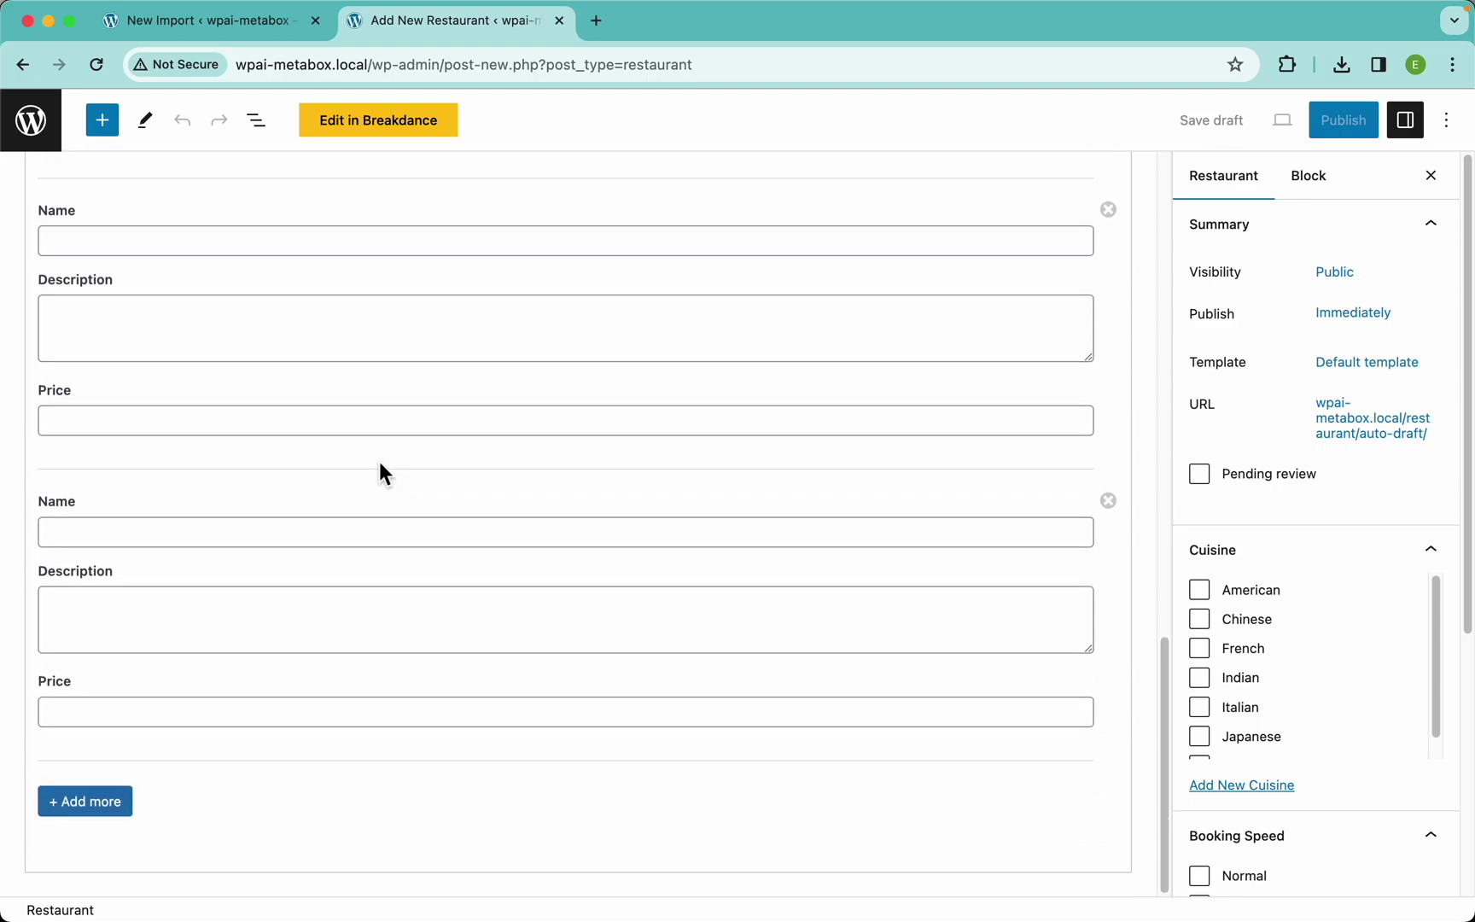
scroll(377, 457, "up", 15)
left_click(298, 33)
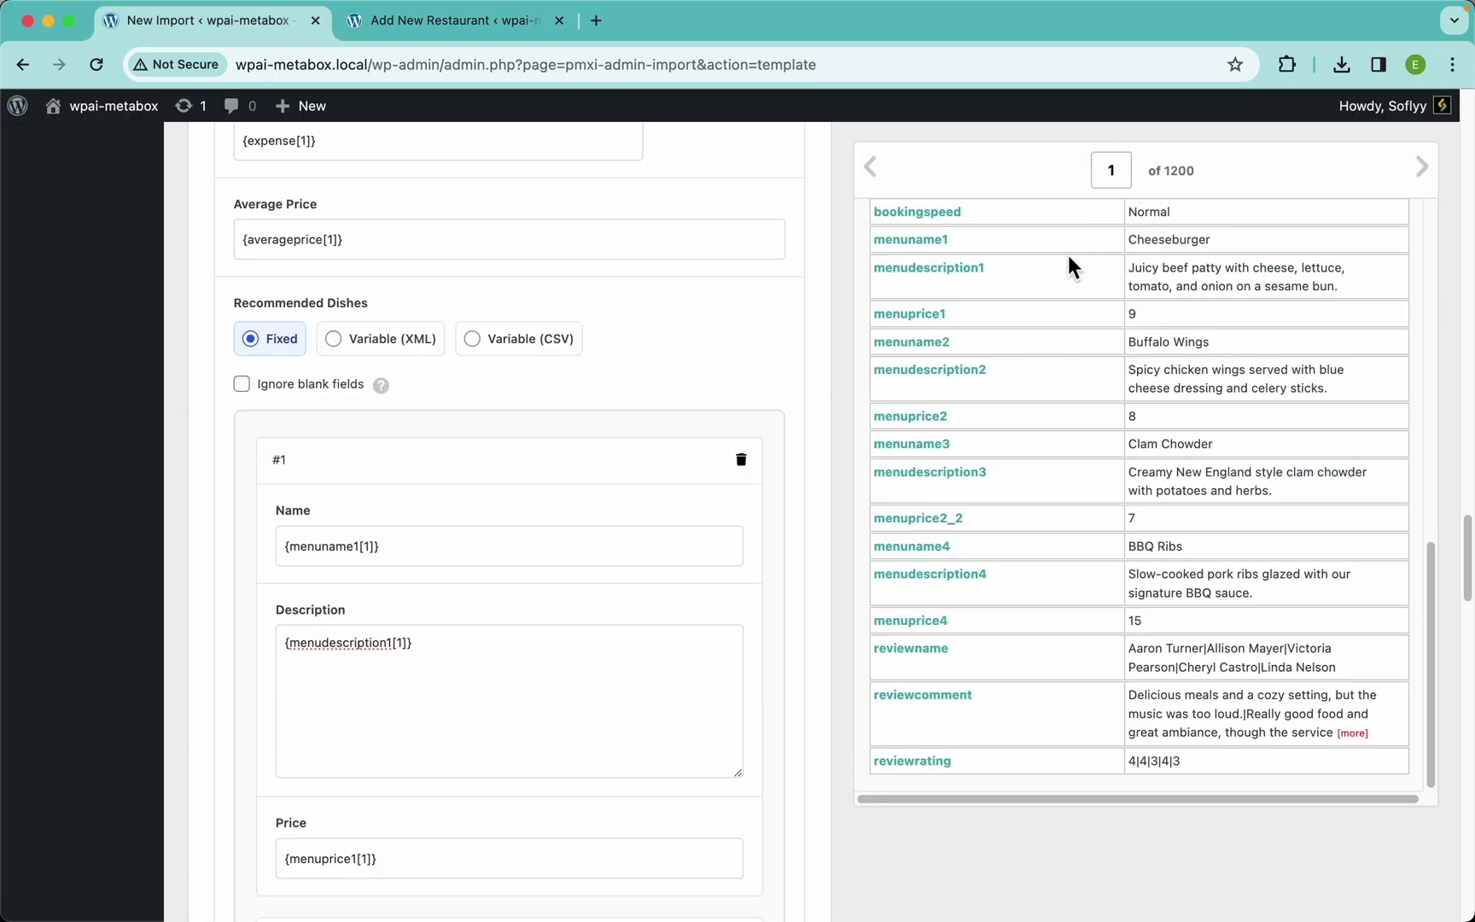
Examine how the reviewname, reviewcomment and reviewrating elements of record 1 separate individual reviews
scroll(493, 670, "down", 20)
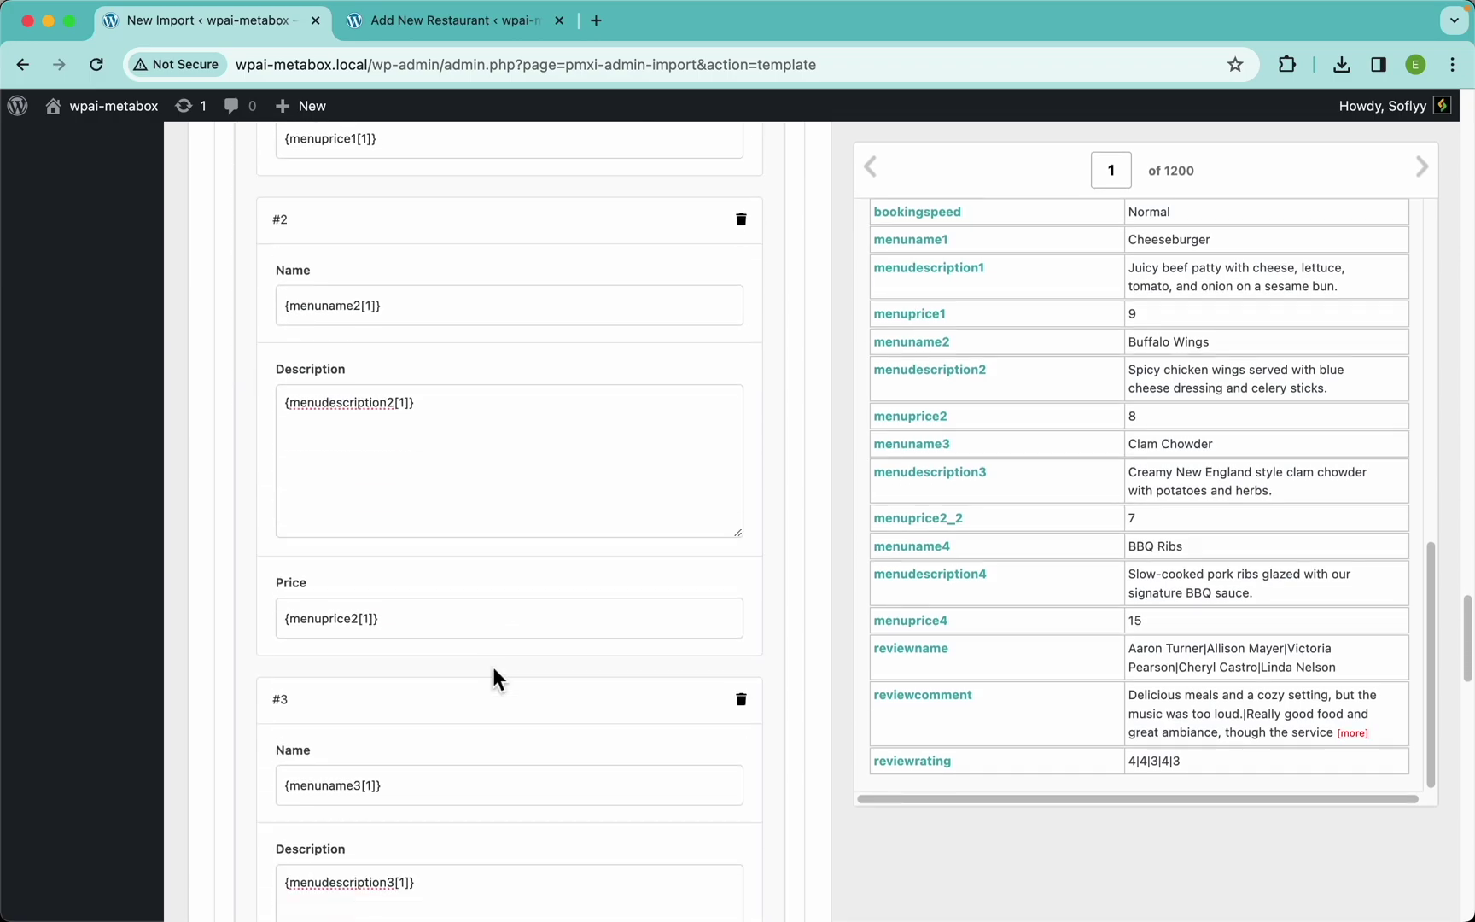
scroll(493, 670, "up", 1)
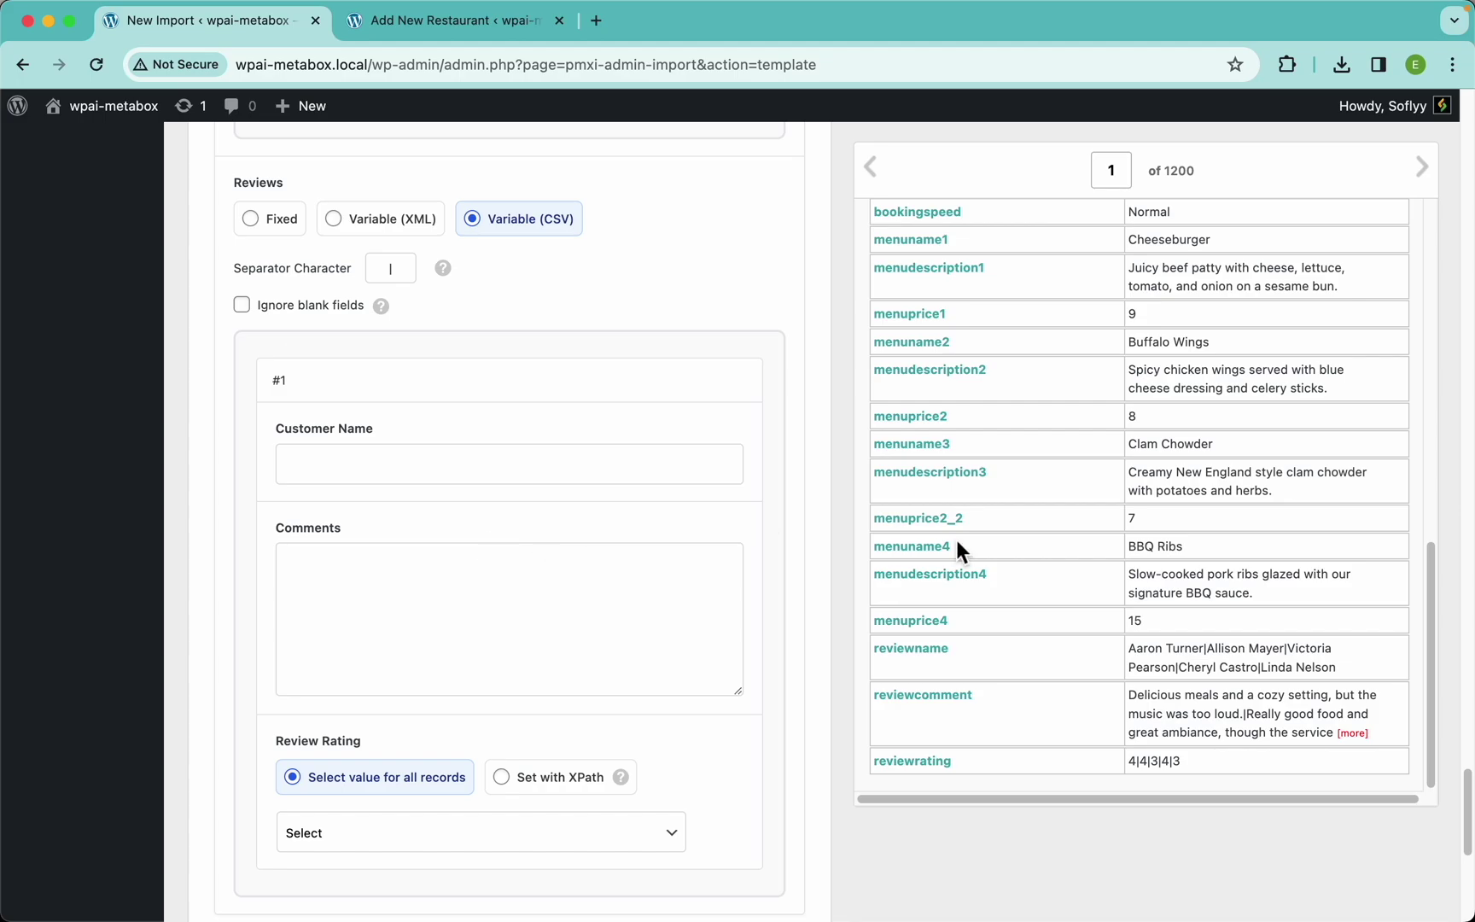
scroll(1029, 683, "up", 10)
scroll(1031, 688, "right", 5)
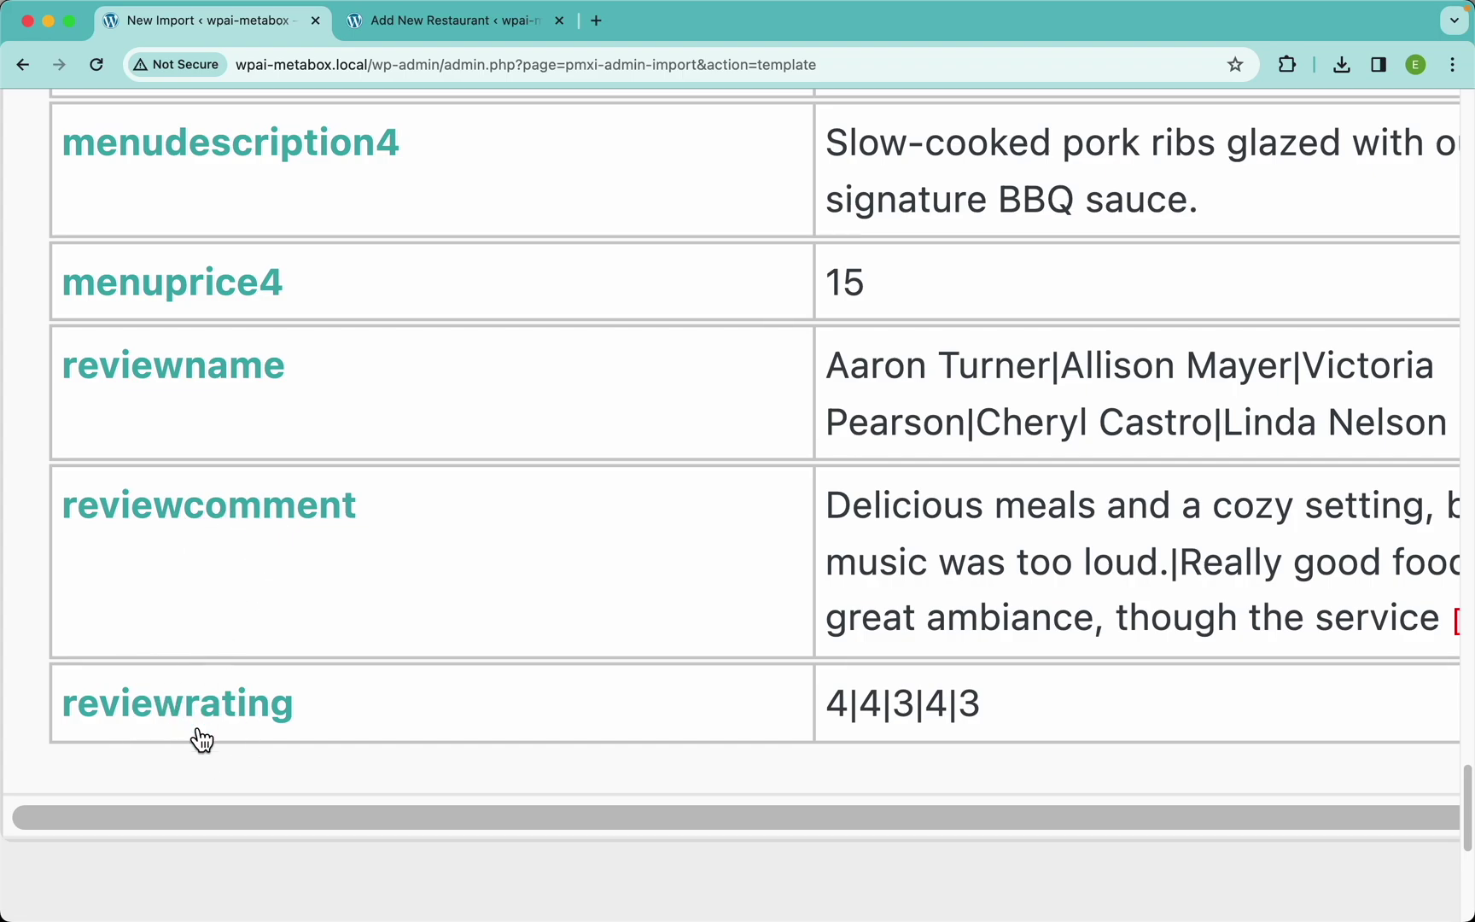
scroll(923, 462, "right", 2)
scroll(926, 473, "left", 2)
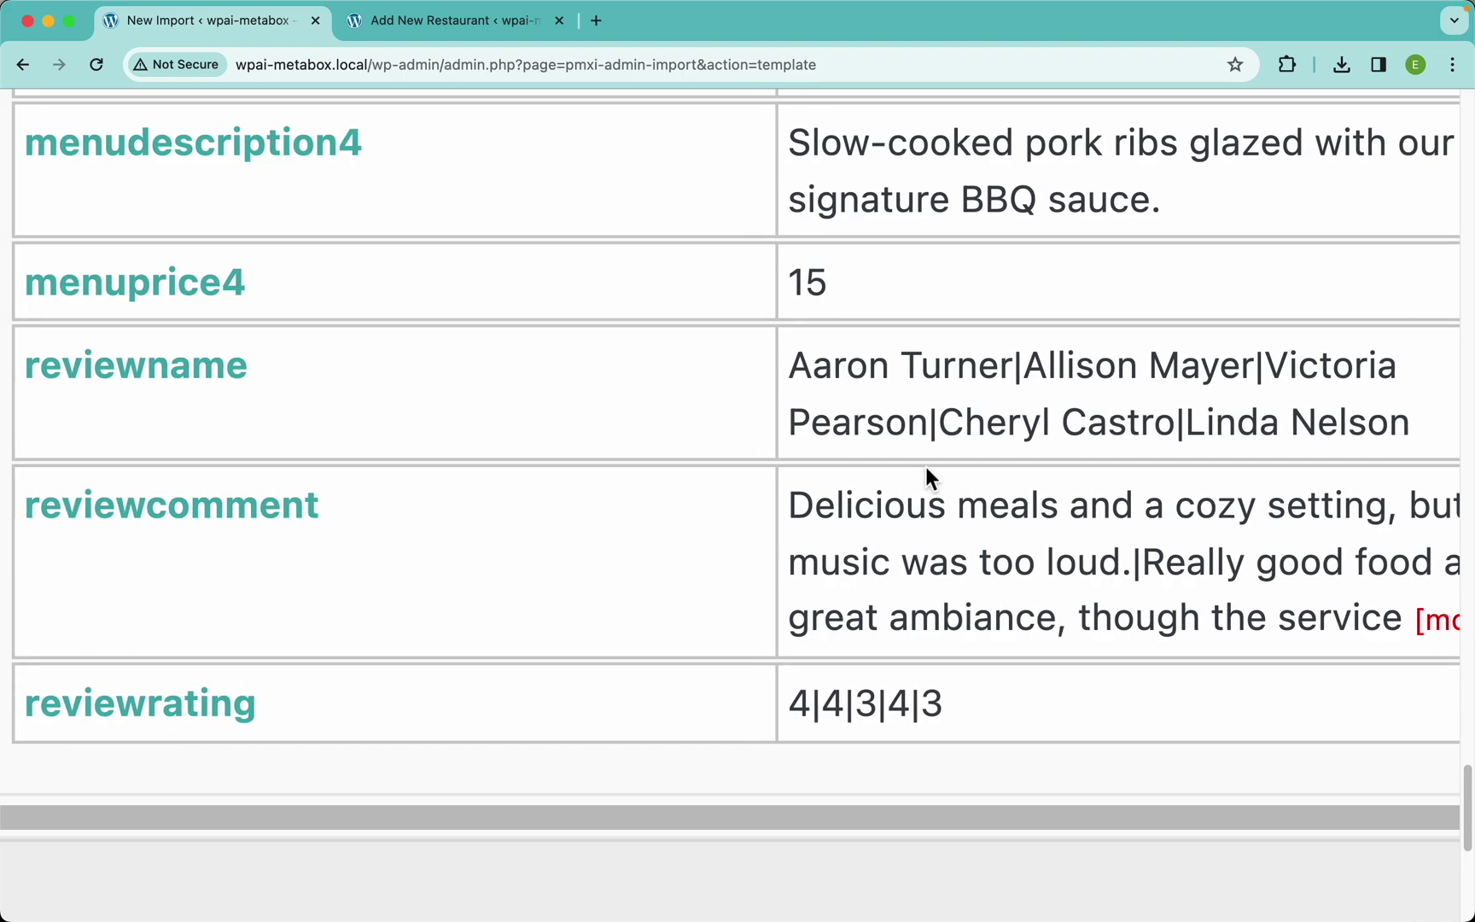
left_click_drag(1016, 367, 793, 373)
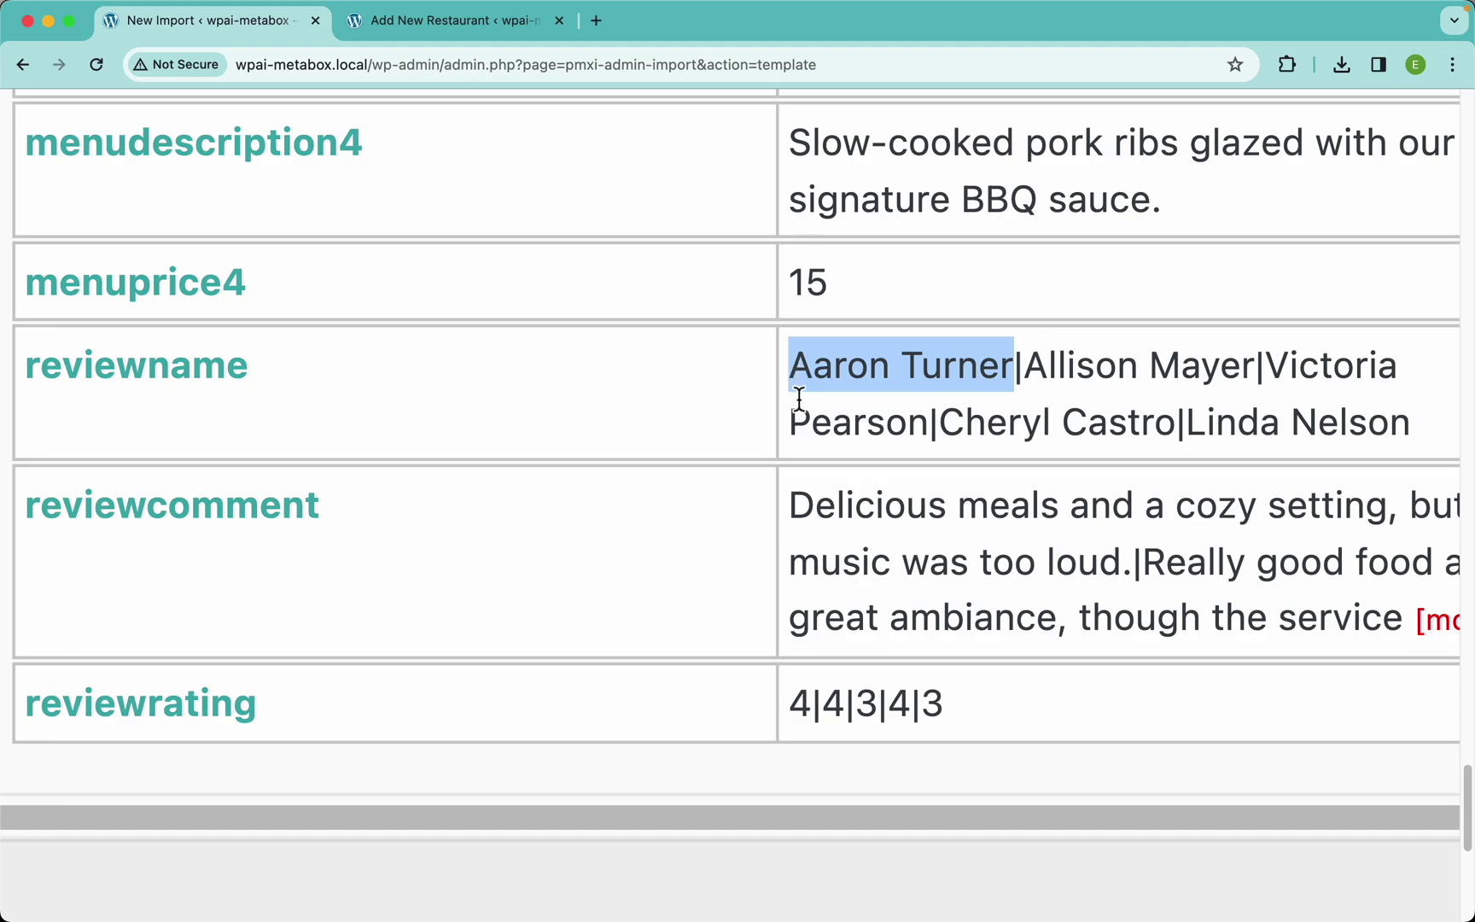
left_click_drag(797, 516, 1116, 569)
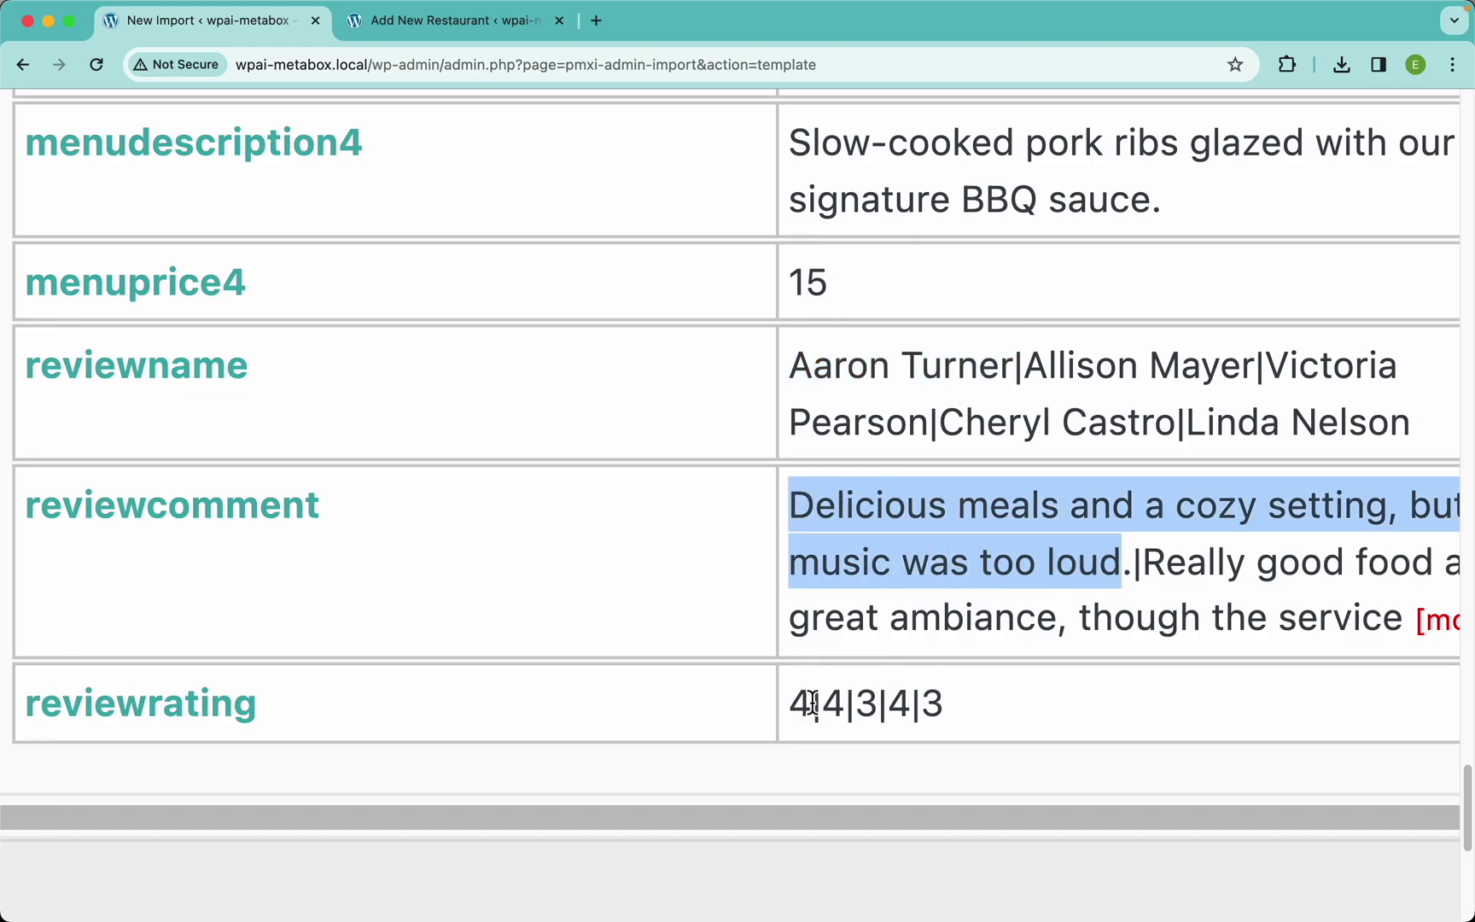
left_click_drag(812, 703, 799, 701)
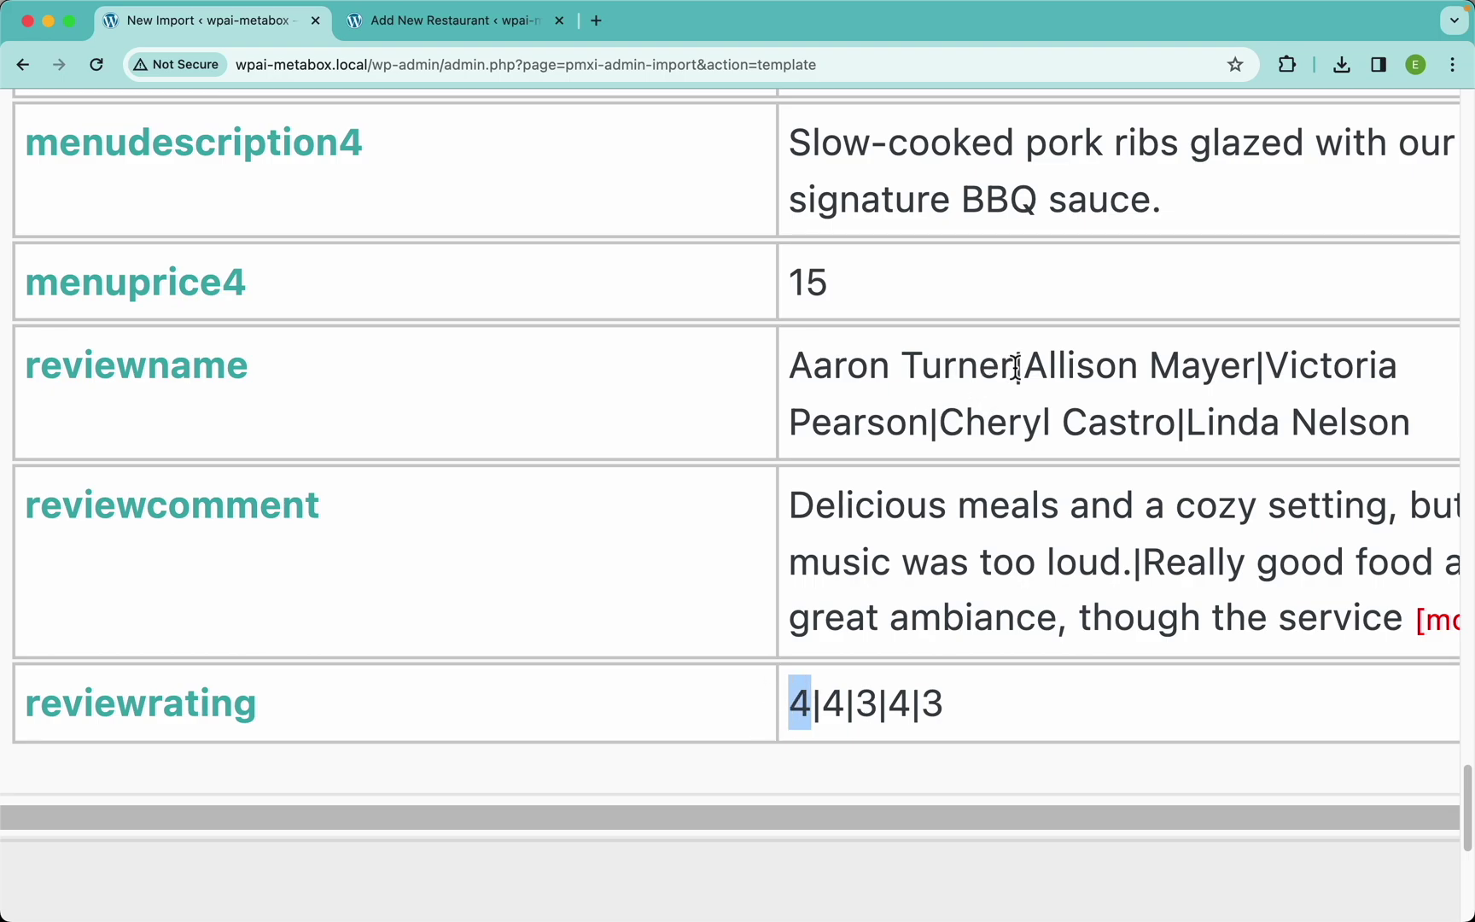
left_click_drag(1016, 367, 1028, 367)
left_click_drag(1253, 369, 1260, 376)
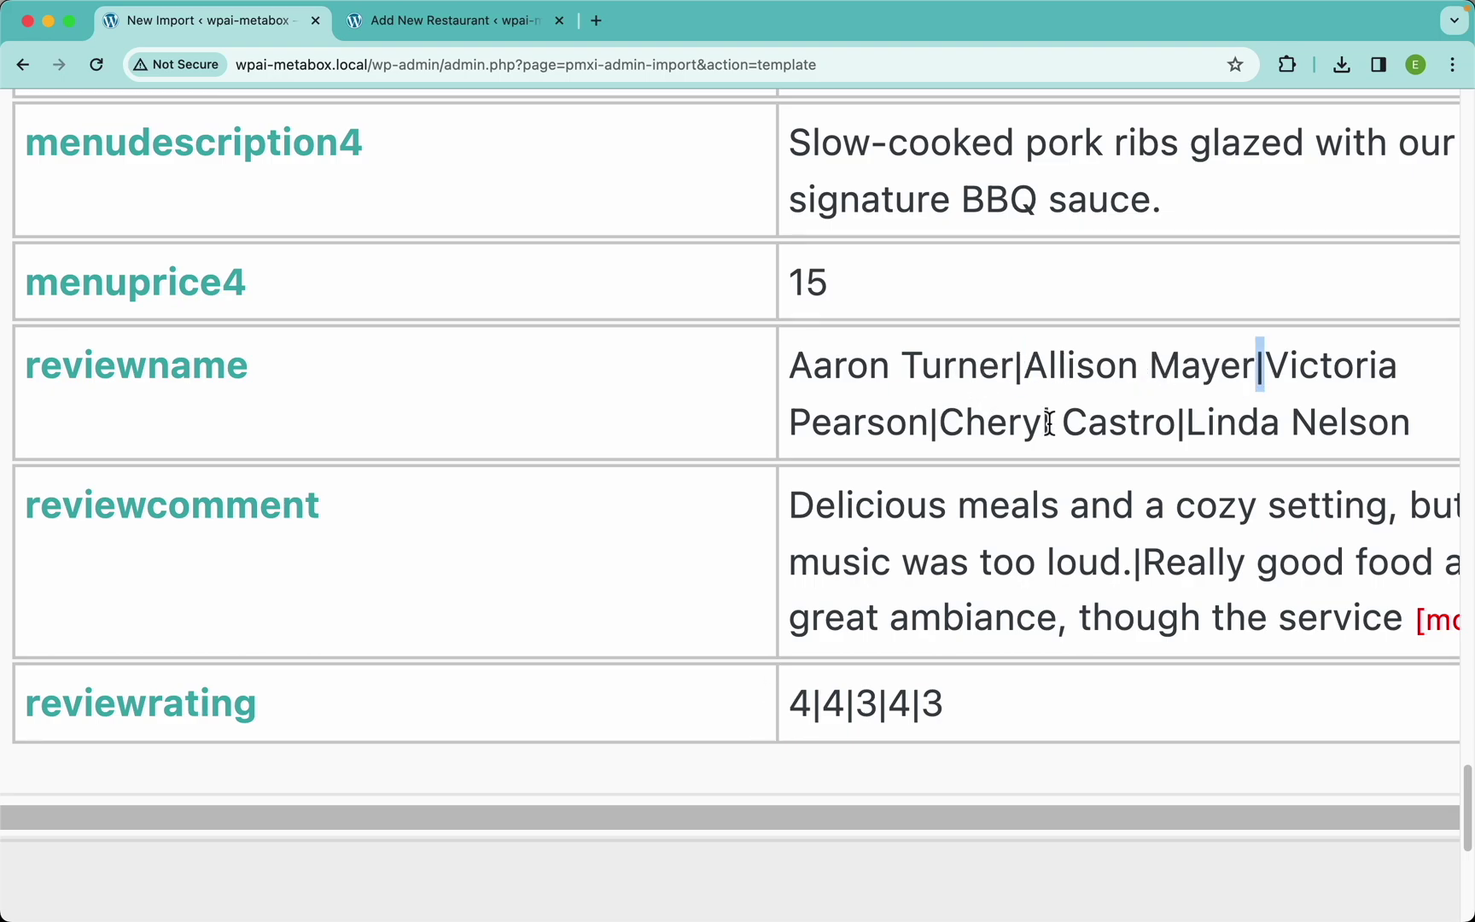
left_click_drag(939, 432, 927, 433)
left_click(1240, 378)
left_click_drag(1257, 373, 1023, 369)
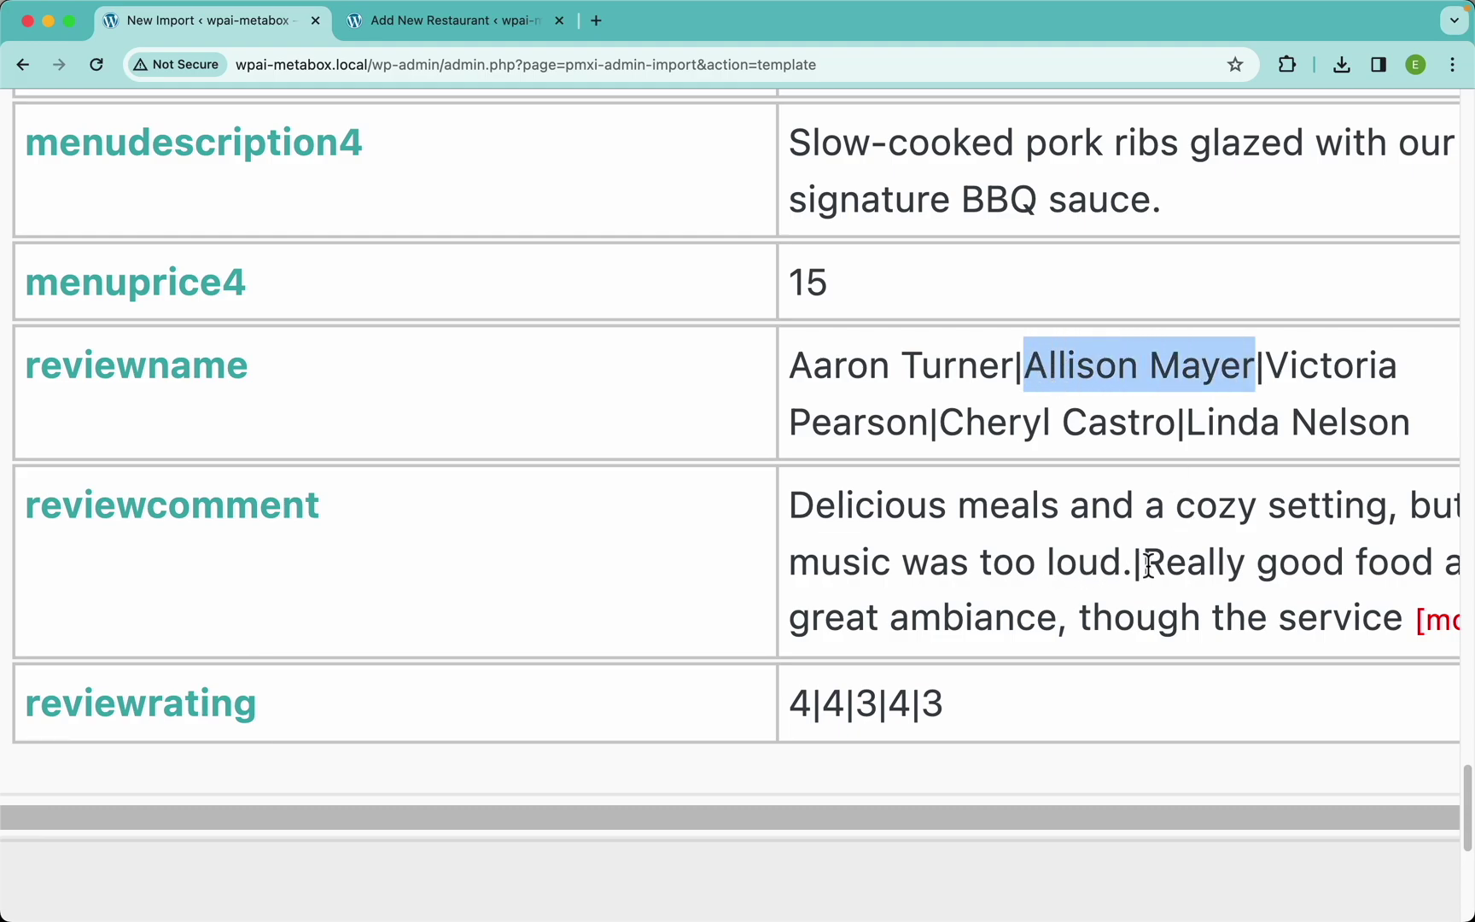
left_click(1149, 565)
left_click_drag(1150, 565, 1397, 613)
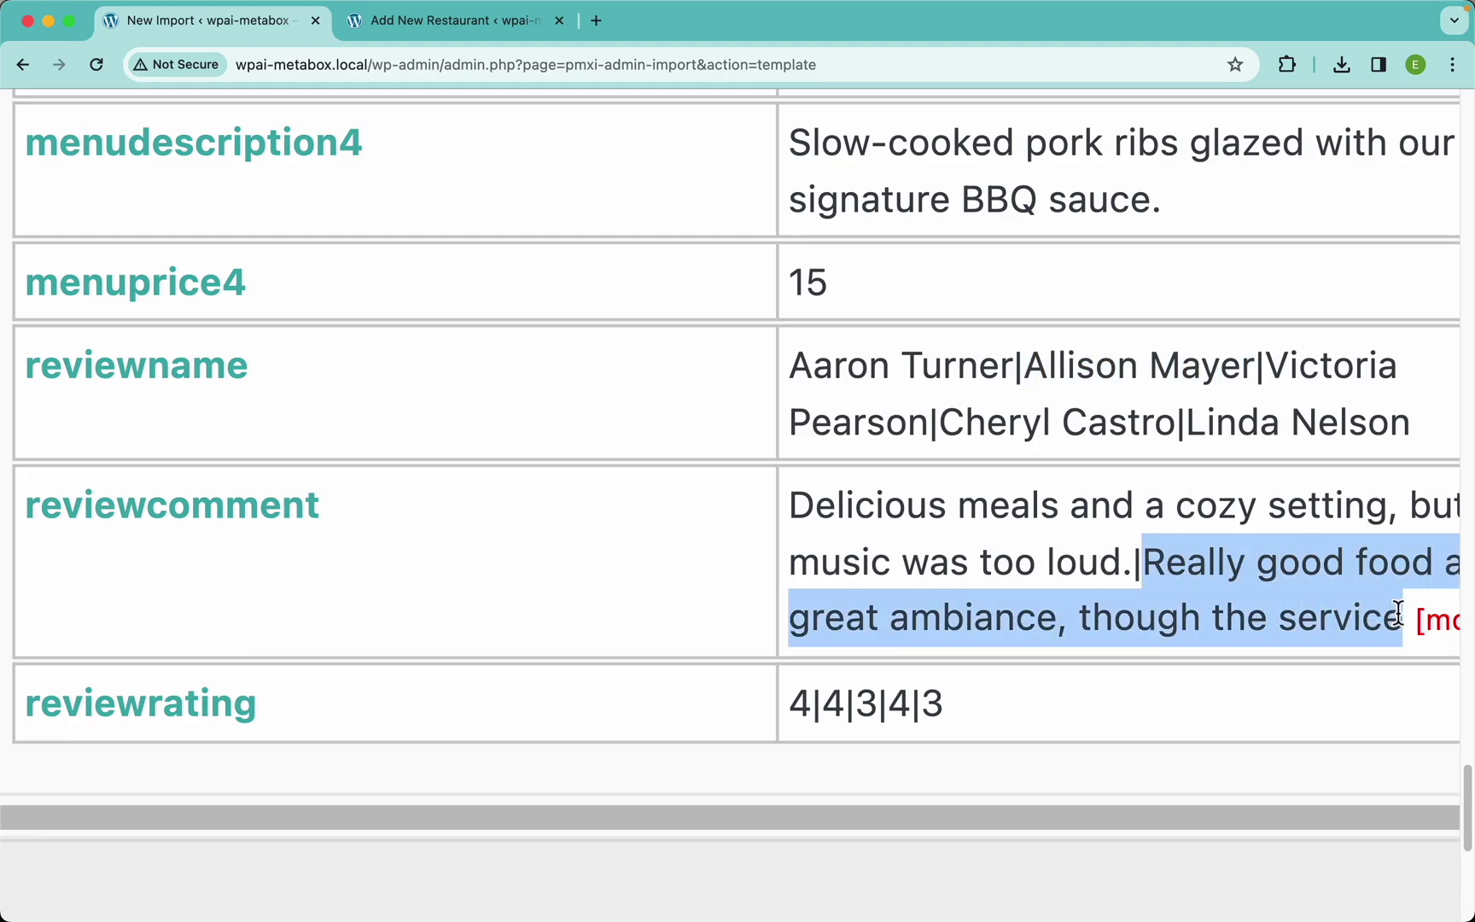
left_click_drag(844, 708, 828, 708)
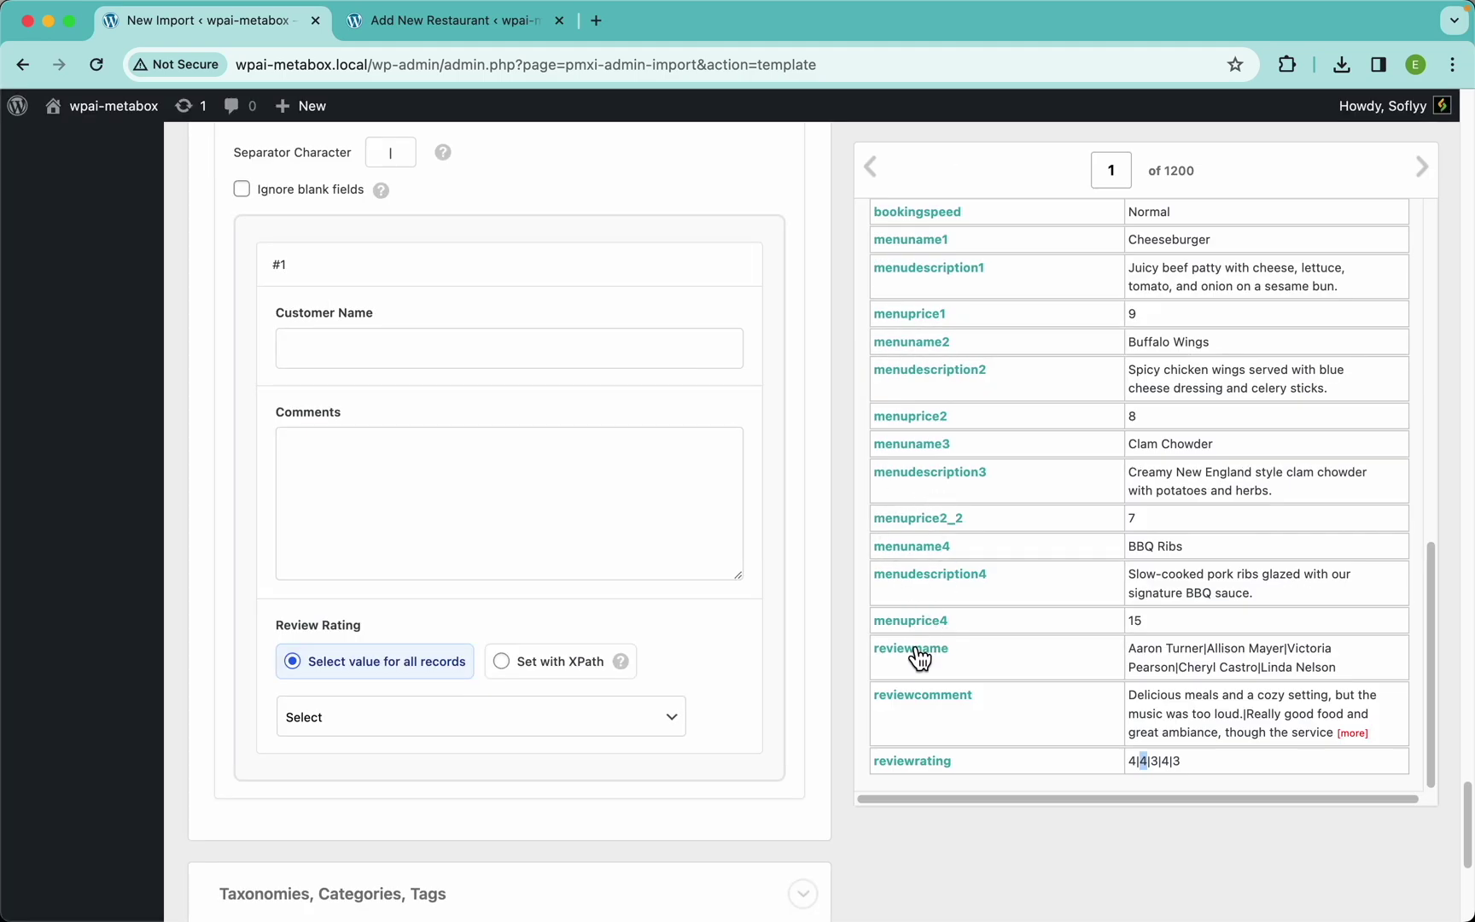
Map reviewname to Customer Name and reviewcomment to Comments, and set Review Rating with XPath using the reviewrating element
left_click_drag(920, 658, 597, 351)
left_click_drag(943, 717, 638, 510)
left_click(560, 676)
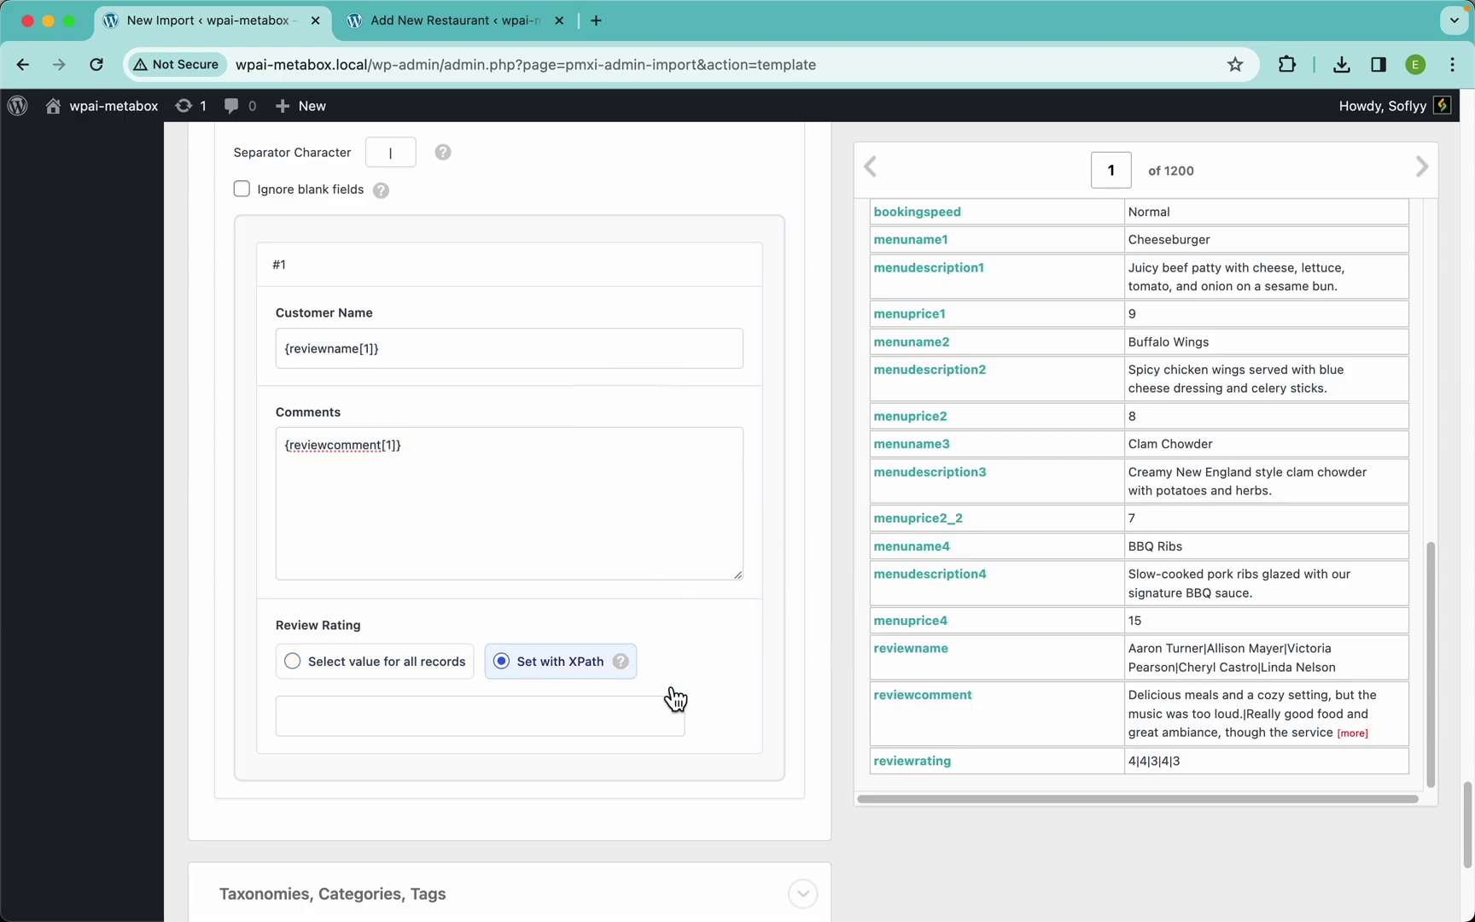
left_click_drag(911, 775, 565, 722)
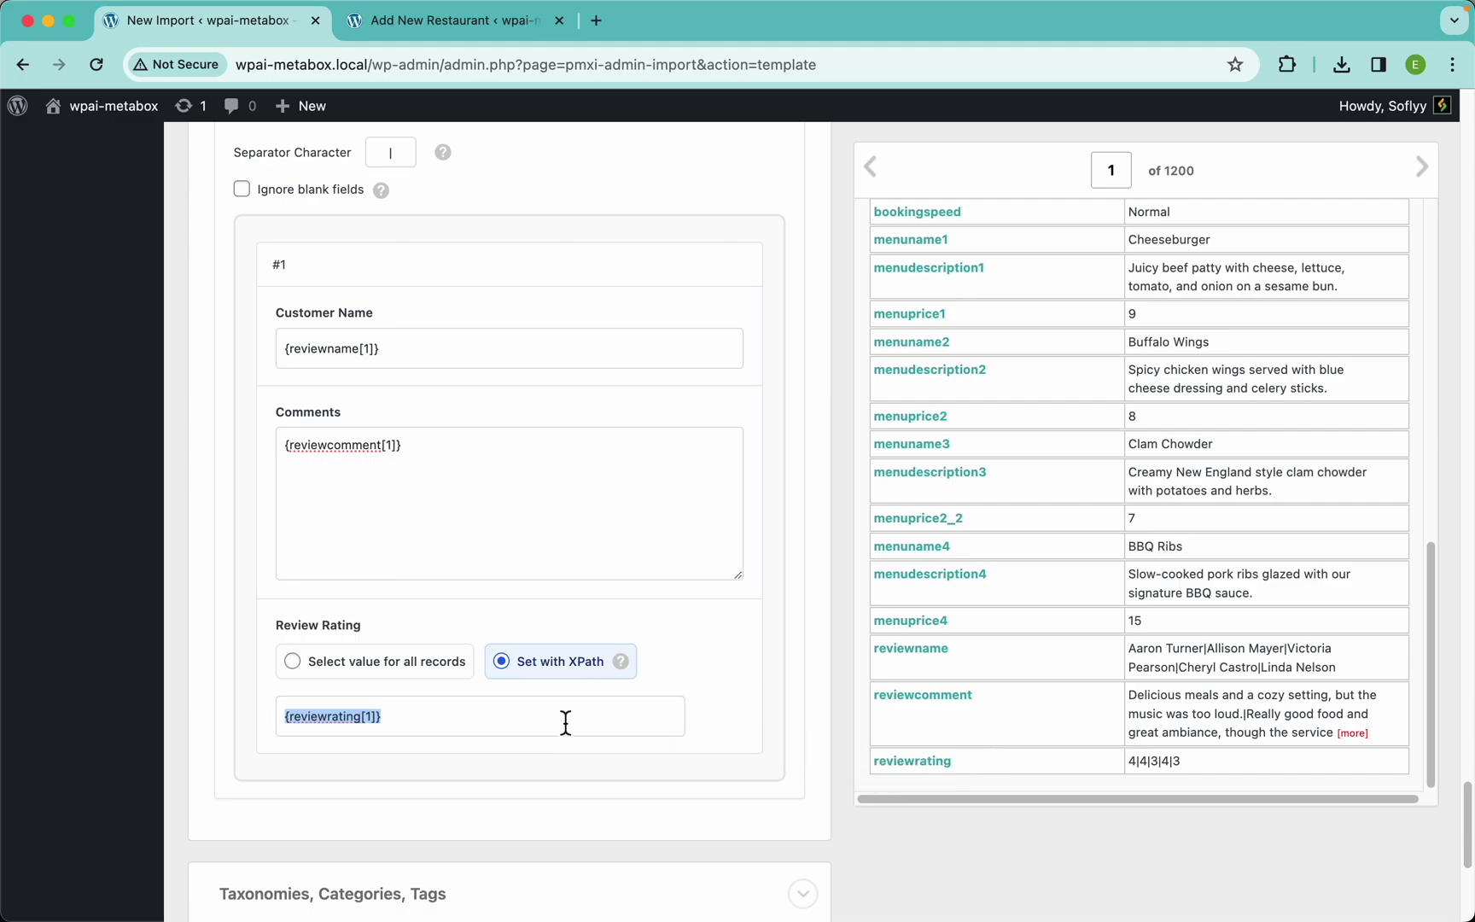
Check the Reviews separator setting, and compare the review elements across records 1 to 4 before returning to record 1
scroll(454, 330, "up", 2)
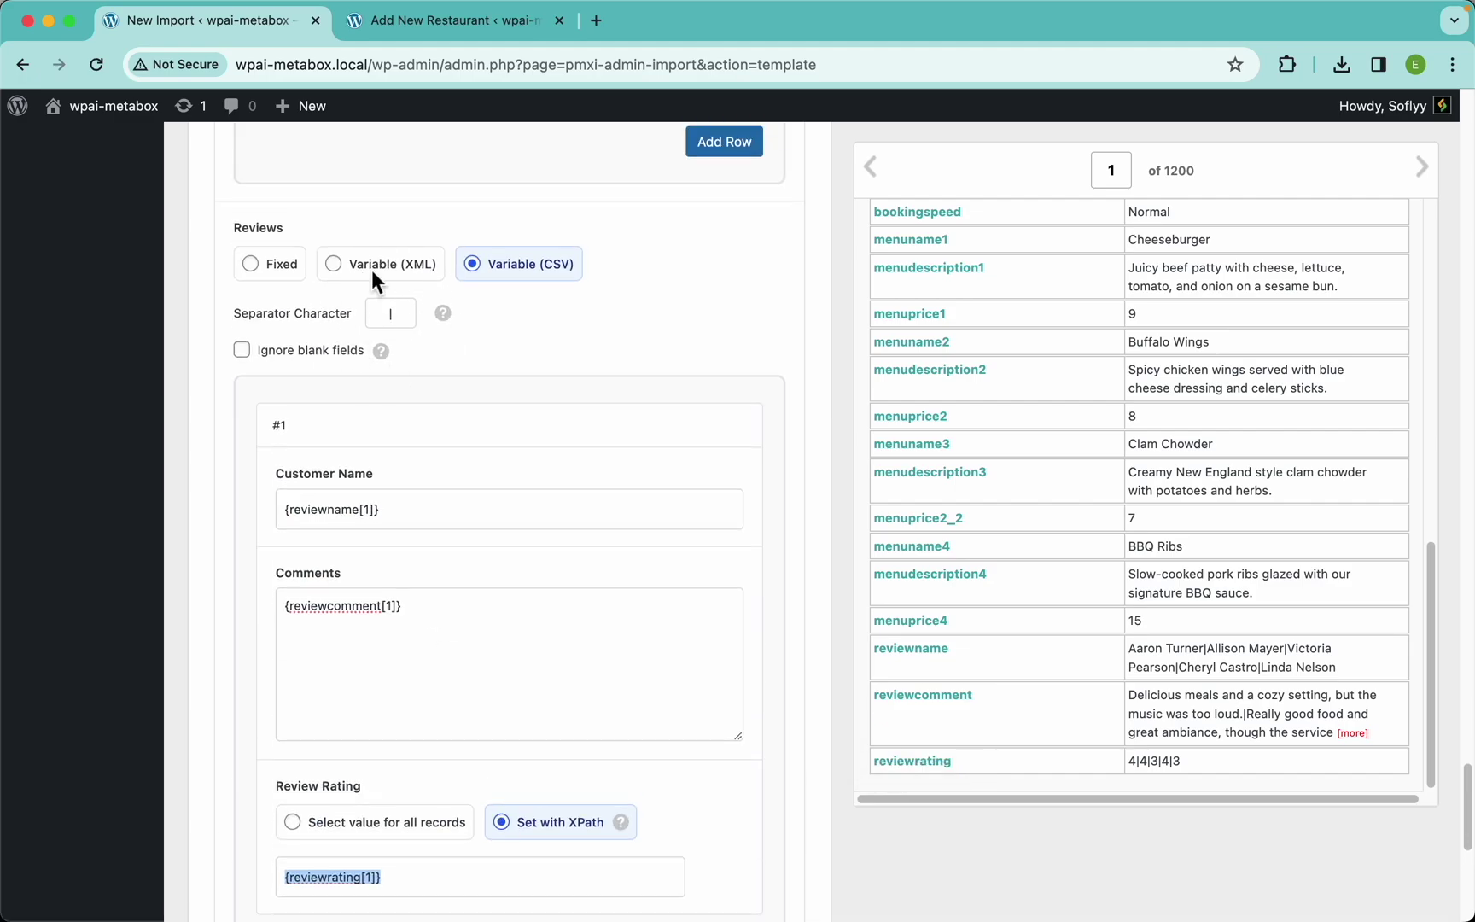
scroll(546, 523, "down", 1)
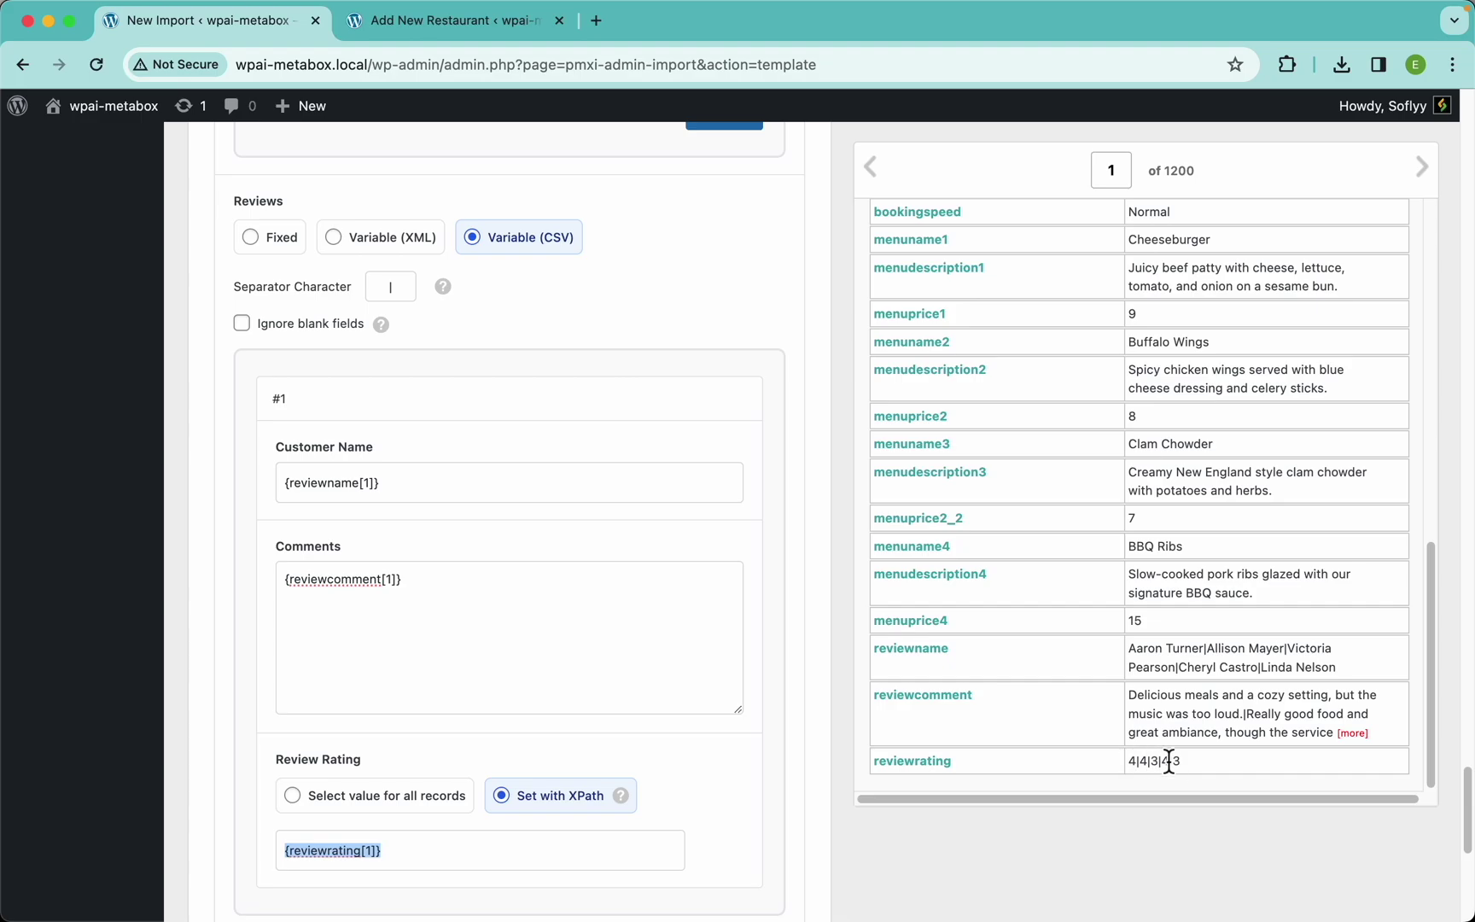
scroll(1218, 542, "up", 10)
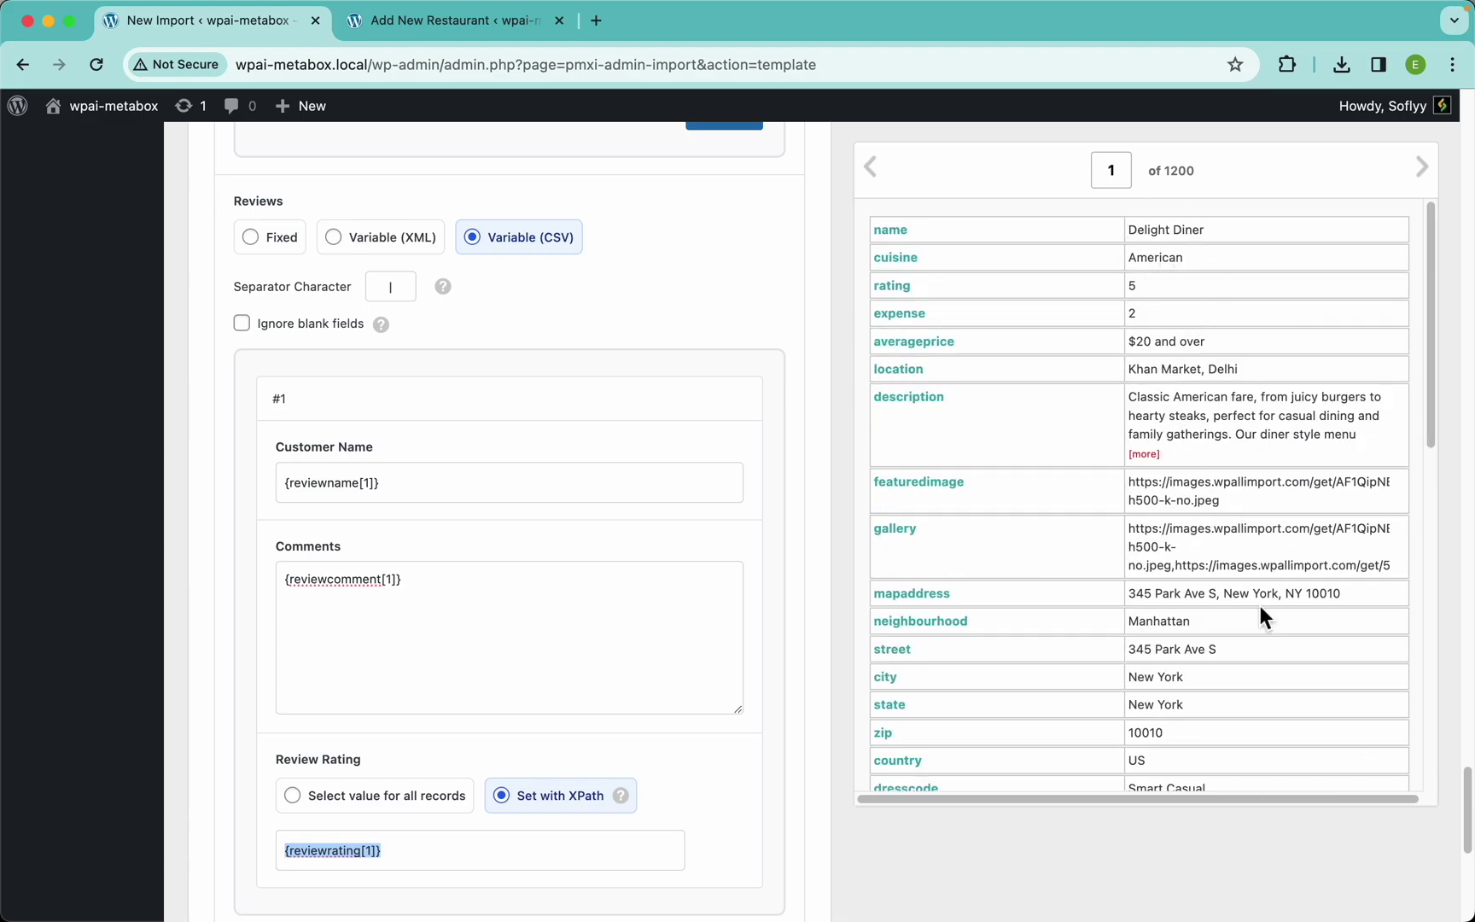
scroll(1260, 605, "down", 10)
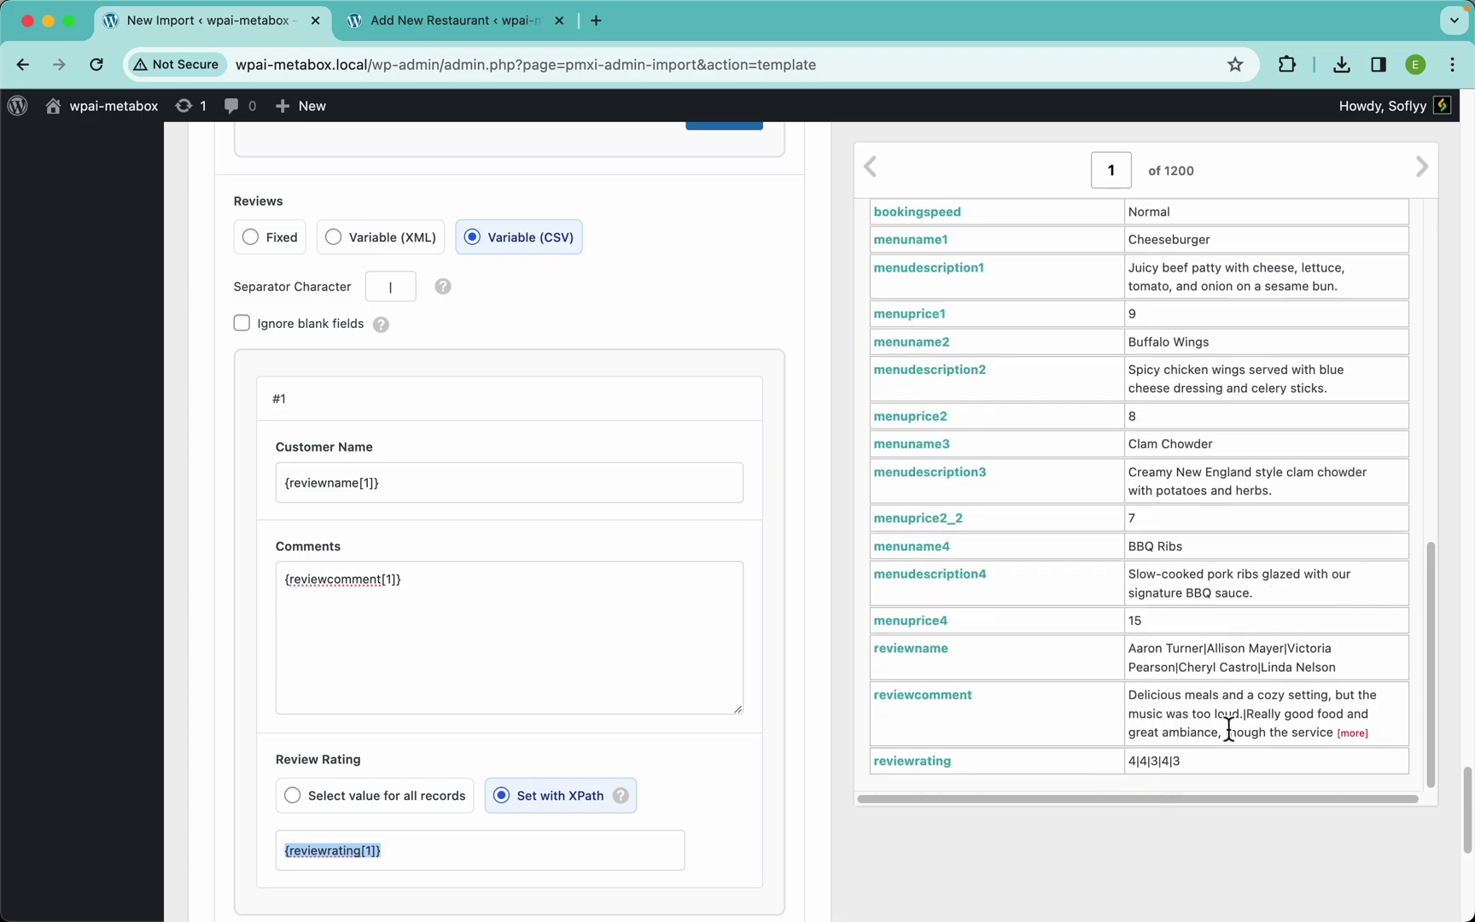
left_click(1422, 170)
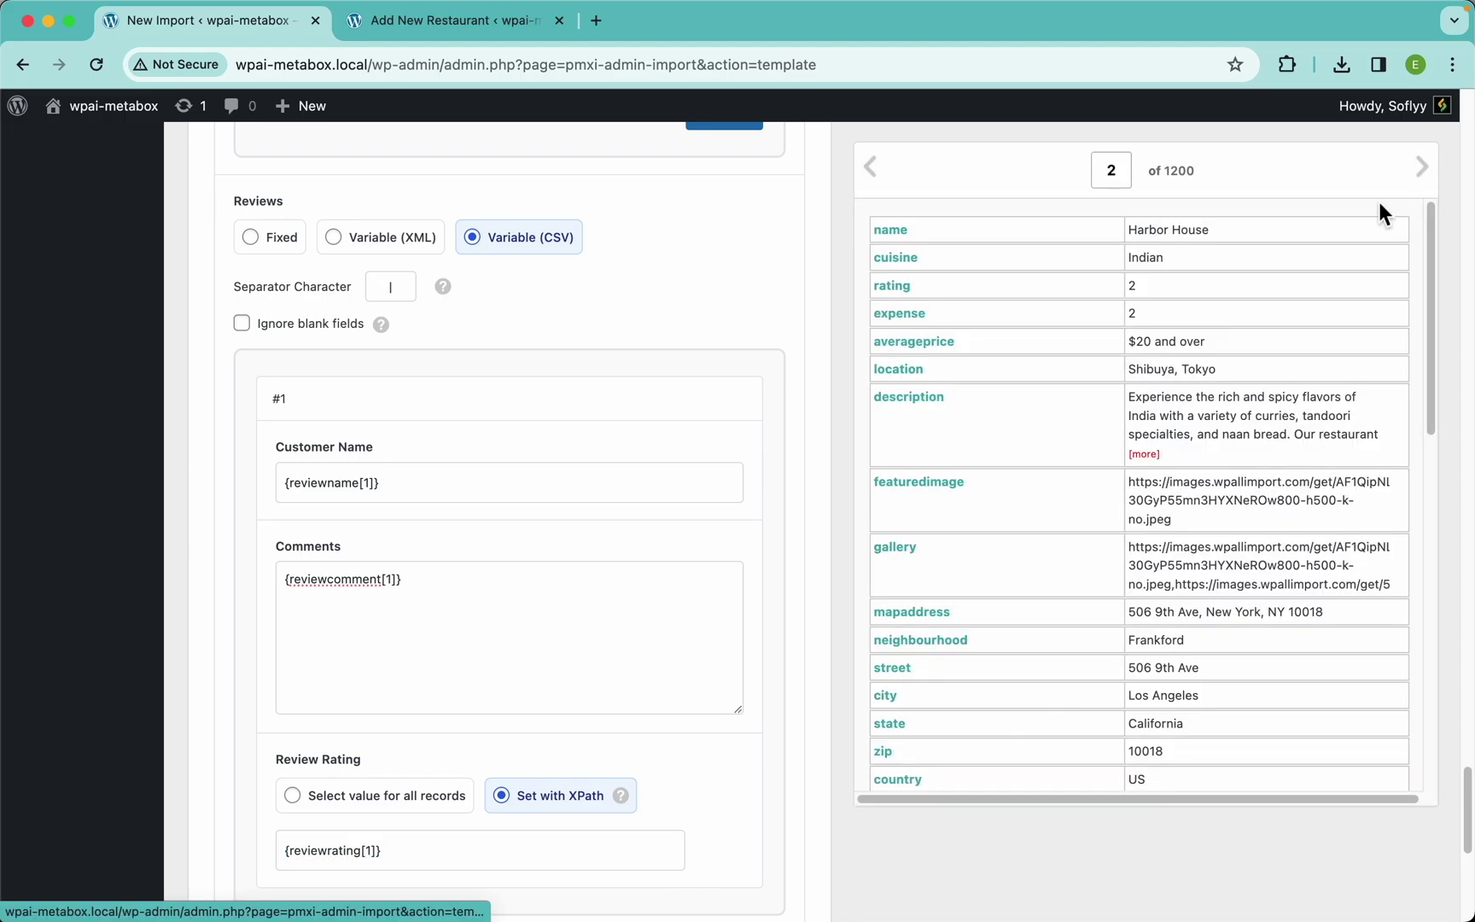
scroll(1146, 504, "down", 10)
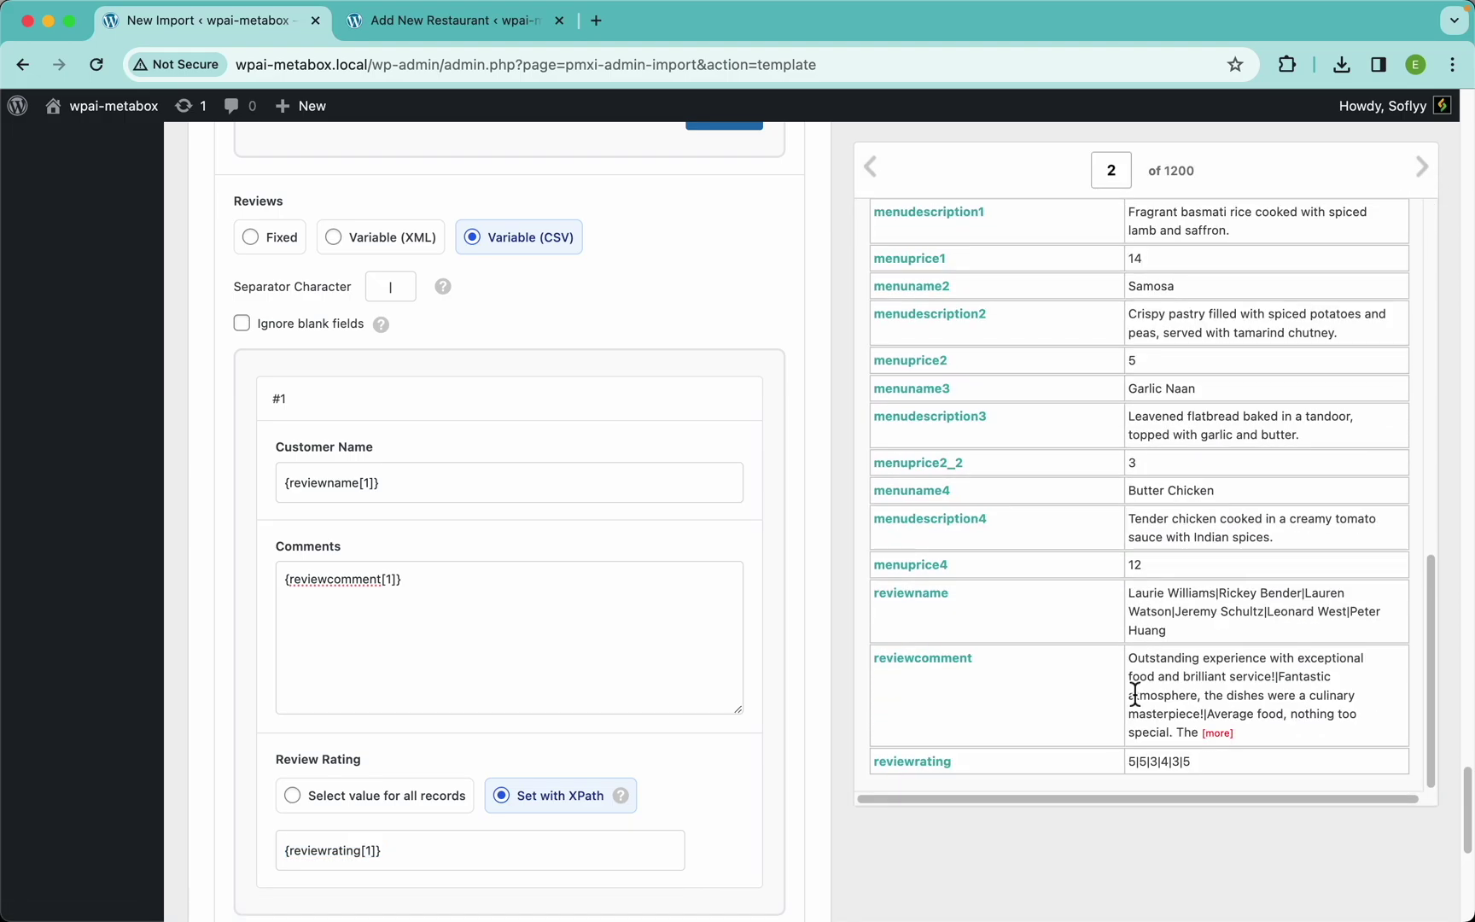
left_click(1422, 169)
scroll(1193, 504, "down", 10)
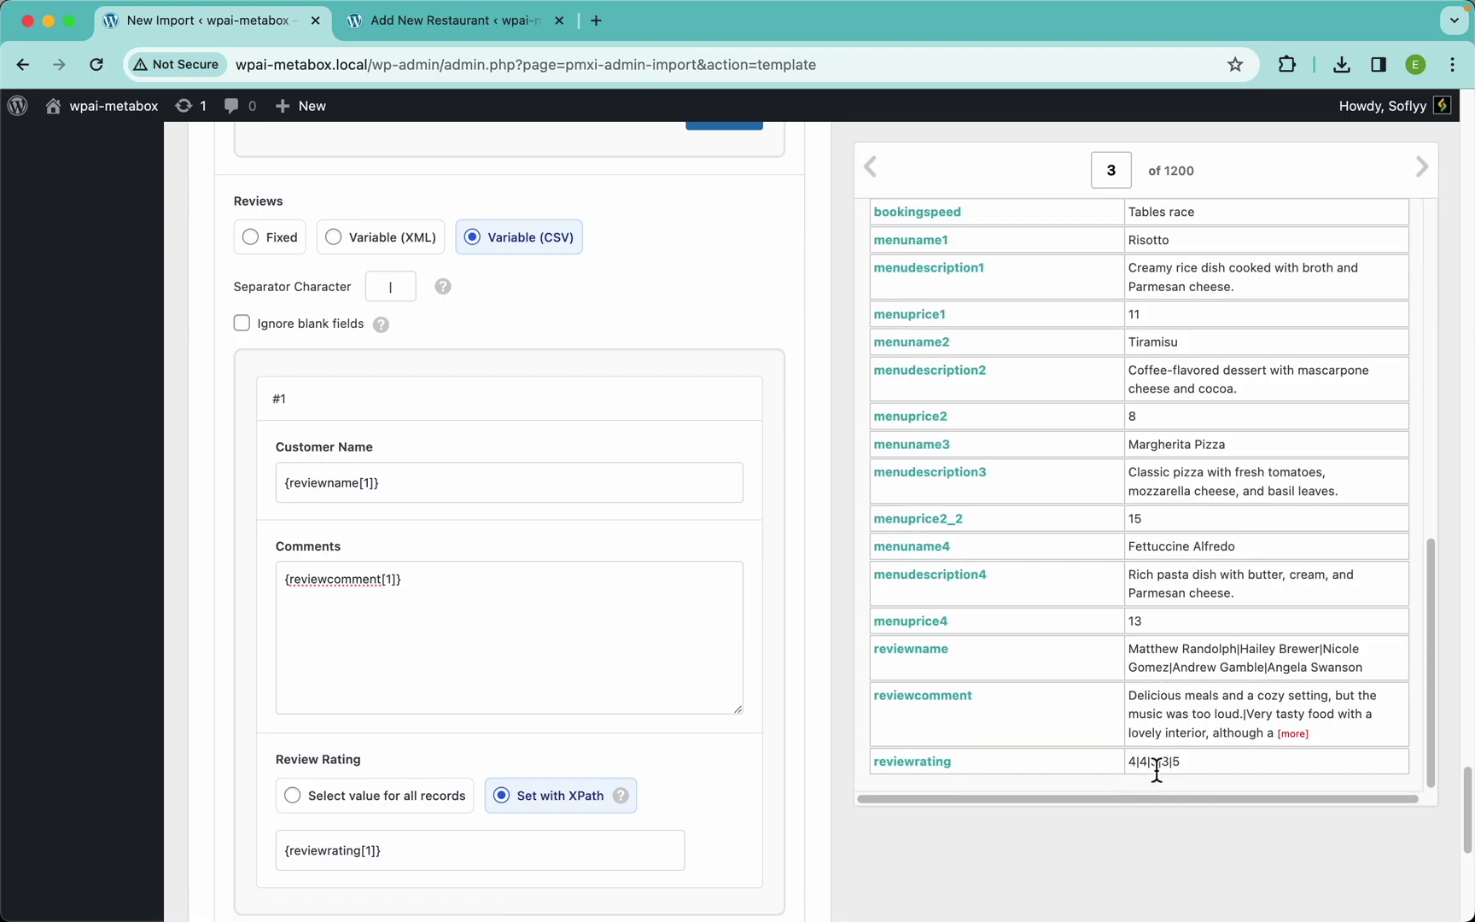
scroll(1345, 495, "up", 5)
scroll(1344, 495, "up", 5)
left_click(1422, 169)
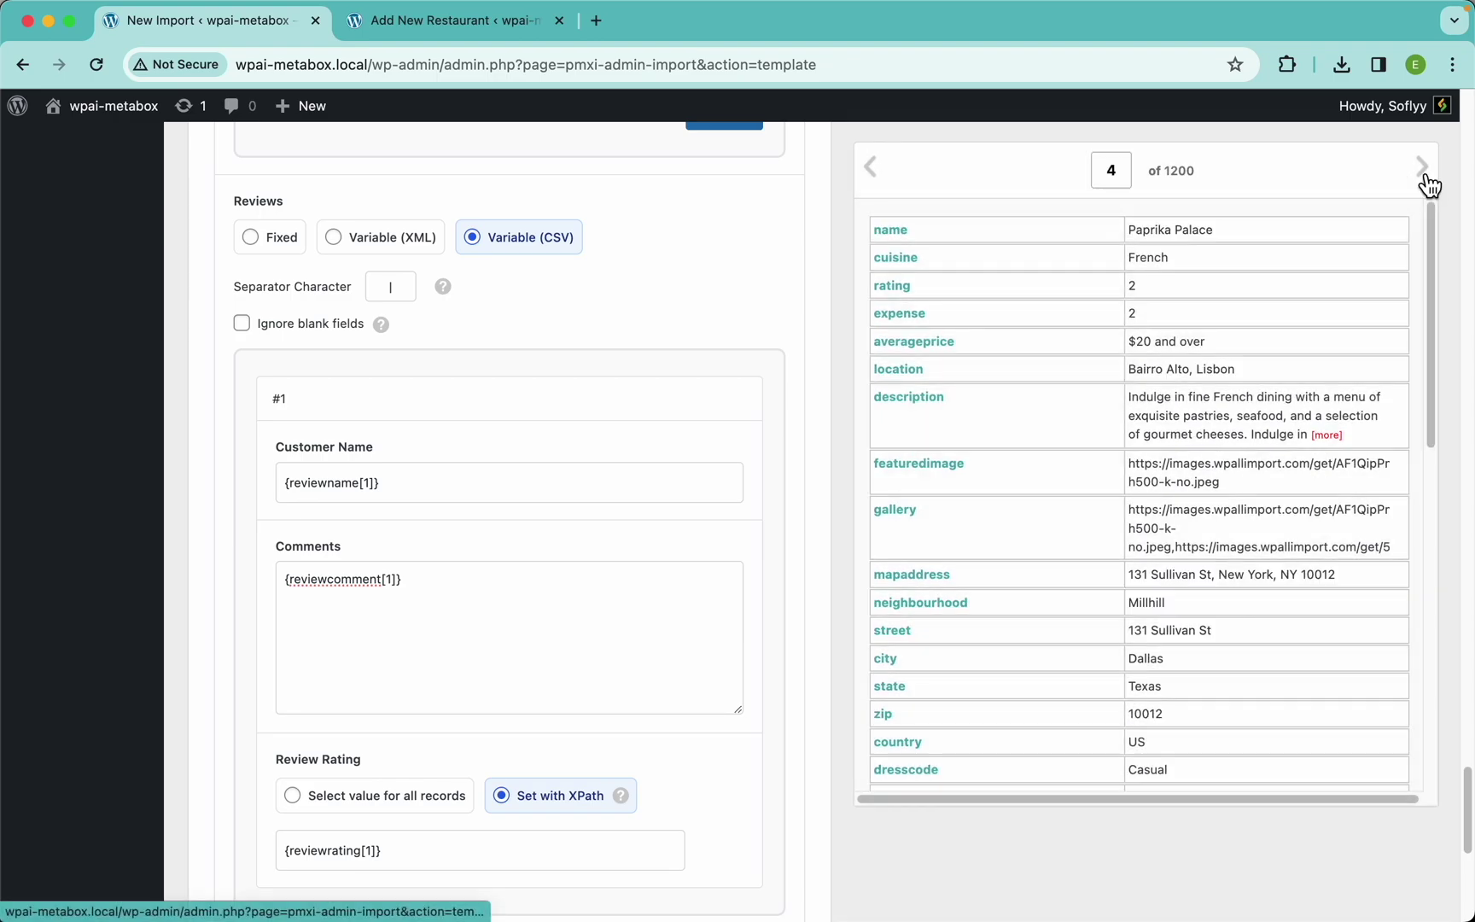
scroll(1207, 471, "down", 10)
mouse_move(1173, 770)
left_mouse_down()
mouse_move(1208, 780)
mouse_move(1194, 770)
left_mouse_up()
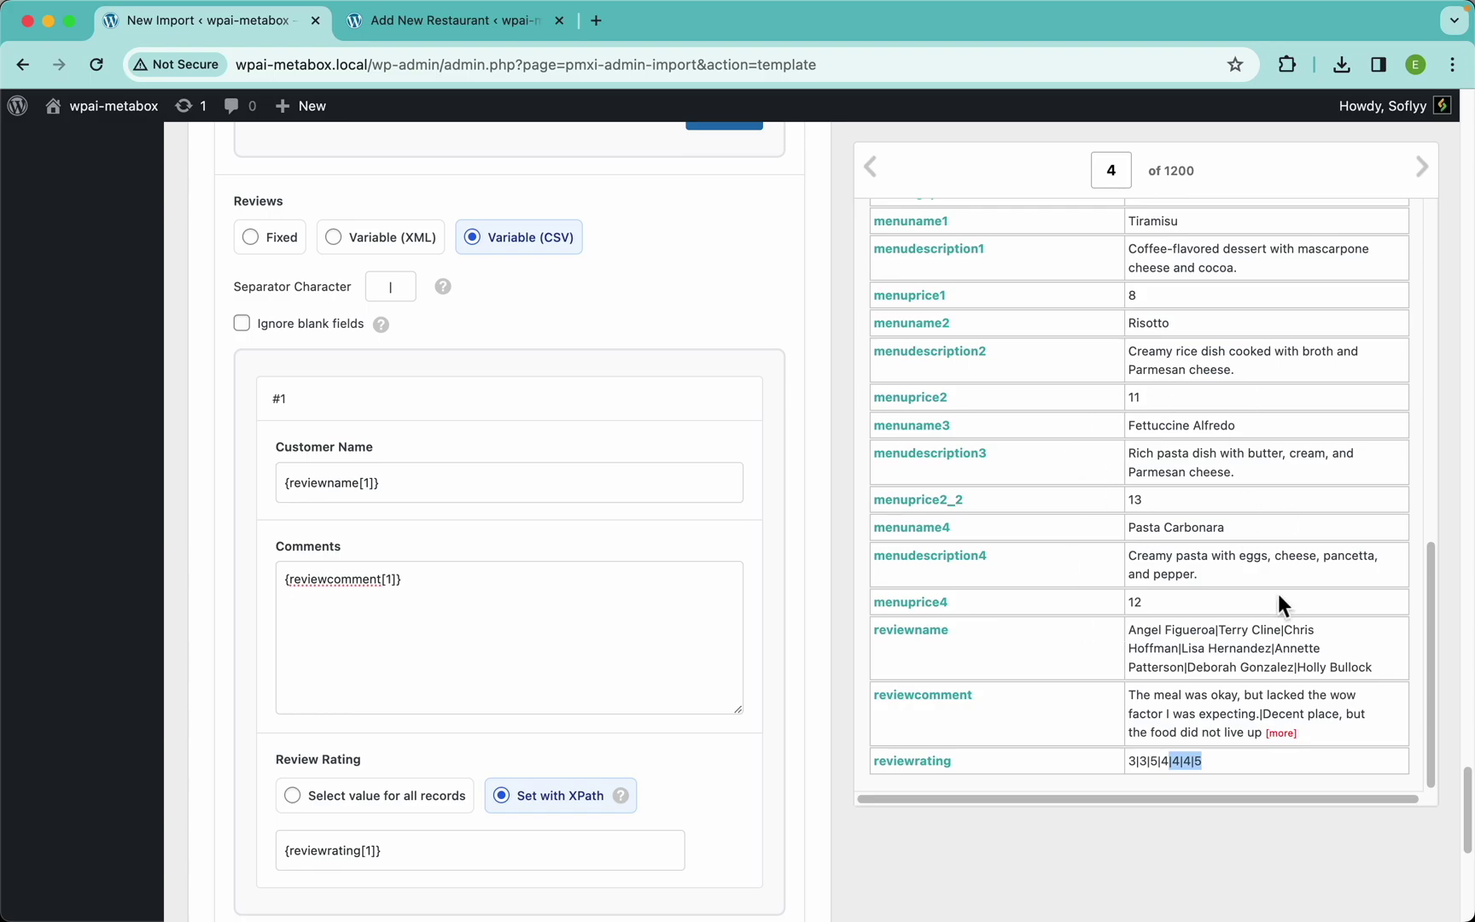
left_click(874, 179)
left_click(878, 182)
left_click(876, 180)
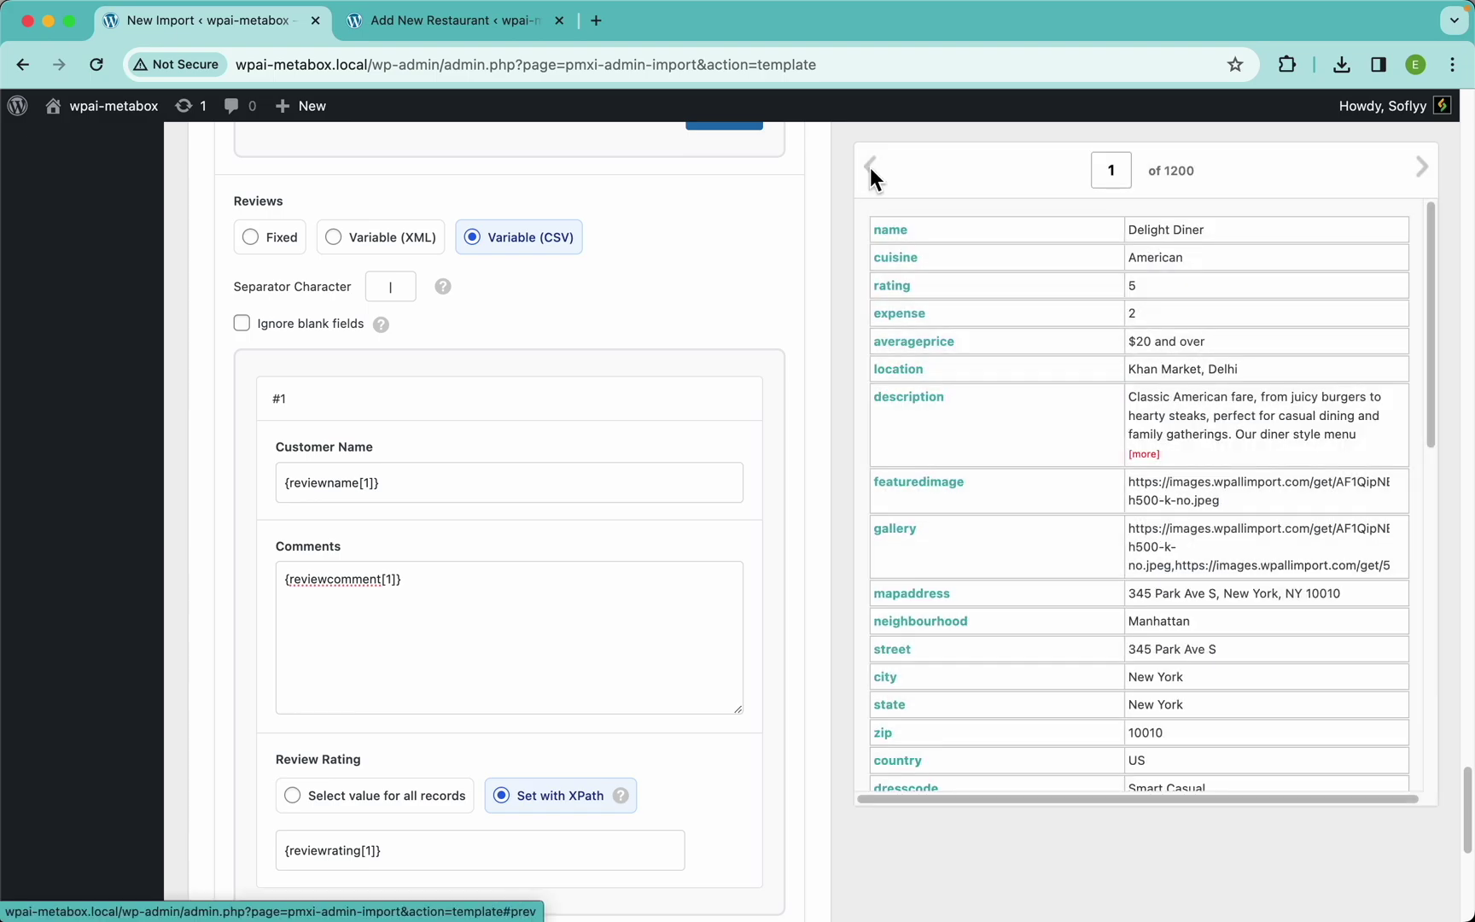
View the Reviews fields on the Add New Restaurant page to compare them with the mapping, and return to the import
scroll(494, 526, "down", 2)
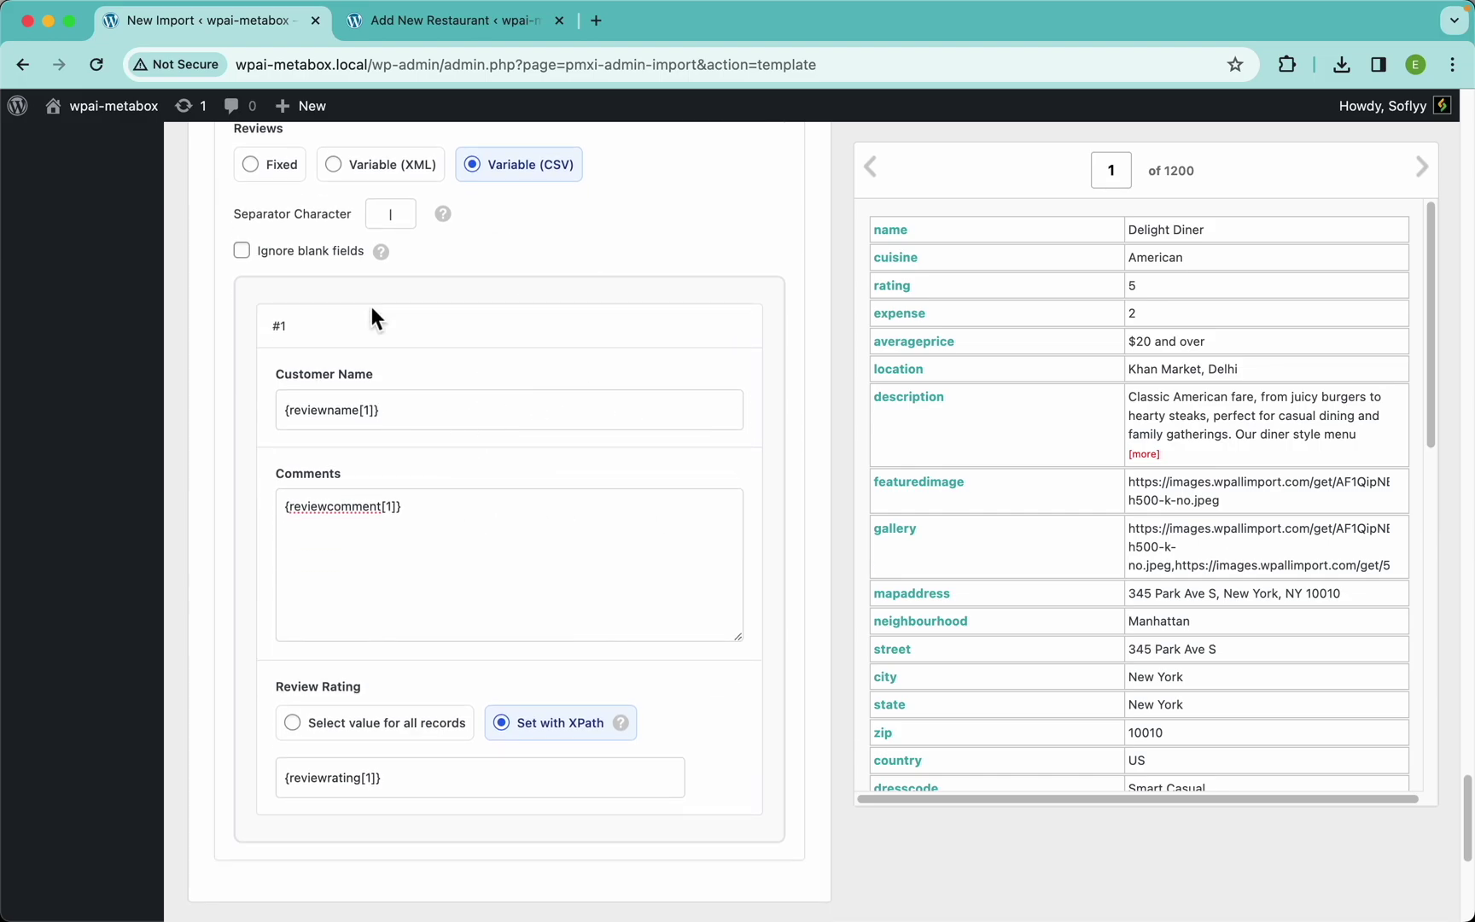
left_click(452, 26)
left_click(439, 469)
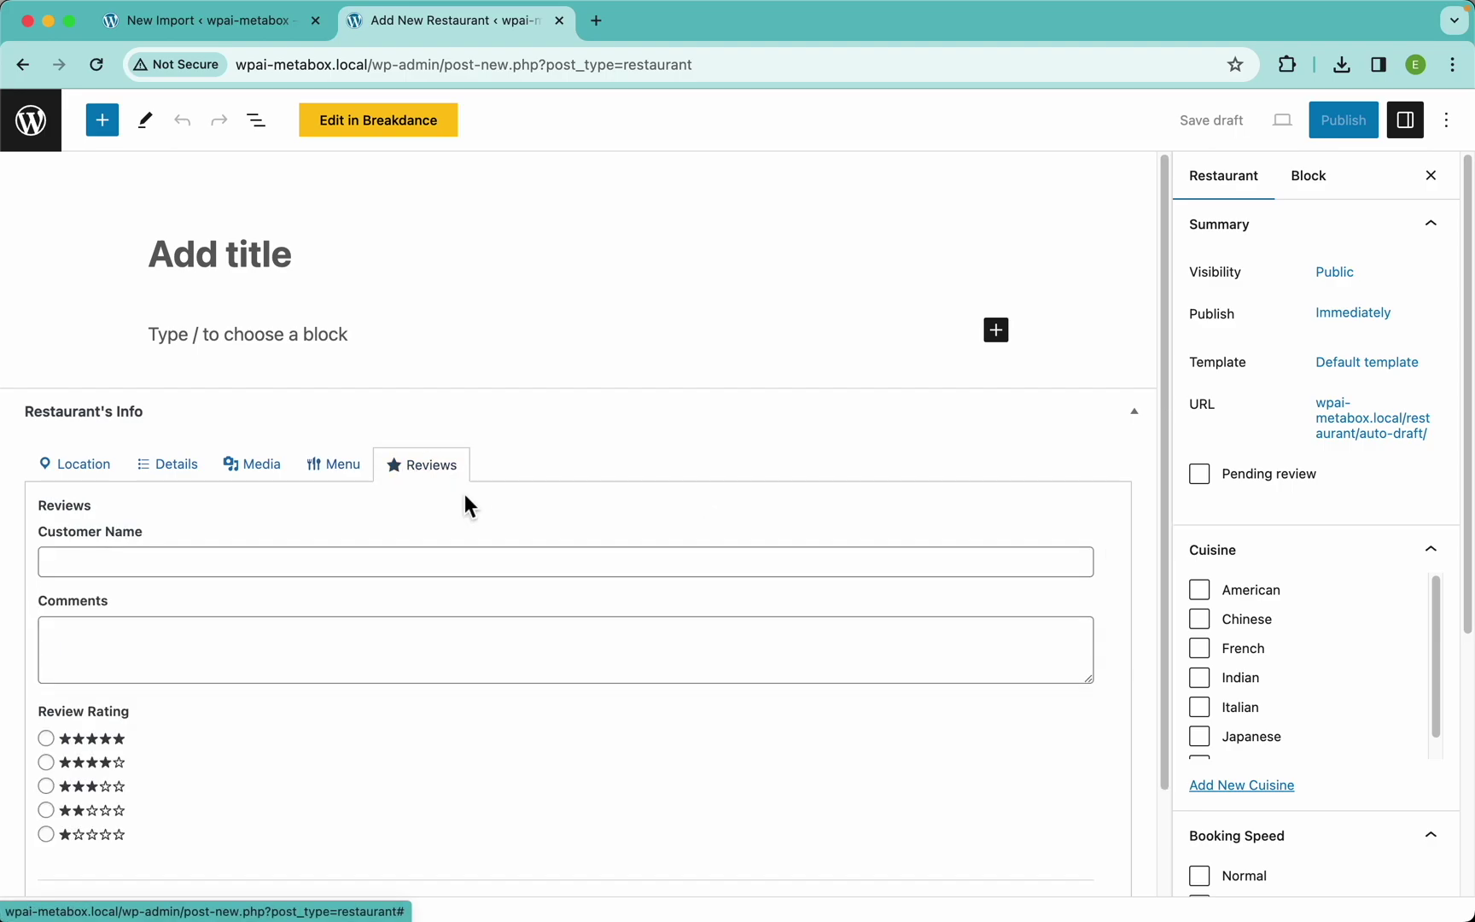
left_click(257, 30)
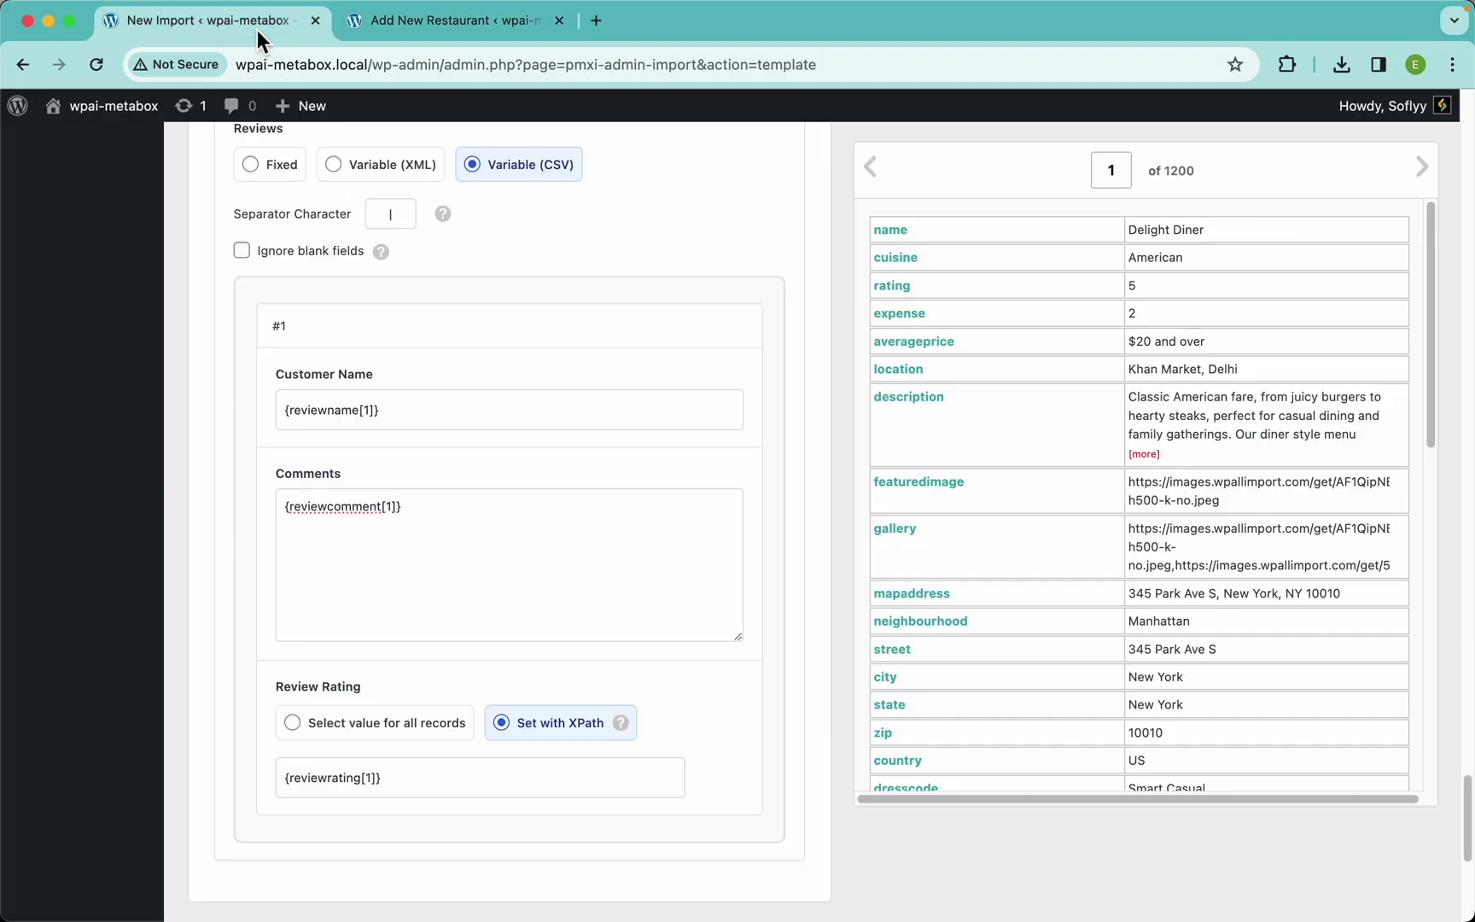
Ignore blank fields in the Reviews group and look over the completed Restaurant's Info mappings
left_click(295, 258)
mouse_move(385, 260)
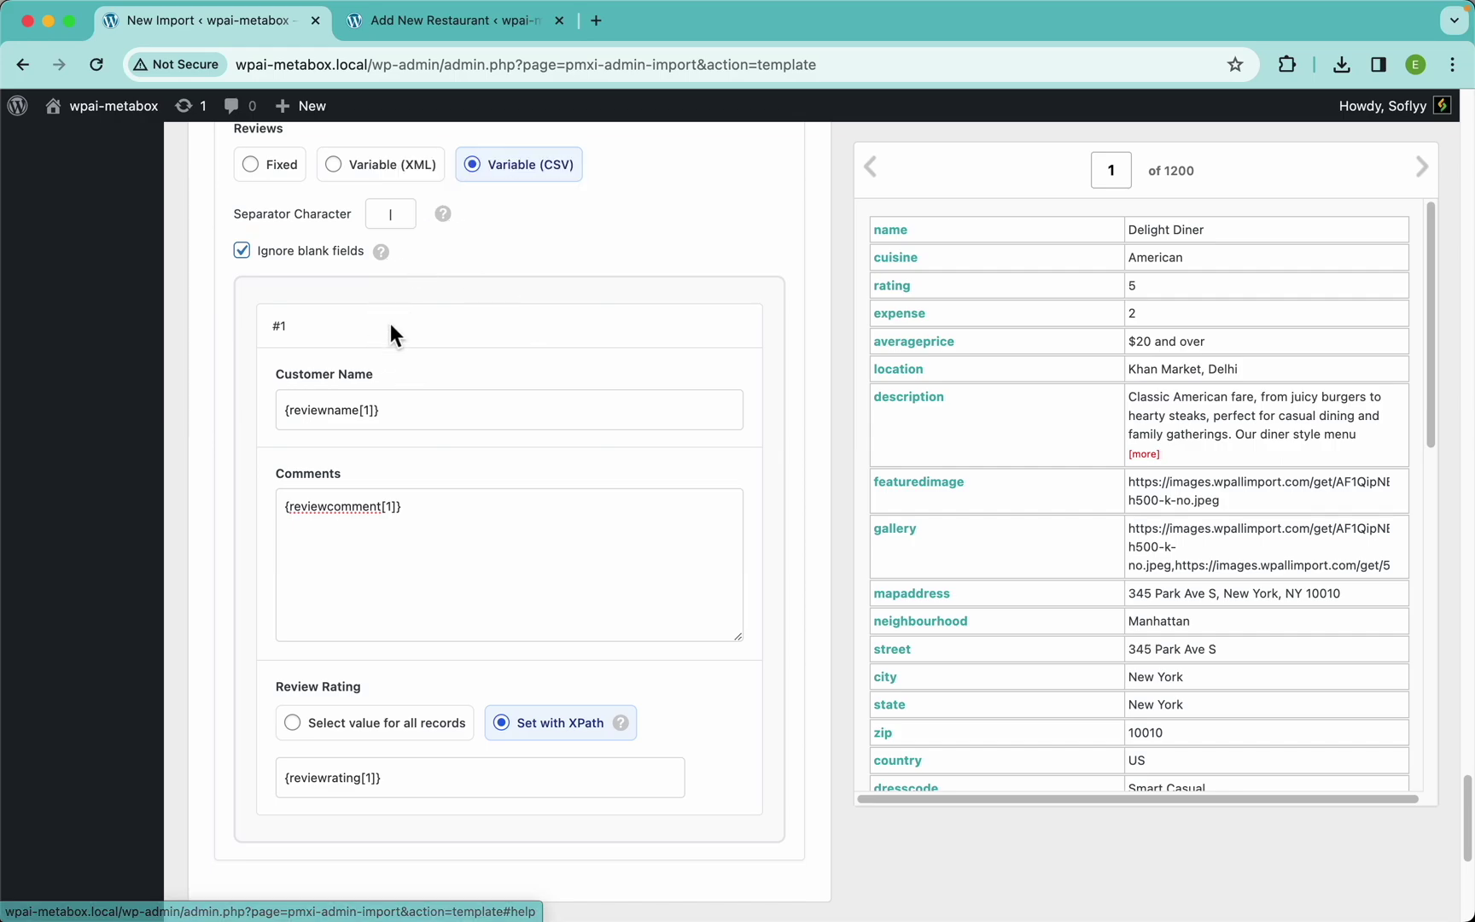
scroll(450, 481, "down", 5)
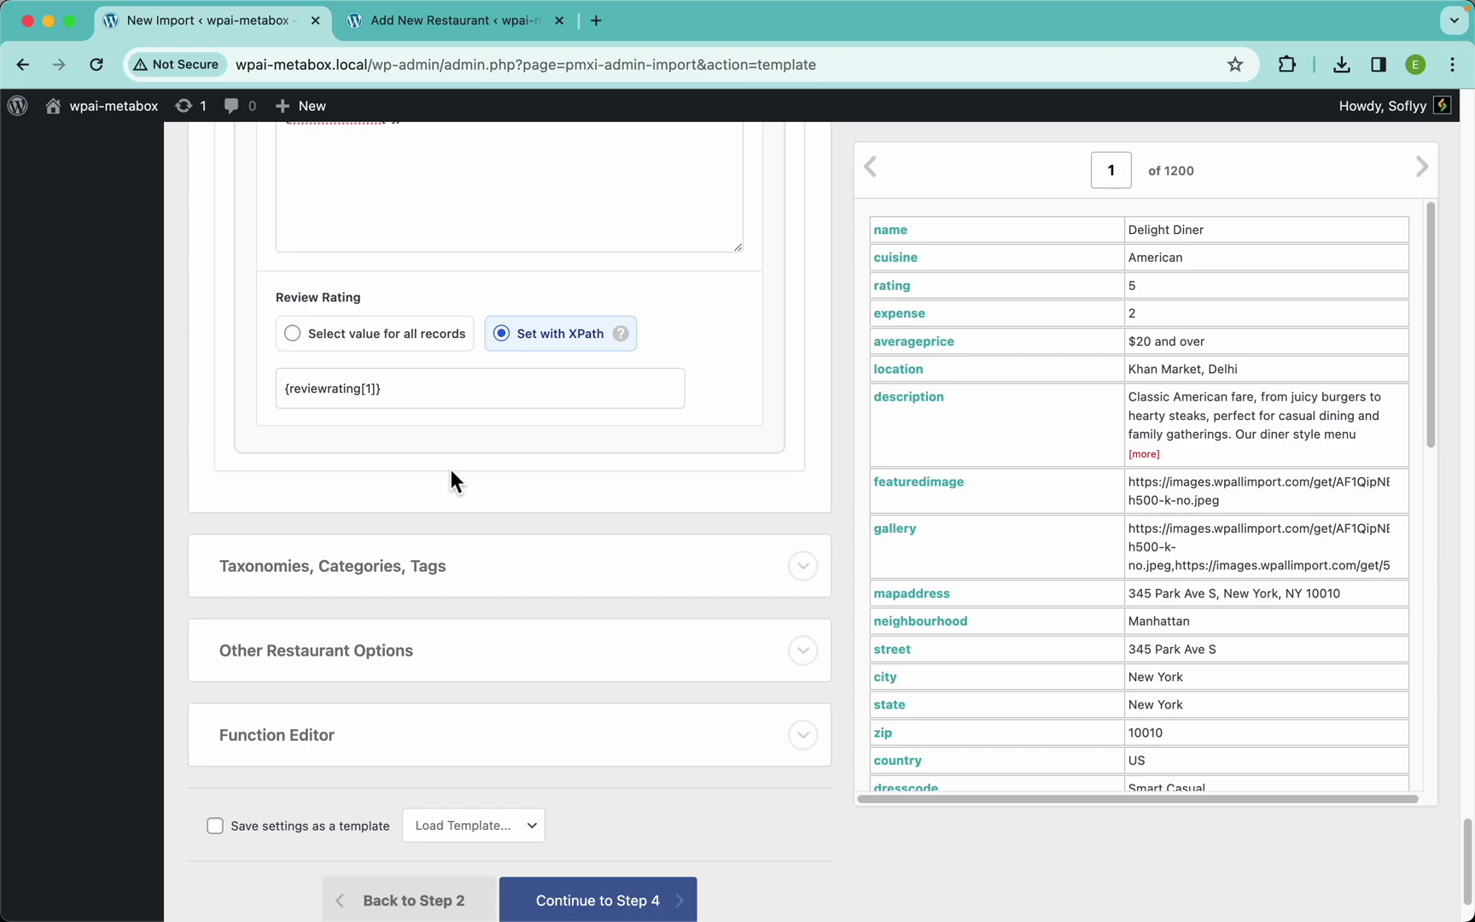
scroll(520, 362, "up", 10)
scroll(517, 353, "up", 15)
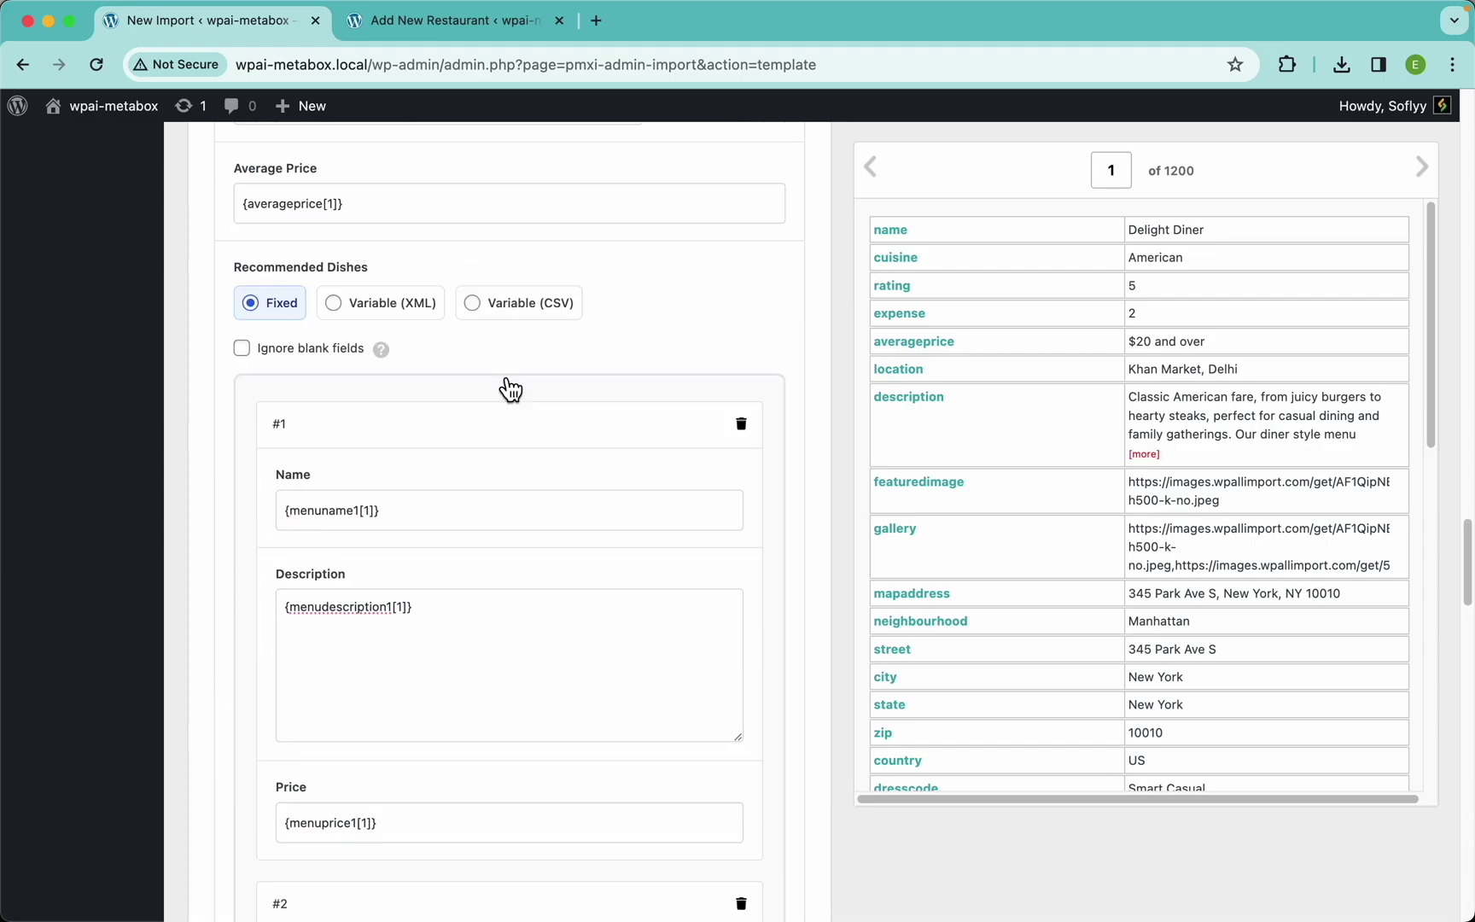
scroll(502, 376, "up", 15)
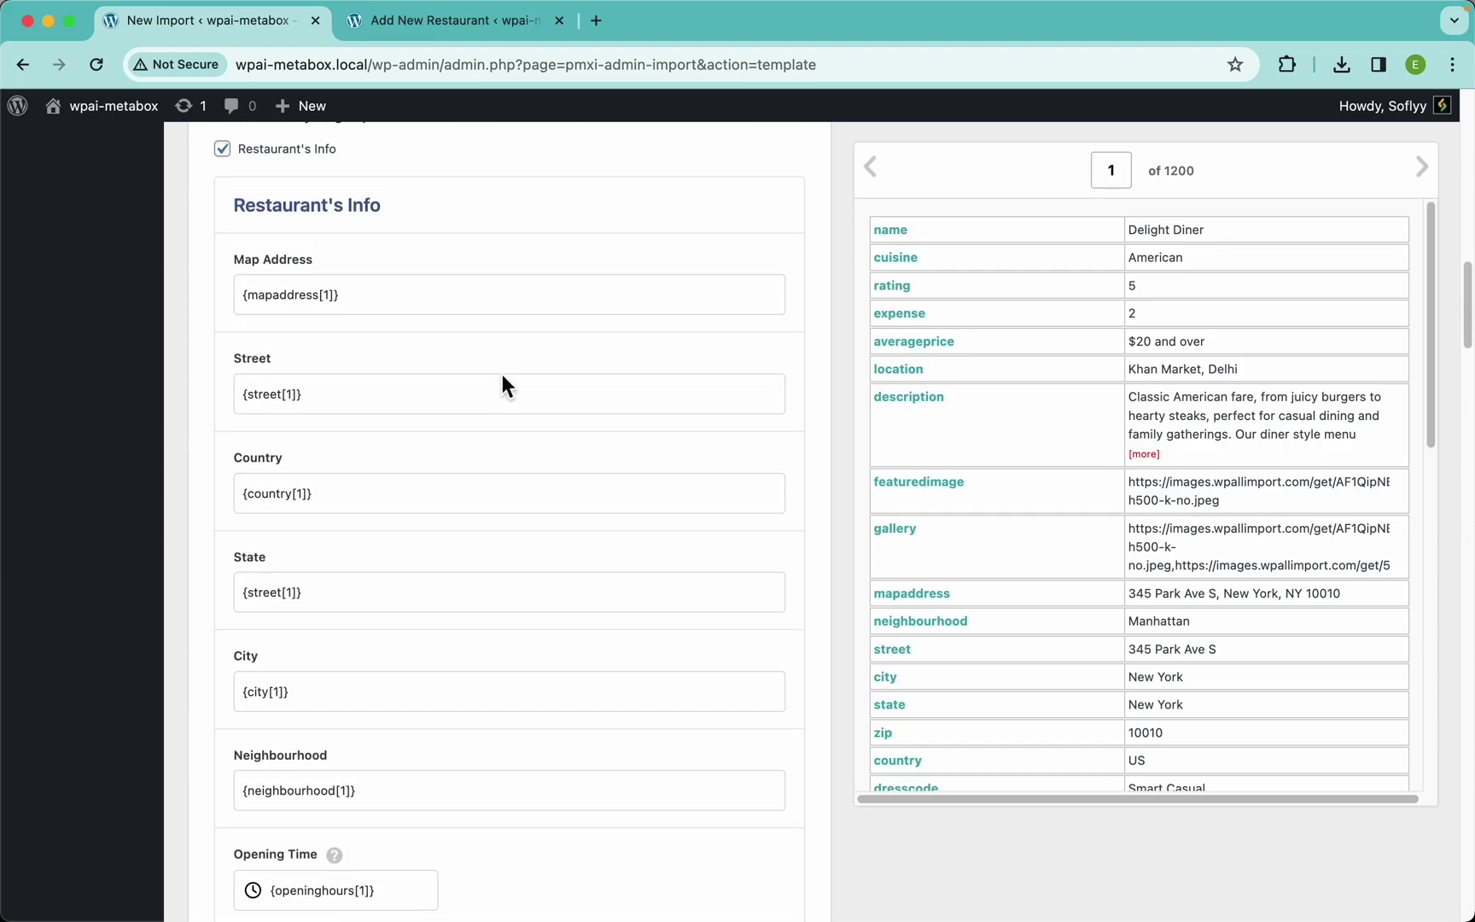
scroll(510, 389, "down", 20)
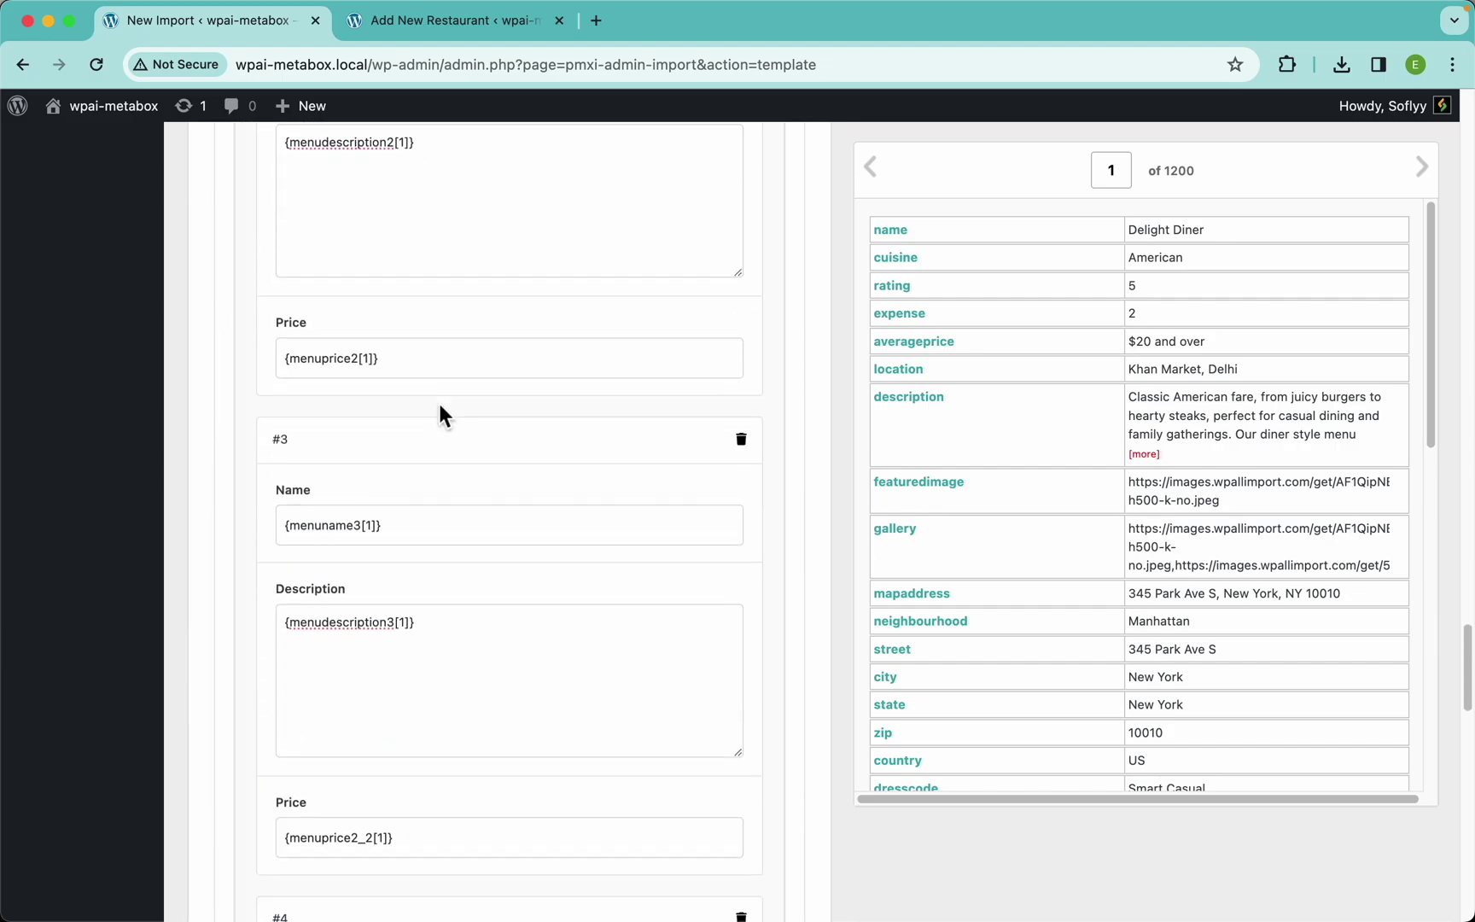
scroll(496, 522, "down", 15)
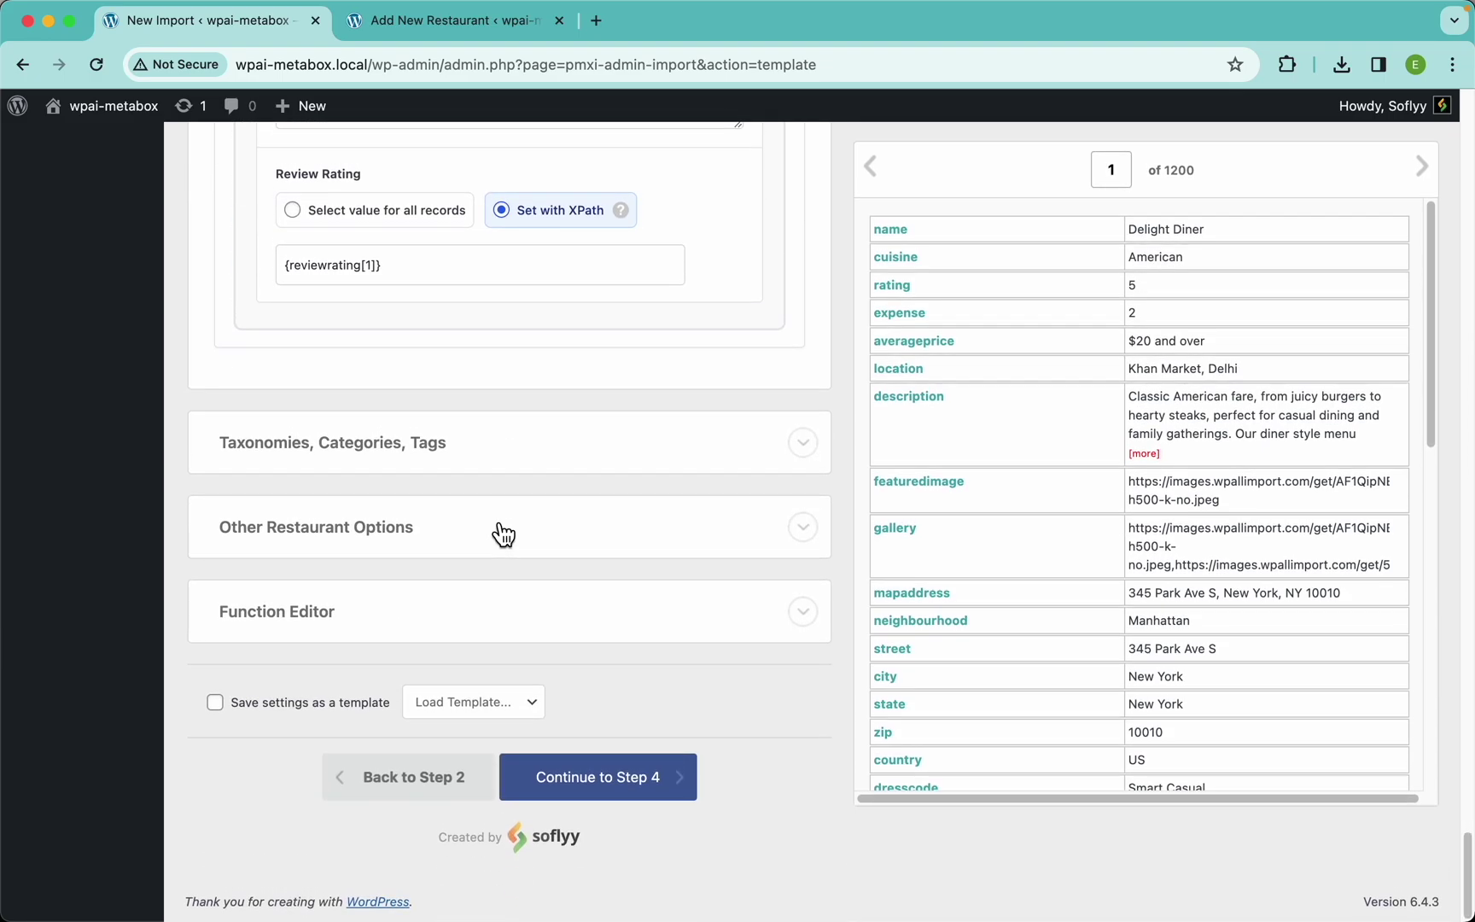
Enable the Cuisine taxonomy with just one Cuisine per restaurant and map it to the cuisine element
left_click(372, 453)
left_click(228, 487)
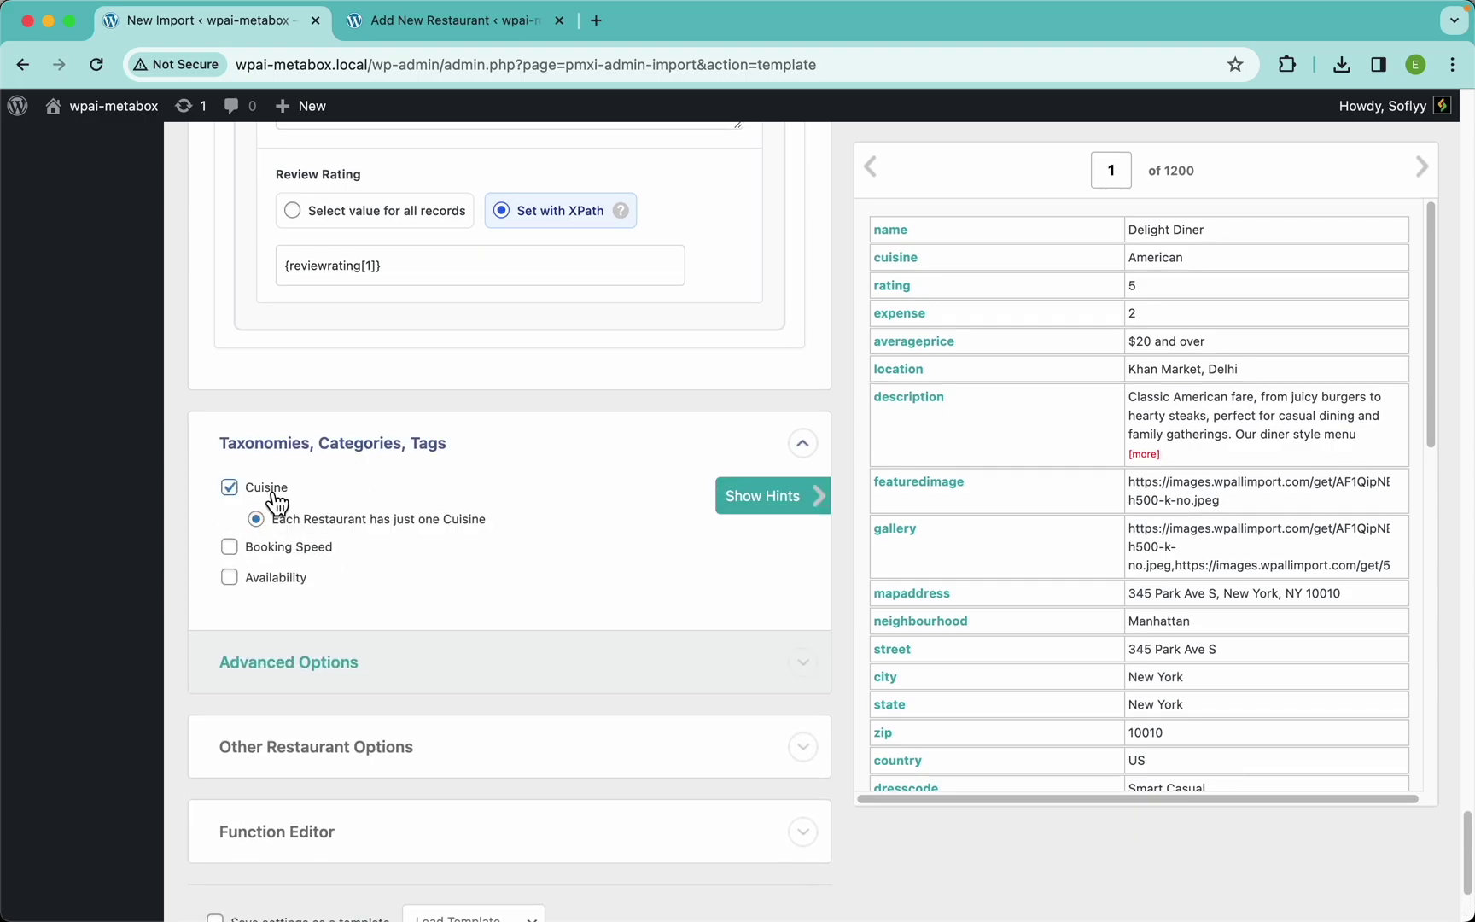
scroll(1051, 460, "down", 3)
left_click_drag(894, 258, 907, 271)
left_click_drag(303, 380, 302, 381)
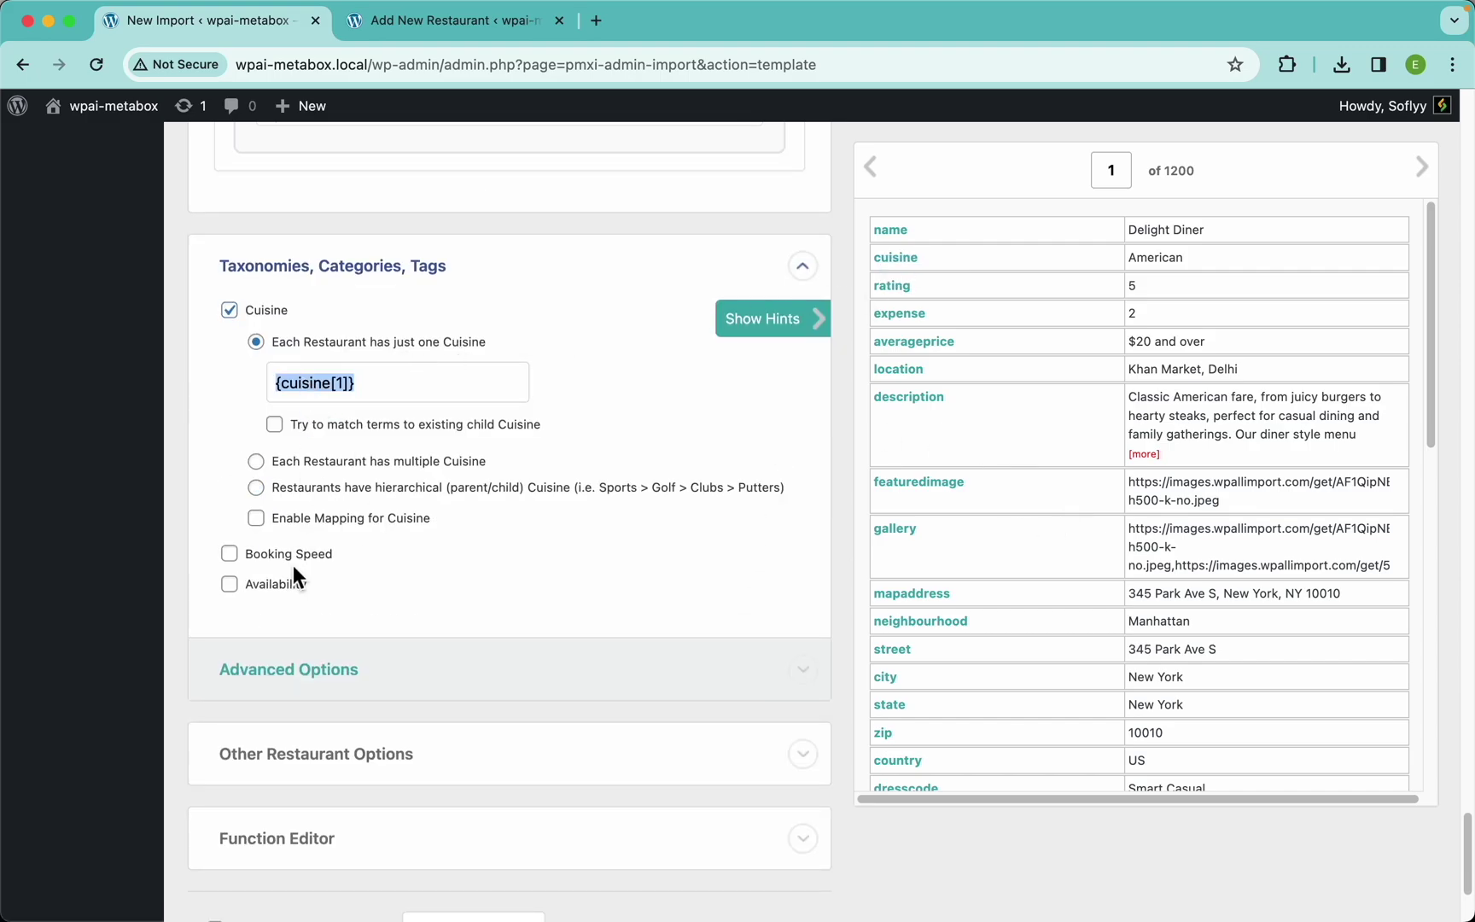
Enable the Booking Speed and Availability taxonomies with one term per restaurant, mapped to the bookingspeed and availability elements
left_click(290, 555)
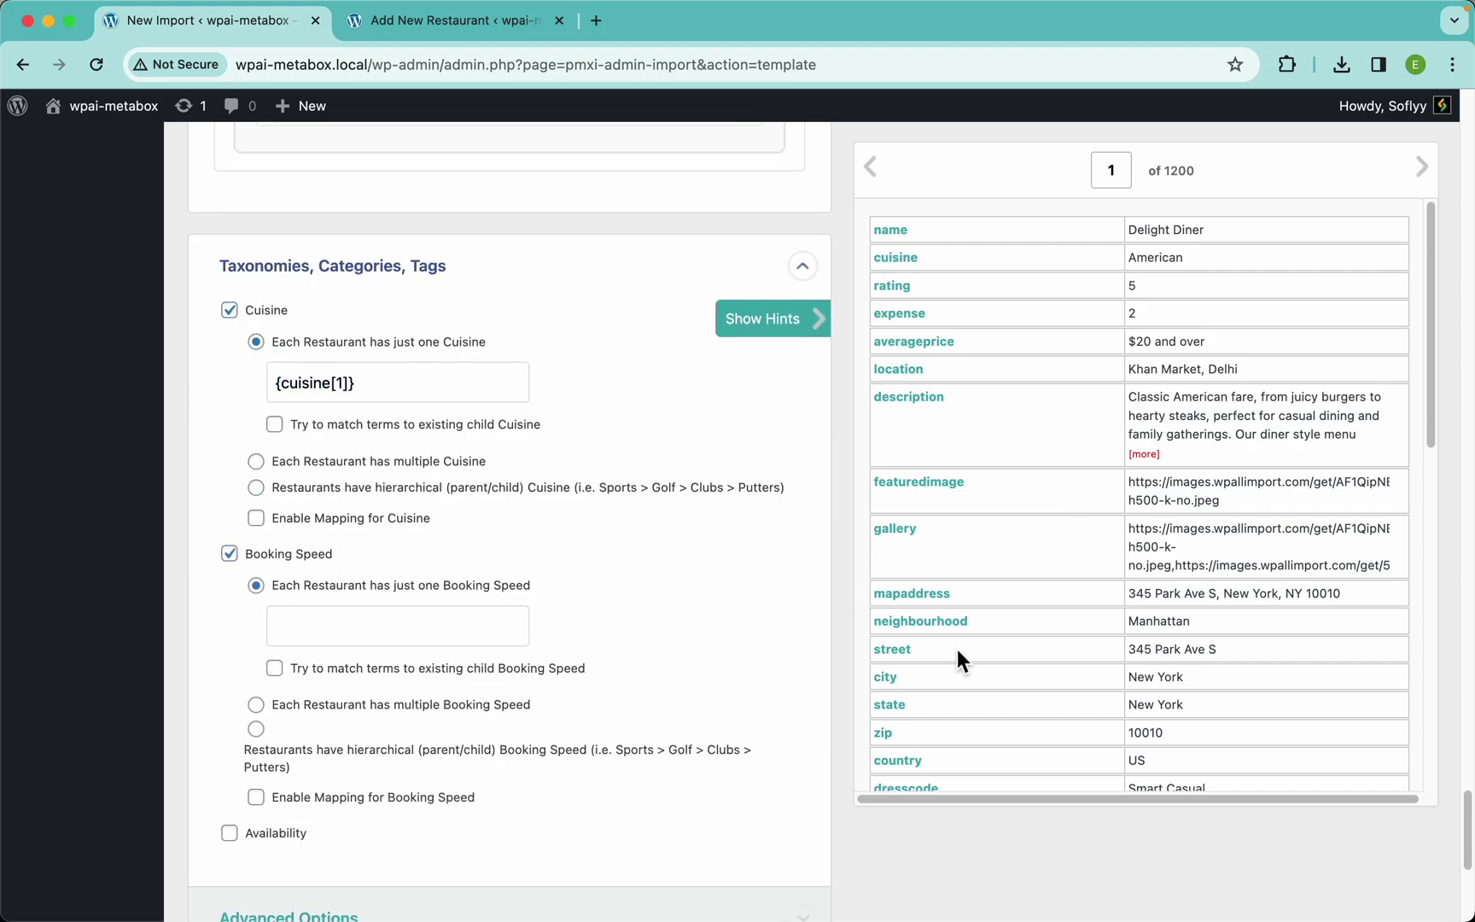
scroll(953, 648, "down", 5)
left_click_drag(888, 748, 493, 626)
left_click(282, 832)
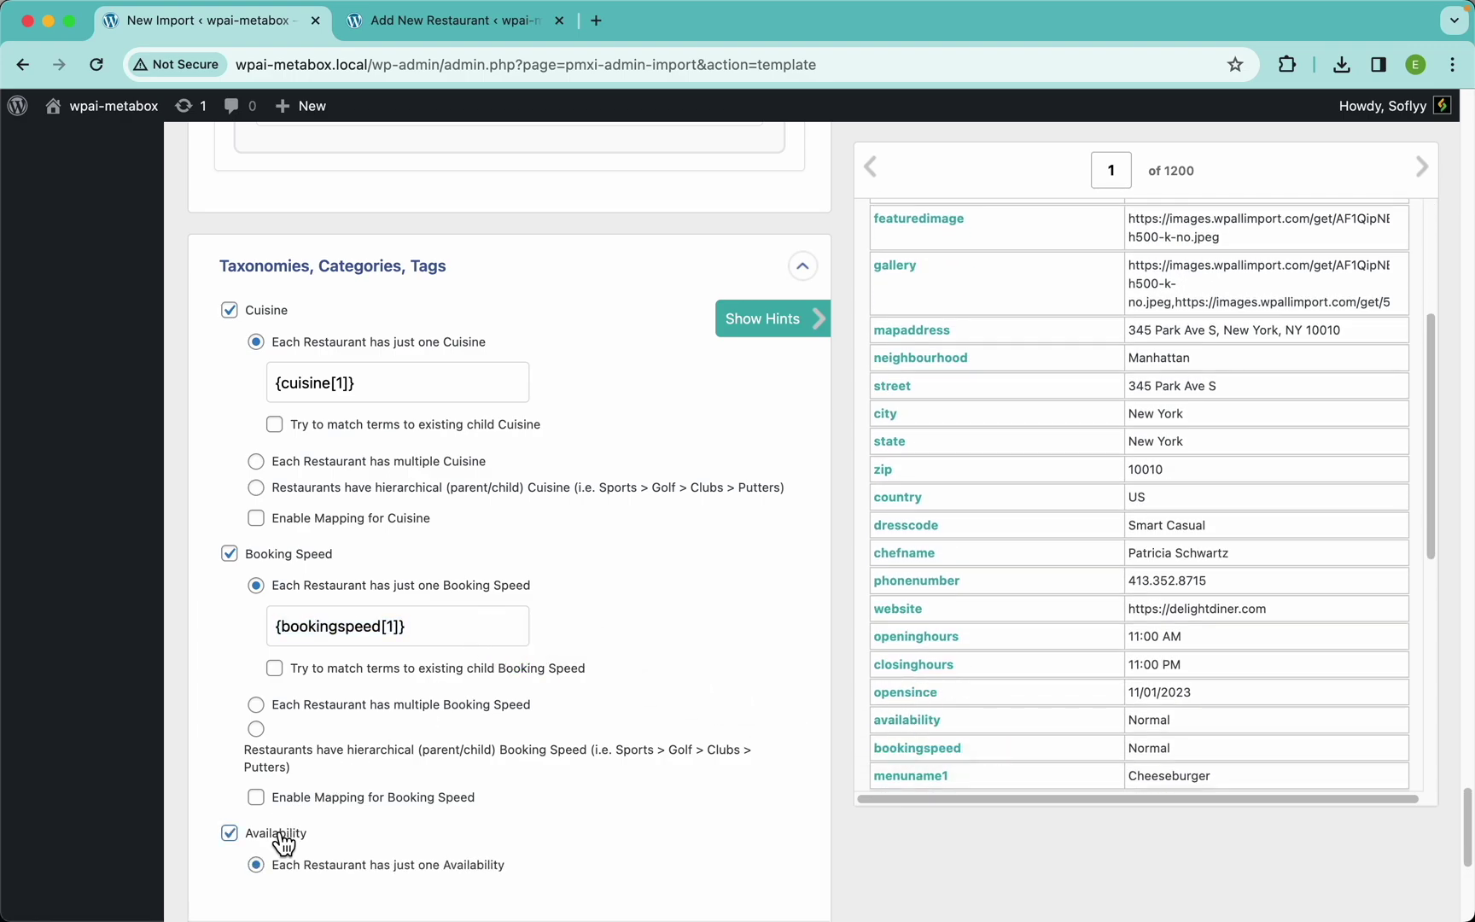
scroll(517, 744, "down", 2)
left_click_drag(911, 728, 504, 805)
scroll(611, 742, "down", 6)
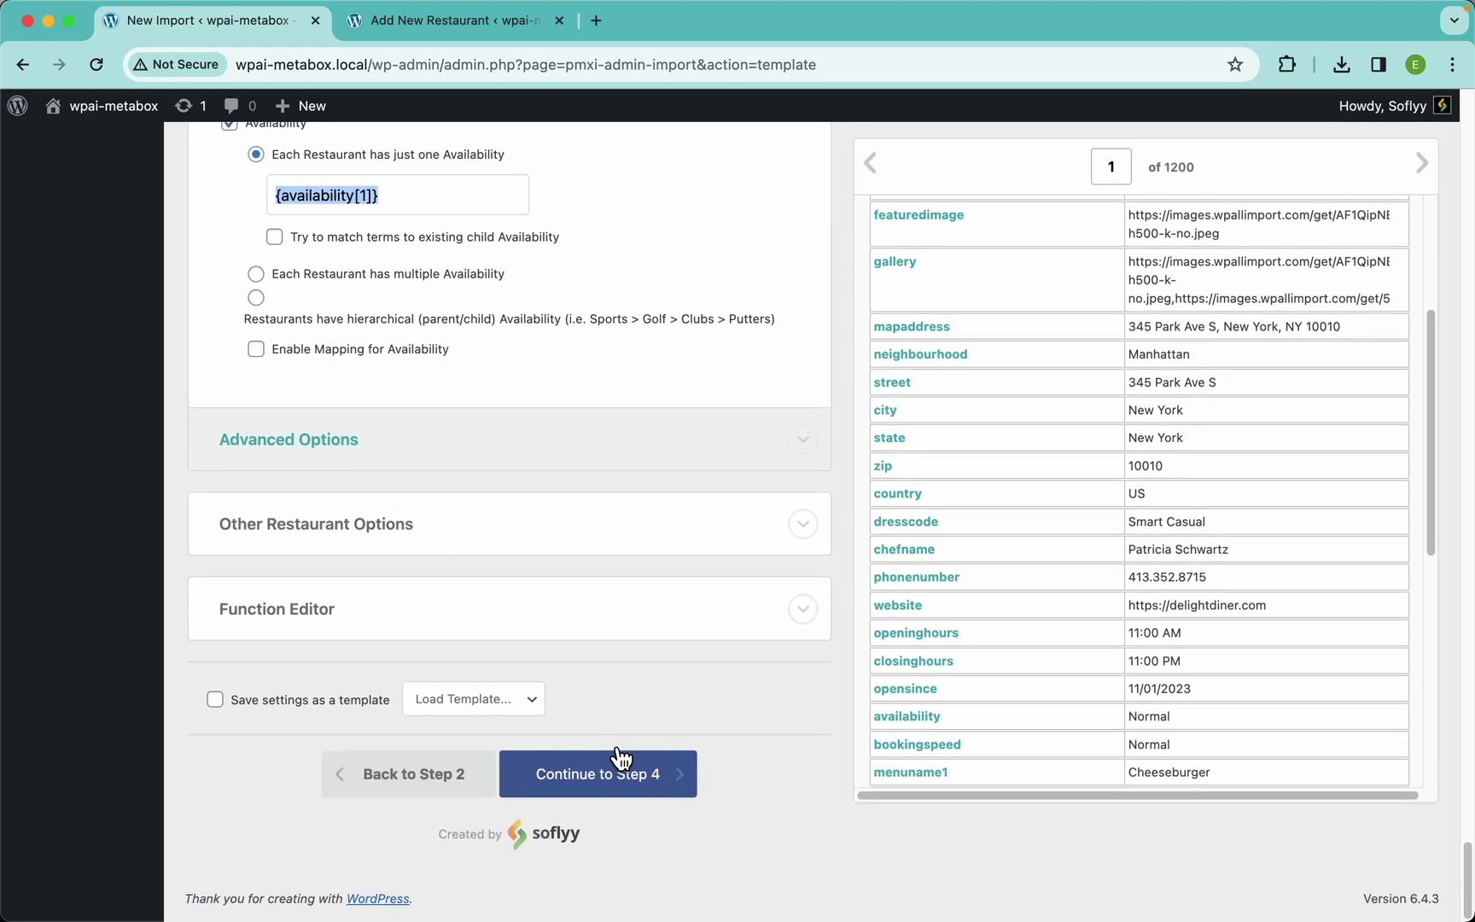
Continue to the import settings and auto-detect the unique identifier for the restaurant records
left_click(657, 792)
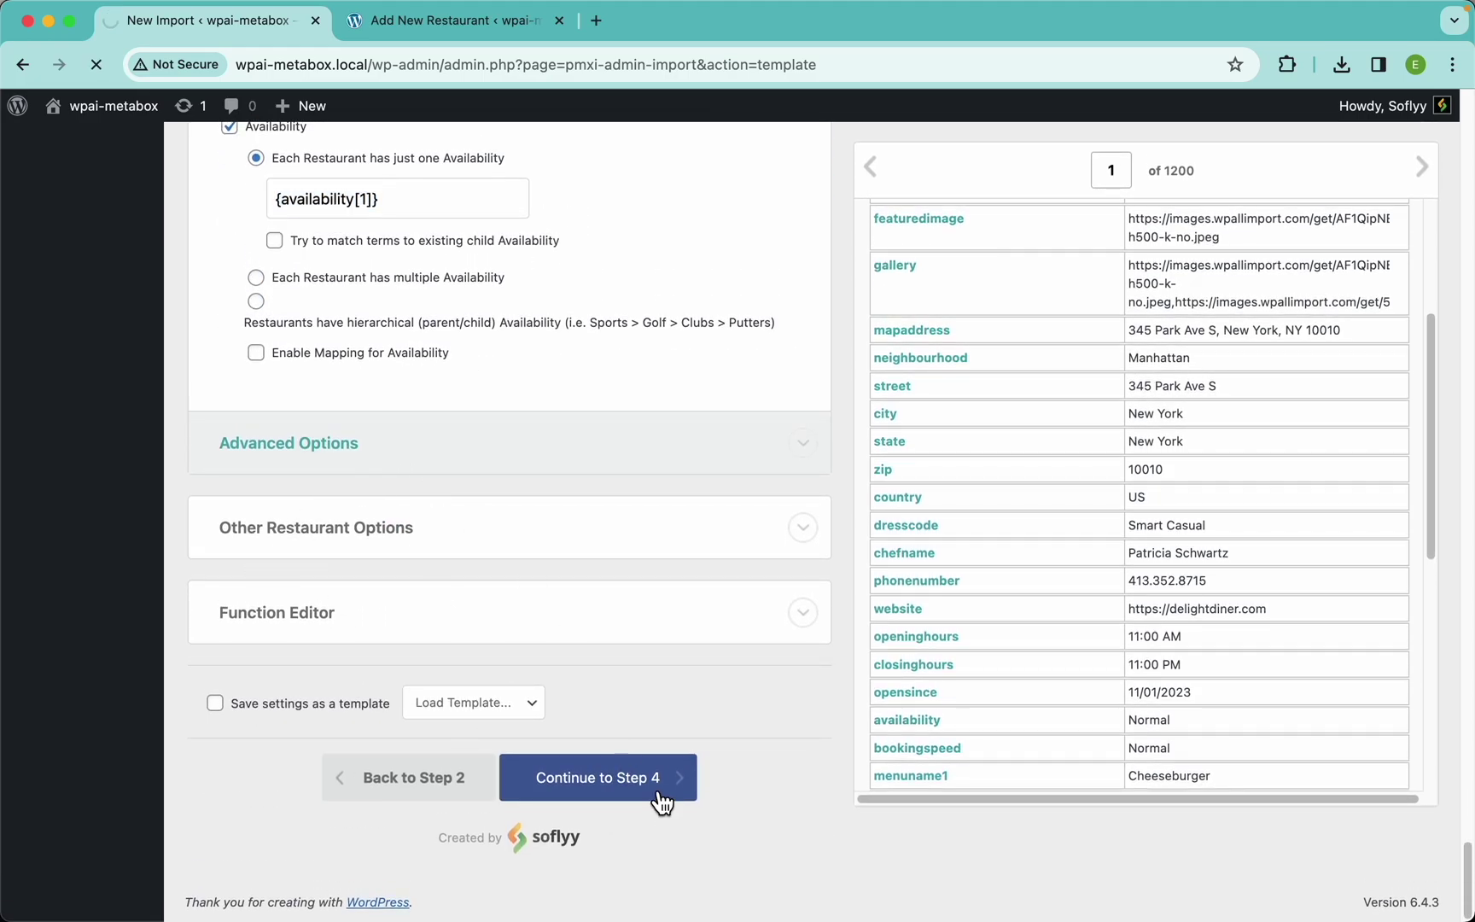
scroll(567, 531, "down", 2)
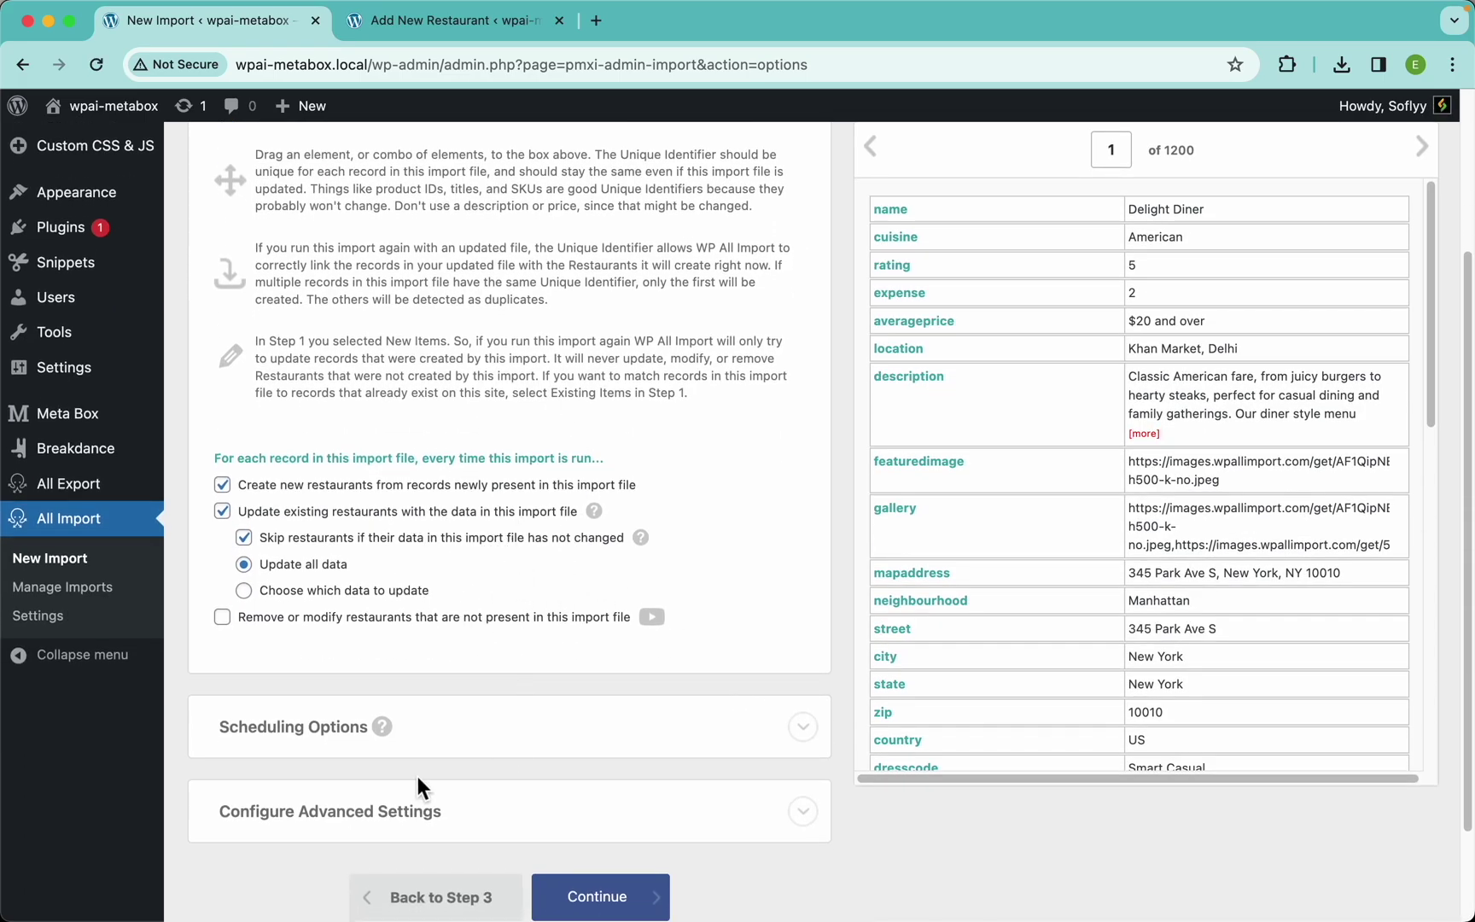
scroll(566, 436, "up", 5)
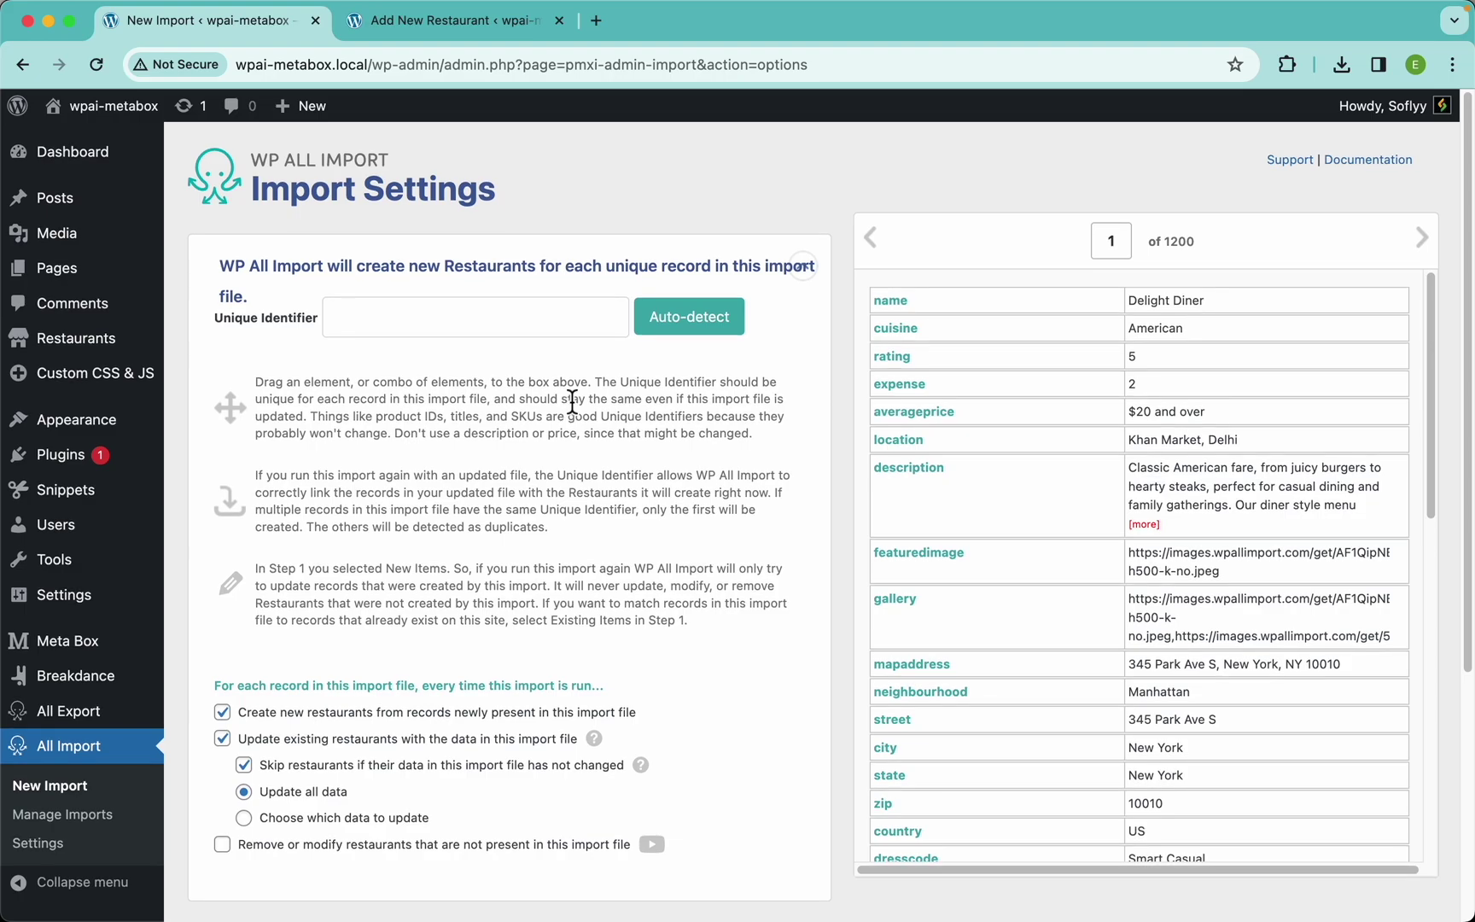
left_click(690, 328)
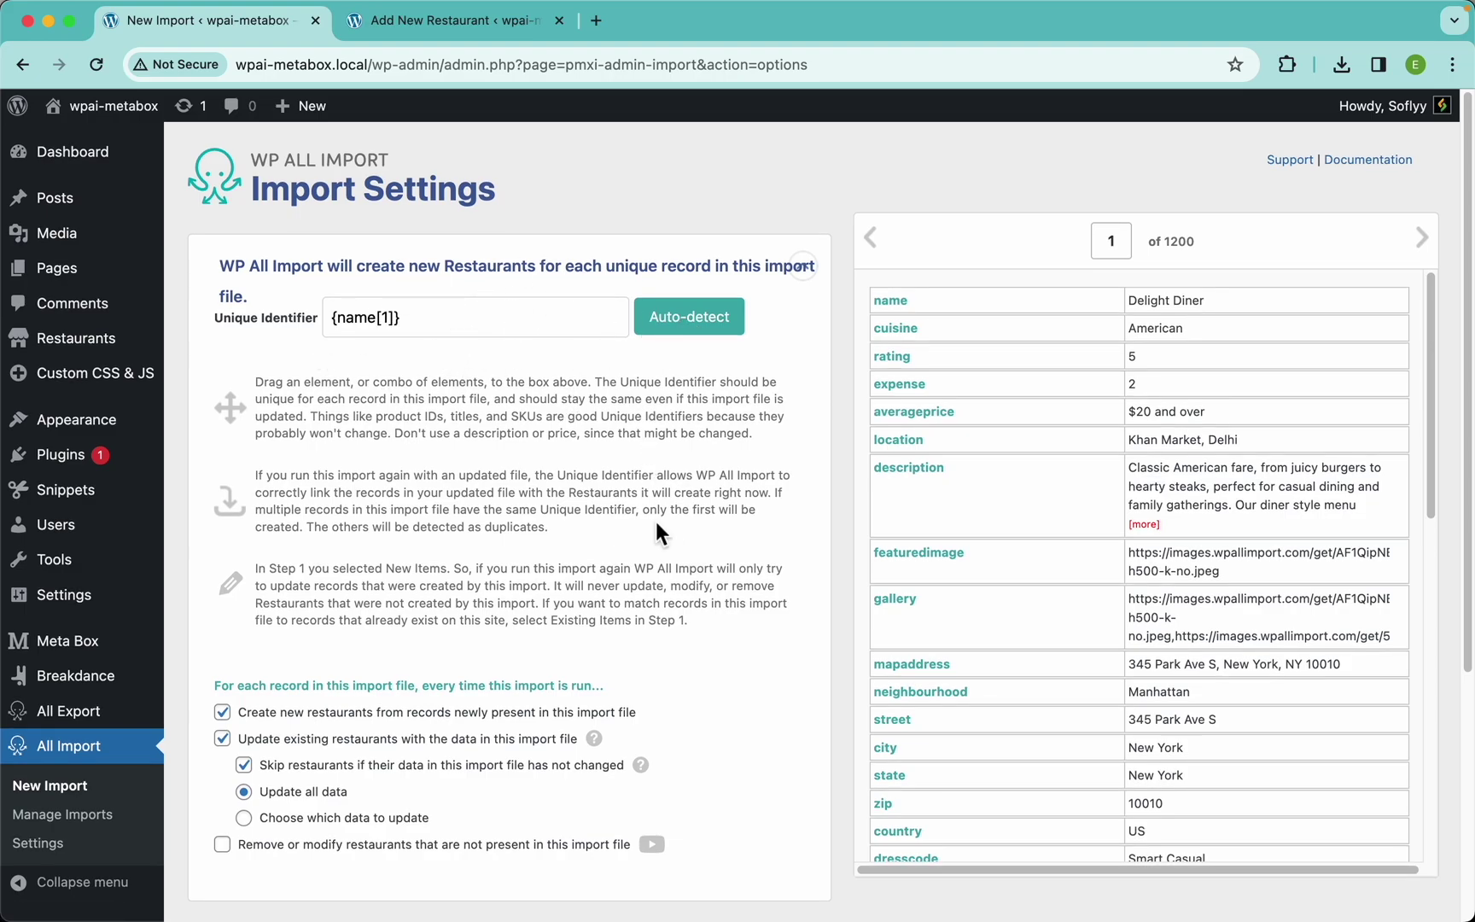
Keep the default create and update options, continue to the import summary, and confirm and run the import
scroll(666, 584, "down", 6)
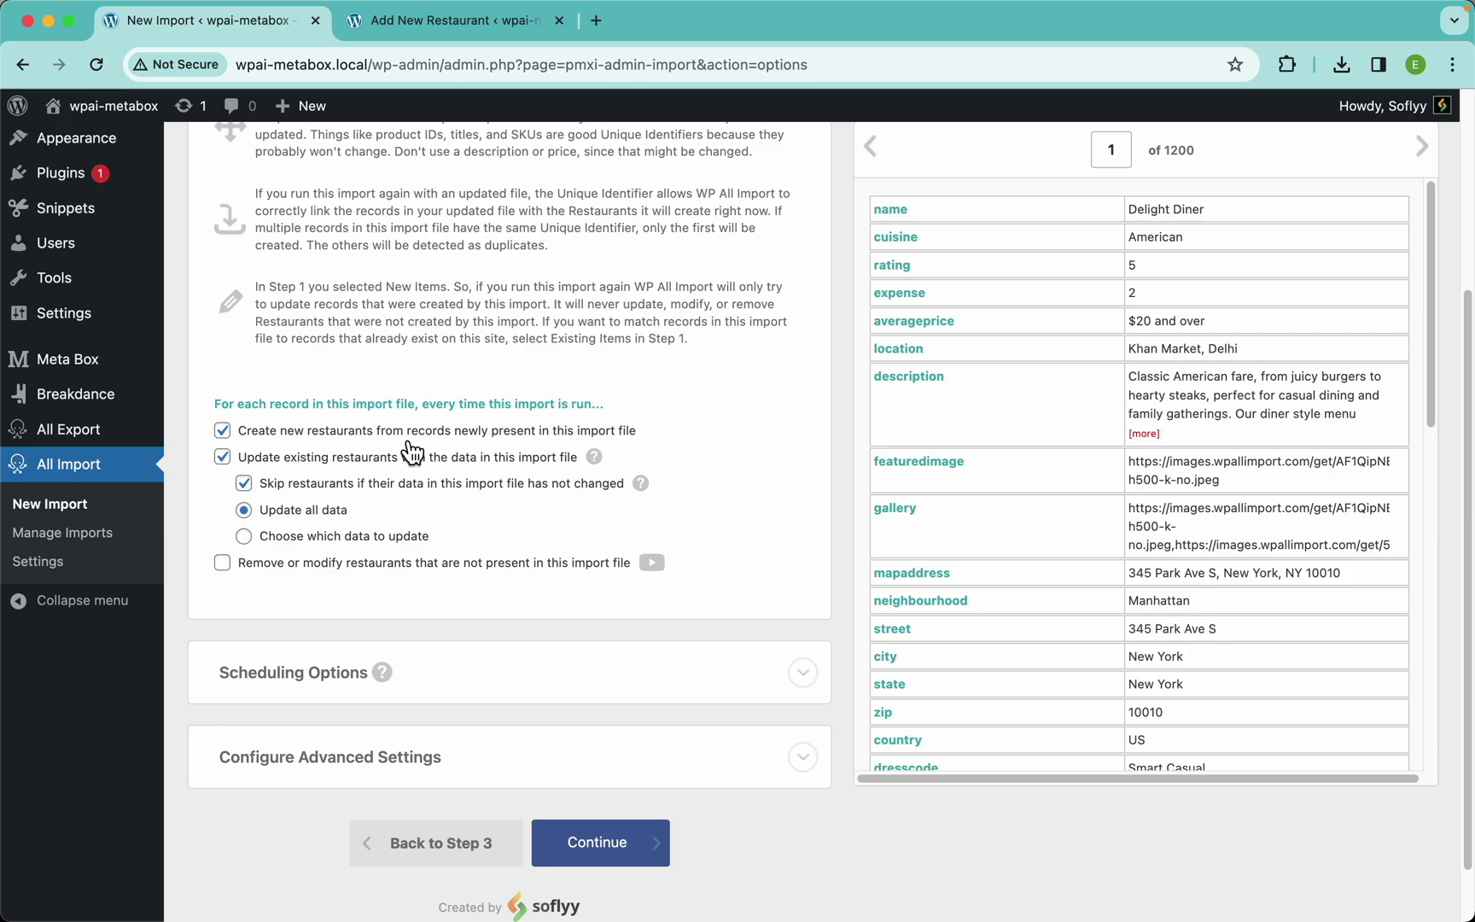
scroll(670, 563, "down", 2)
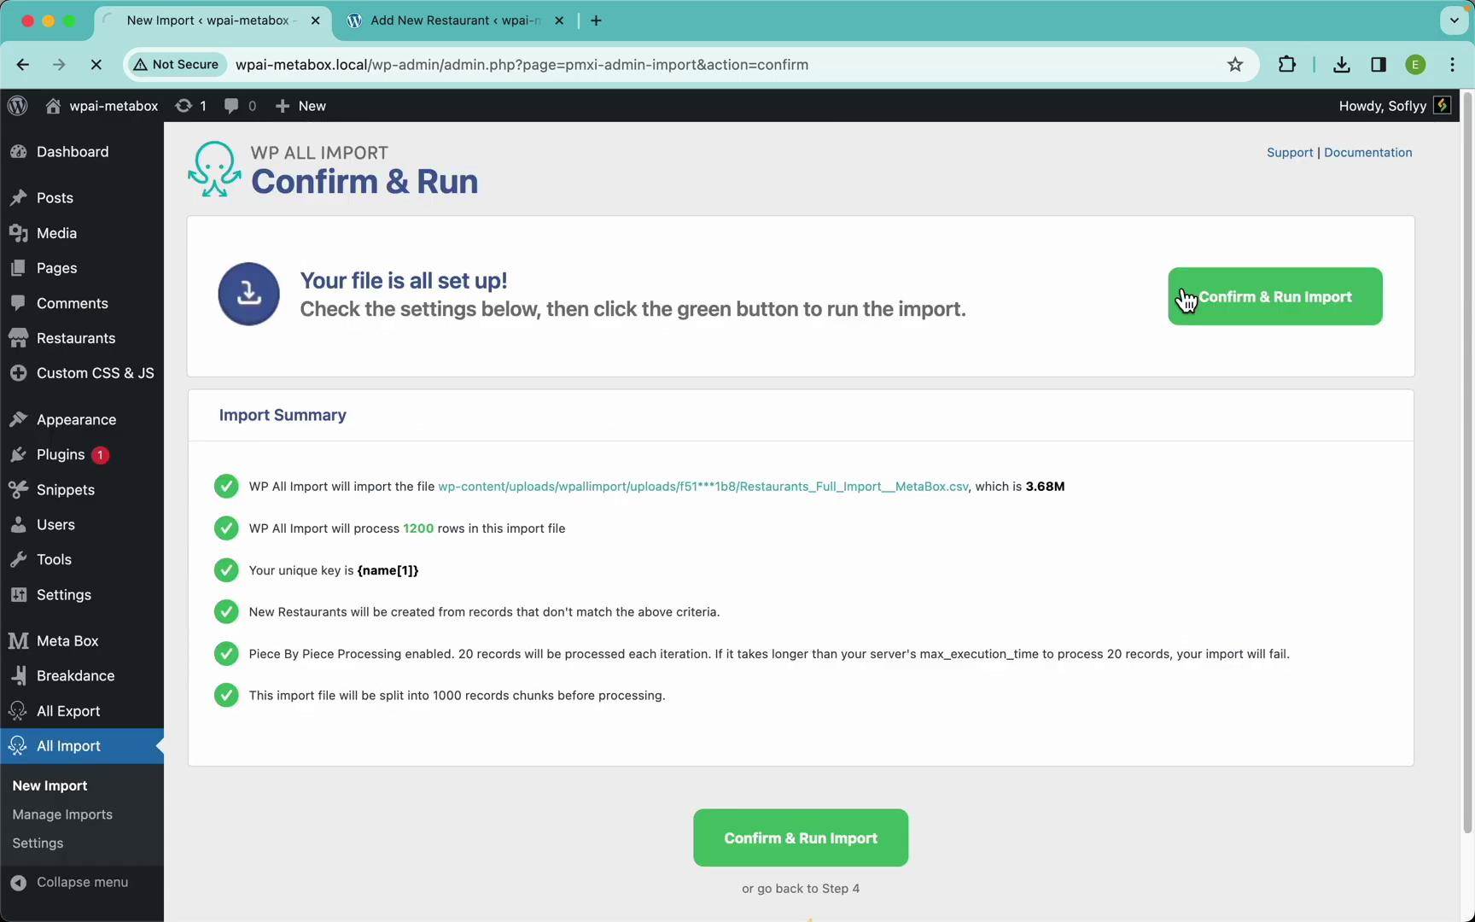
left_click(1186, 300)
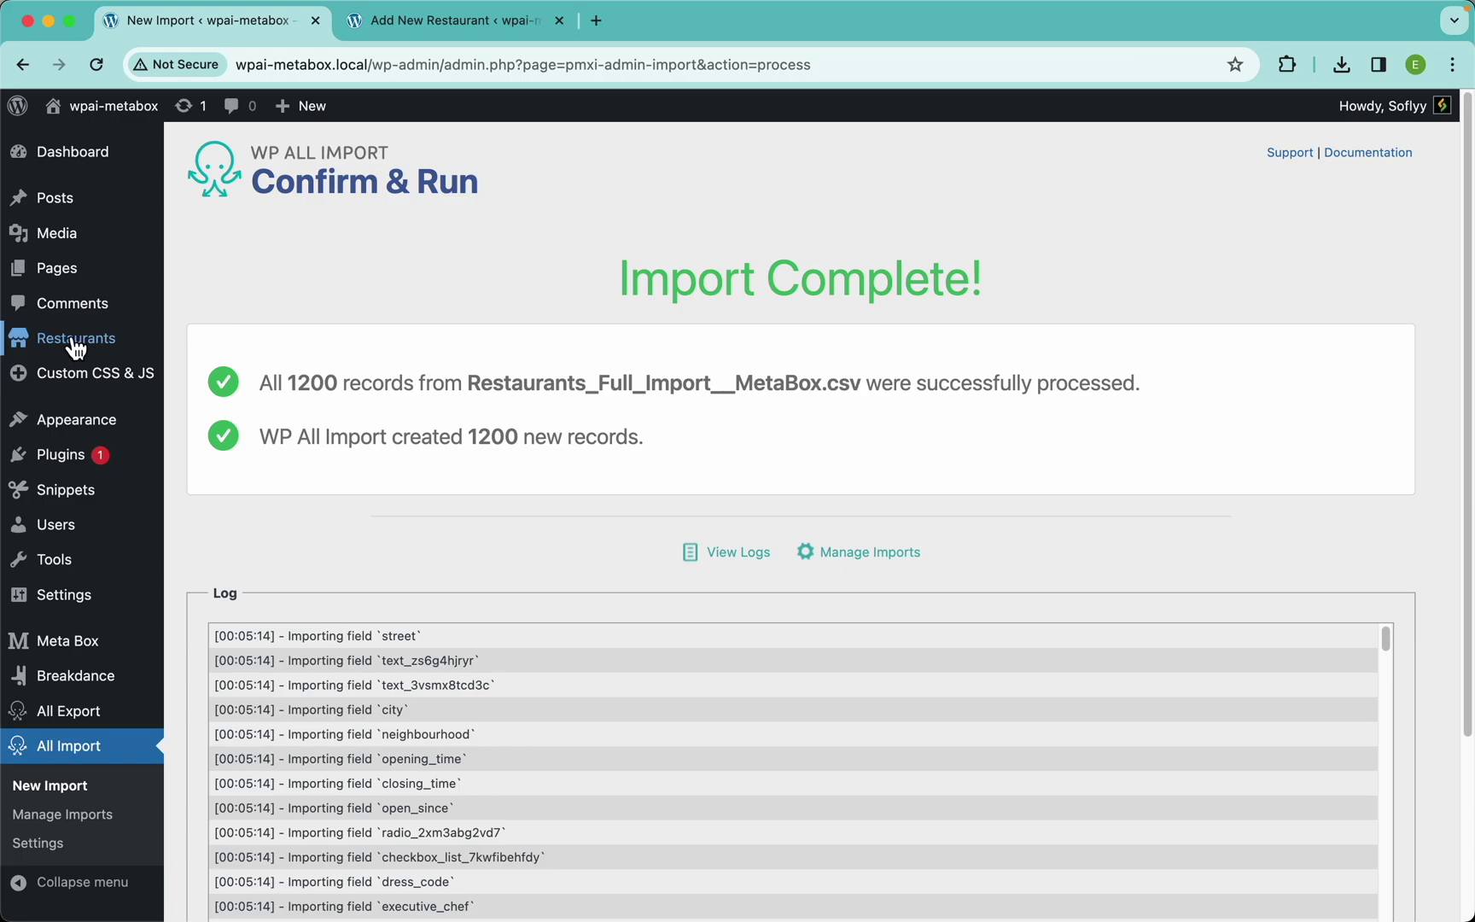
Open the Restaurants list in the dashboard and look through the imported entries
left_click(116, 345)
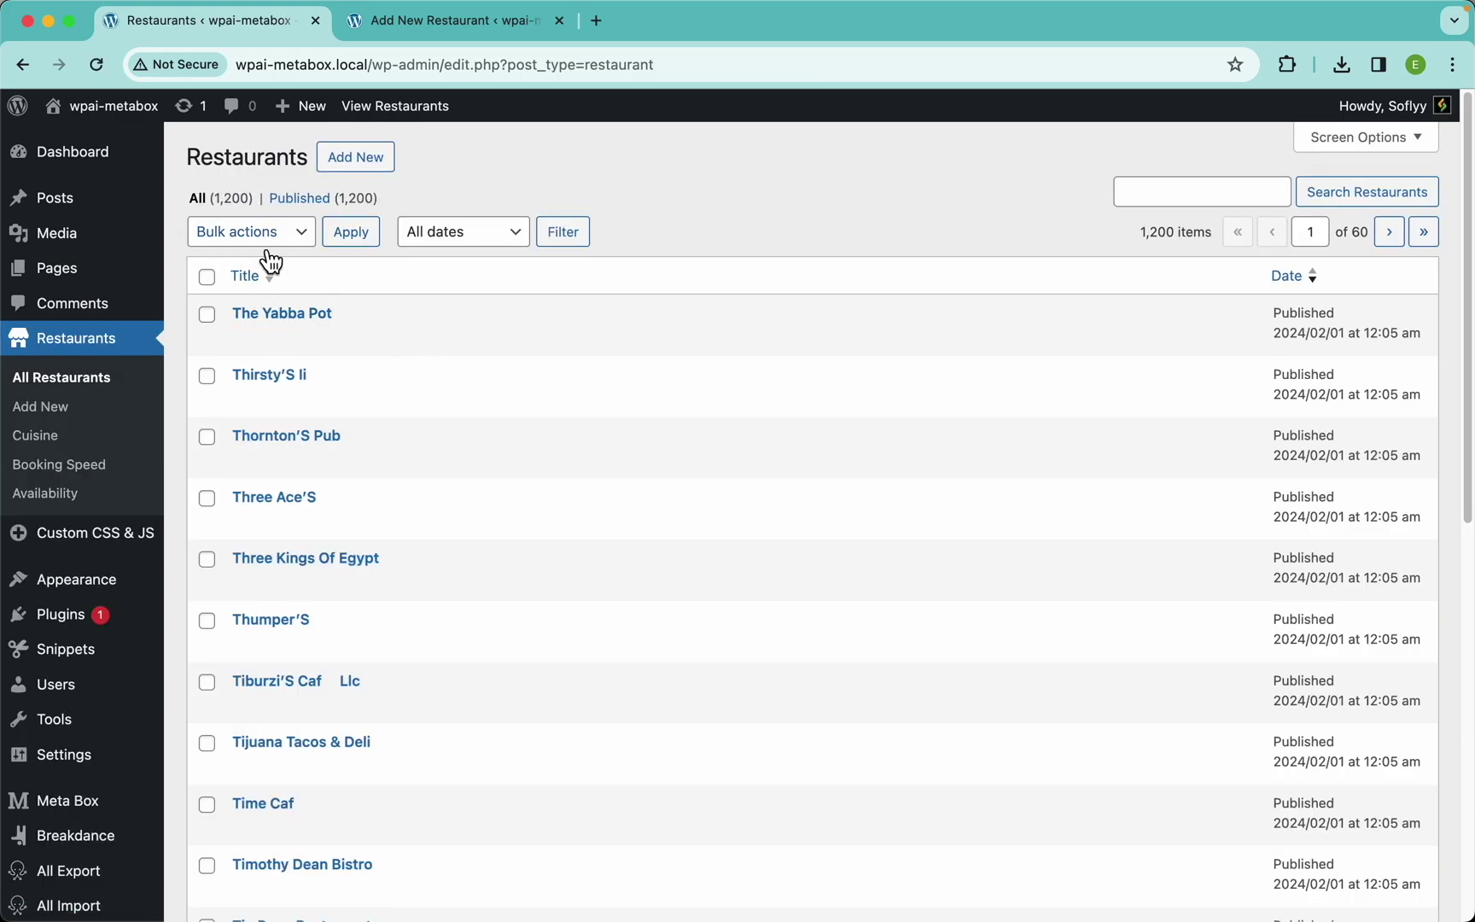
scroll(628, 548, "down", 10)
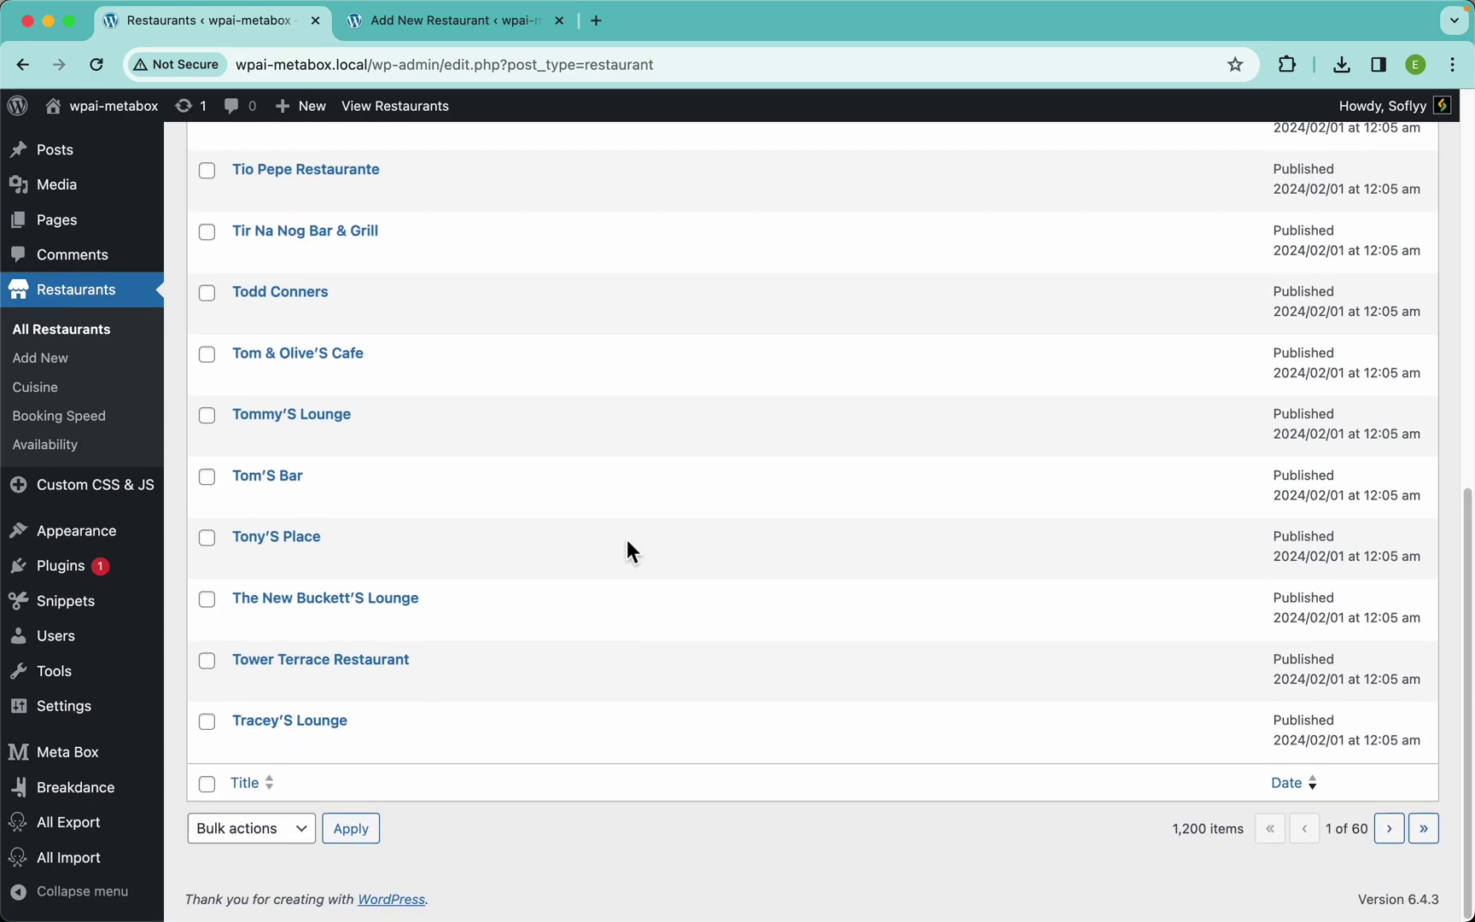
scroll(629, 552, "up", 10)
Visit the site's home page and open The New Buckett'S Lounge from the late dinner listings
left_click(501, 289)
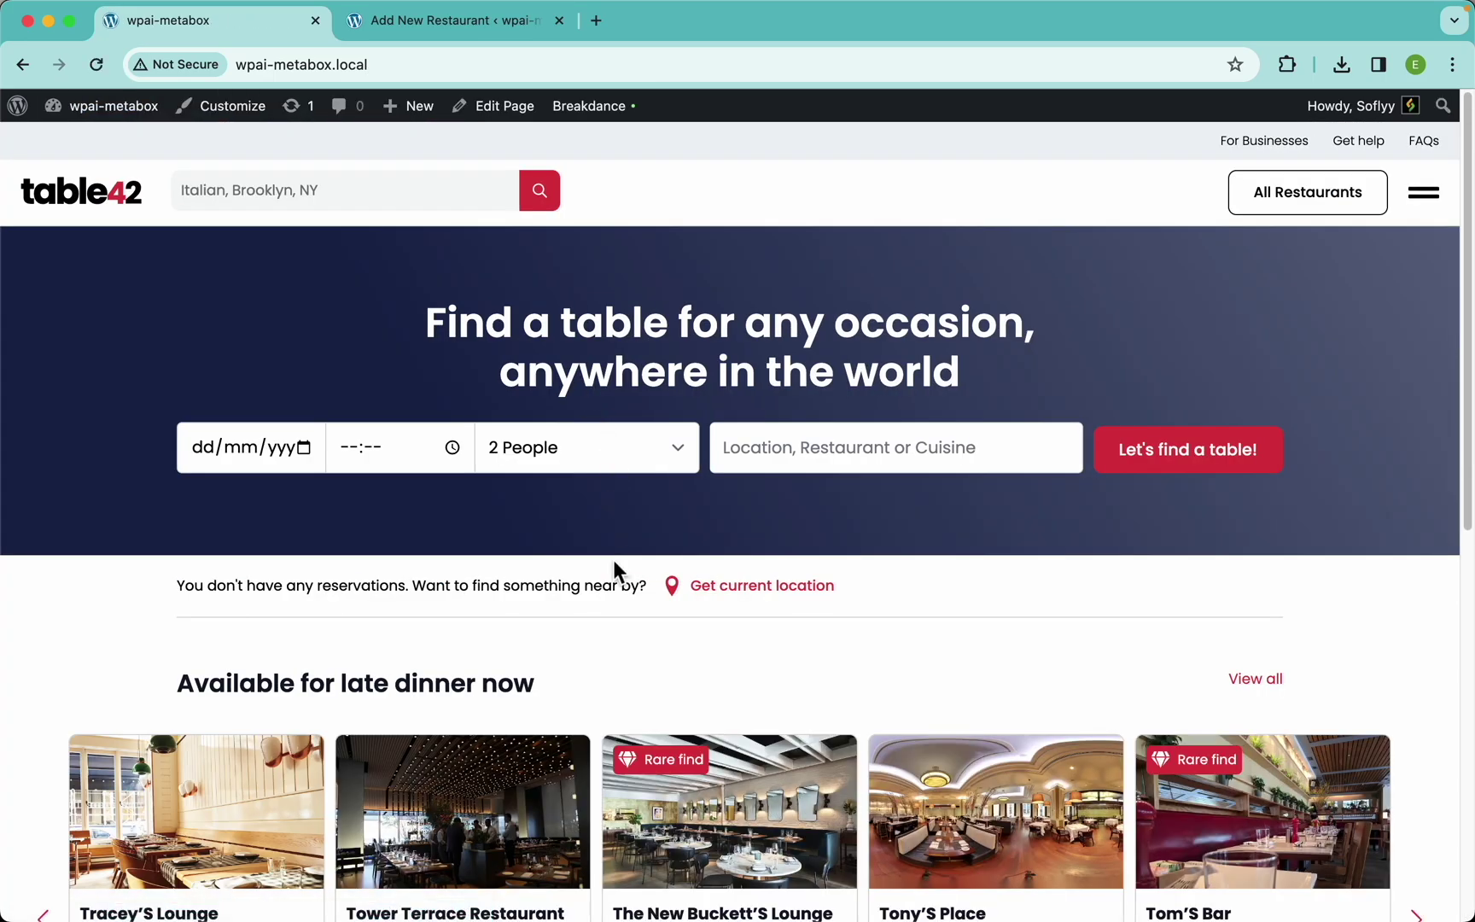
scroll(612, 566, "down", 3)
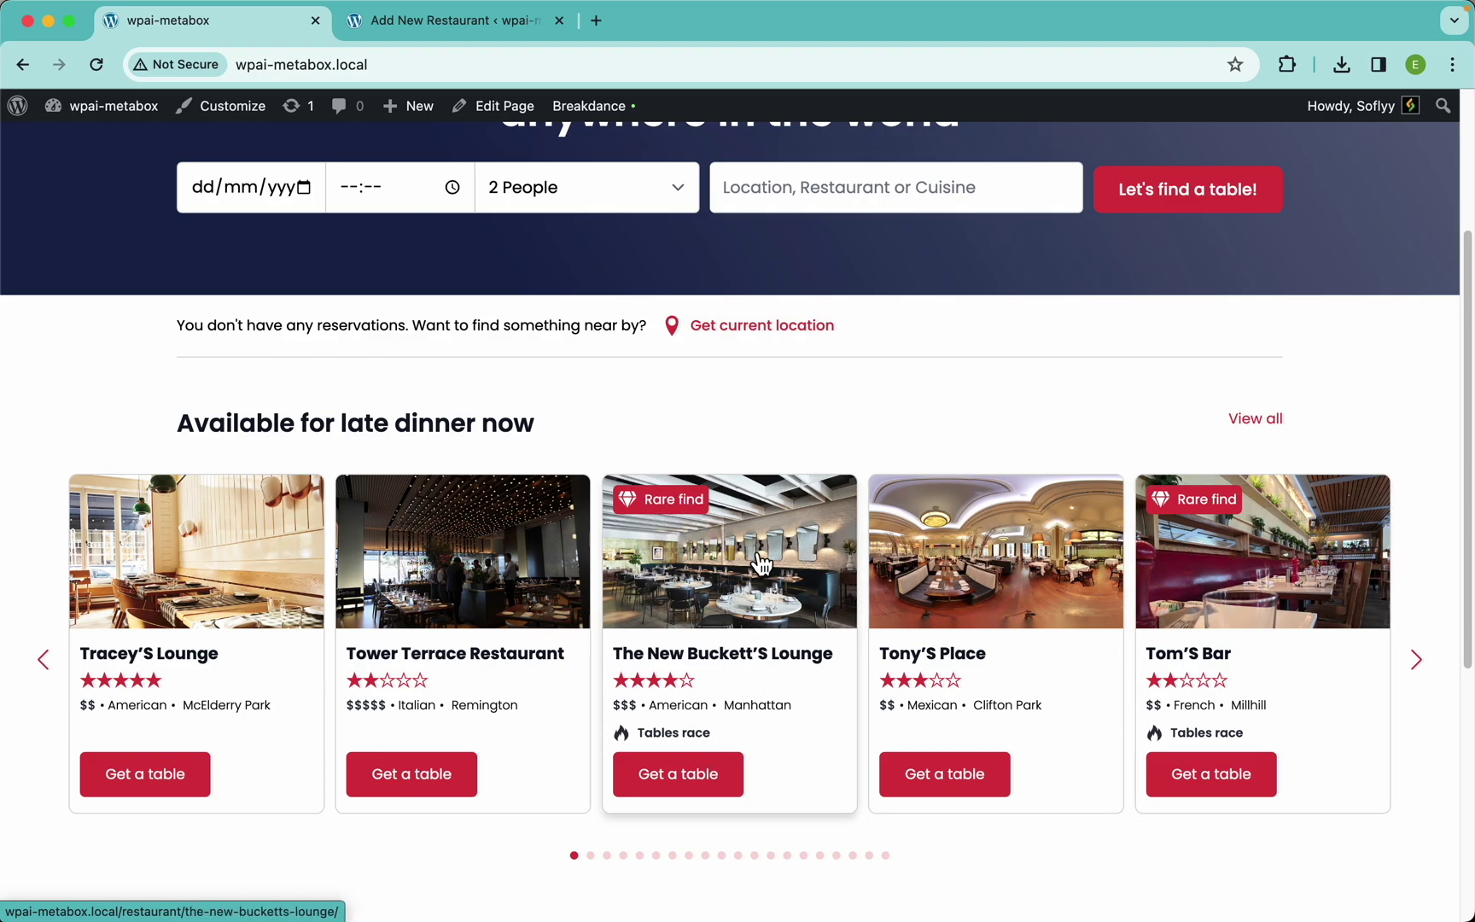
left_click(713, 589)
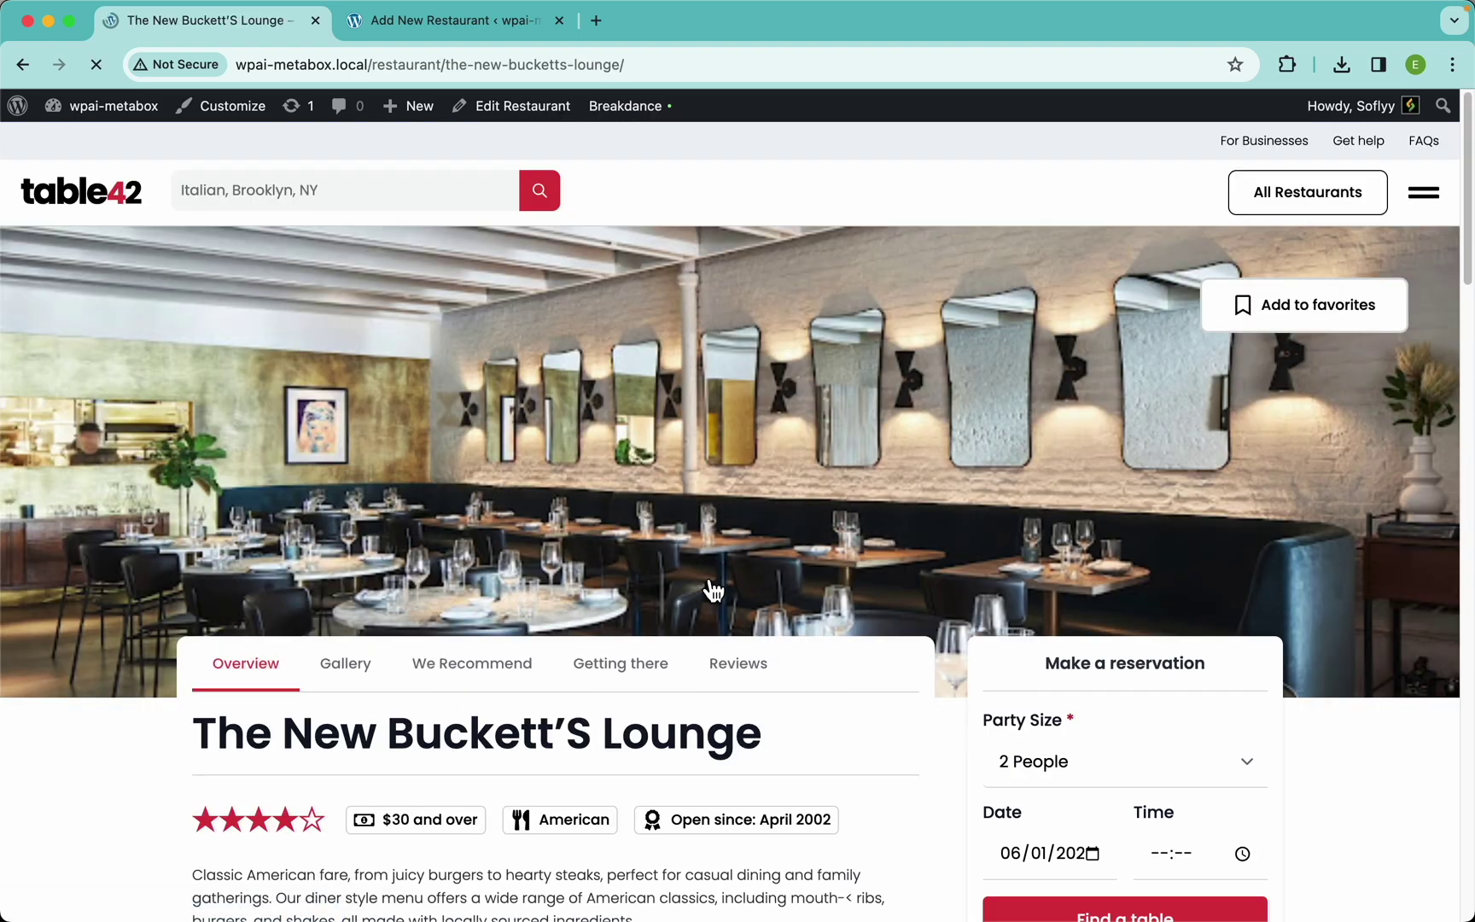
Examine the restaurant page's rating, price, cuisine, description, labels, and details from address to website
scroll(859, 488, "down", 3)
scroll(860, 480, "down", 5)
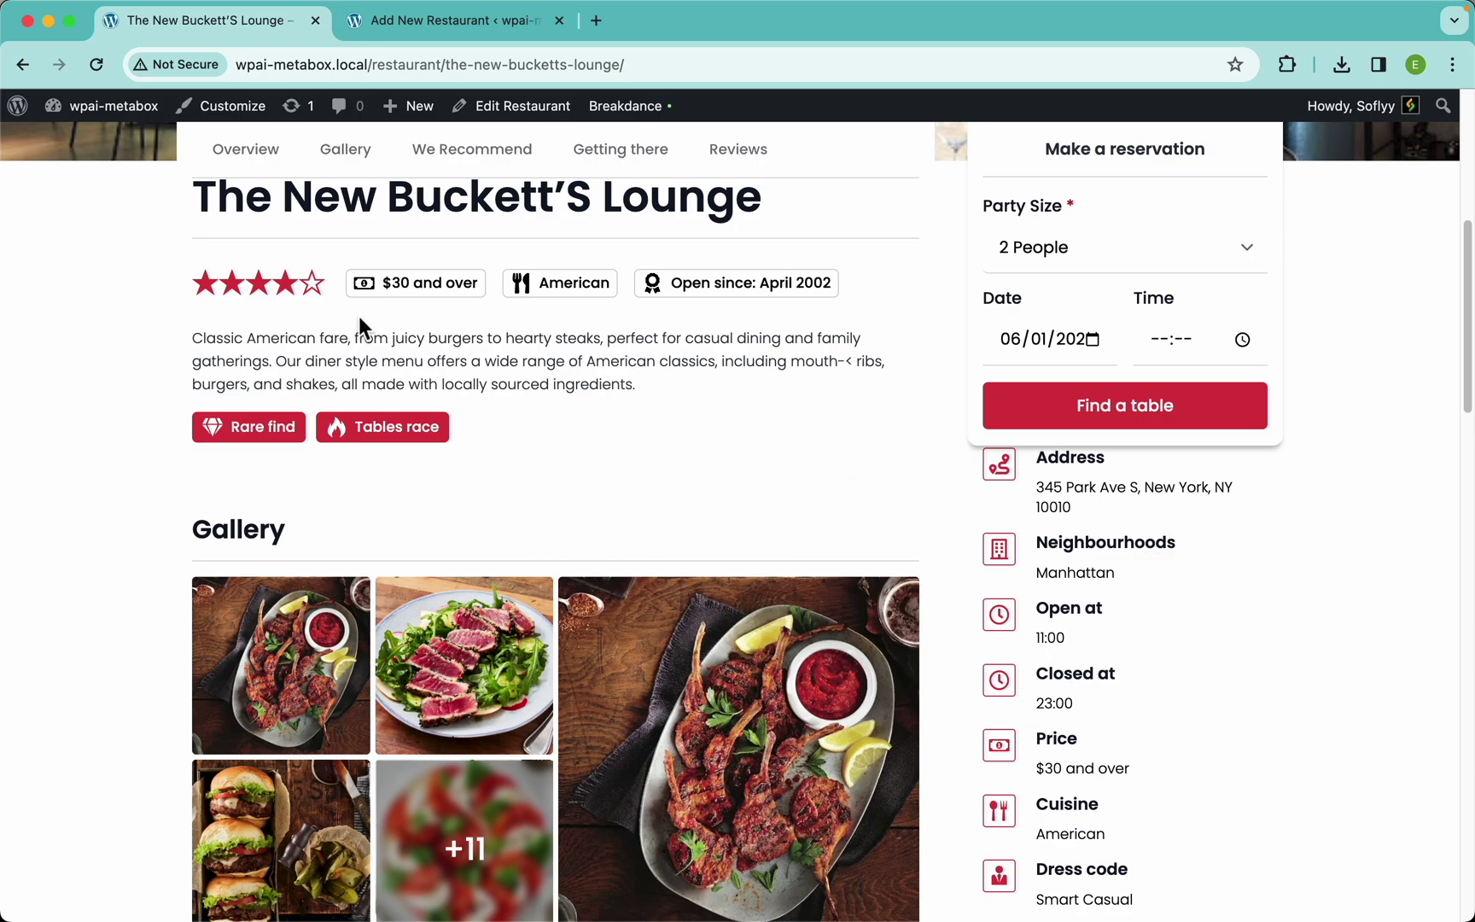
left_click_drag(299, 288, 185, 283)
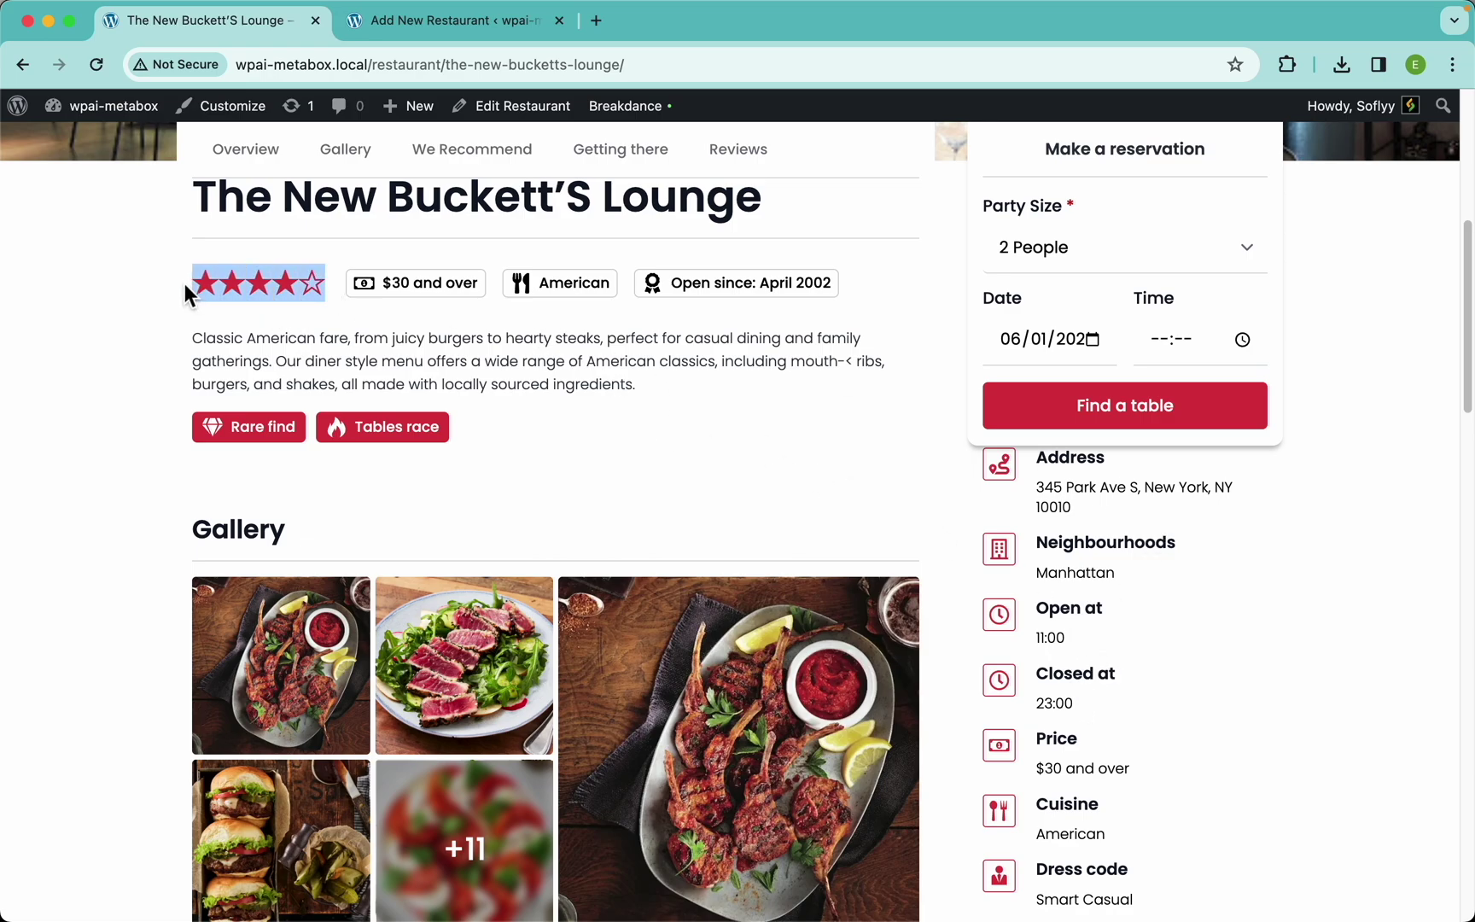
left_click(427, 287)
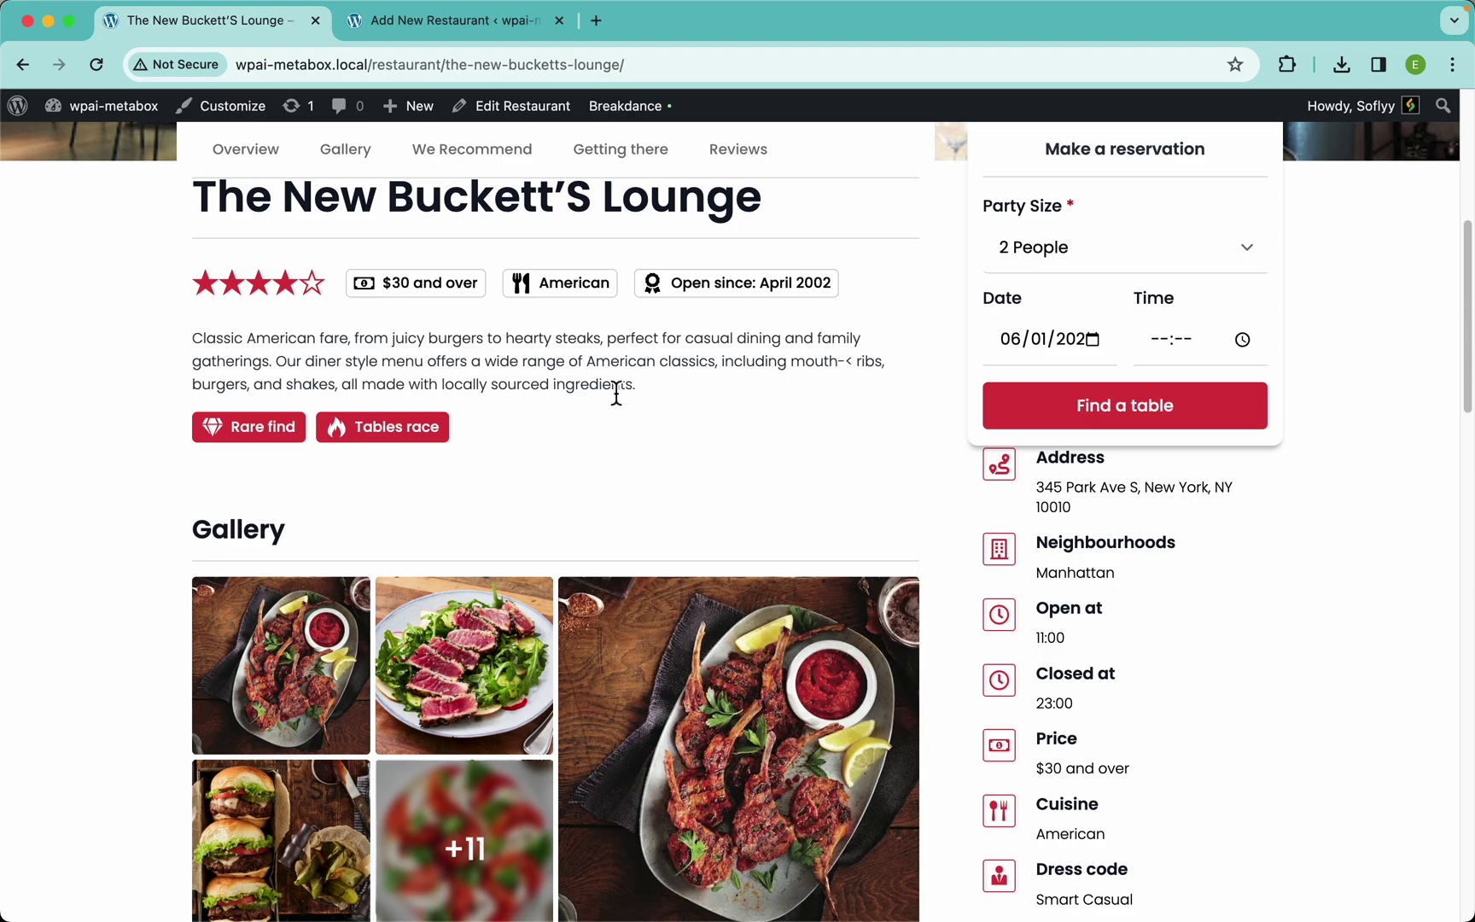
scroll(1047, 547, "down", 1)
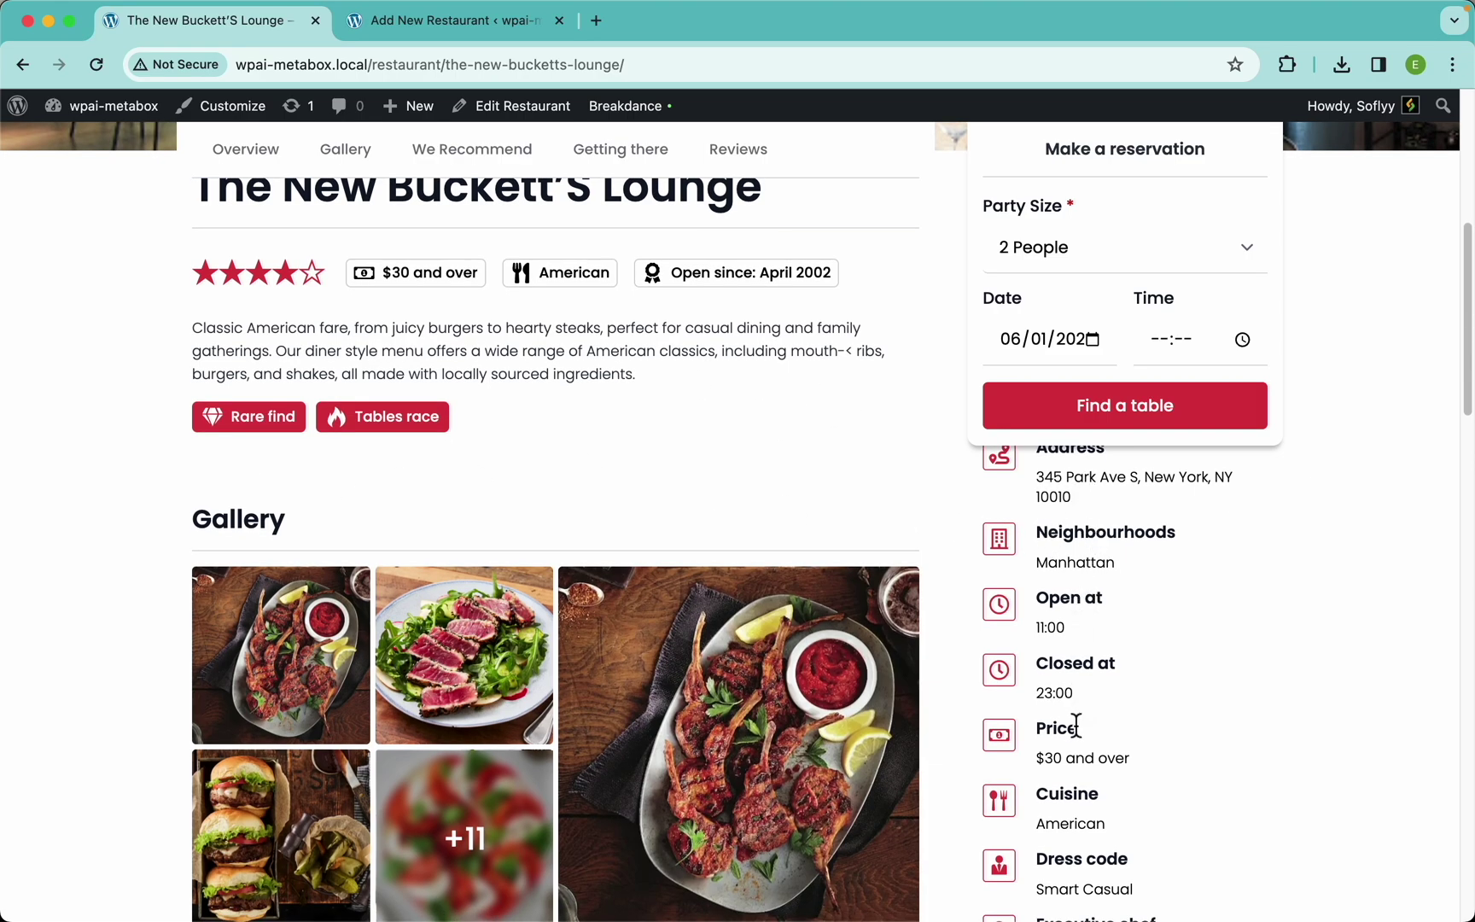
scroll(1113, 738, "down", 5)
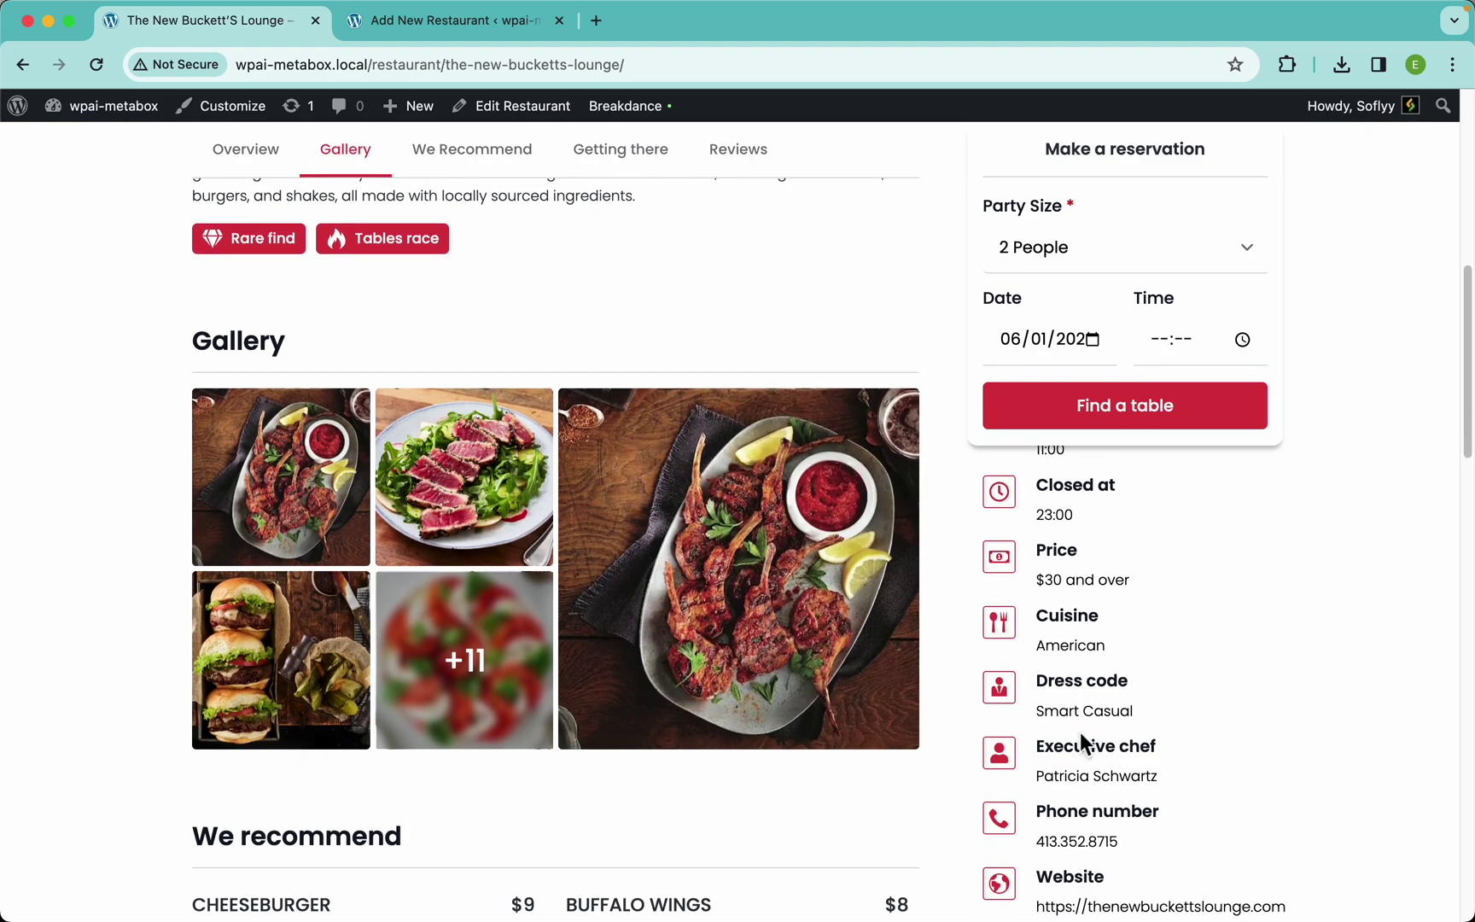
scroll(1084, 741, "down", 2)
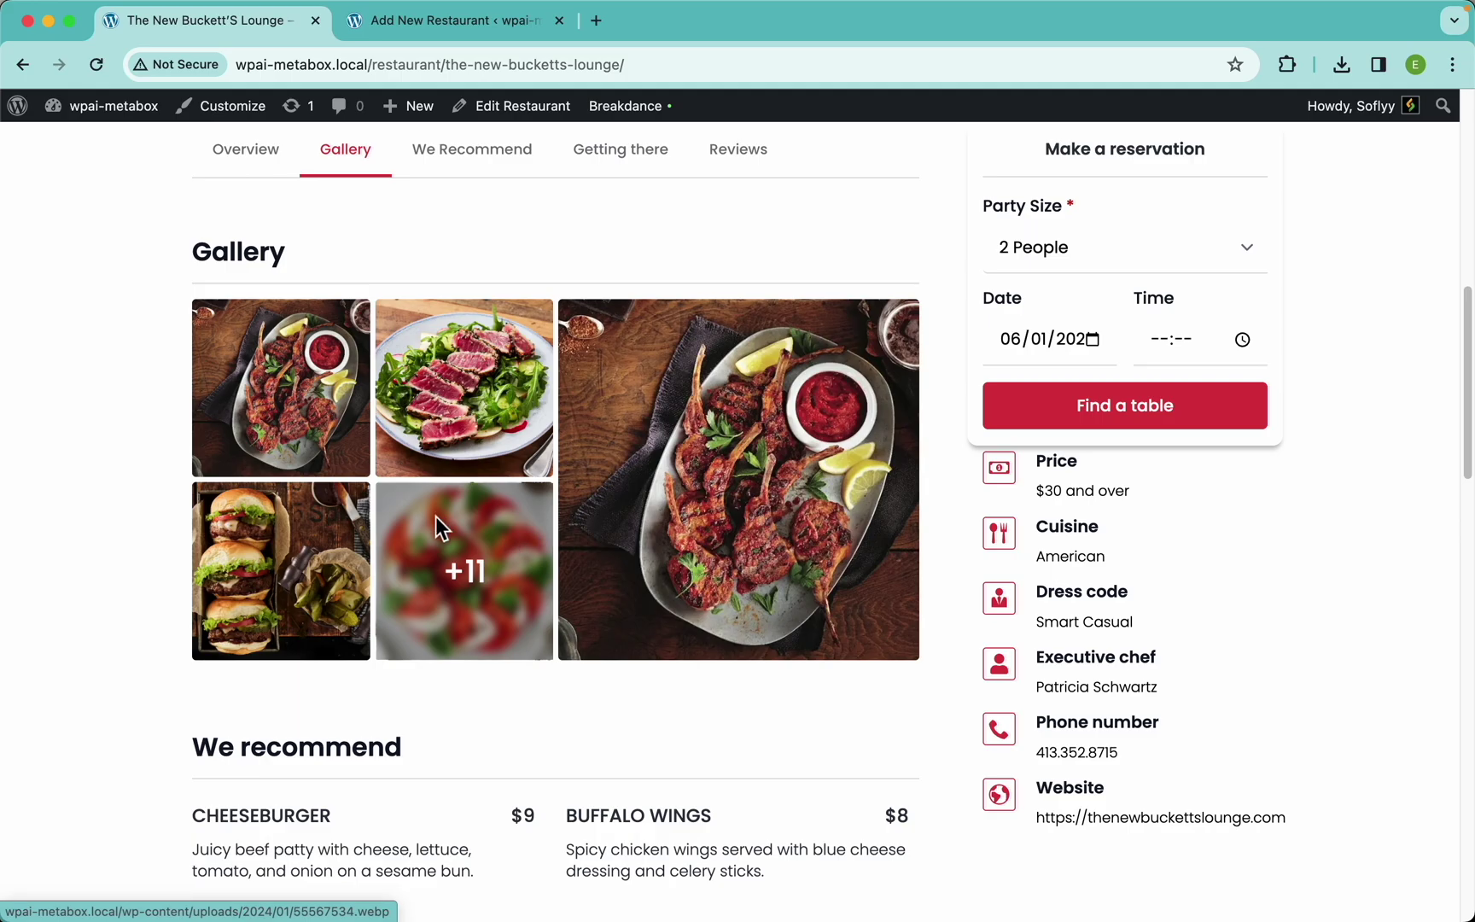
Open the restaurant's image gallery from its first photo, browse several images, and close it
left_click(274, 385)
key("Right")
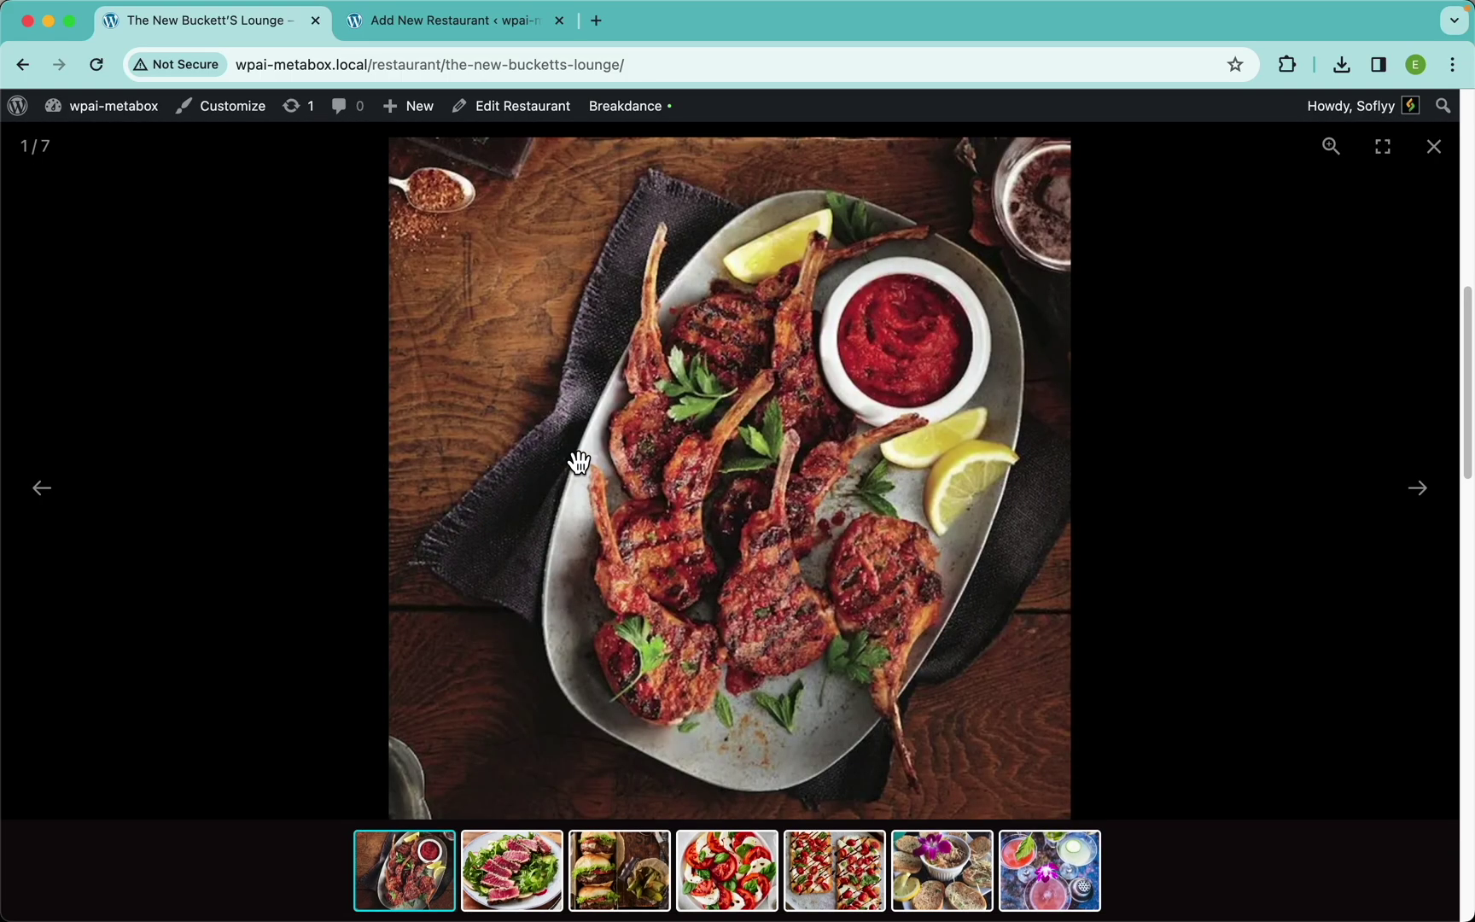
key("Right")
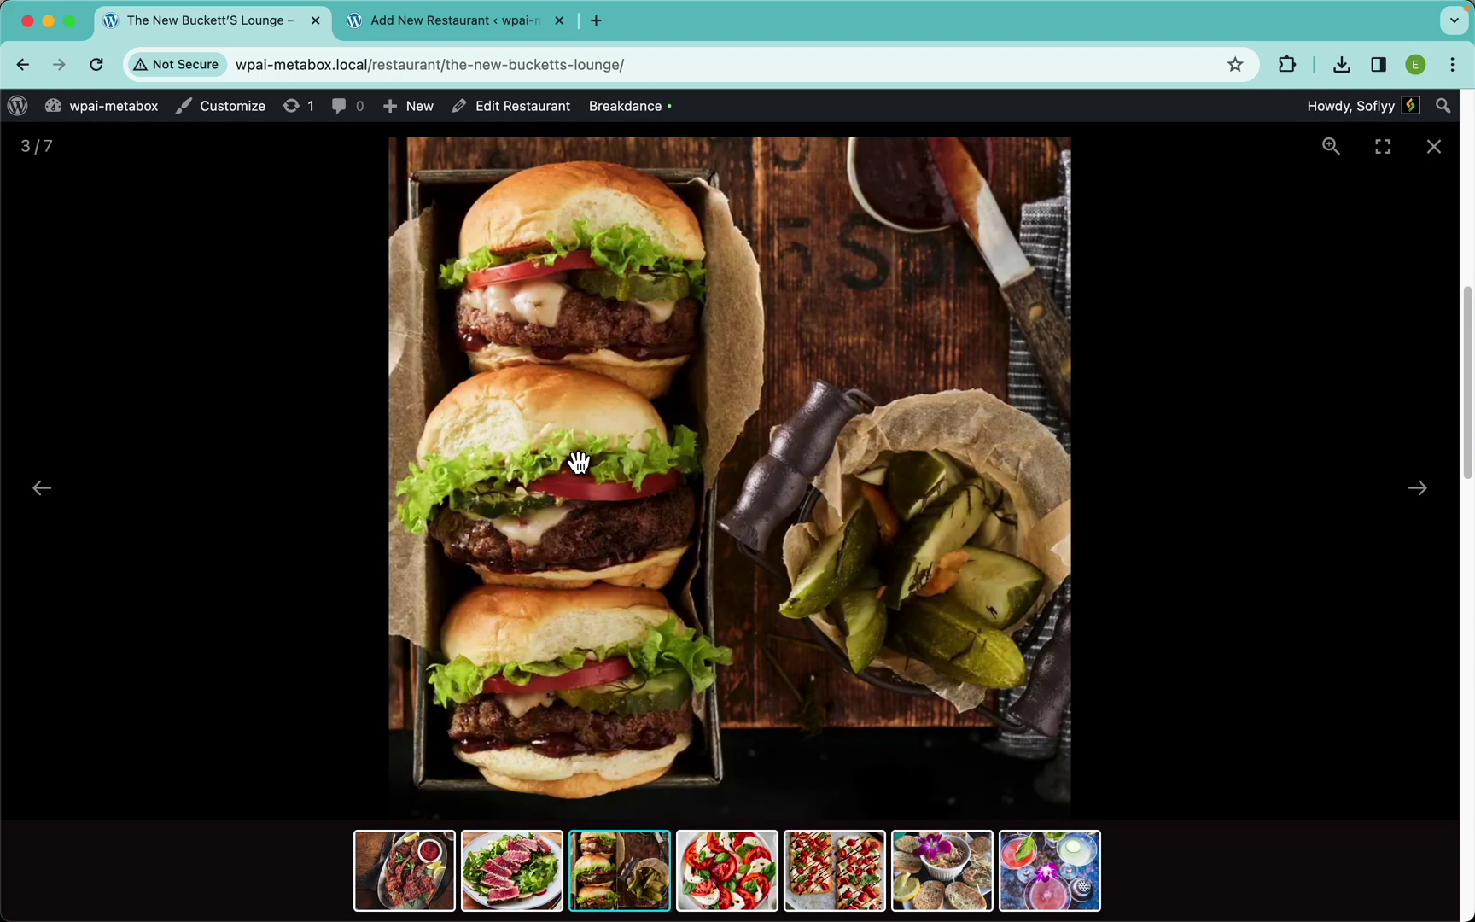
key("Right")
left_click(1329, 426)
Check the recommended dishes, the location map and the customer reviews, and return to the start of the restaurant page
scroll(573, 596, "down", 5)
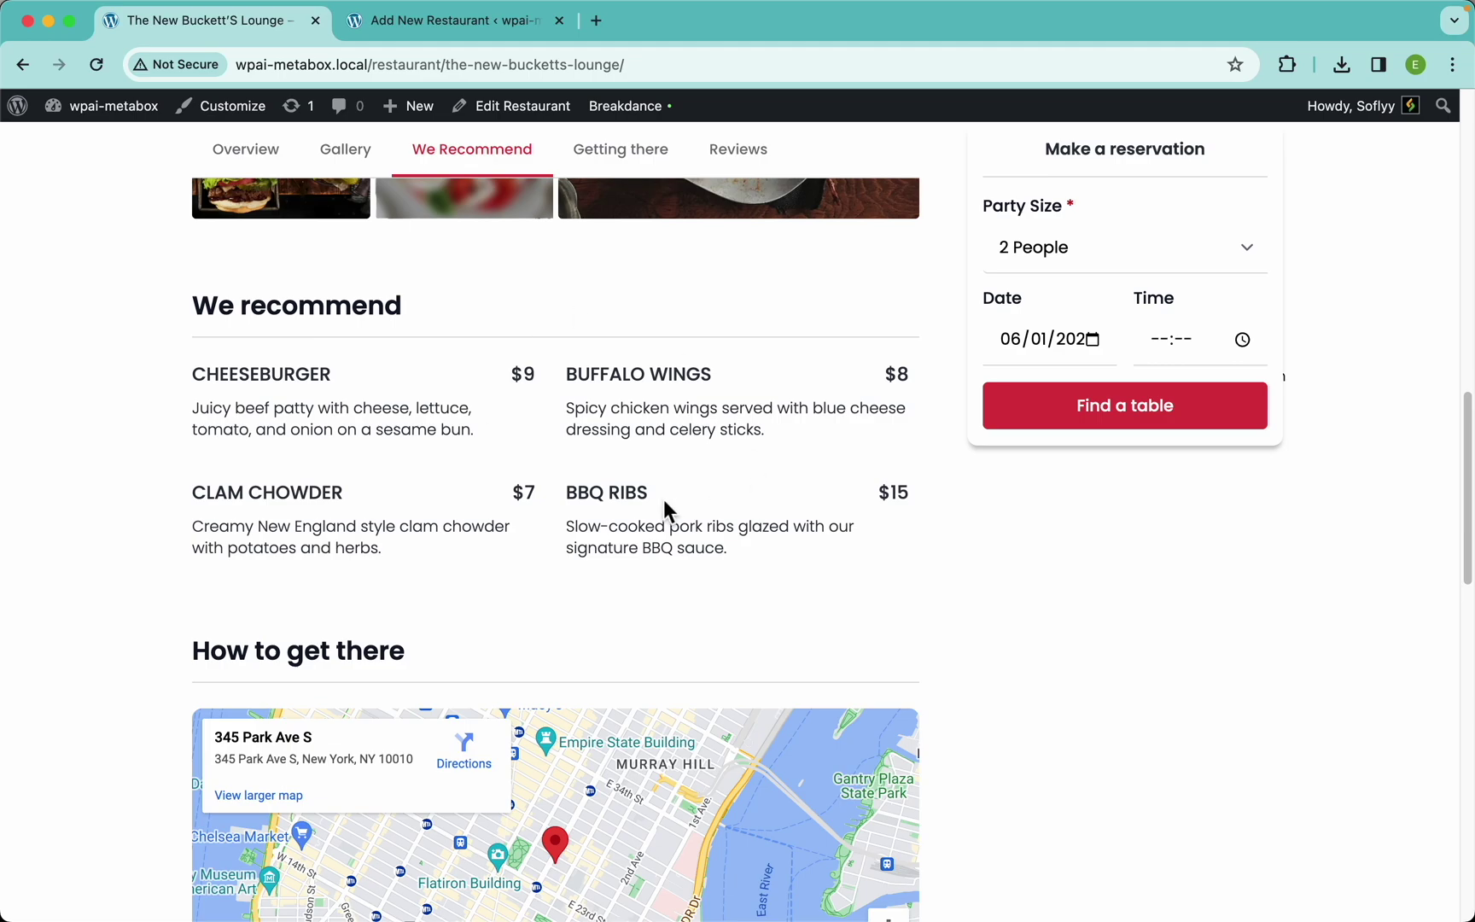
scroll(1086, 647, "down", 5)
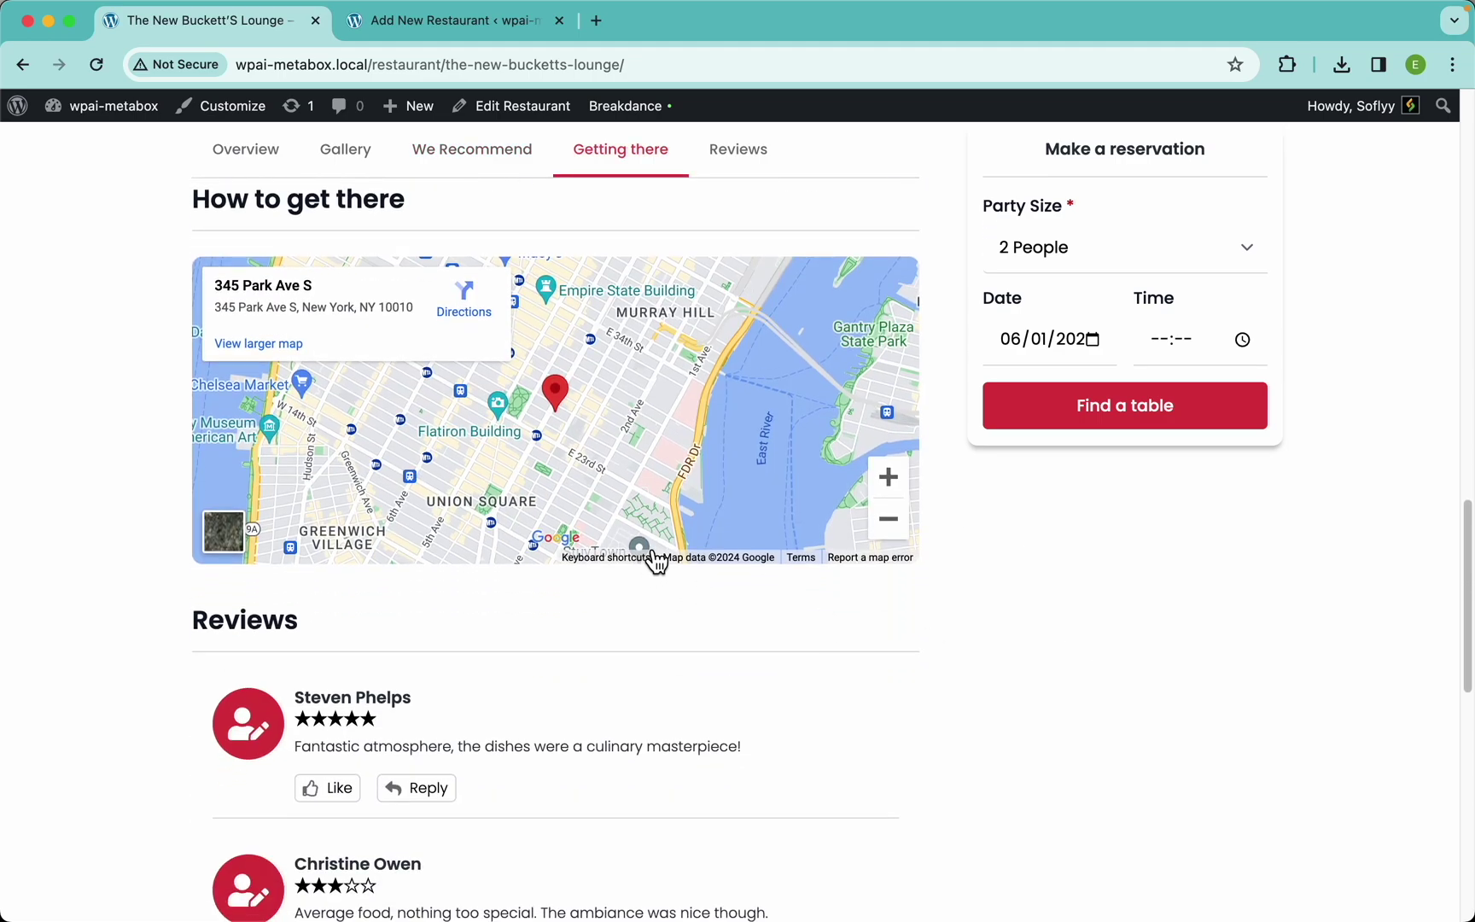
scroll(764, 598, "down", 5)
scroll(533, 692, "down", 3)
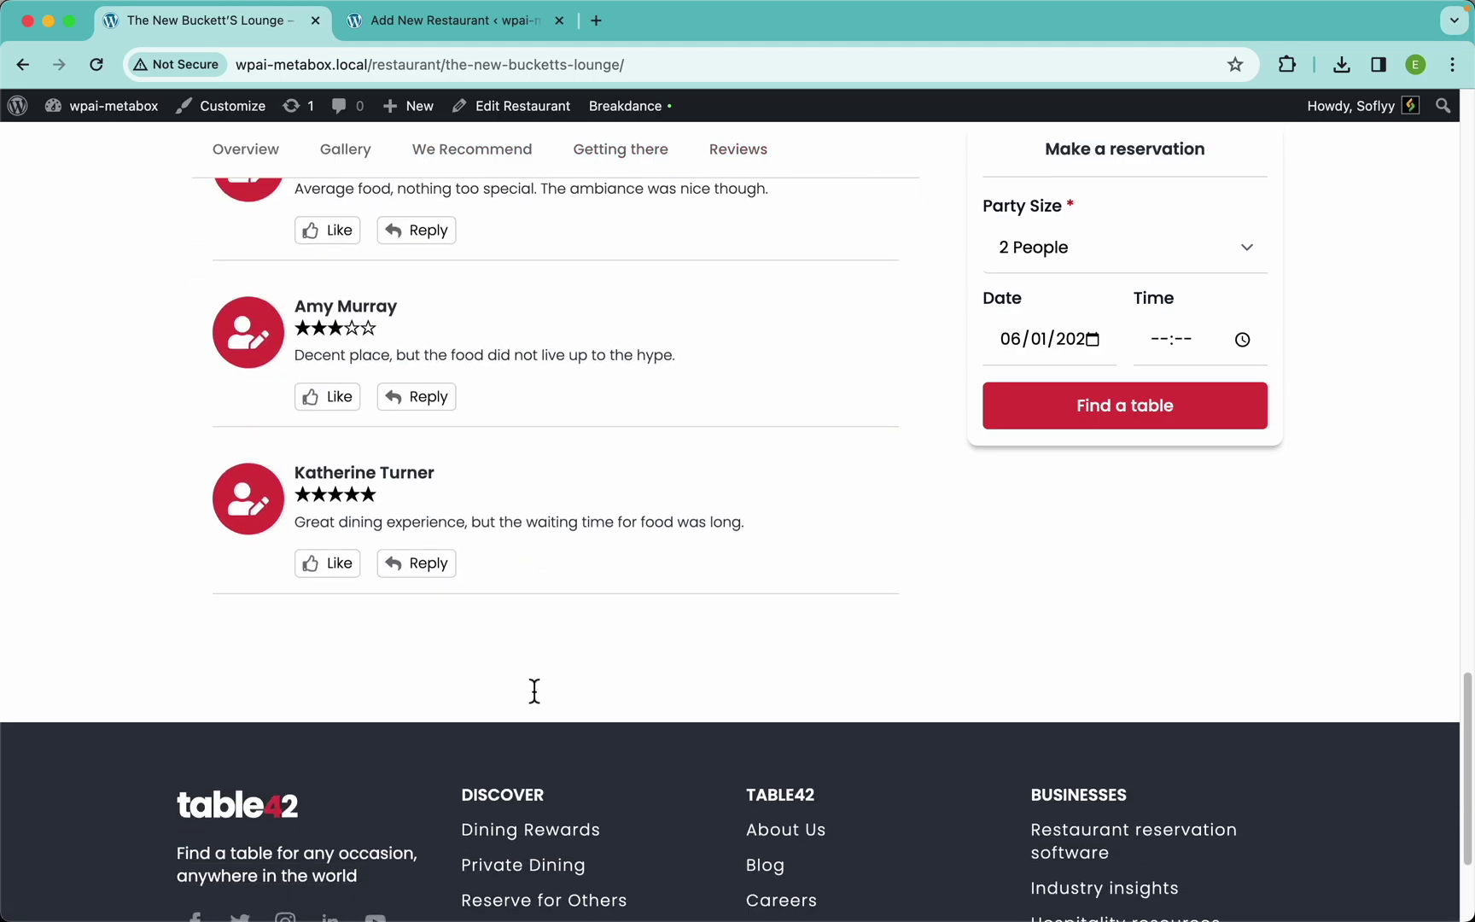
scroll(534, 692, "up", 15)
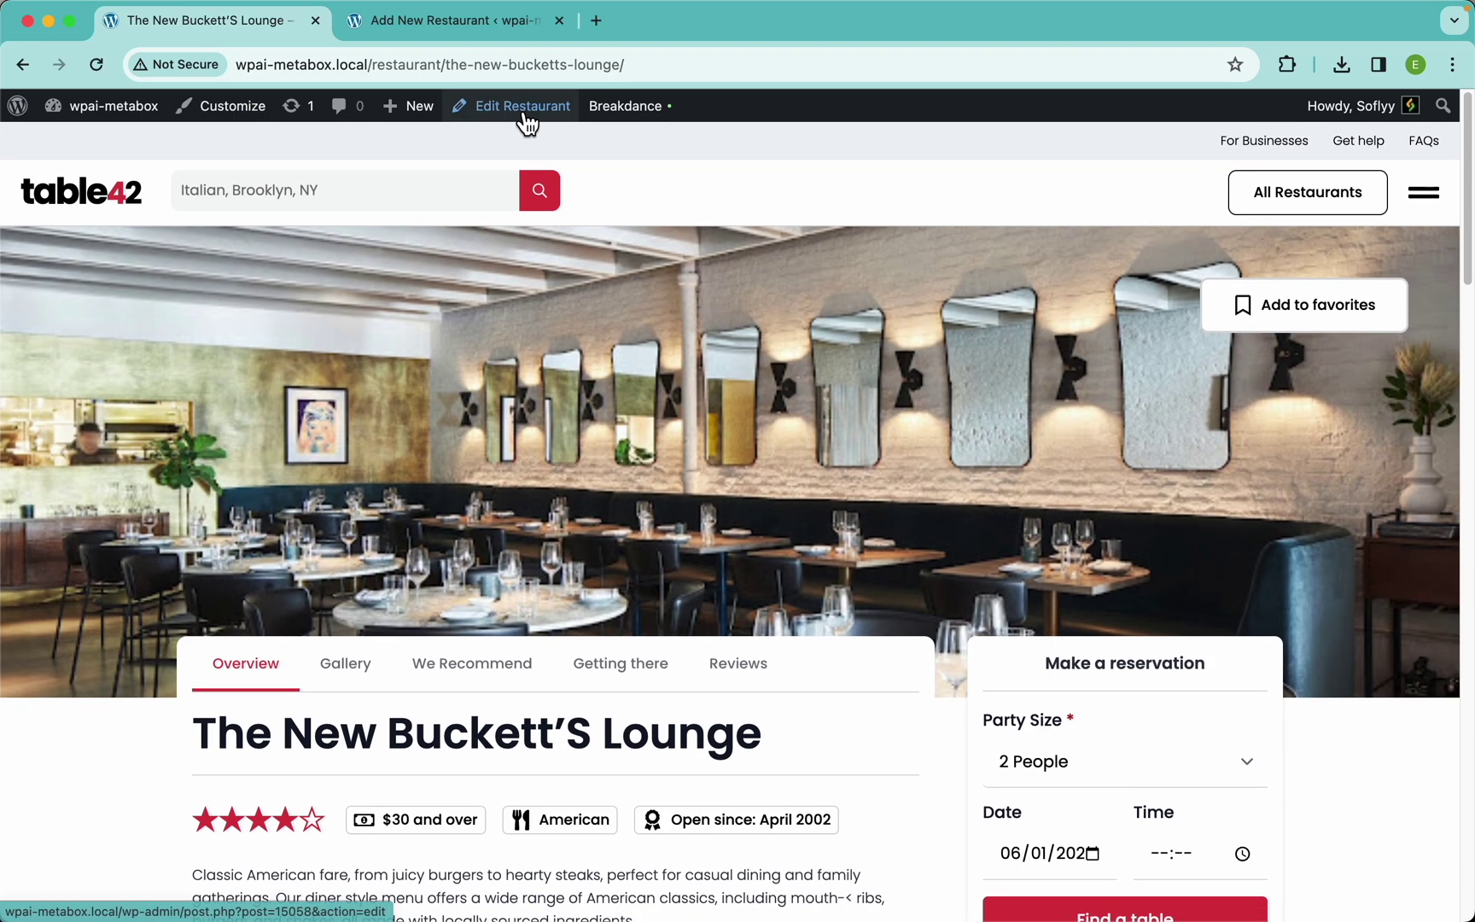
Open The New Buckett'S Lounge for editing and check its imported location, details and media gallery fields
left_click(560, 108)
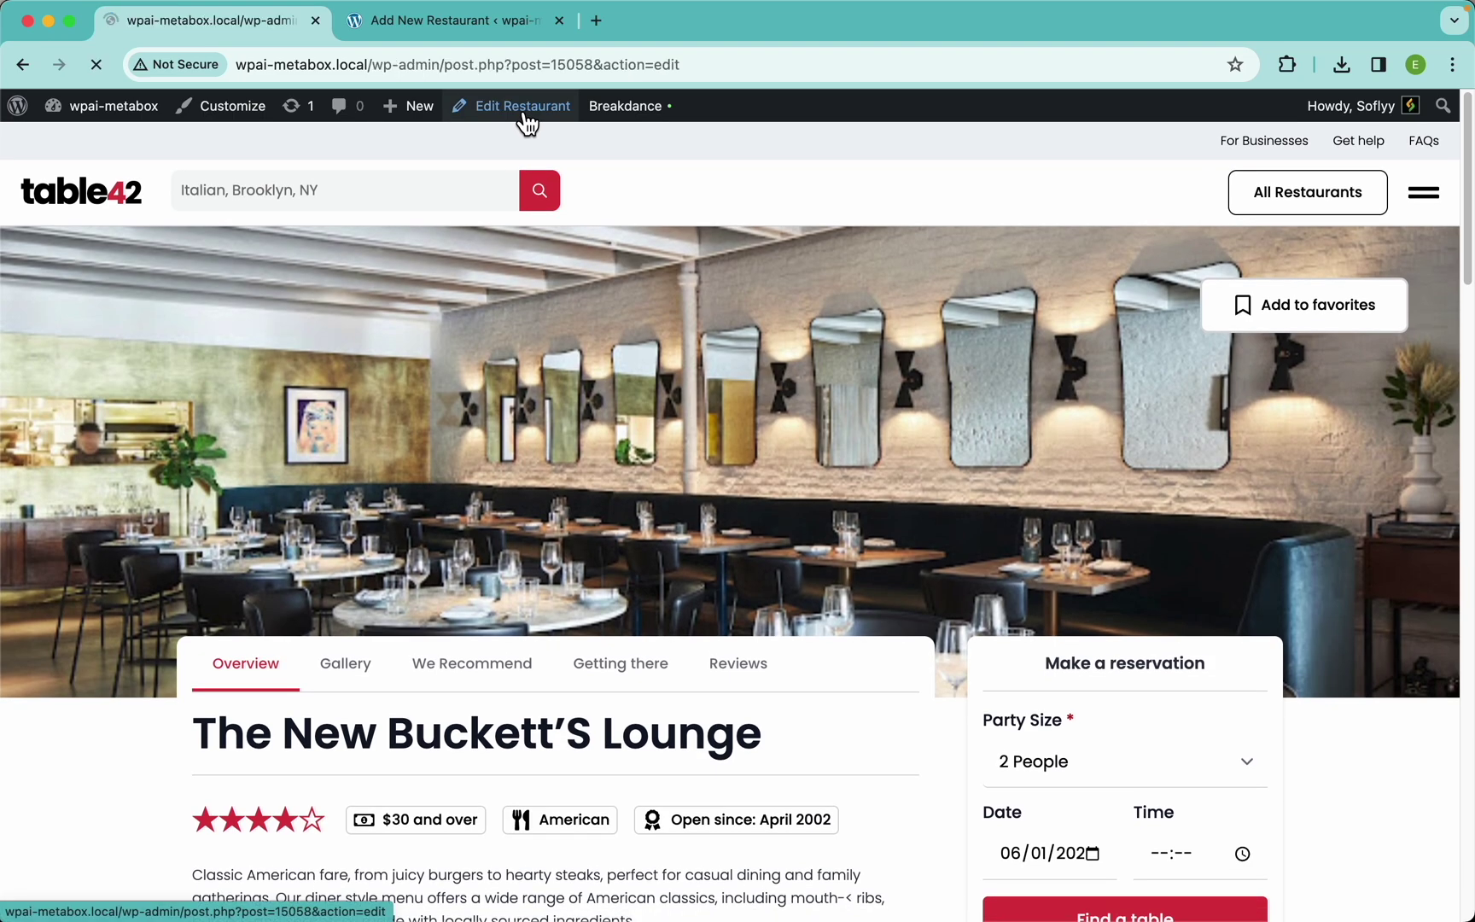
scroll(574, 350, "down", 2)
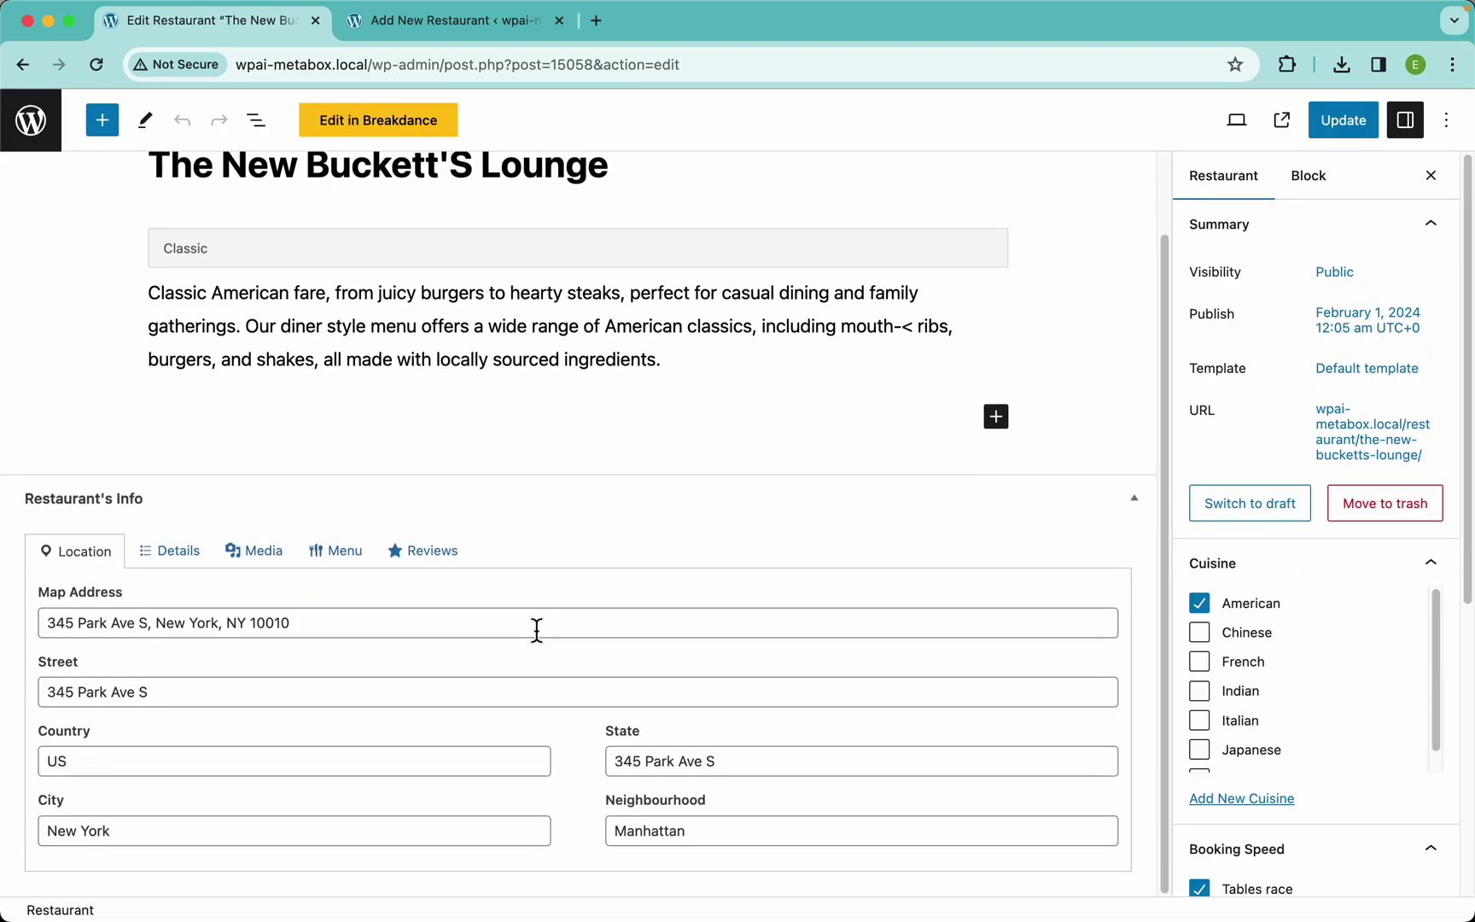
left_click(180, 563)
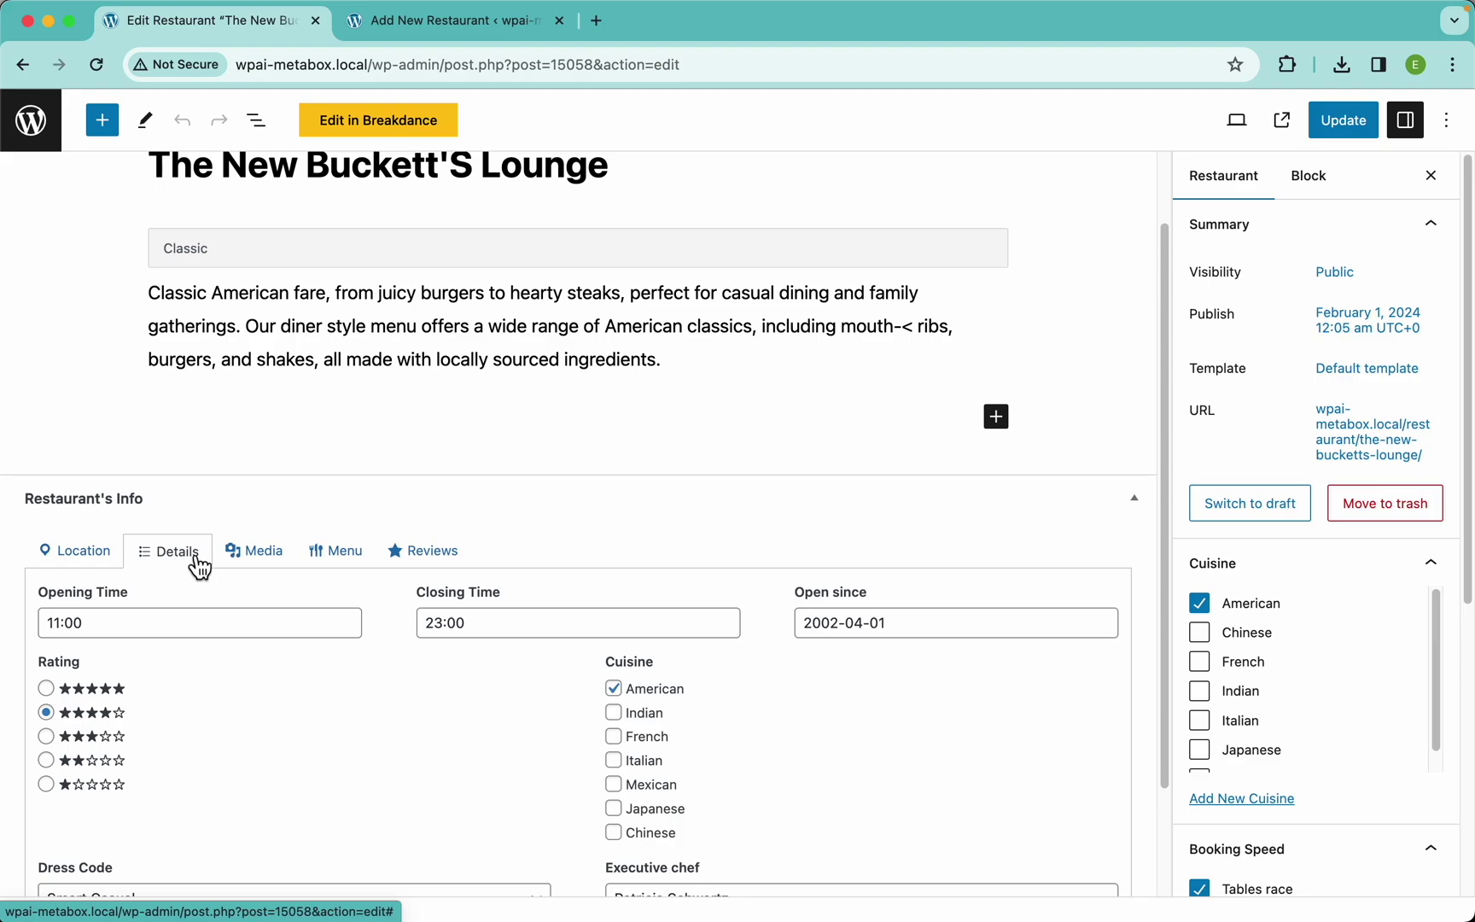
scroll(378, 718, "down", 3)
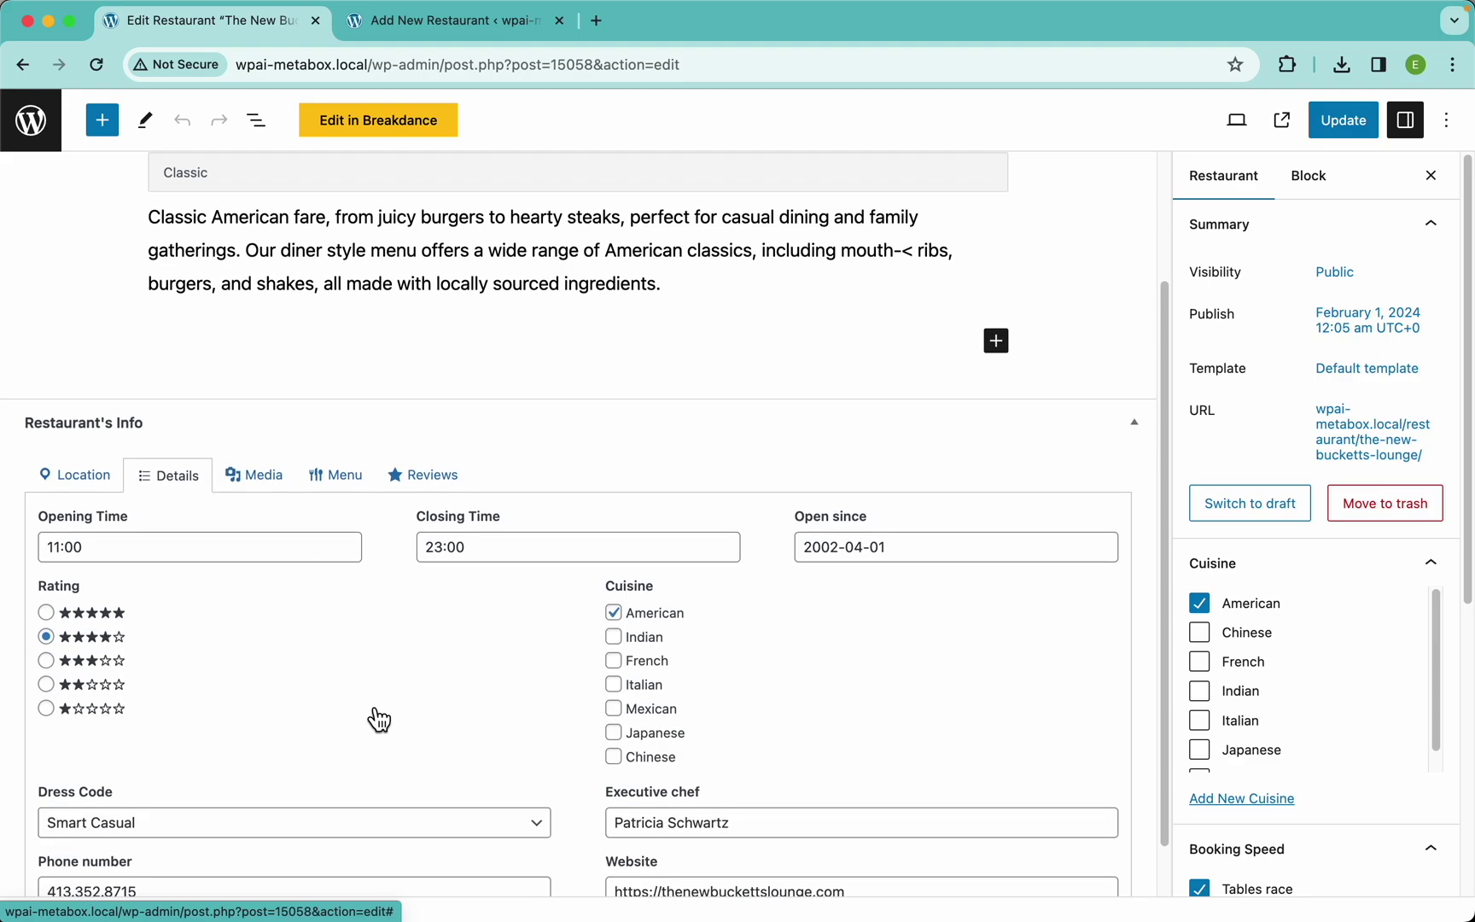
left_click(260, 418)
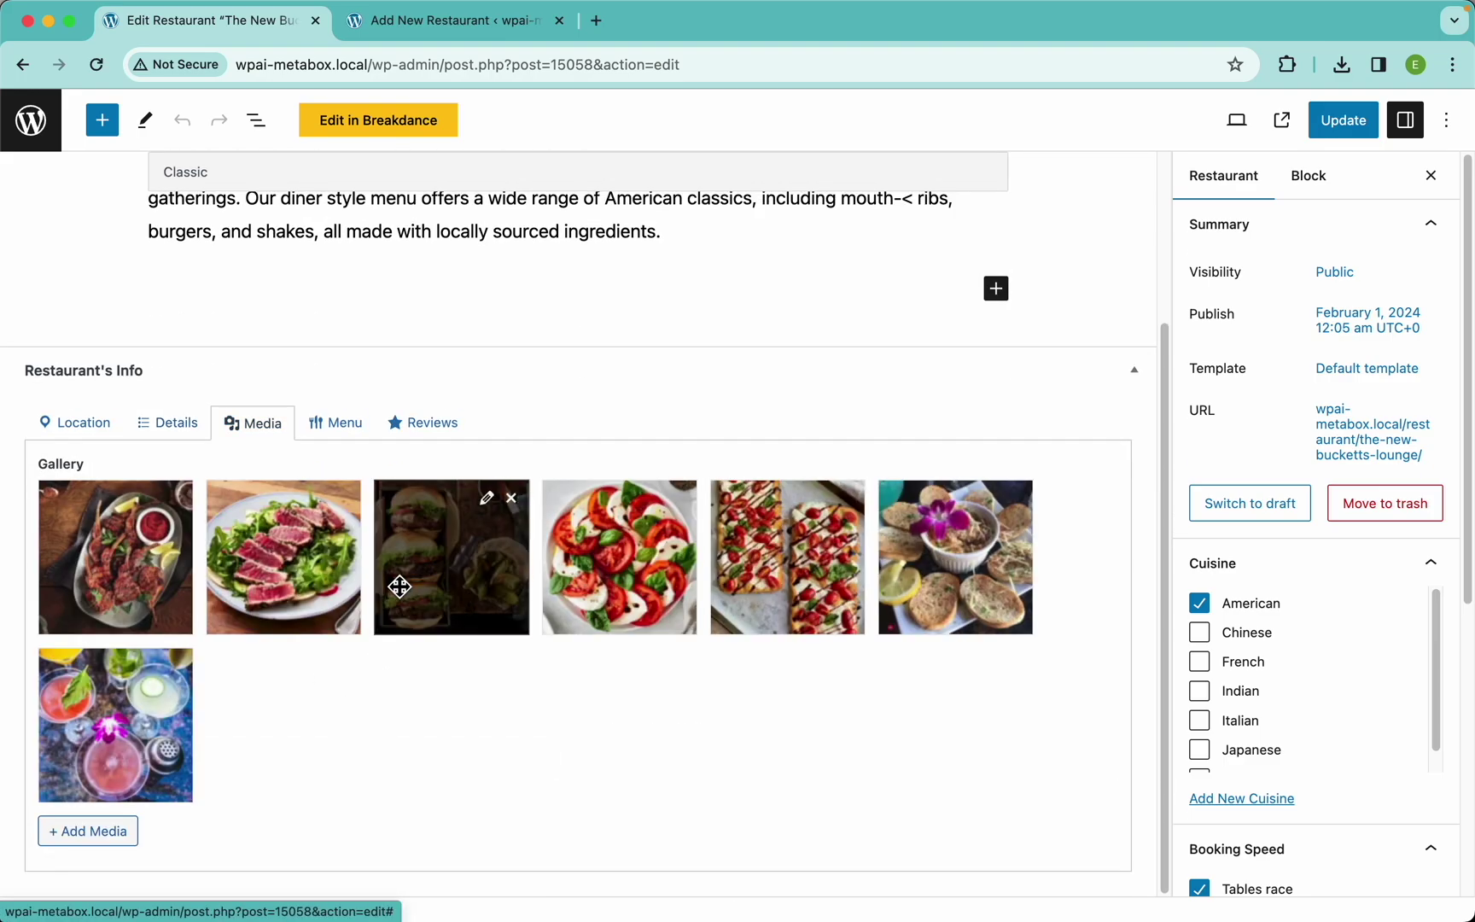
Check the restaurant's imported menu and reviews fields, and open its public page from the editor
left_click(335, 437)
scroll(433, 588, "down", 8)
scroll(433, 589, "up", 10)
left_click(423, 641)
scroll(541, 684, "down", 8)
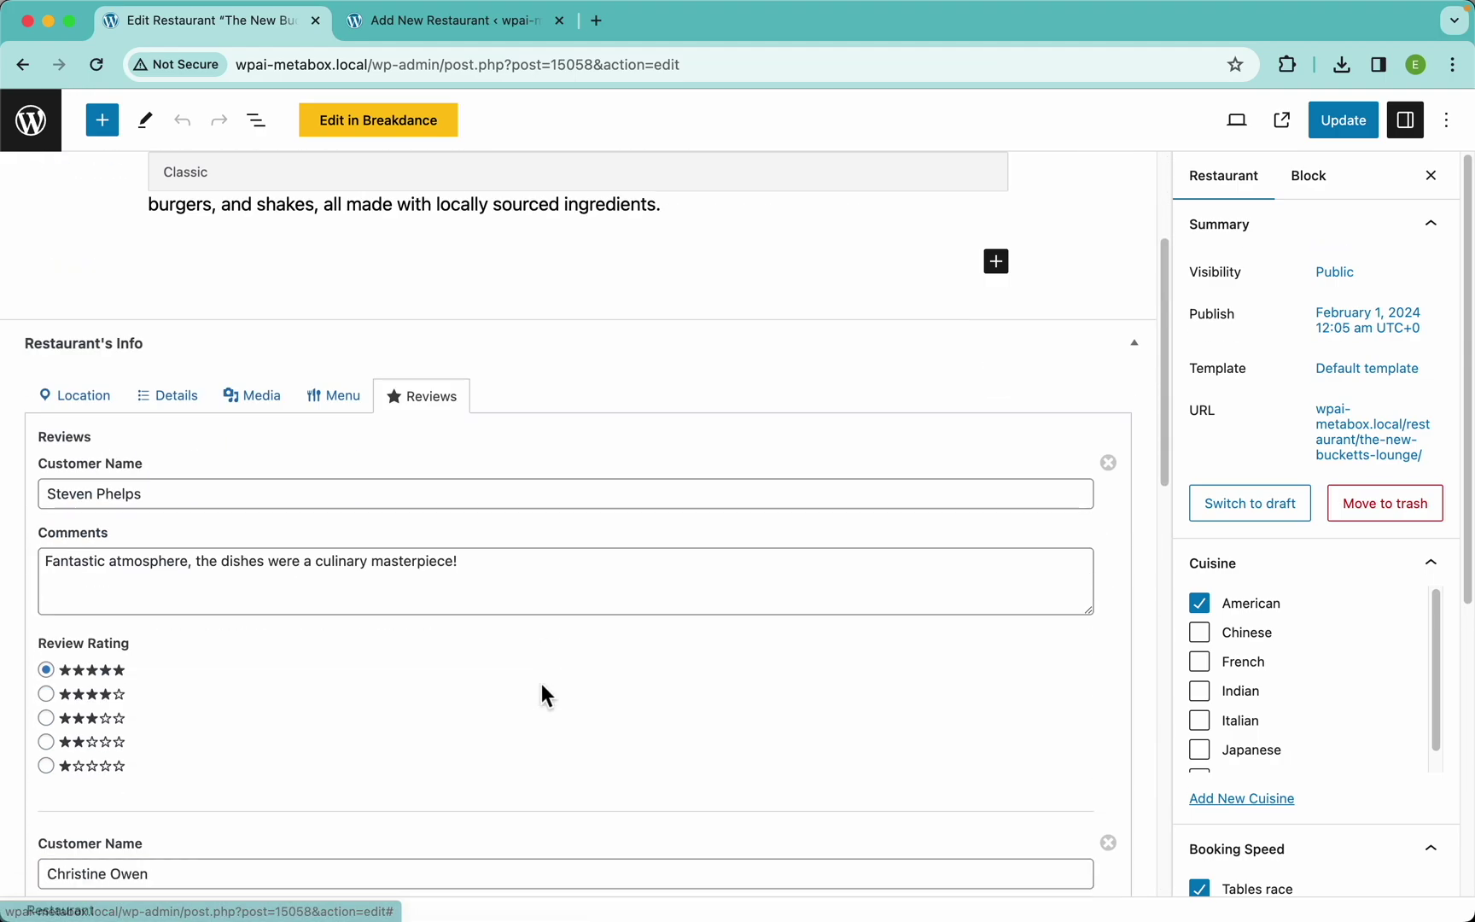
scroll(542, 683, "up", 10)
left_click(1281, 120)
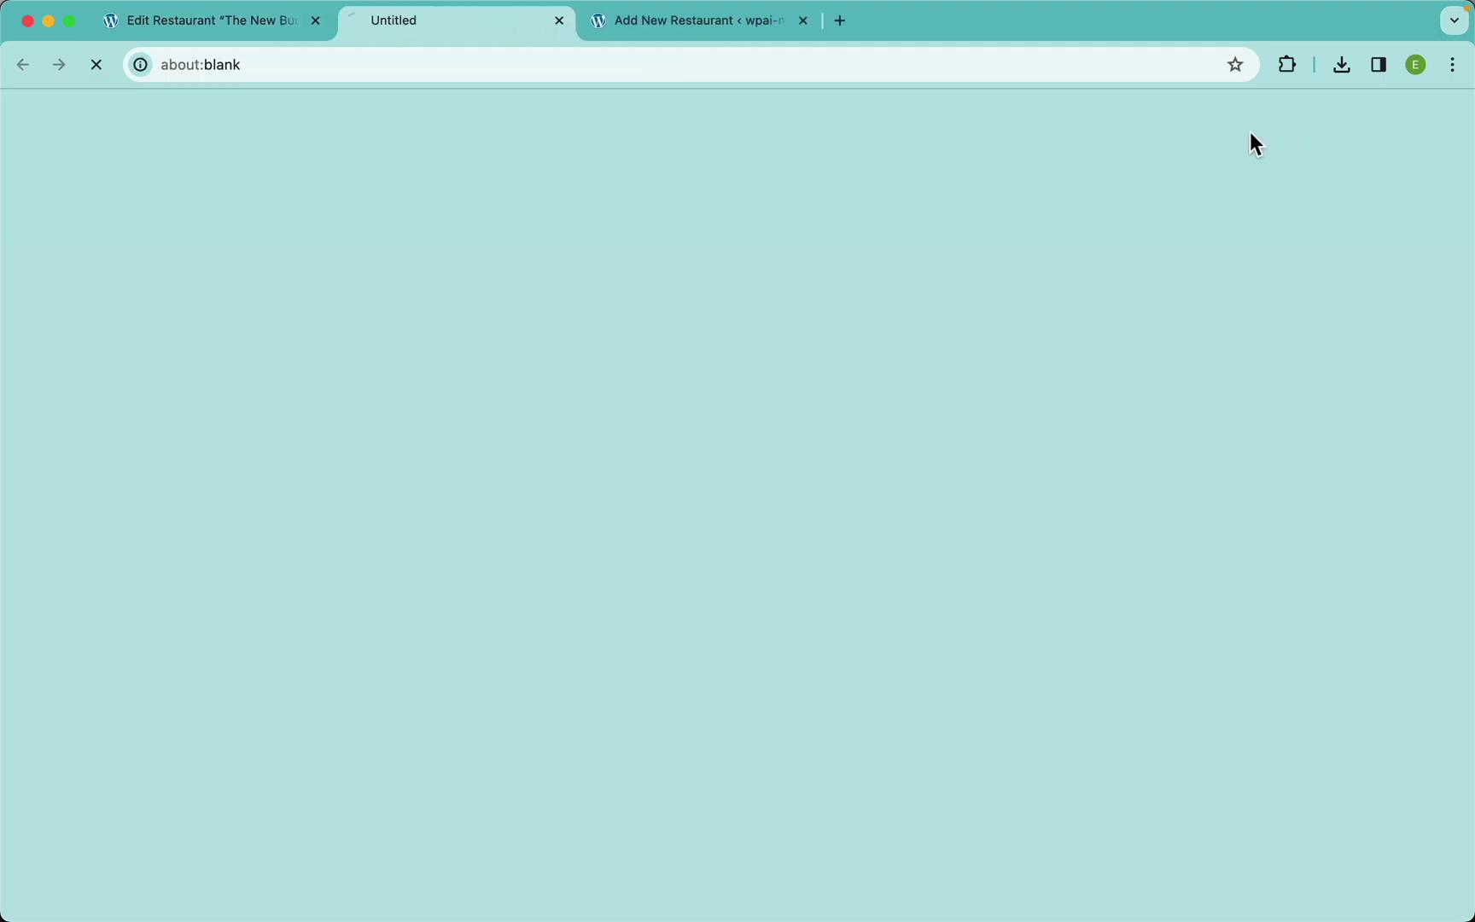